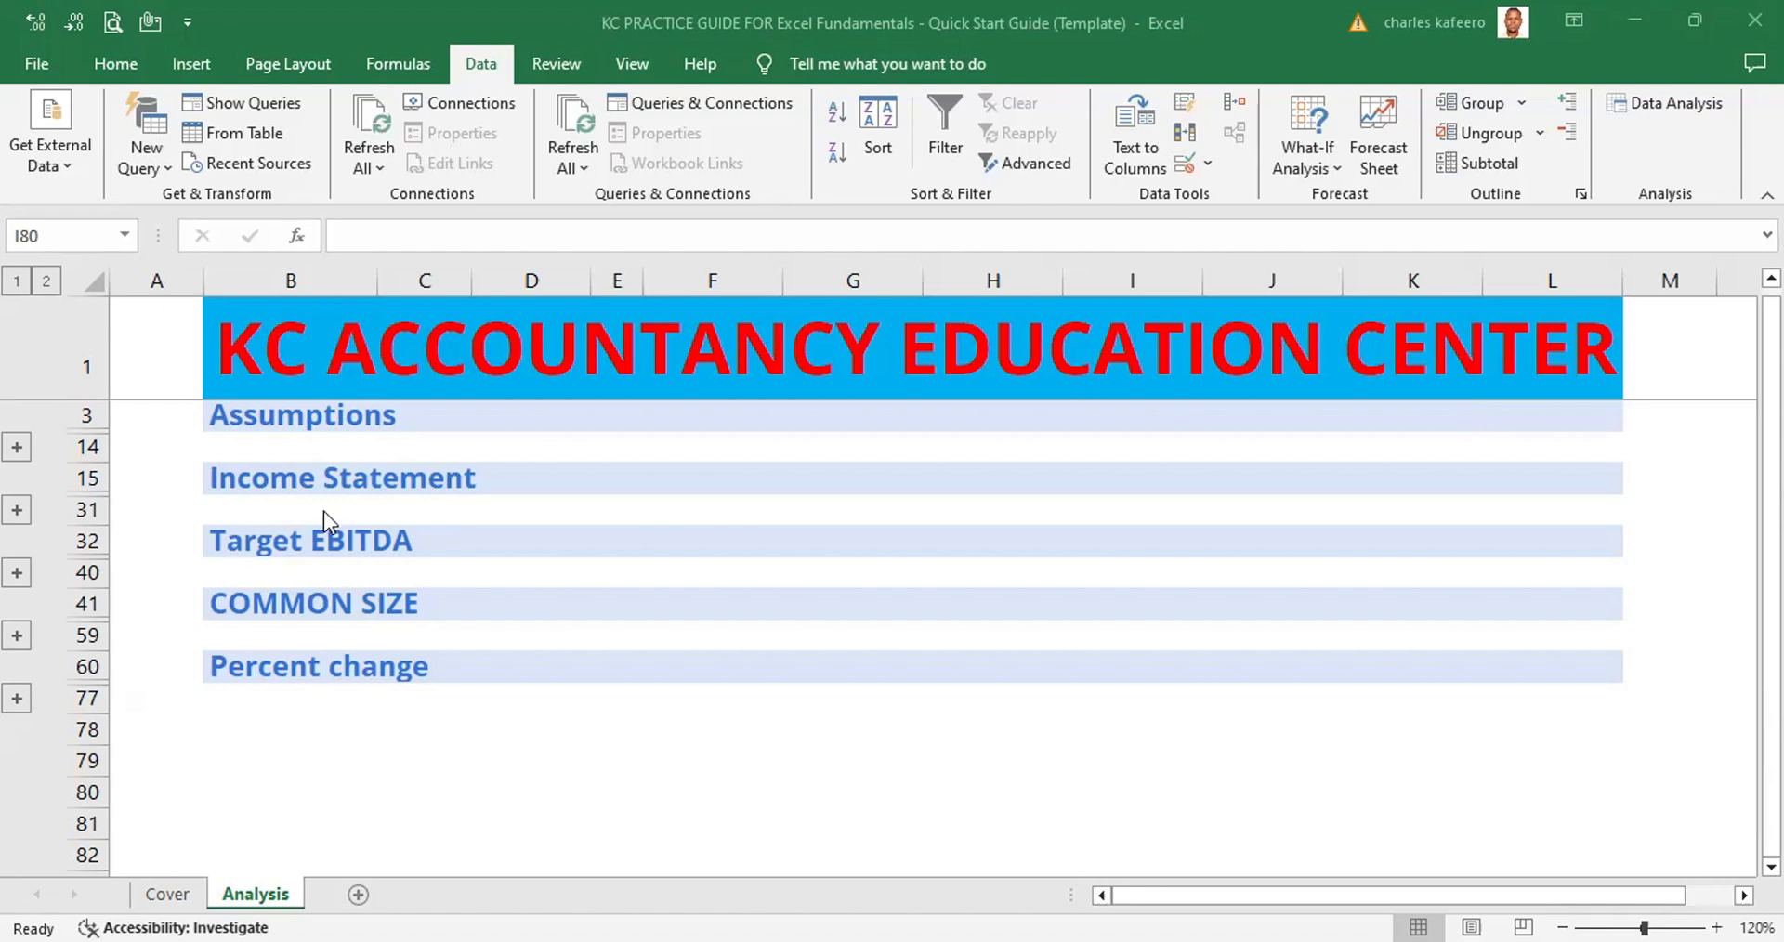
Expand all the grouped sections of the Analysis sheet and set the sheet zoom to 100%
left_click(144, 405)
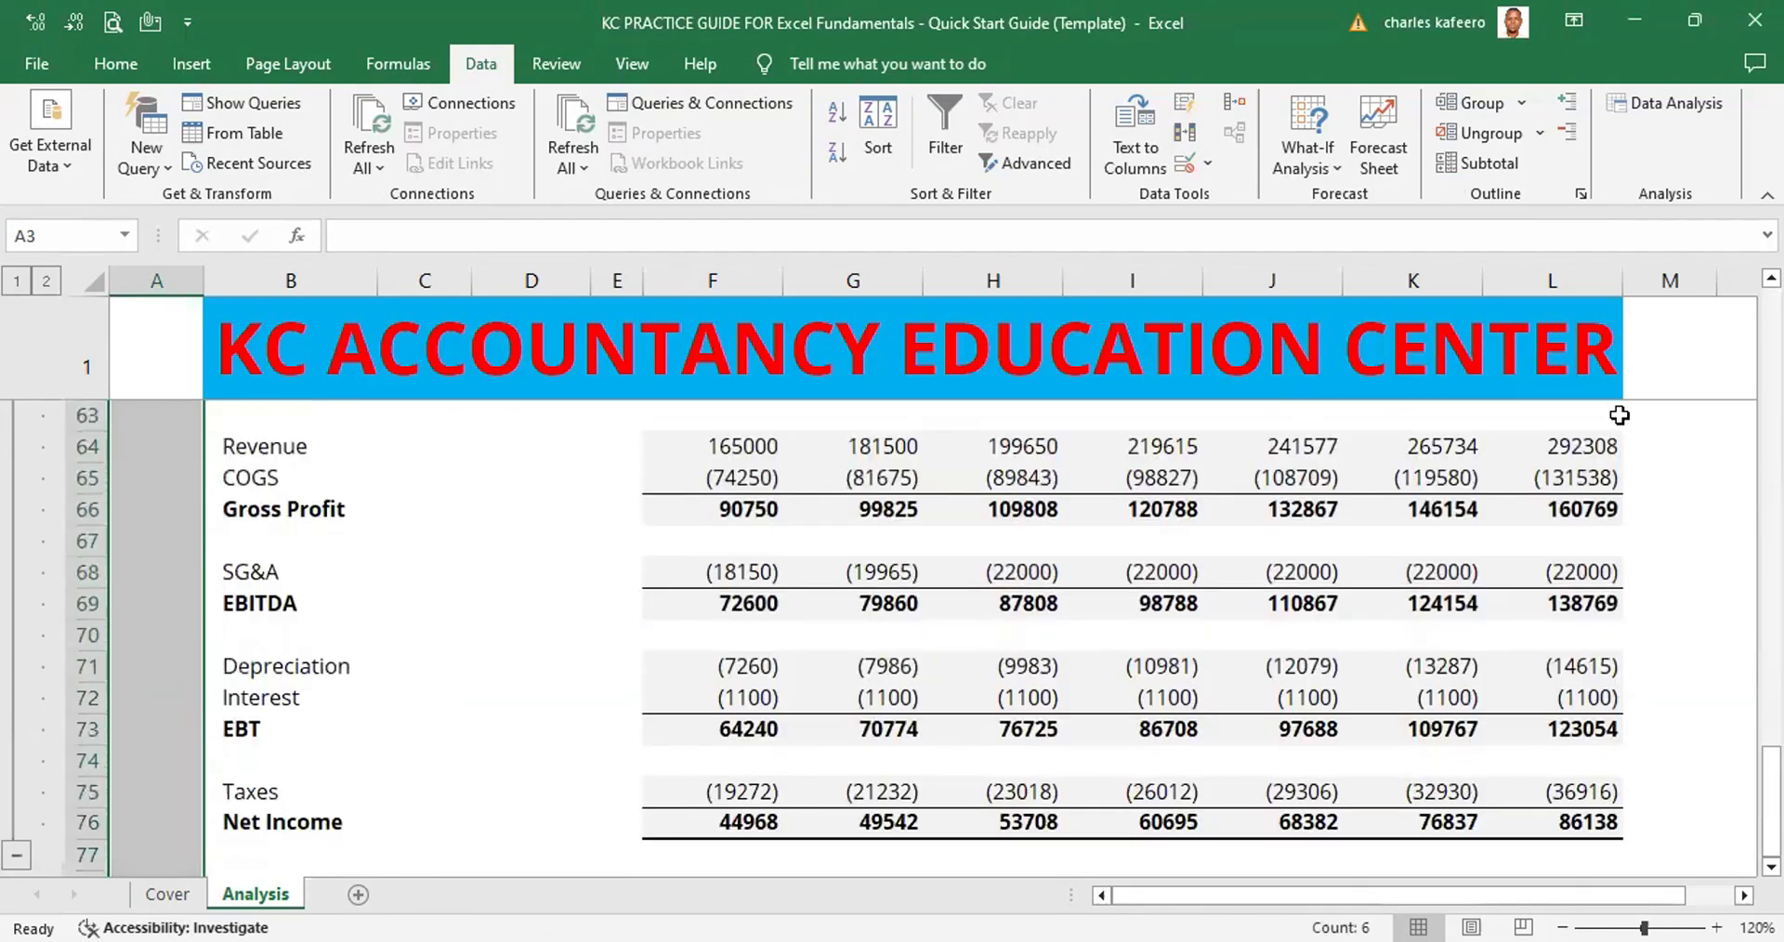
scroll(1605, 775, "up", 10)
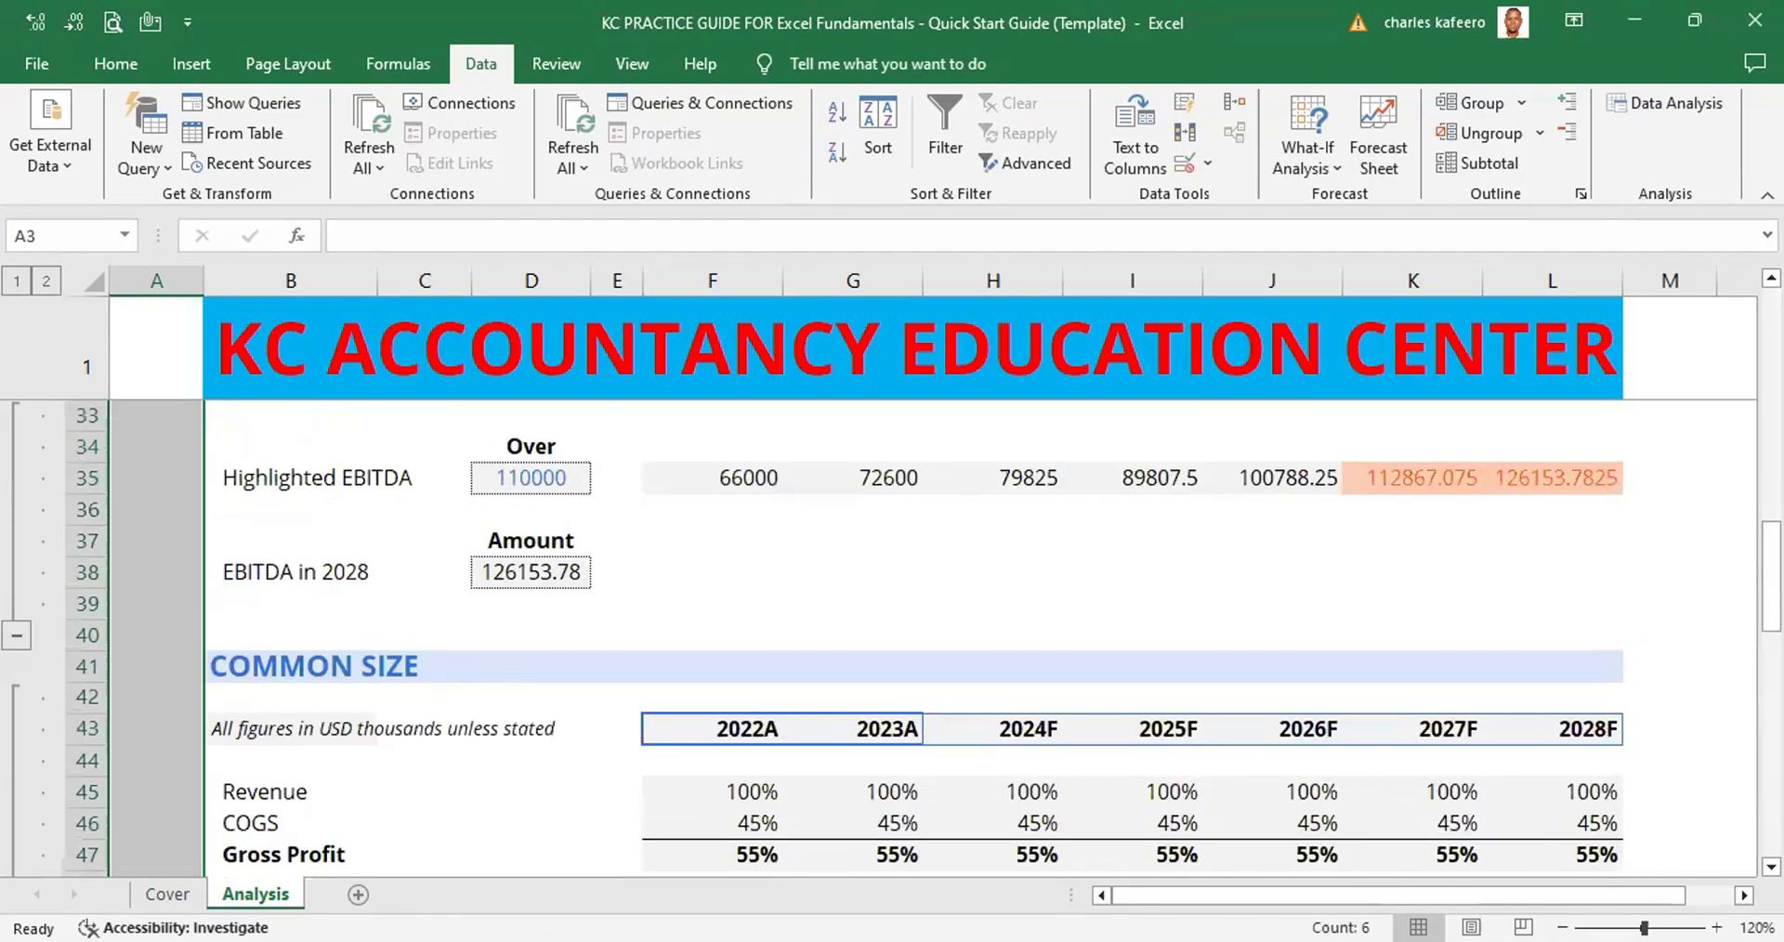
left_click(1561, 903)
left_click(1561, 903)
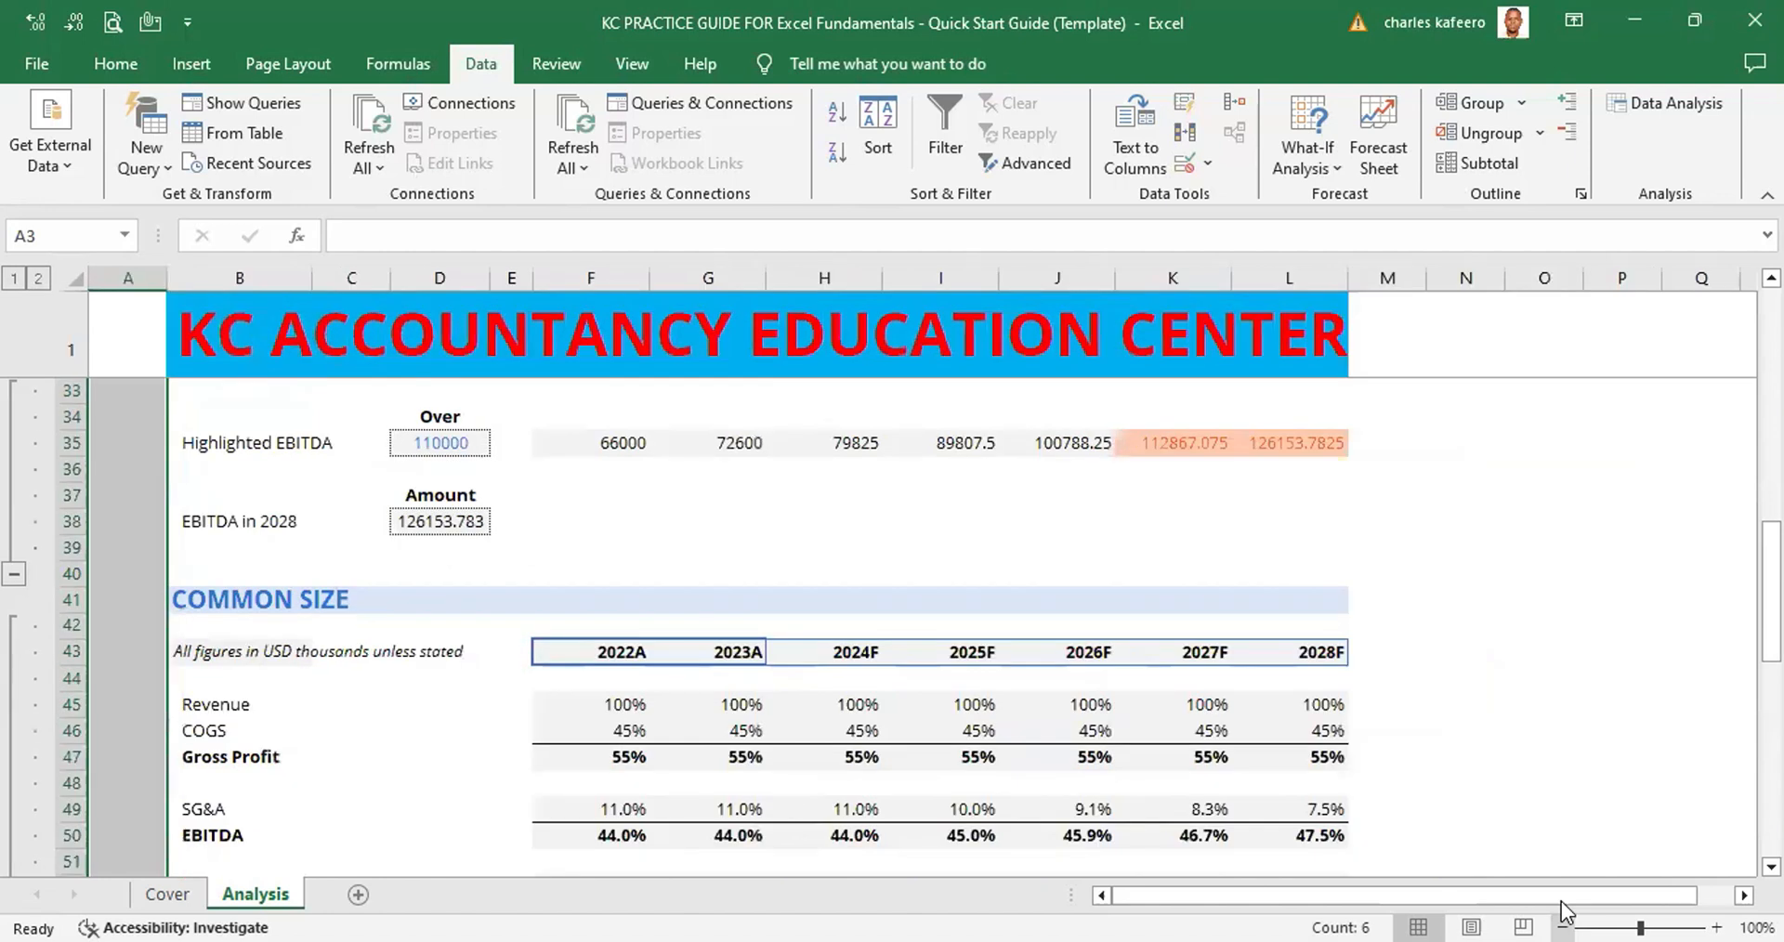
left_click(1544, 472)
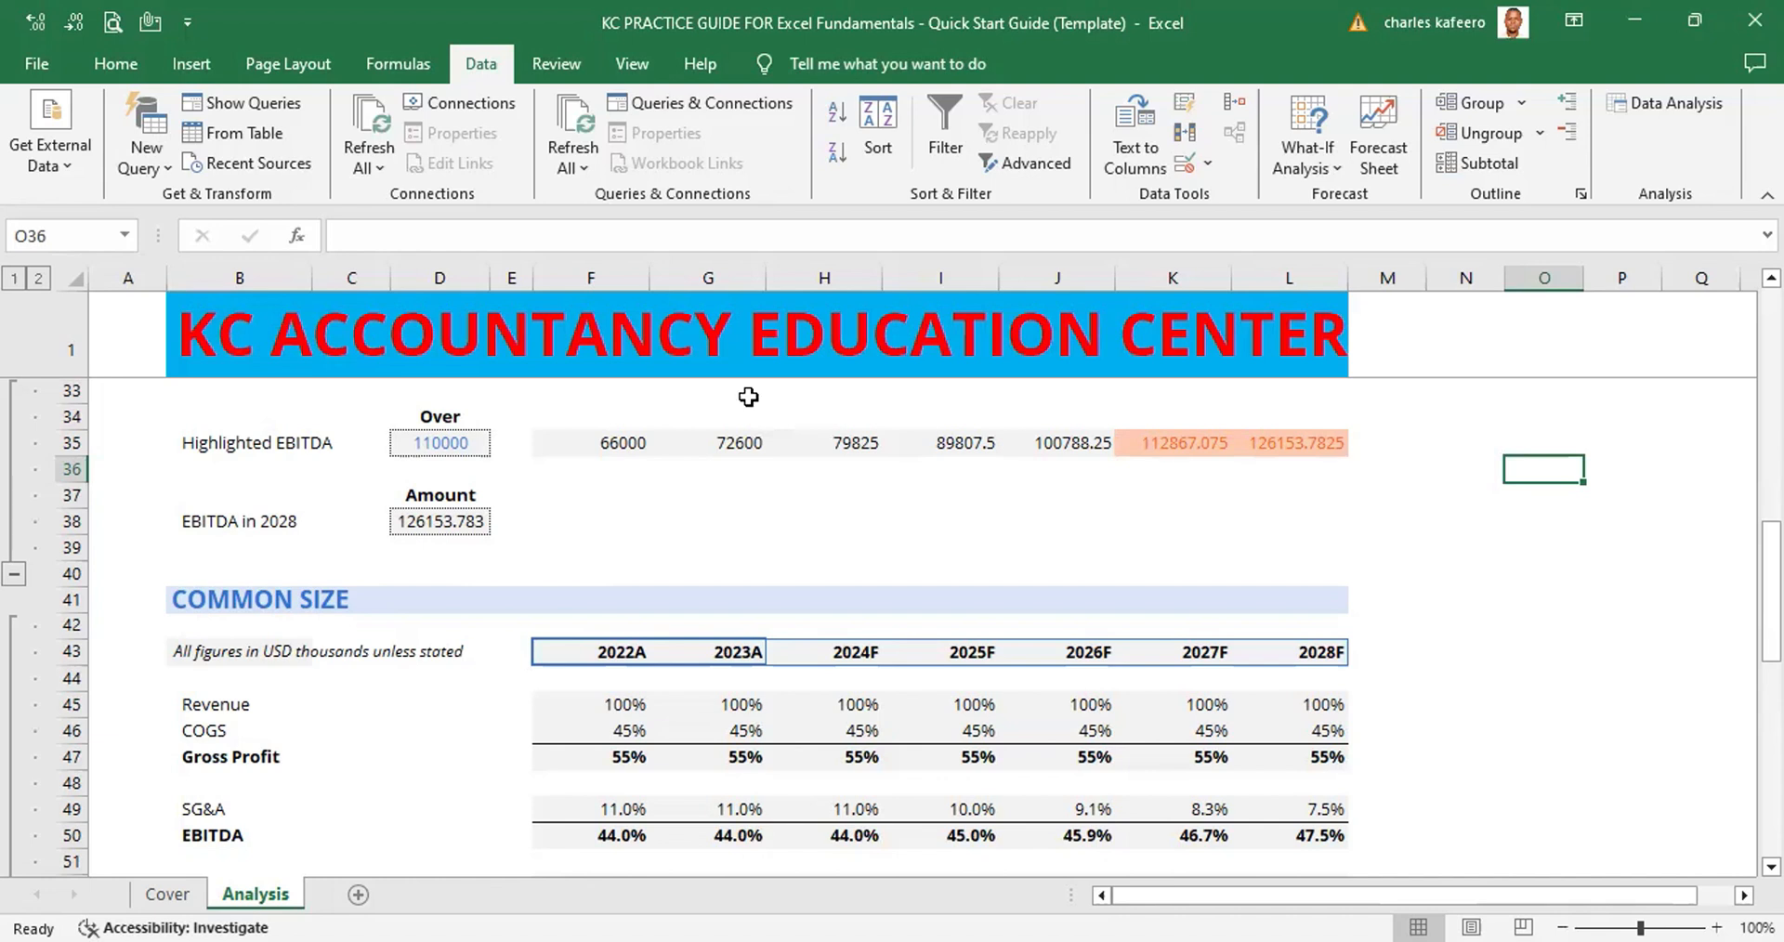
left_click(631, 65)
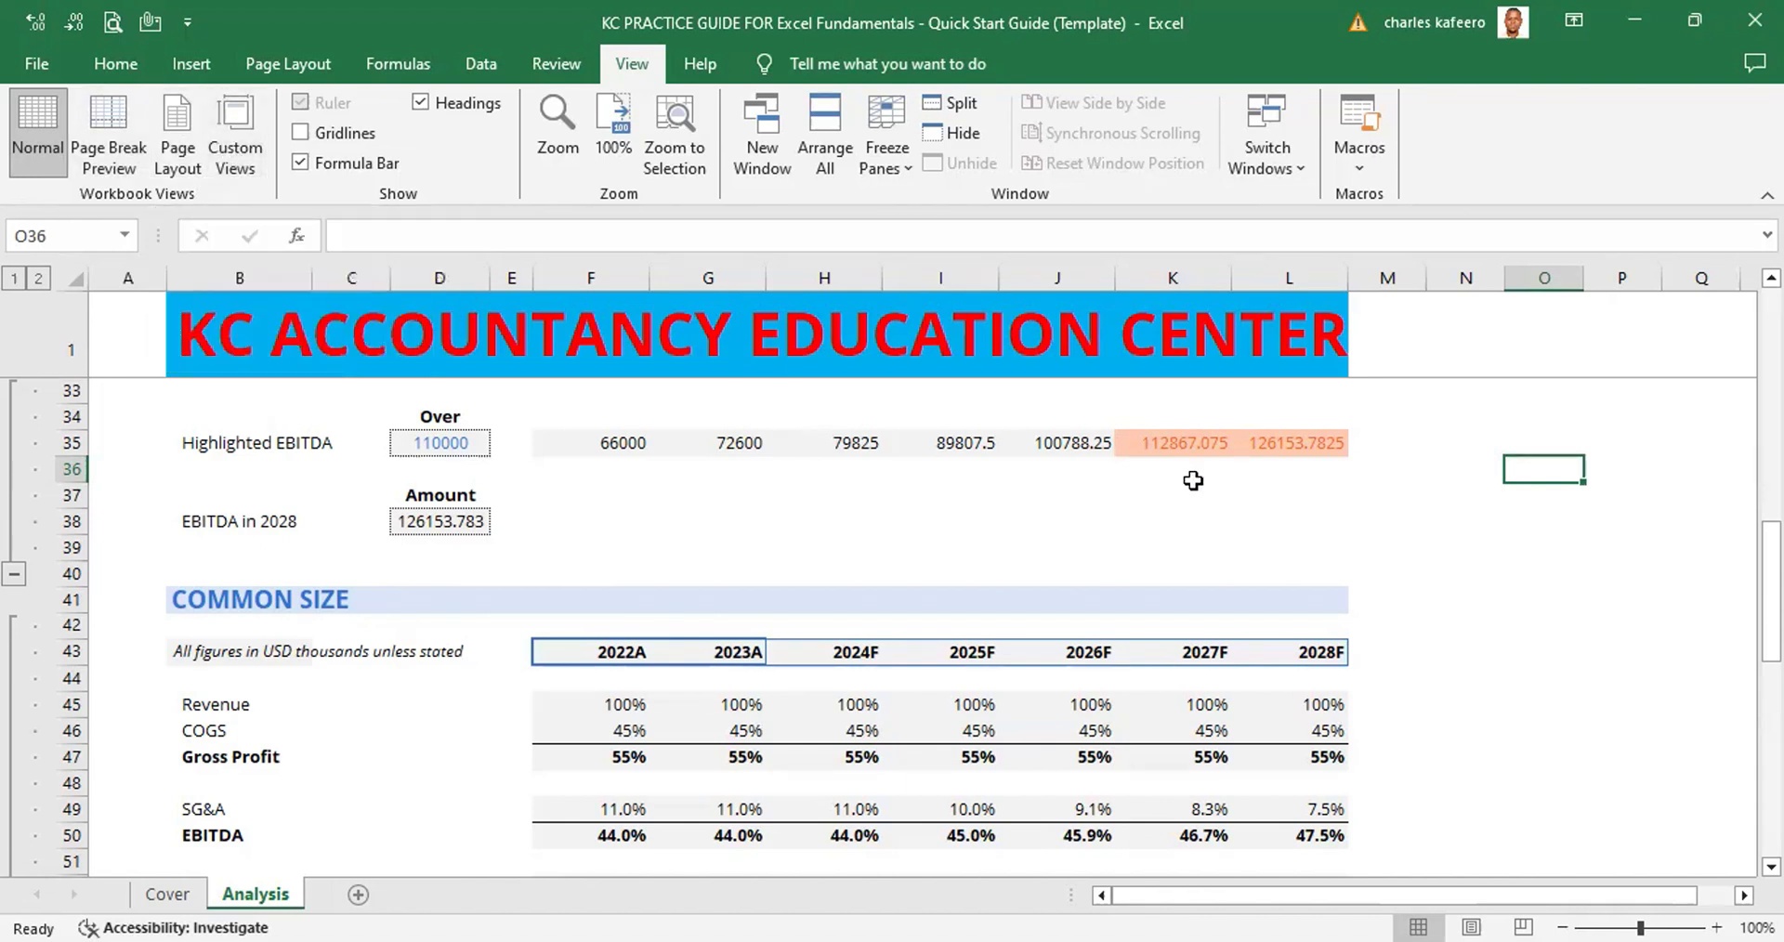
left_click(1477, 495)
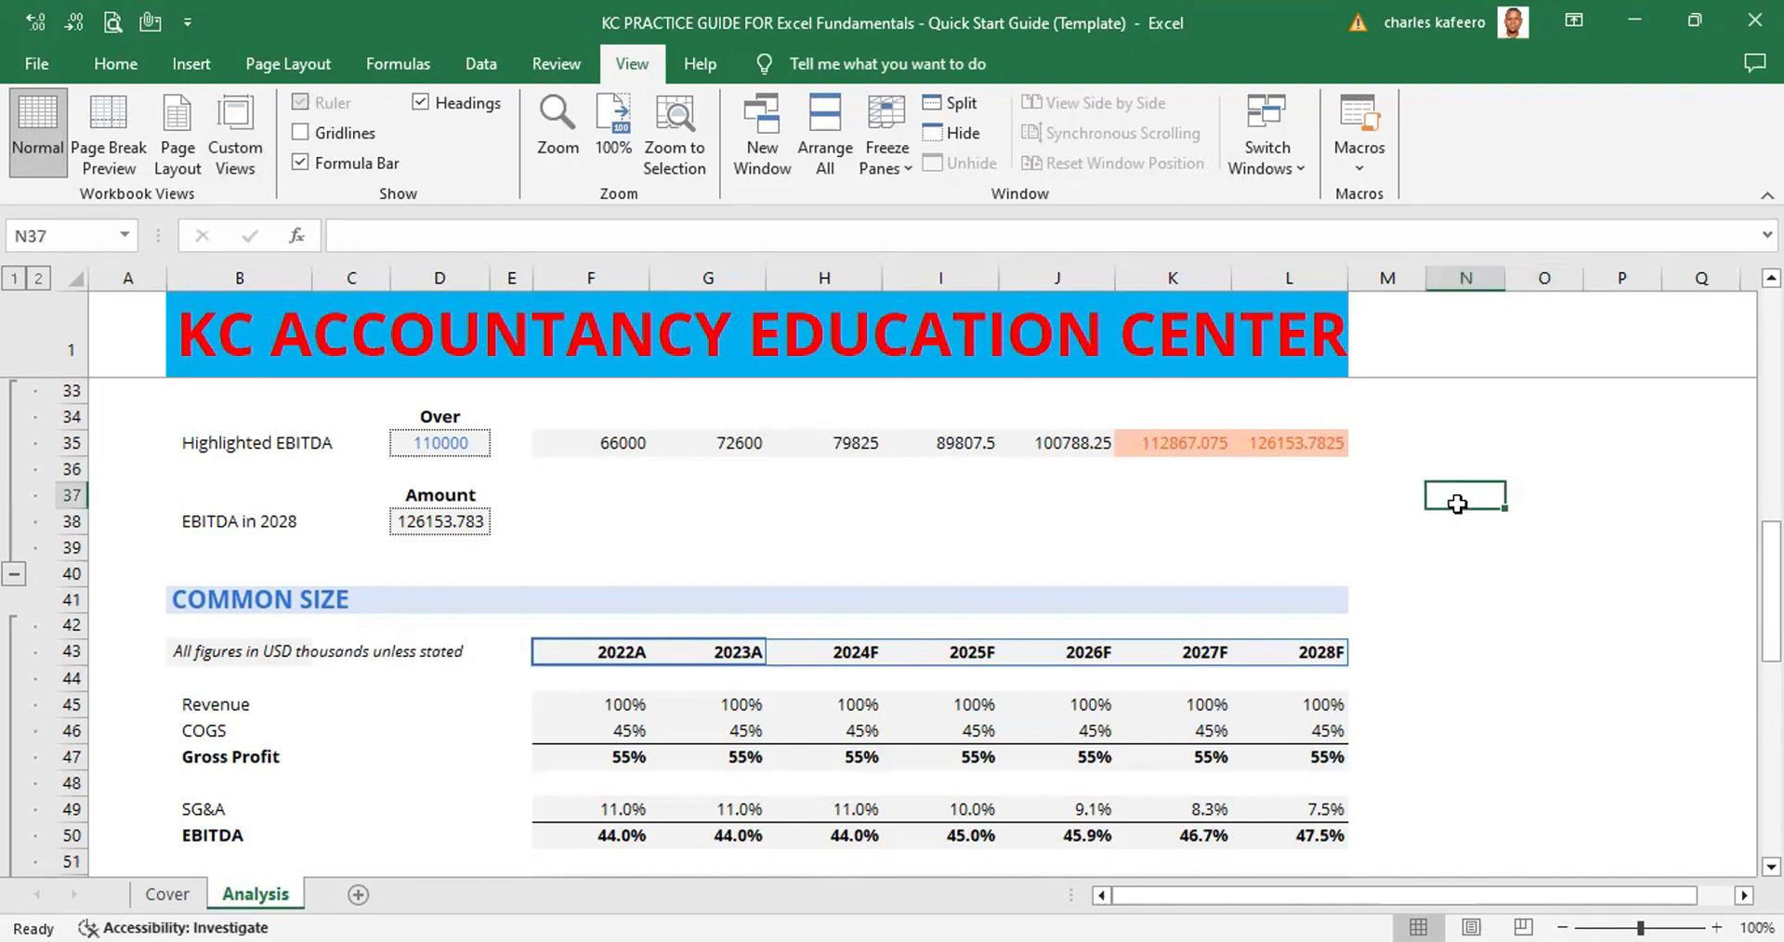
left_click(115, 64)
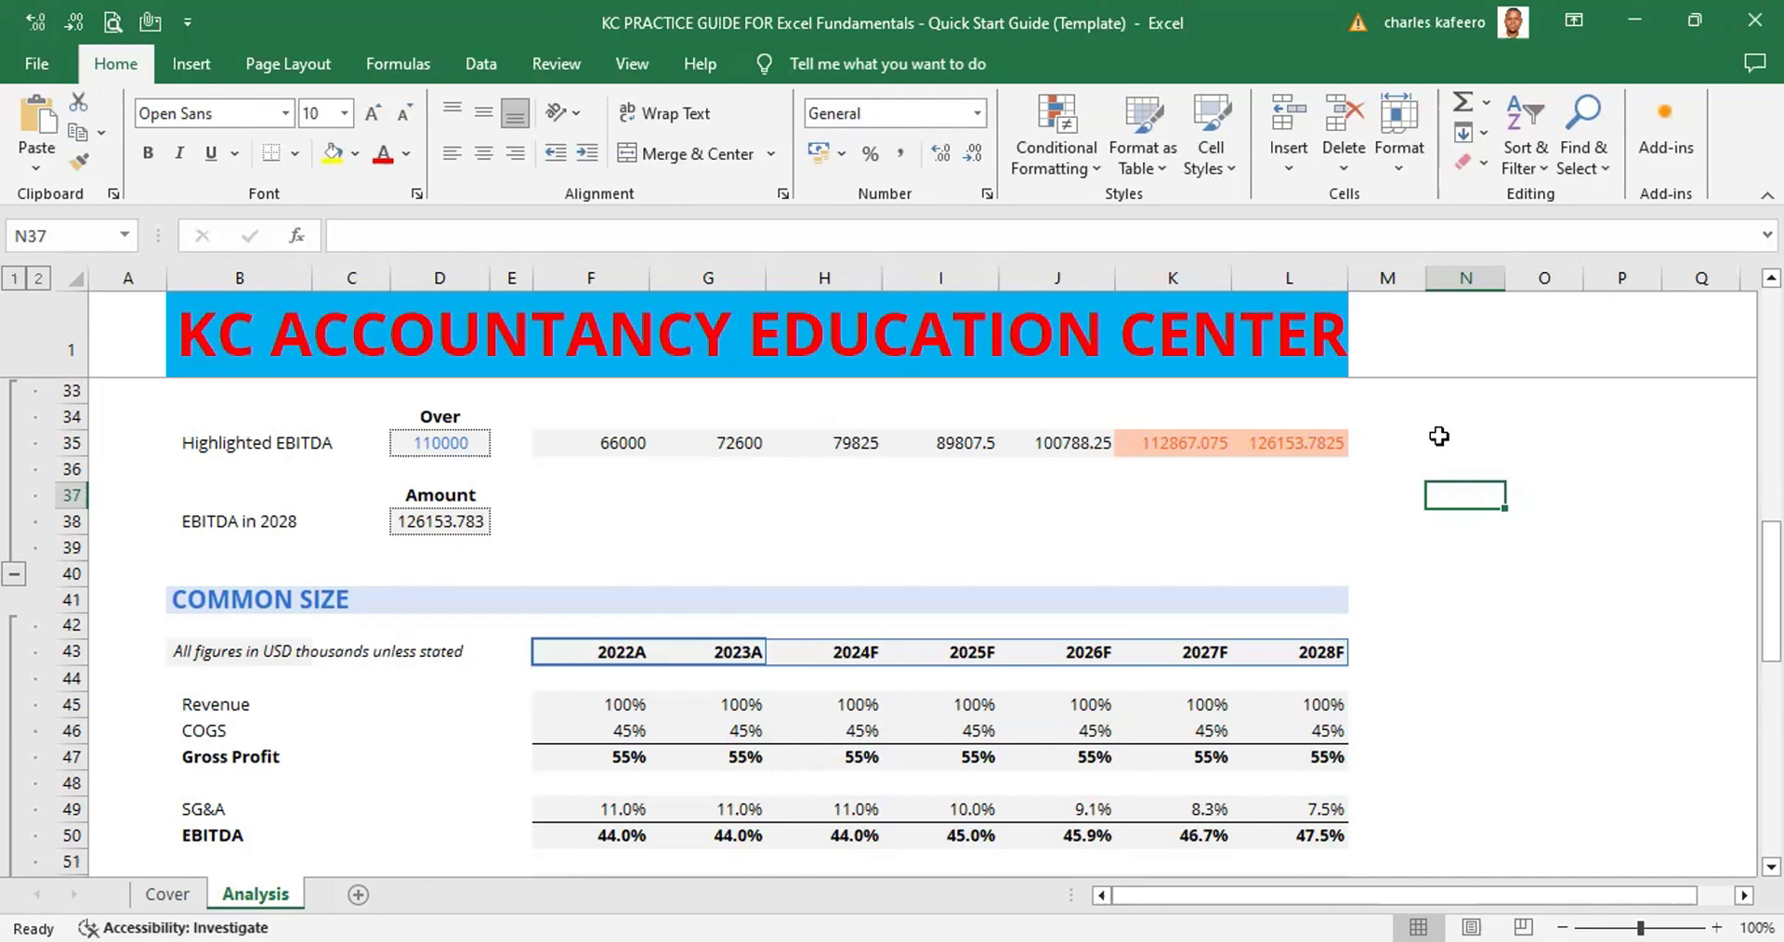
Show the Analysis sheet in Page Break Preview at 100% zoom
key("alt")
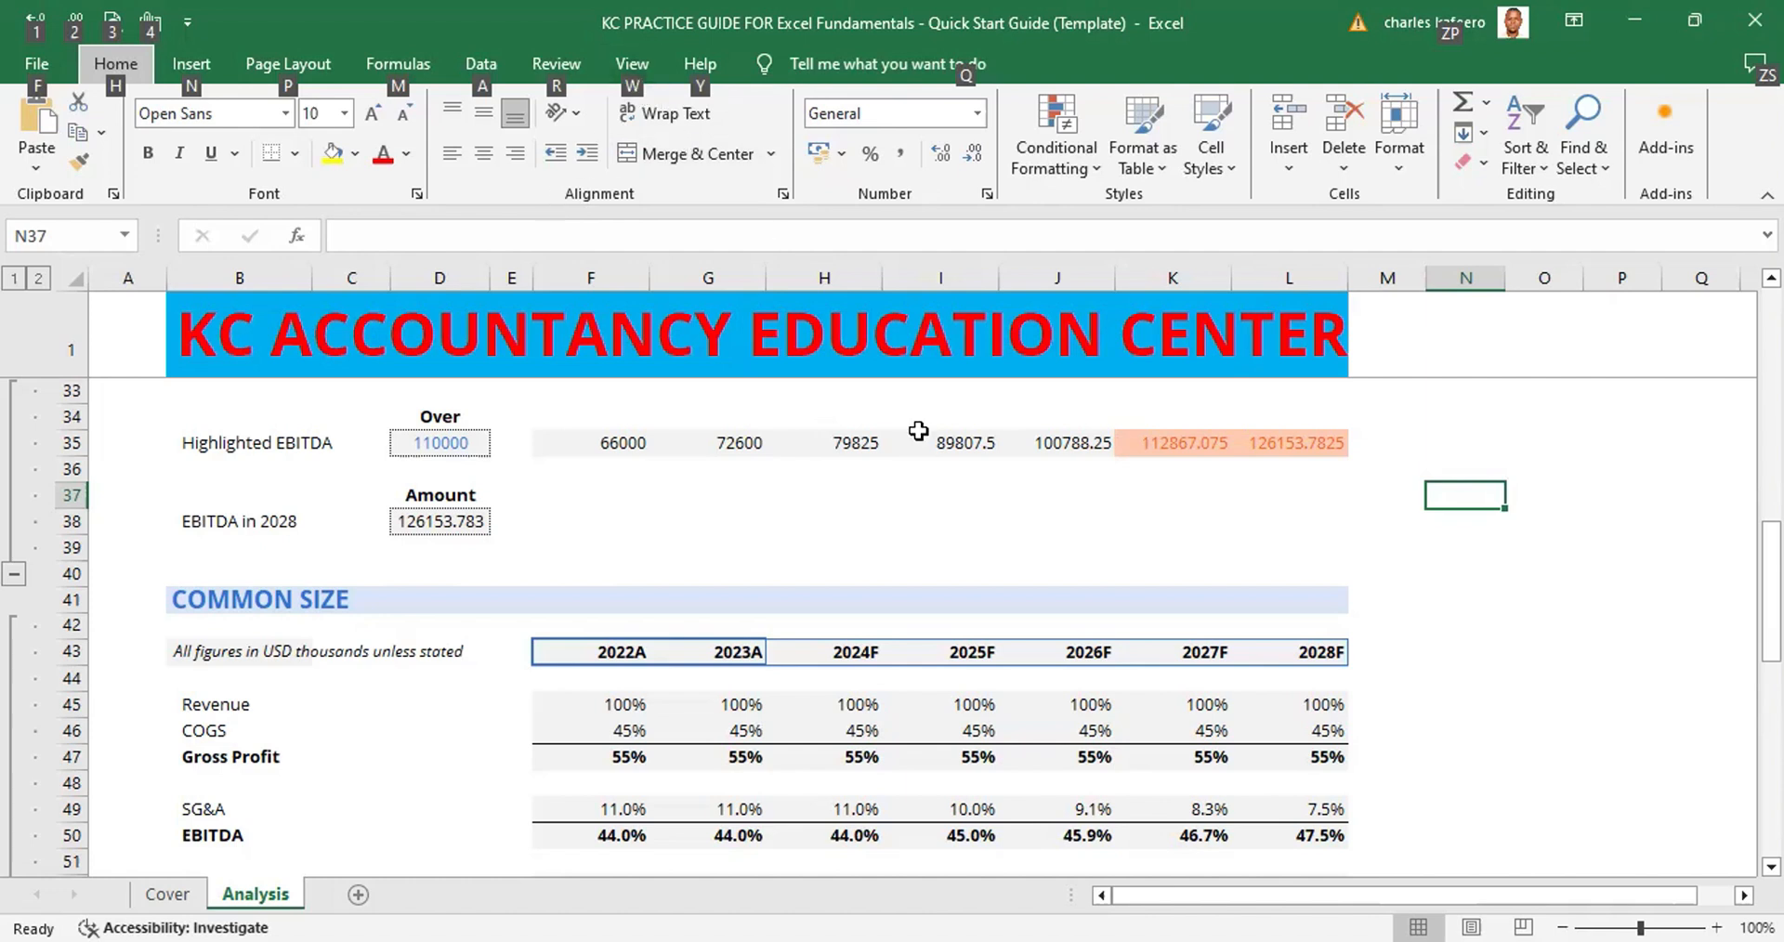
key("w")
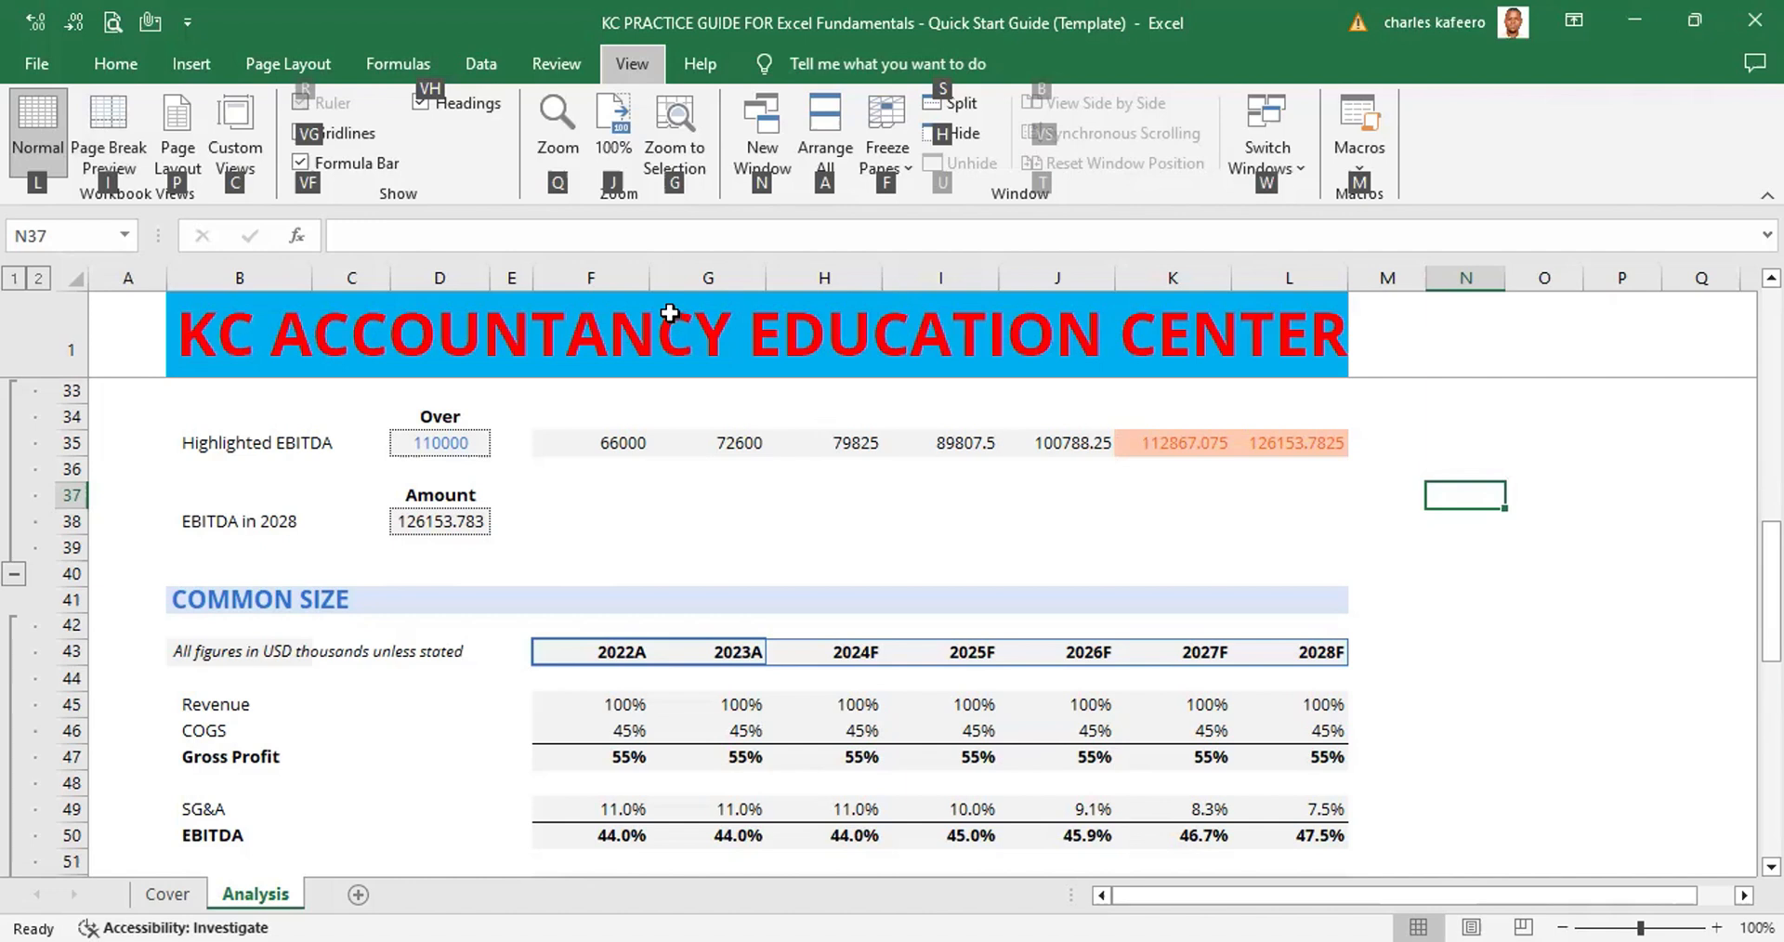
key("i")
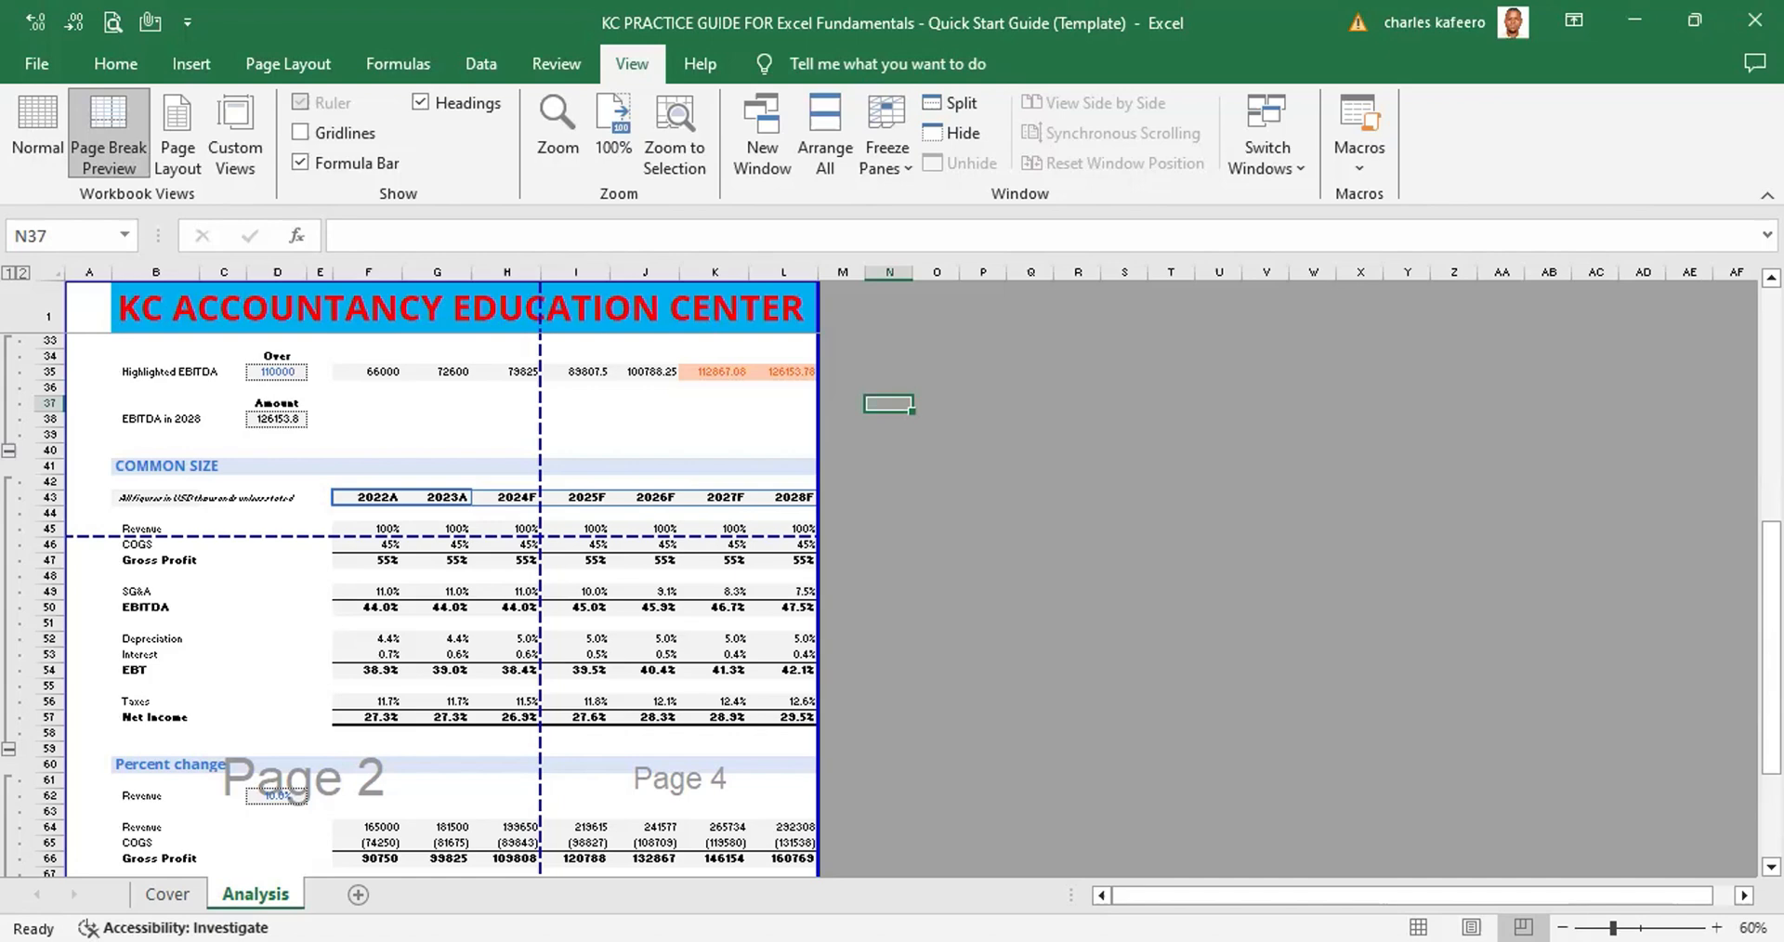
scroll(883, 572, "up", 4, "ctrl")
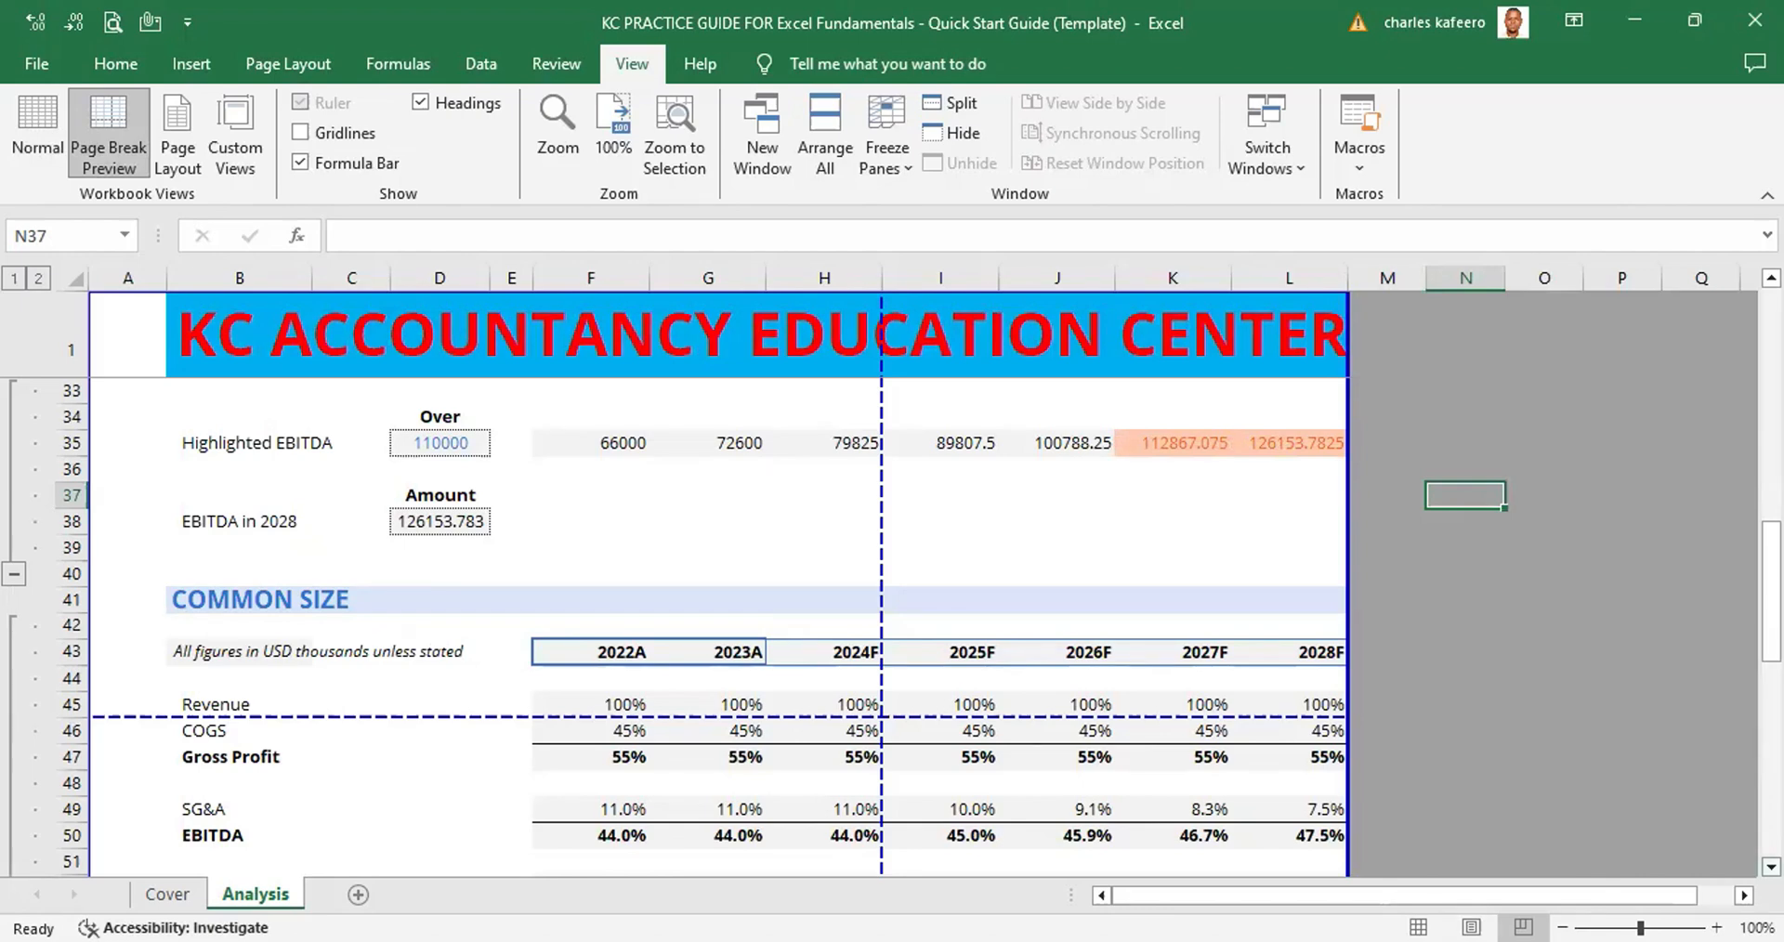
Examine where the page breaks divide the Analysis sheet, from the Assumptions section through the end of the Percent change section
scroll(883, 627, "down", 3)
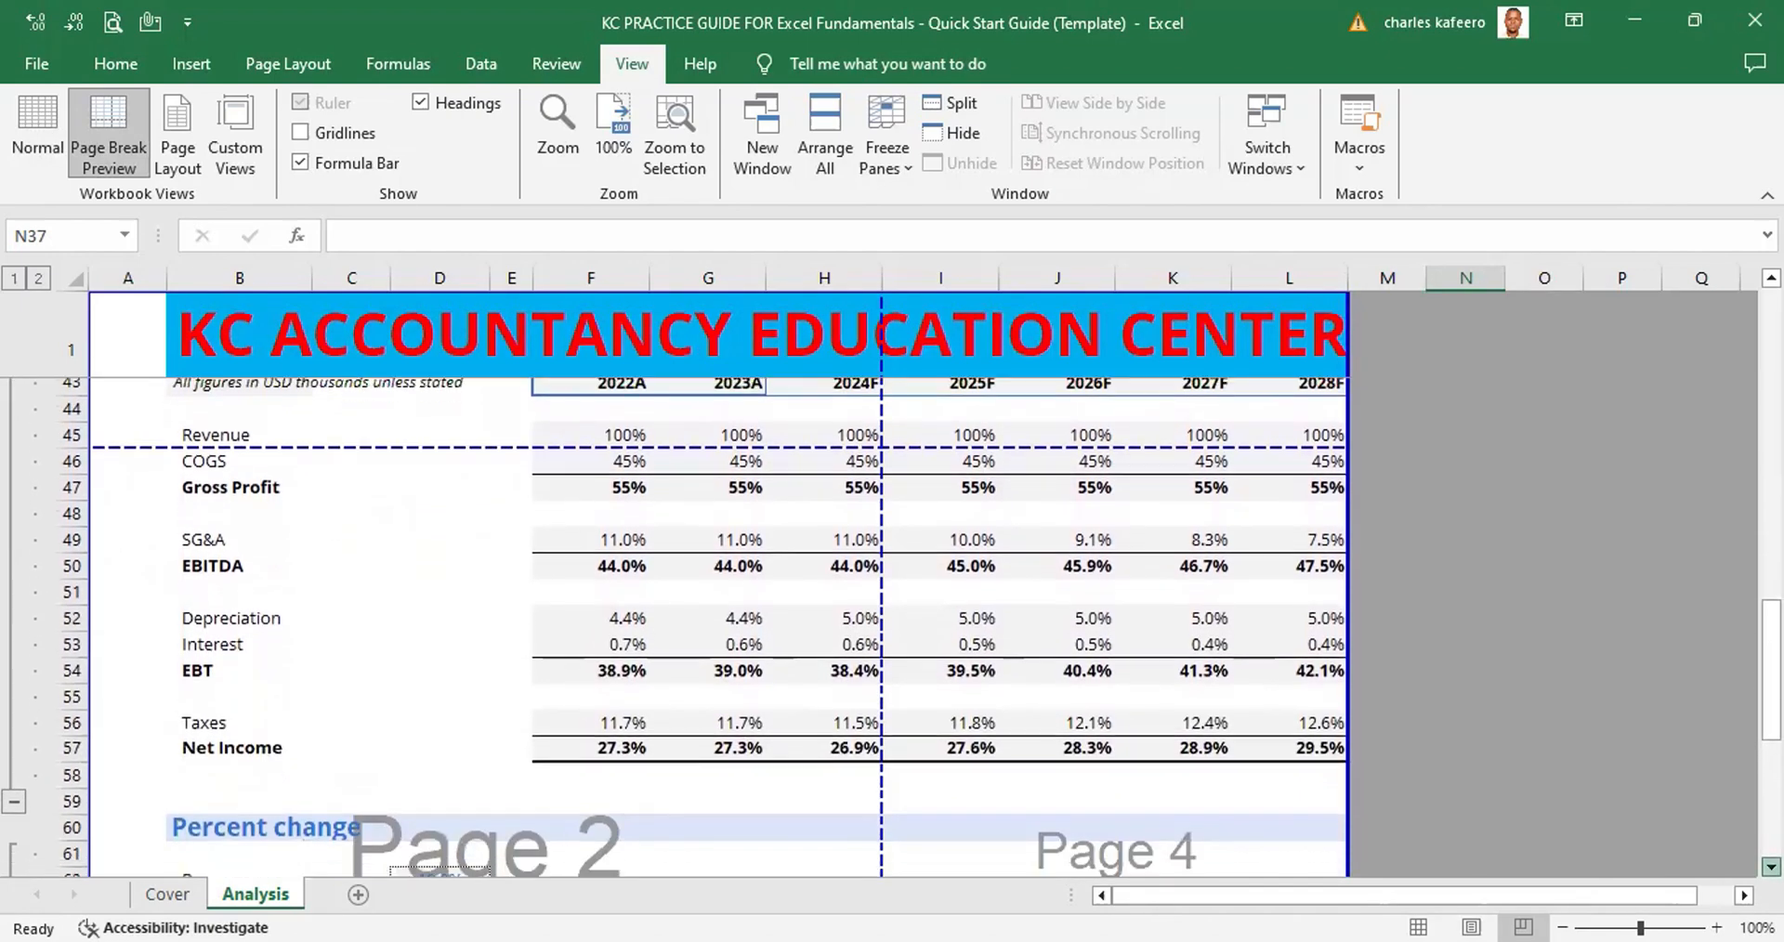
scroll(883, 627, "down", 3)
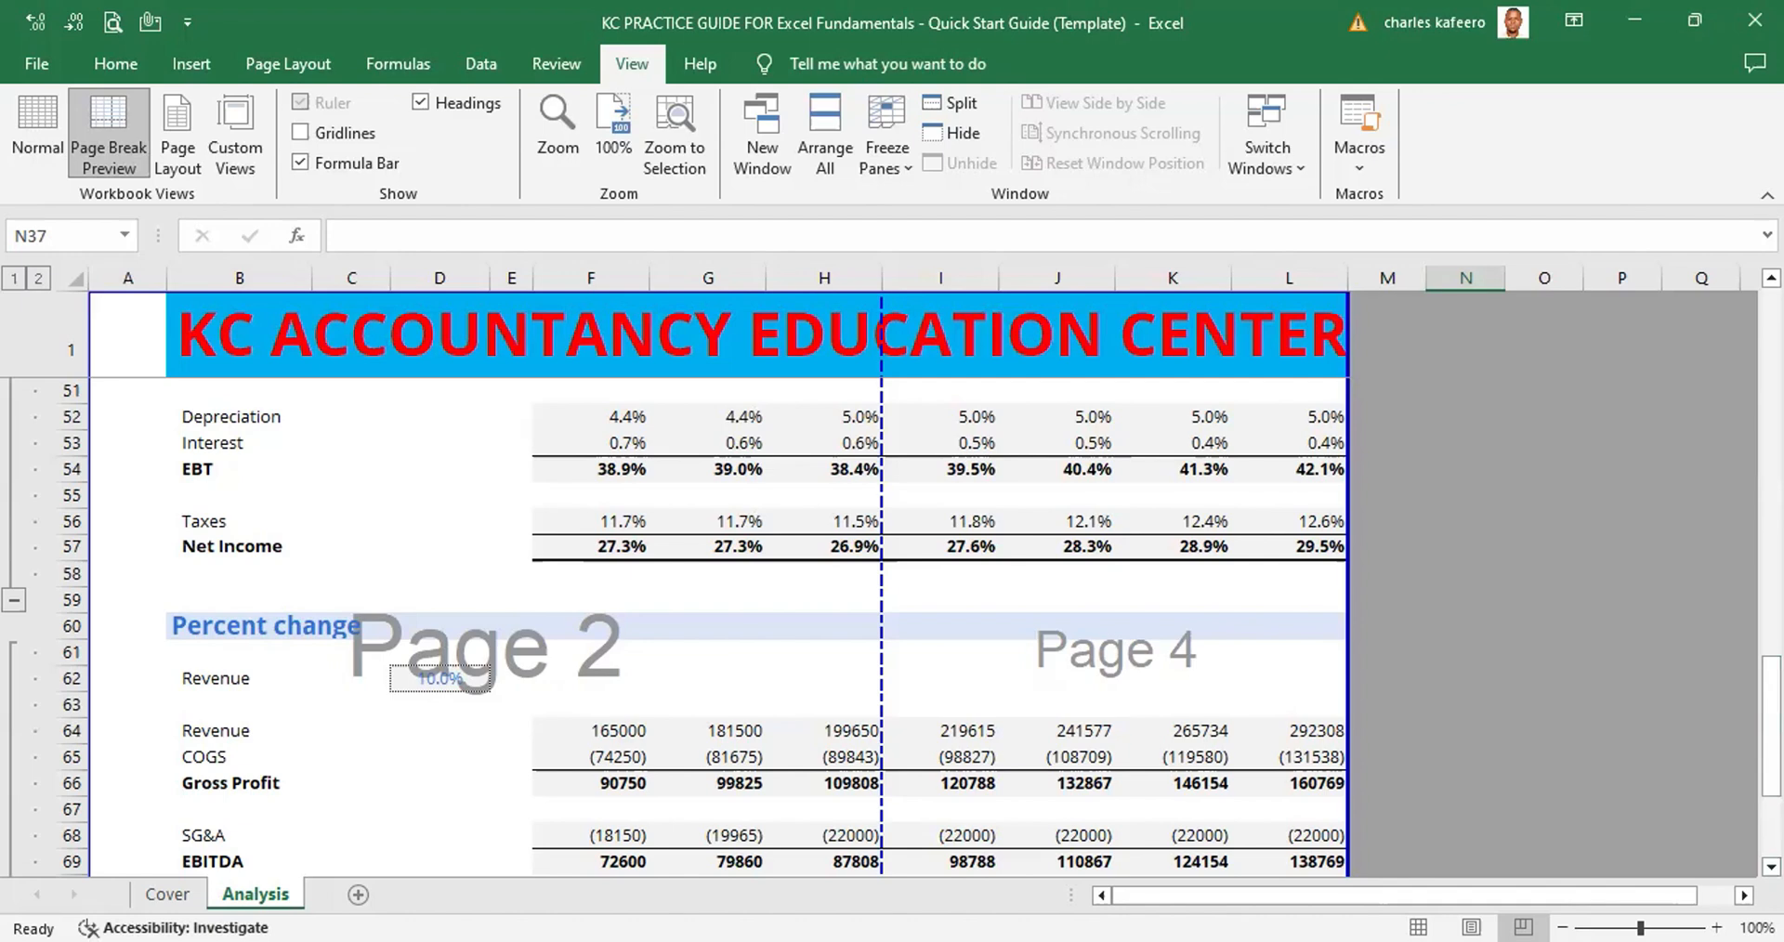
scroll(1700, 390, "up", 13)
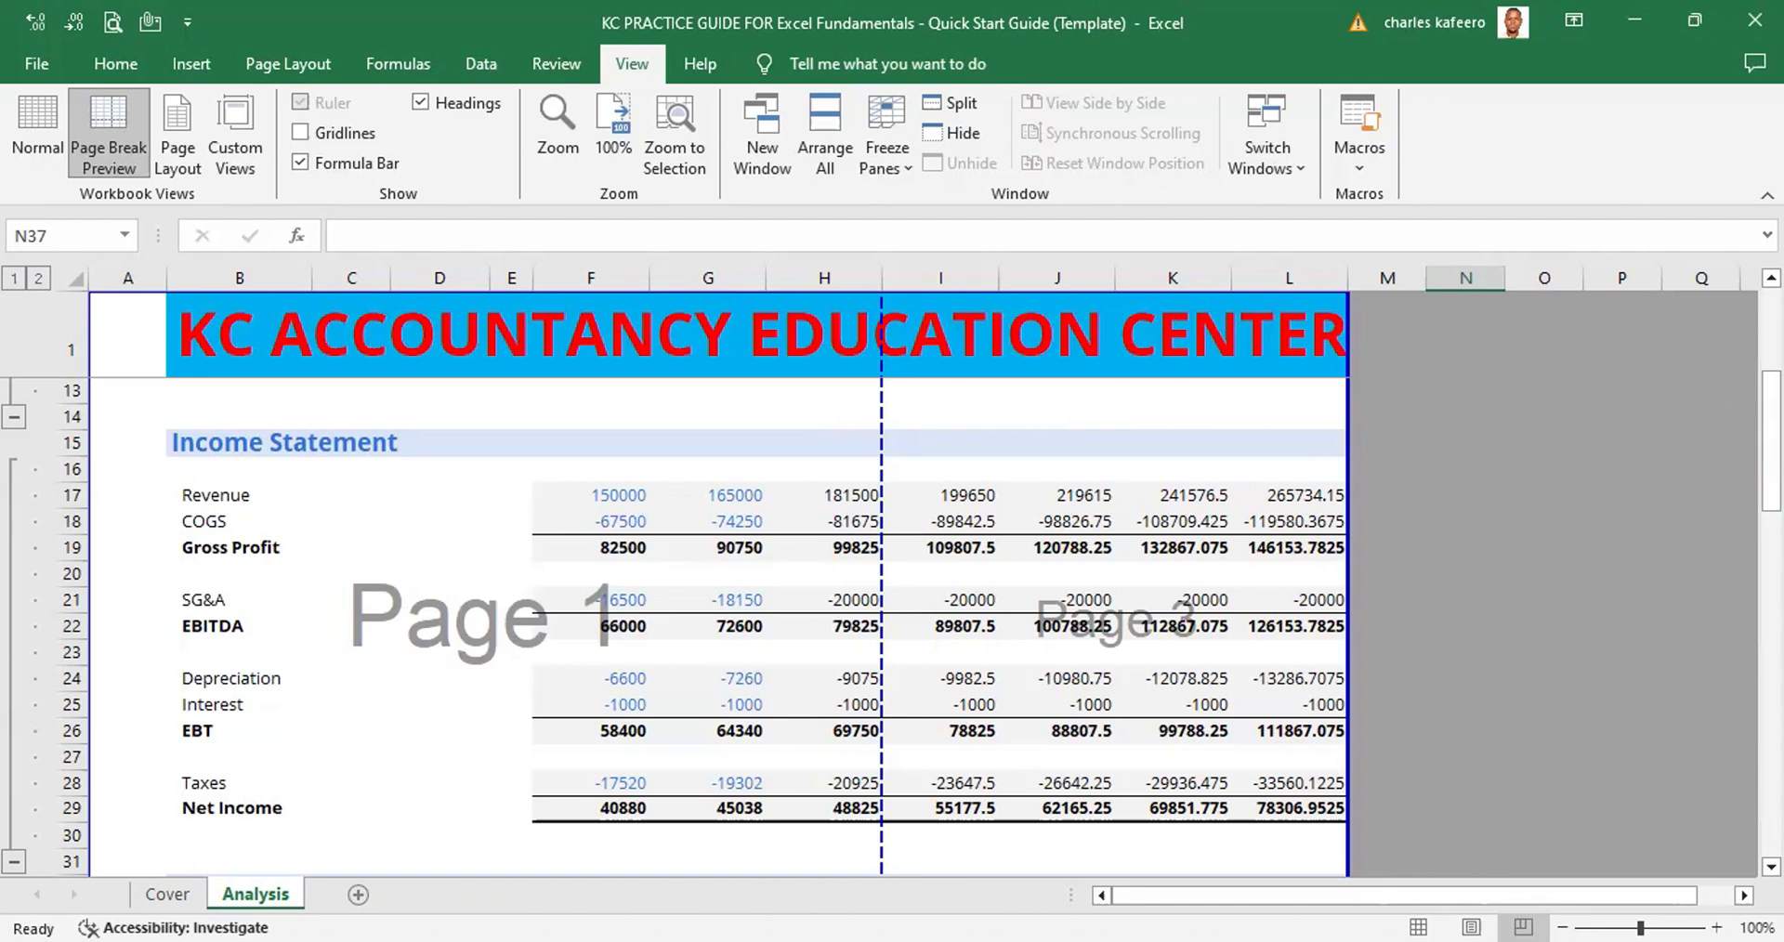
left_click_drag(1771, 427, 1771, 342)
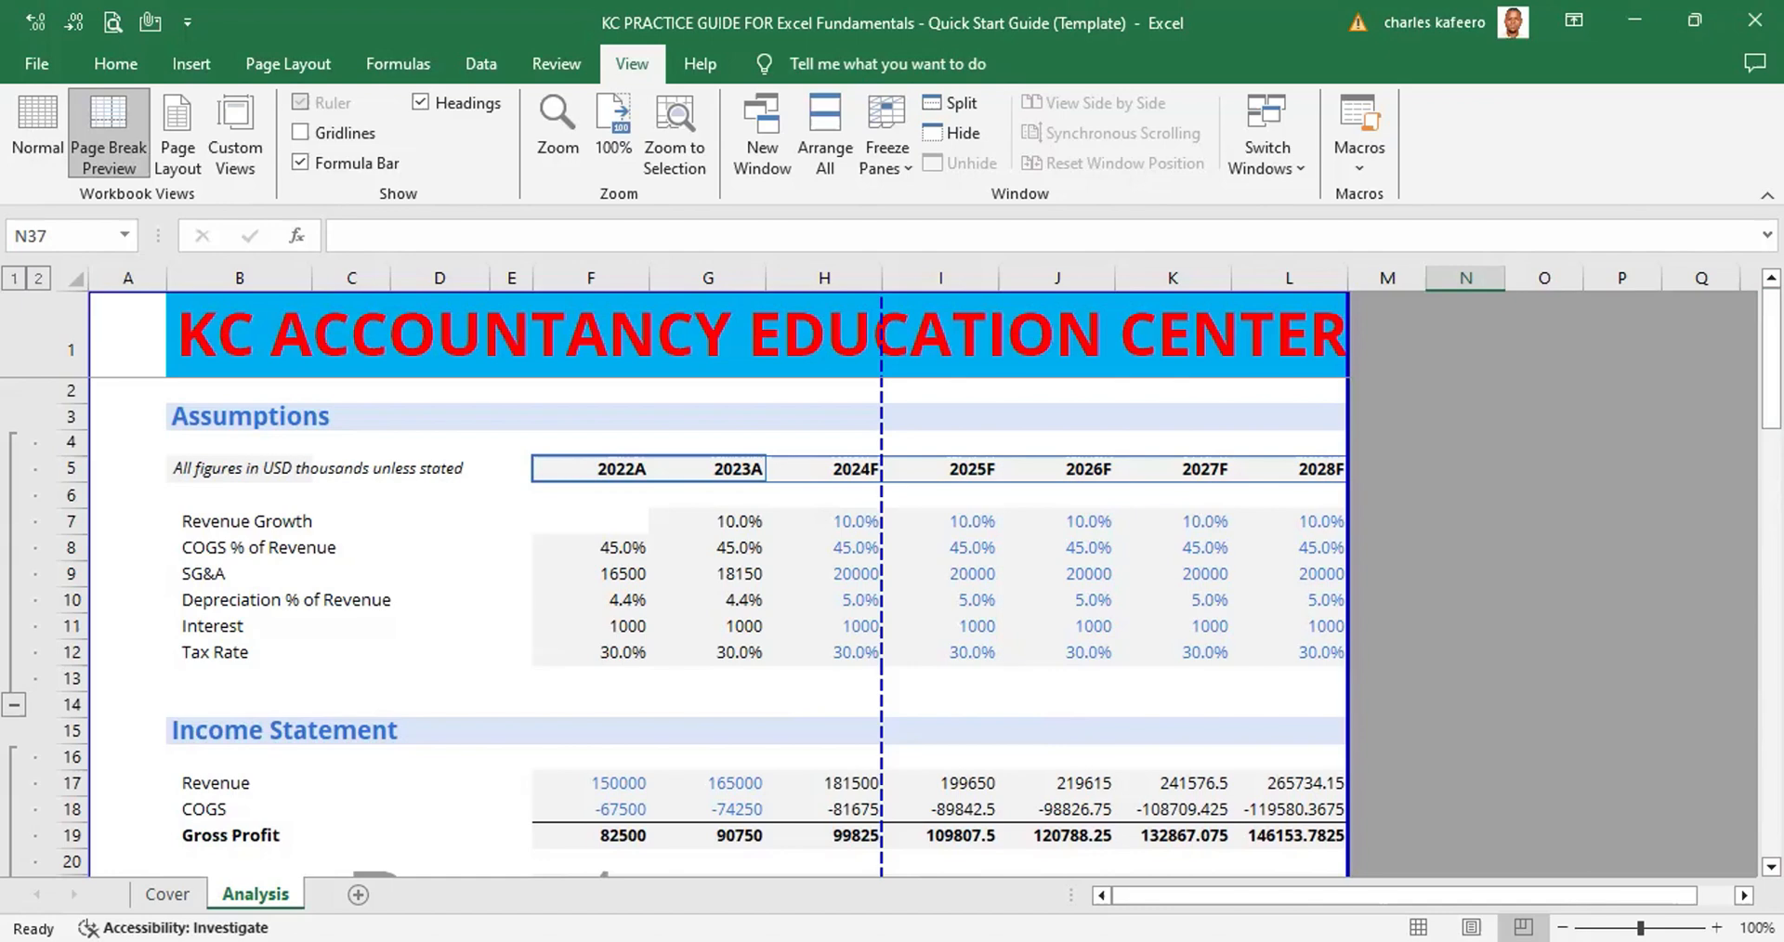
scroll(892, 576, "down", 1)
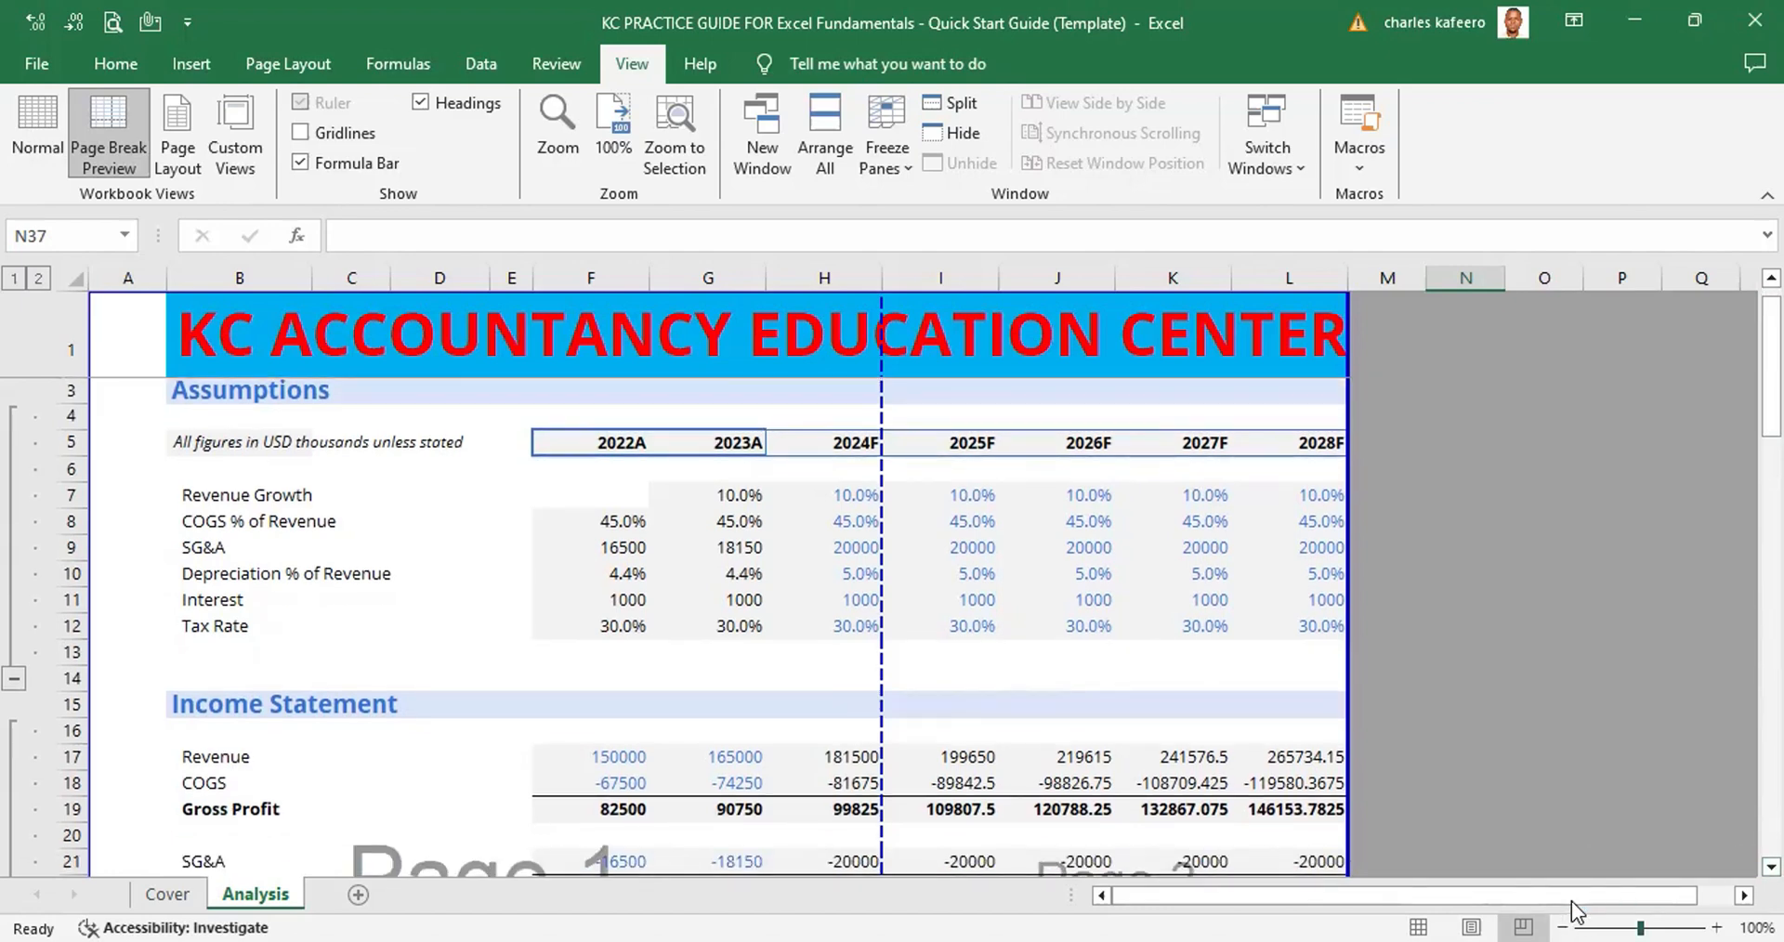
scroll(892, 585, "down", 10)
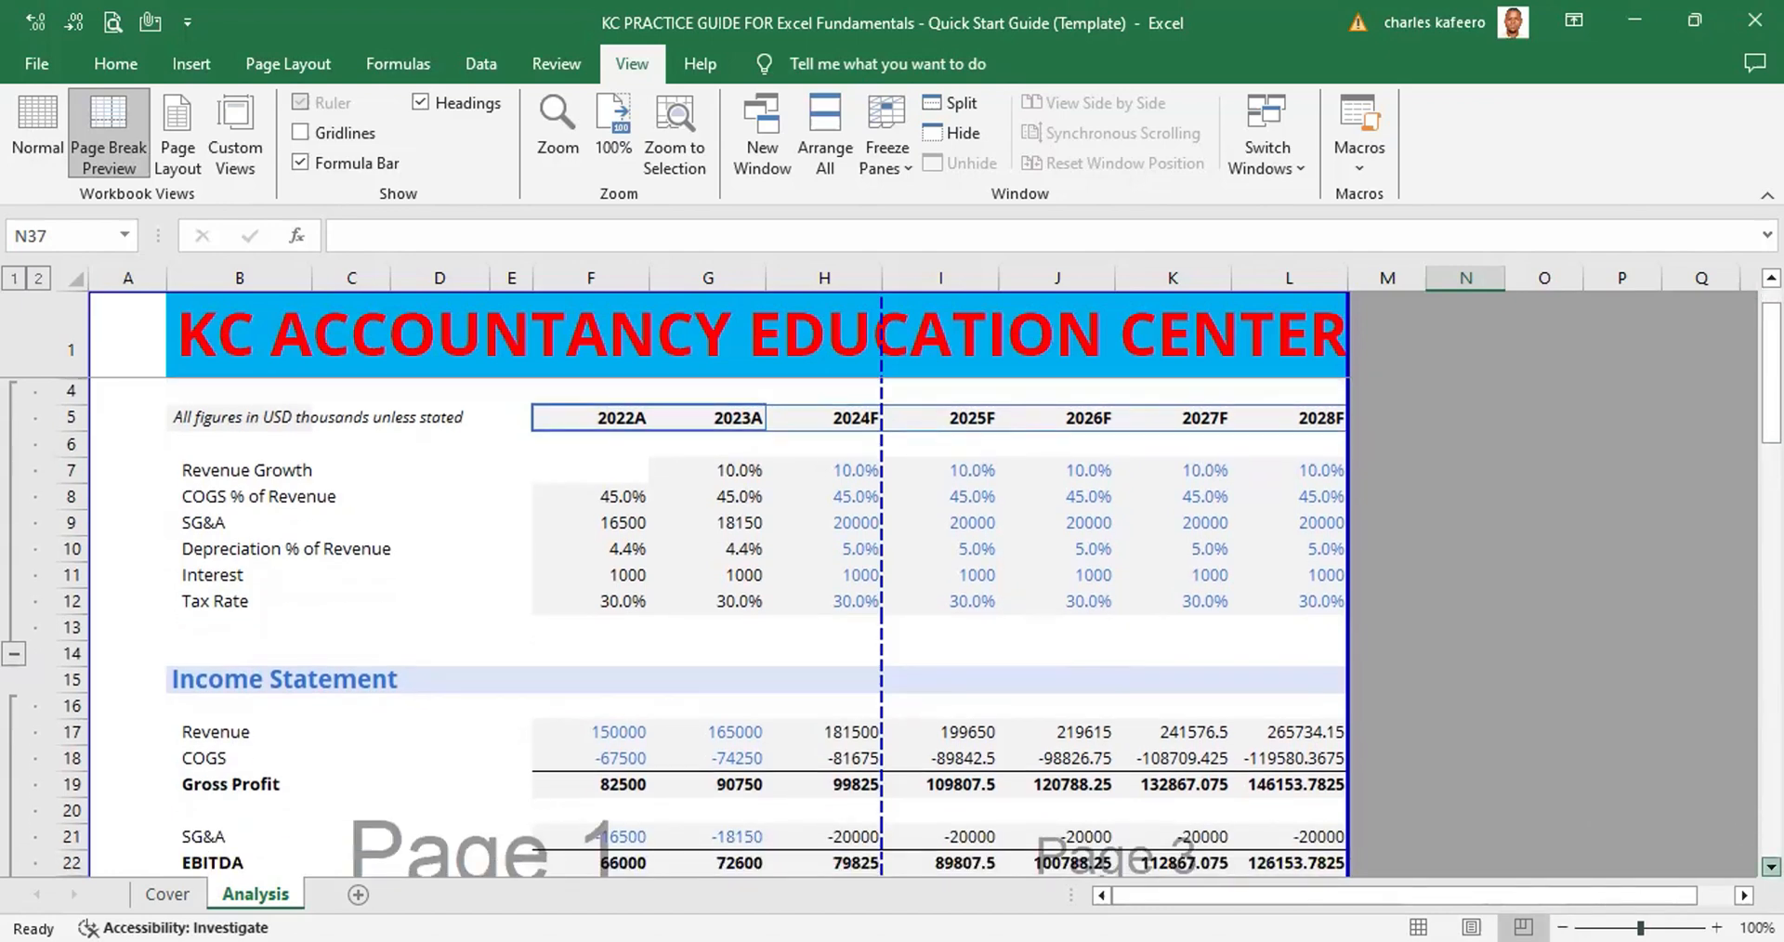
scroll(891, 585, "down", 4)
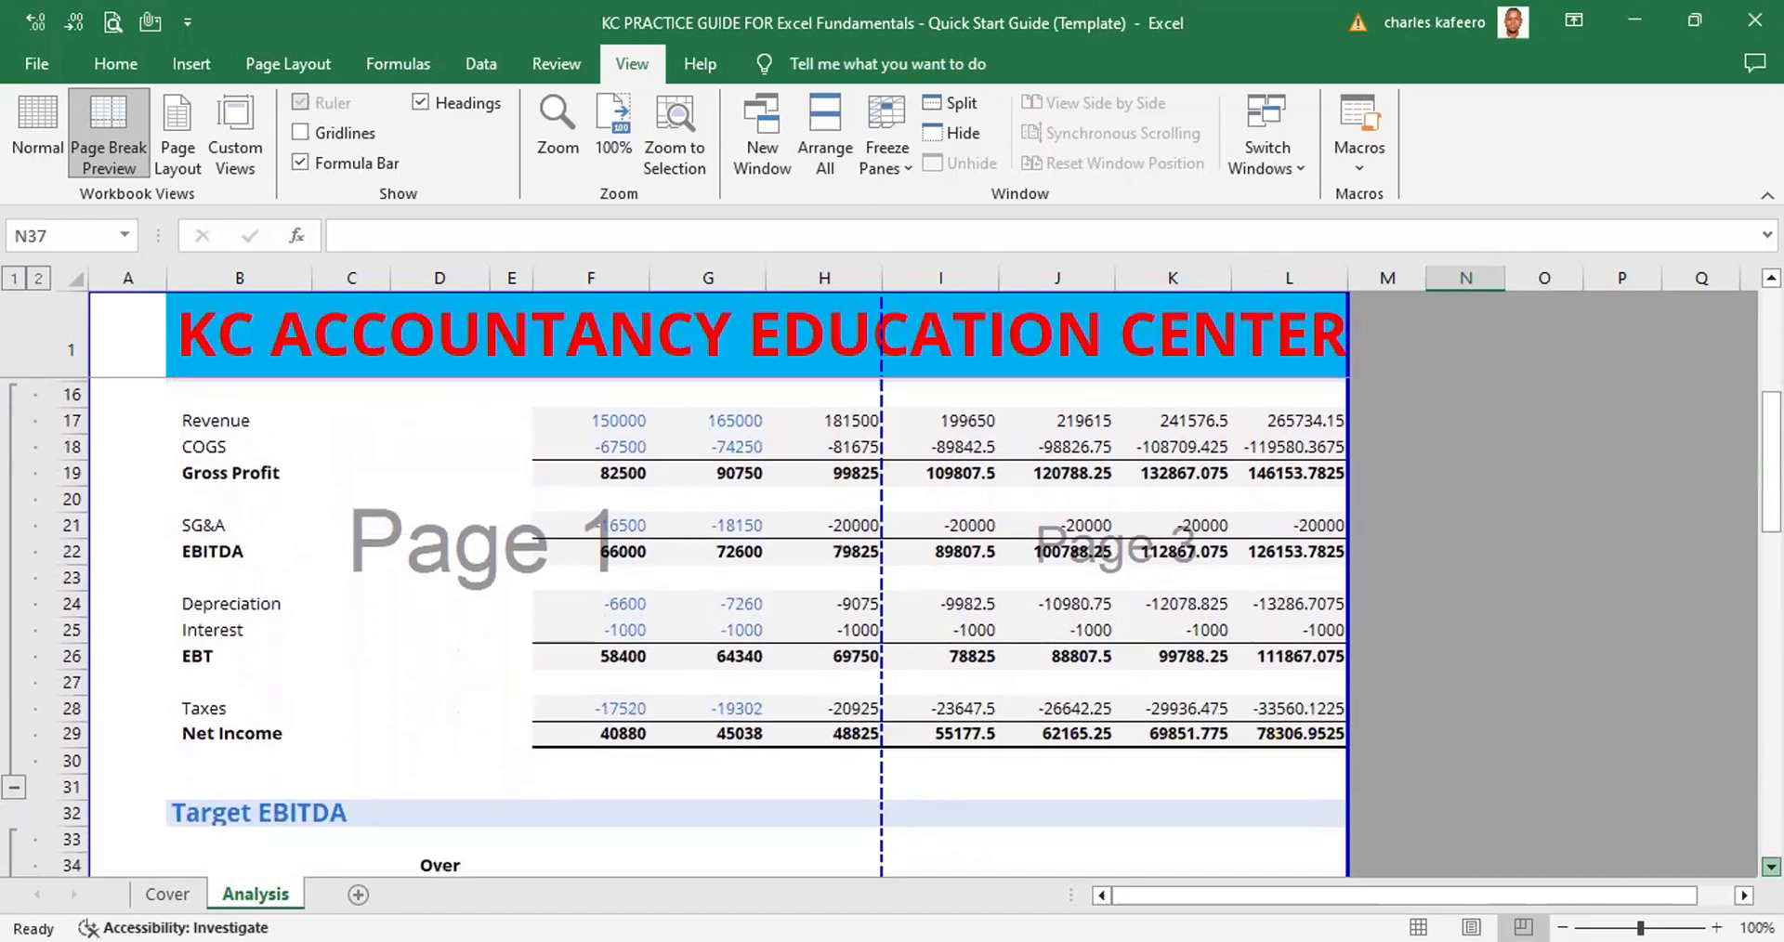
scroll(892, 585, "down", 16)
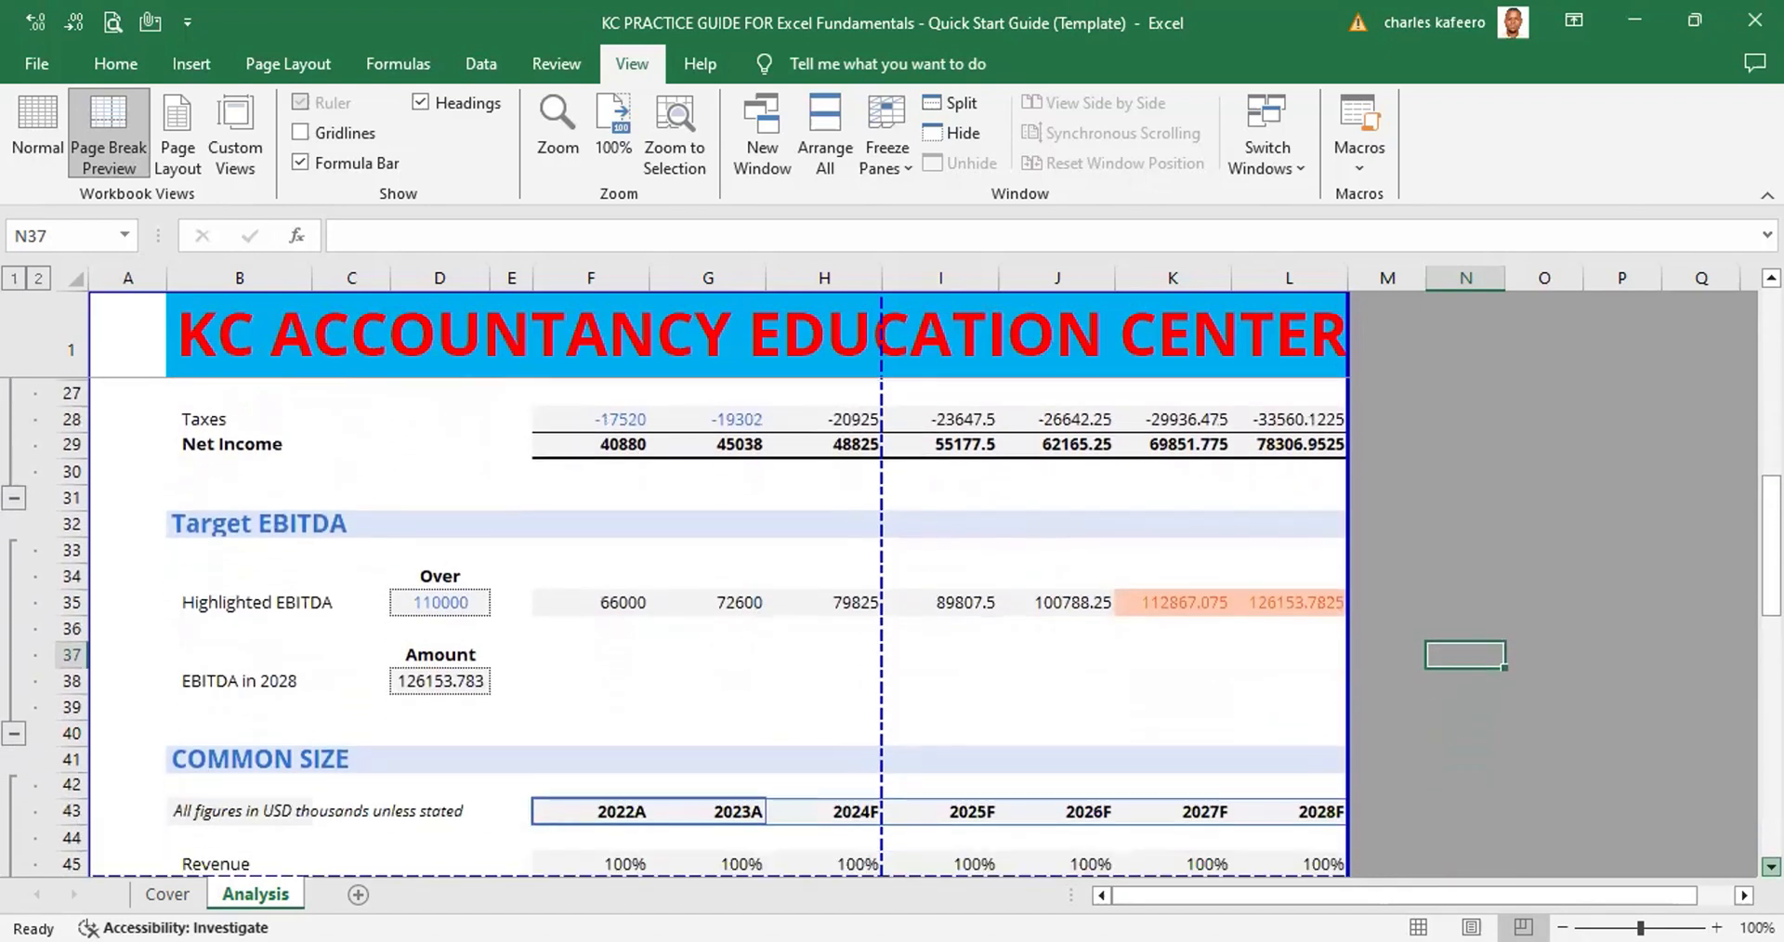
scroll(892, 586, "down", 1)
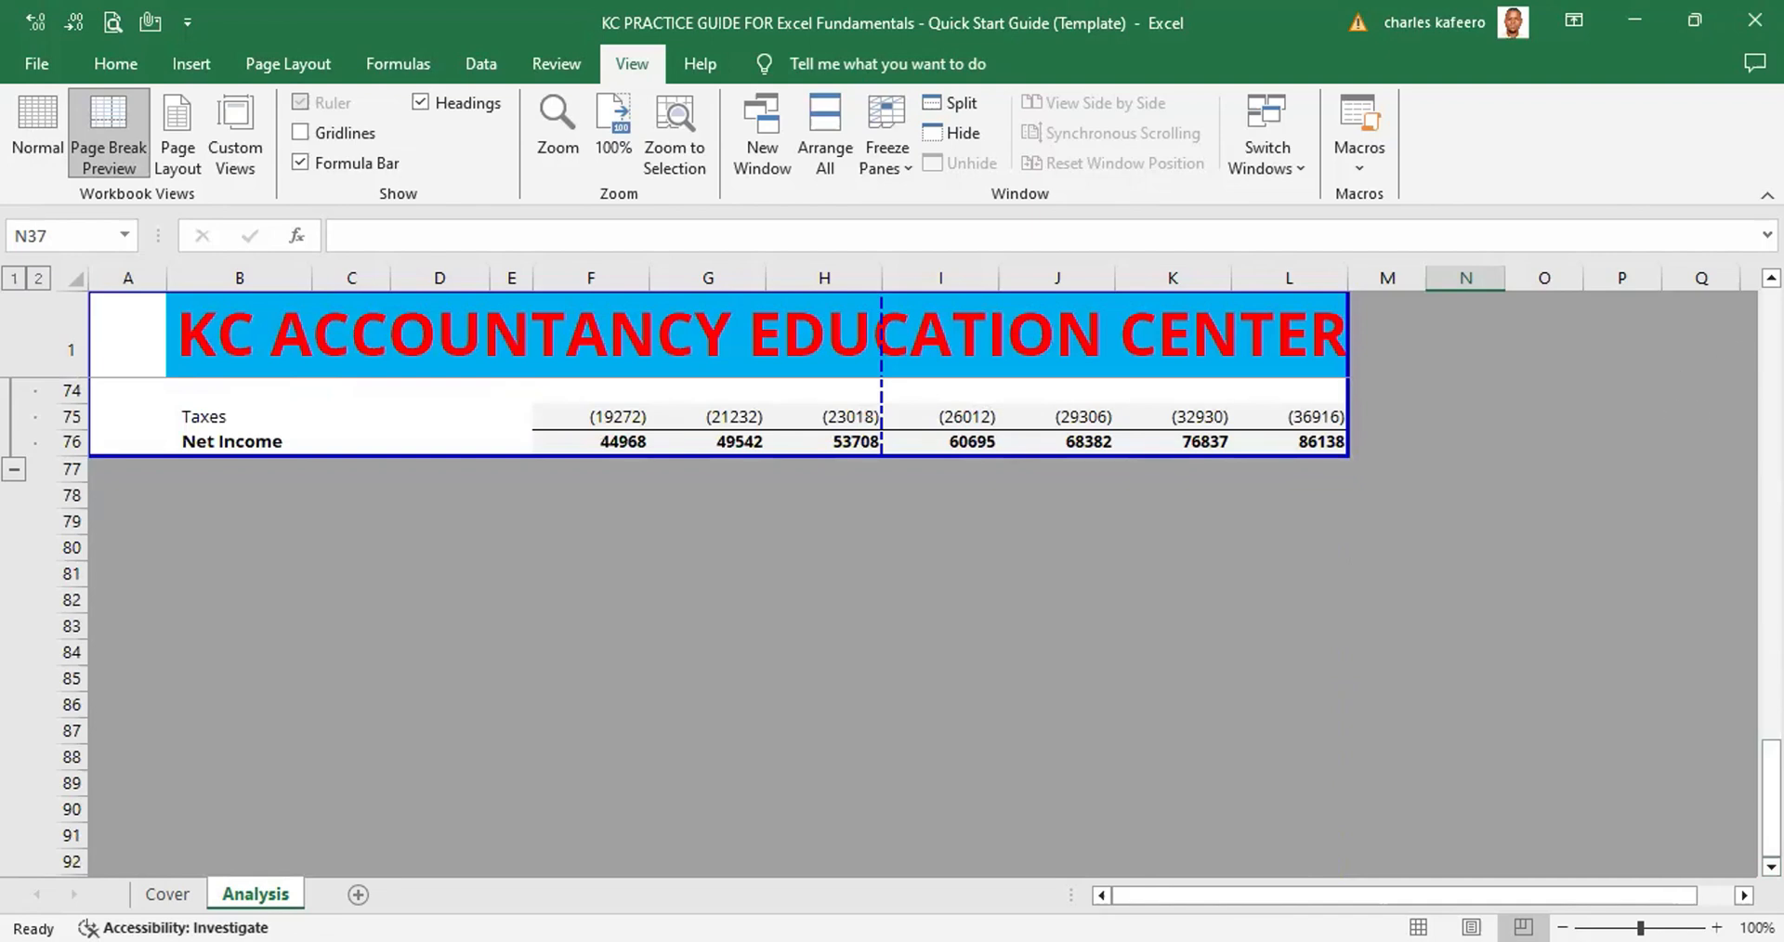
scroll(1770, 278, "up", 13)
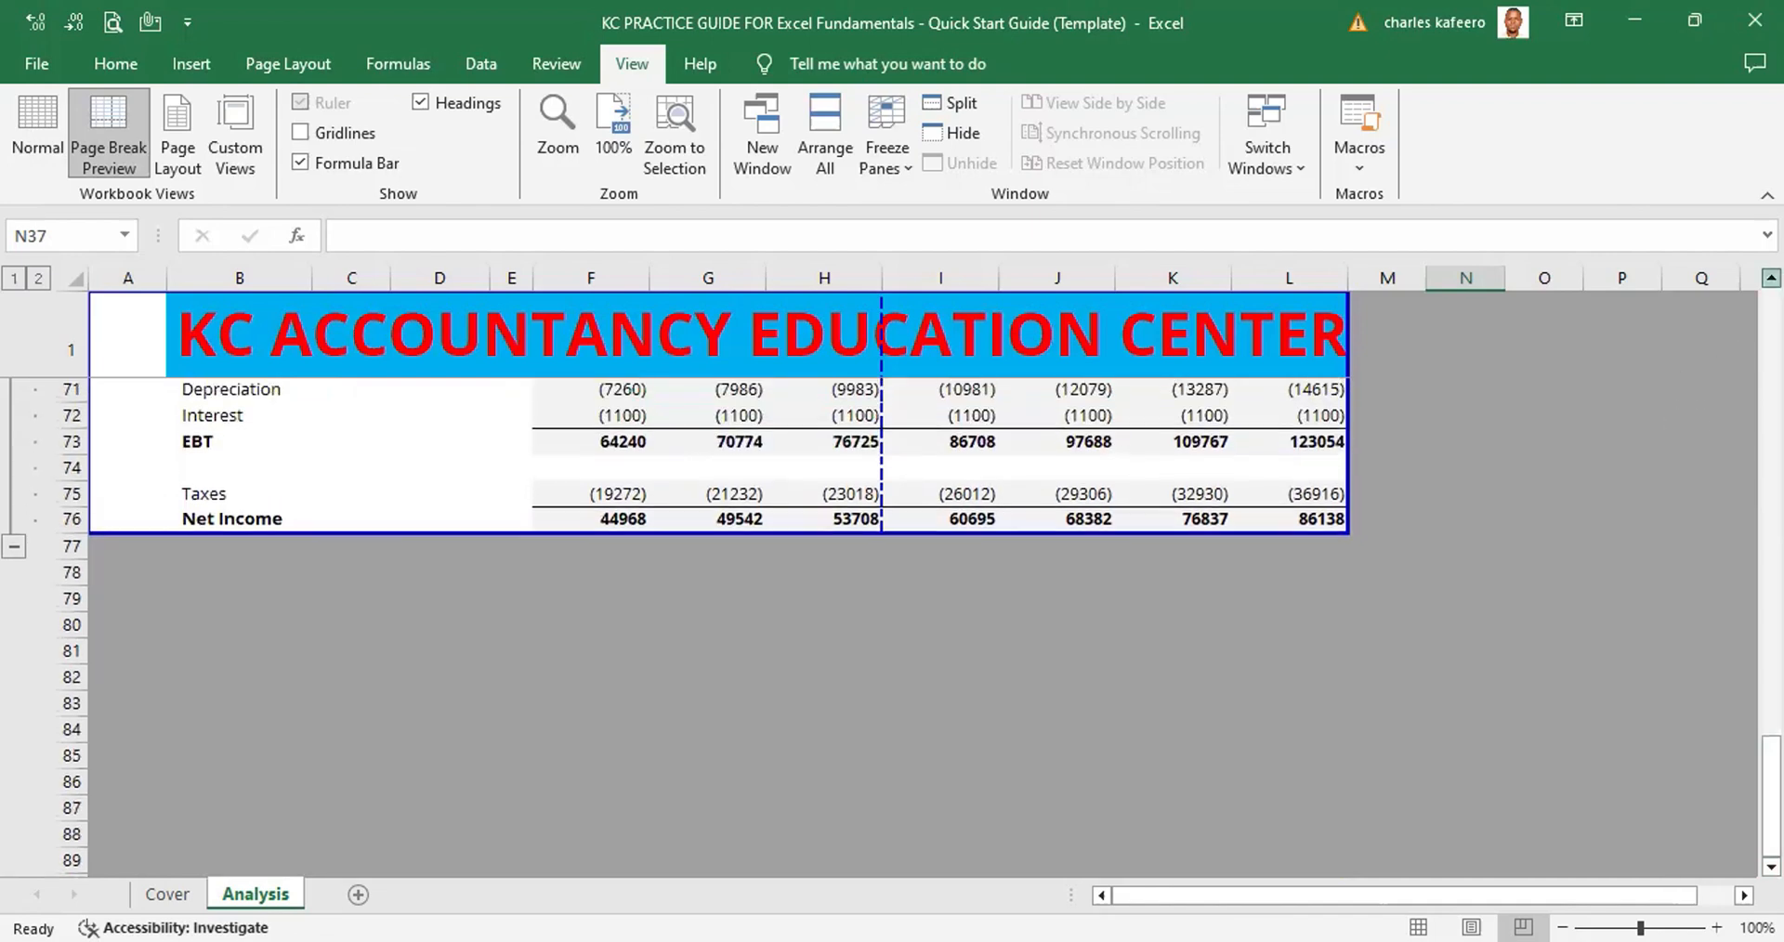
scroll(1771, 278, "up", 5)
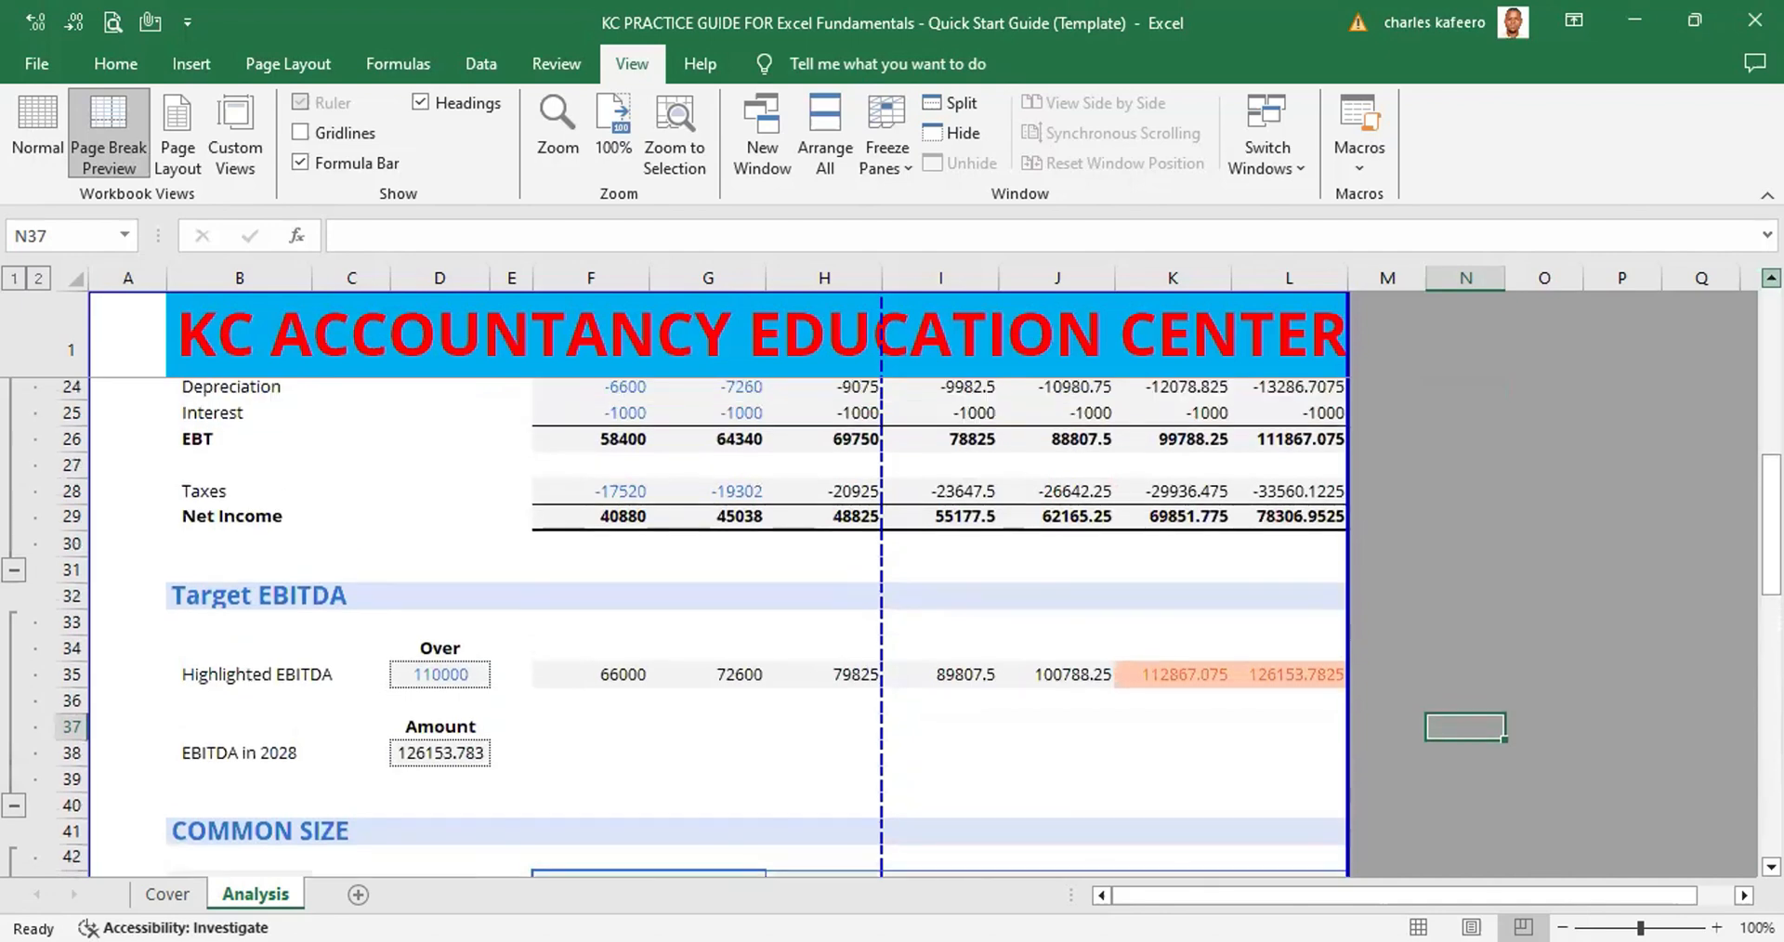
scroll(1770, 278, "up", 5)
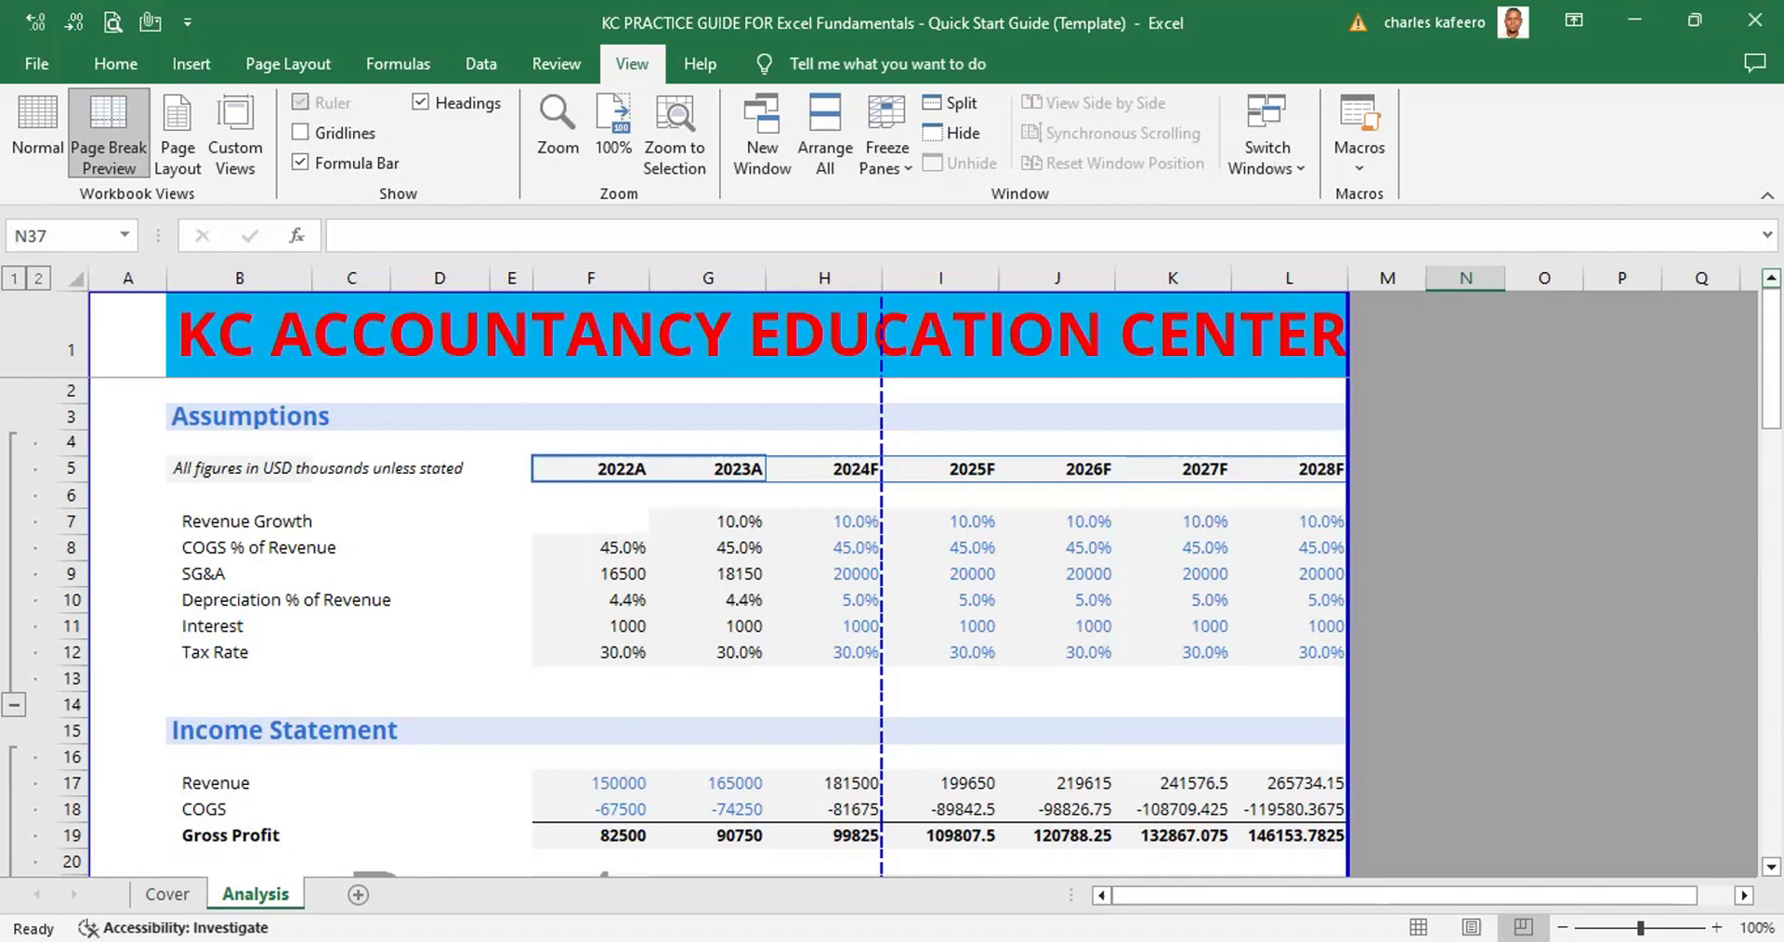
Return the Analysis sheet to the Normal workbook view
key("alt")
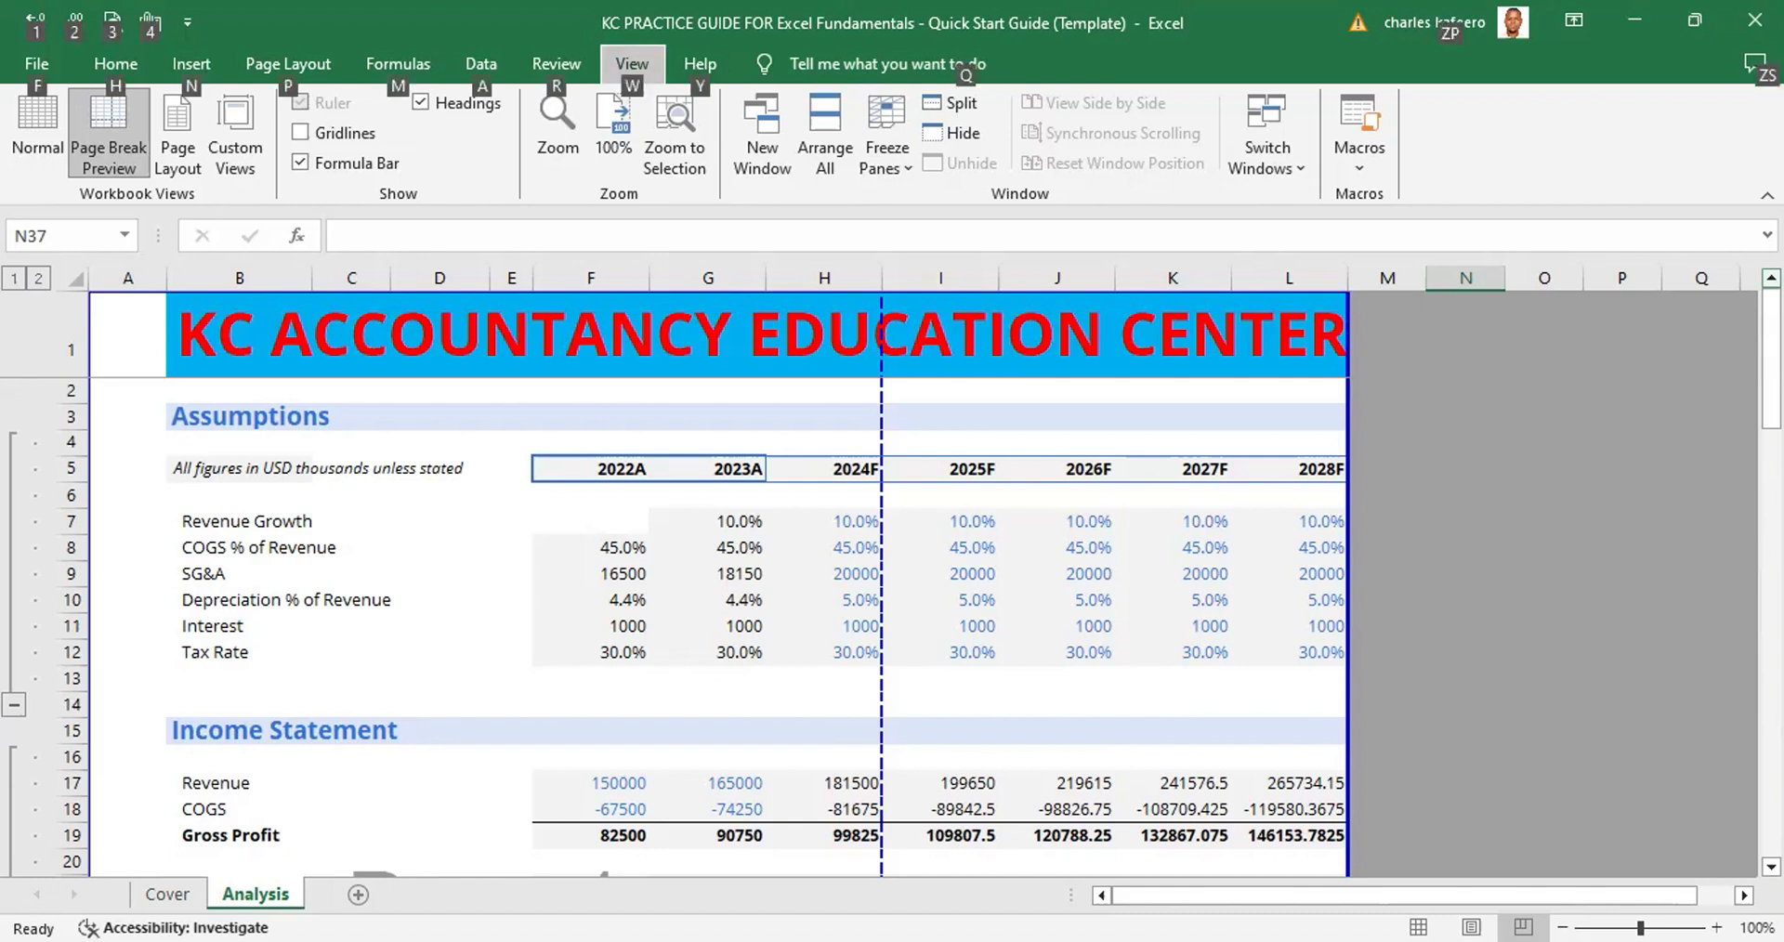
key("w")
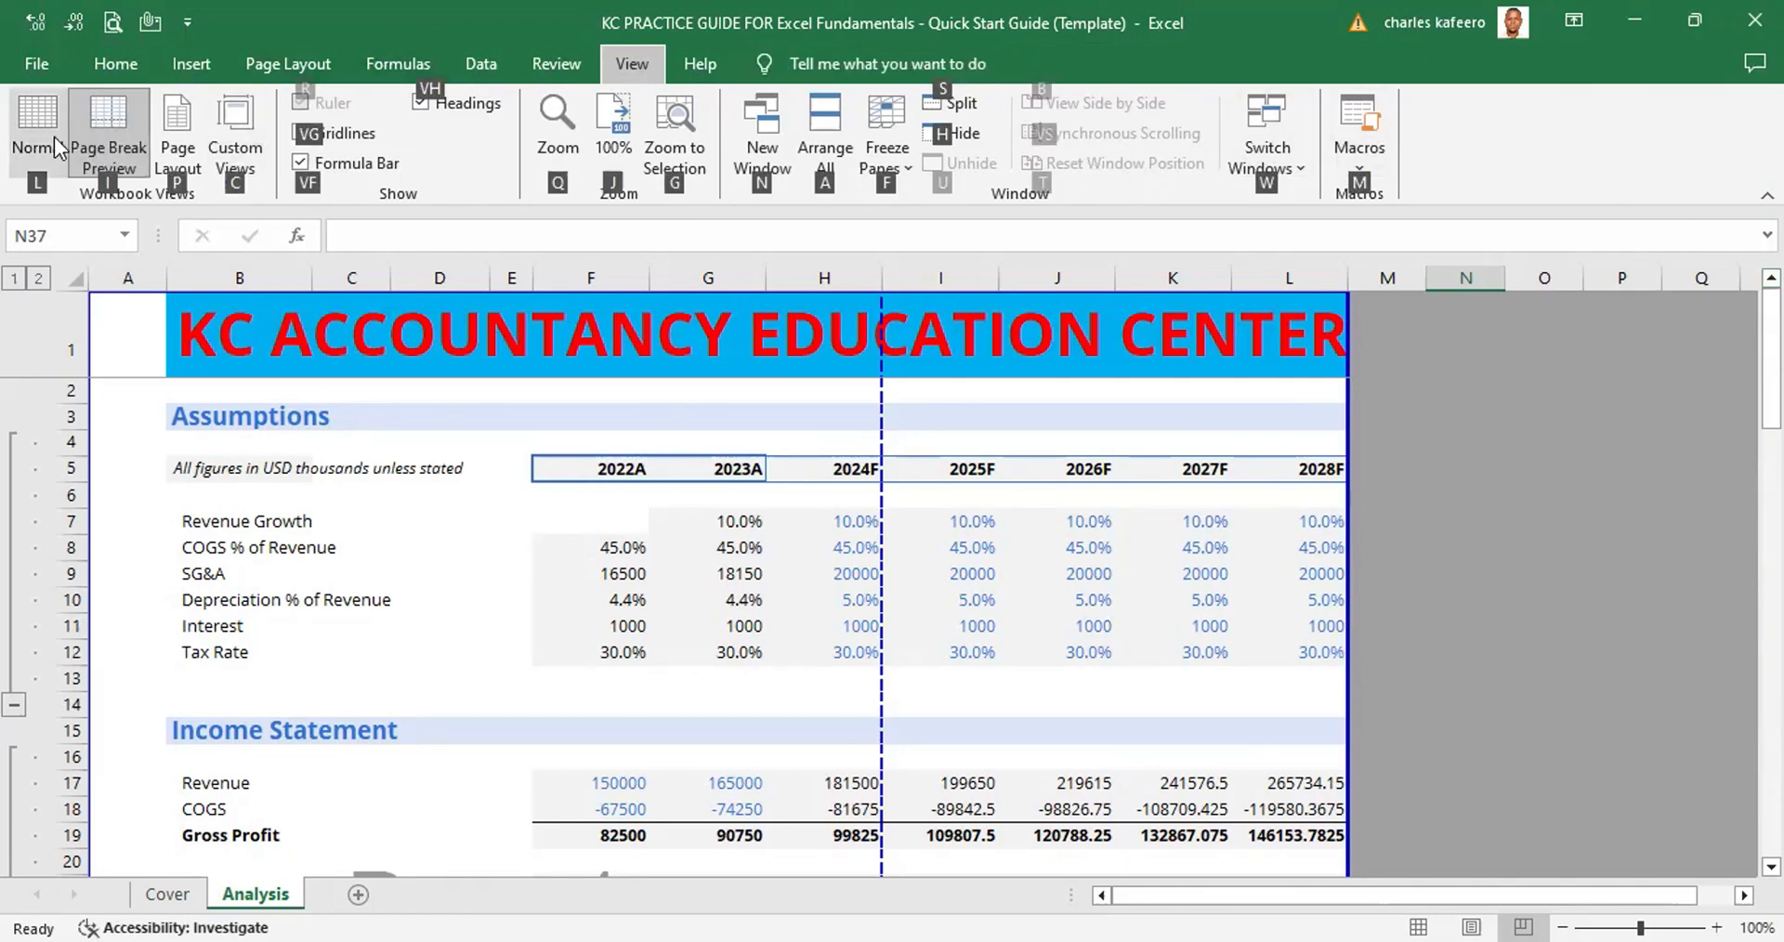
key("l")
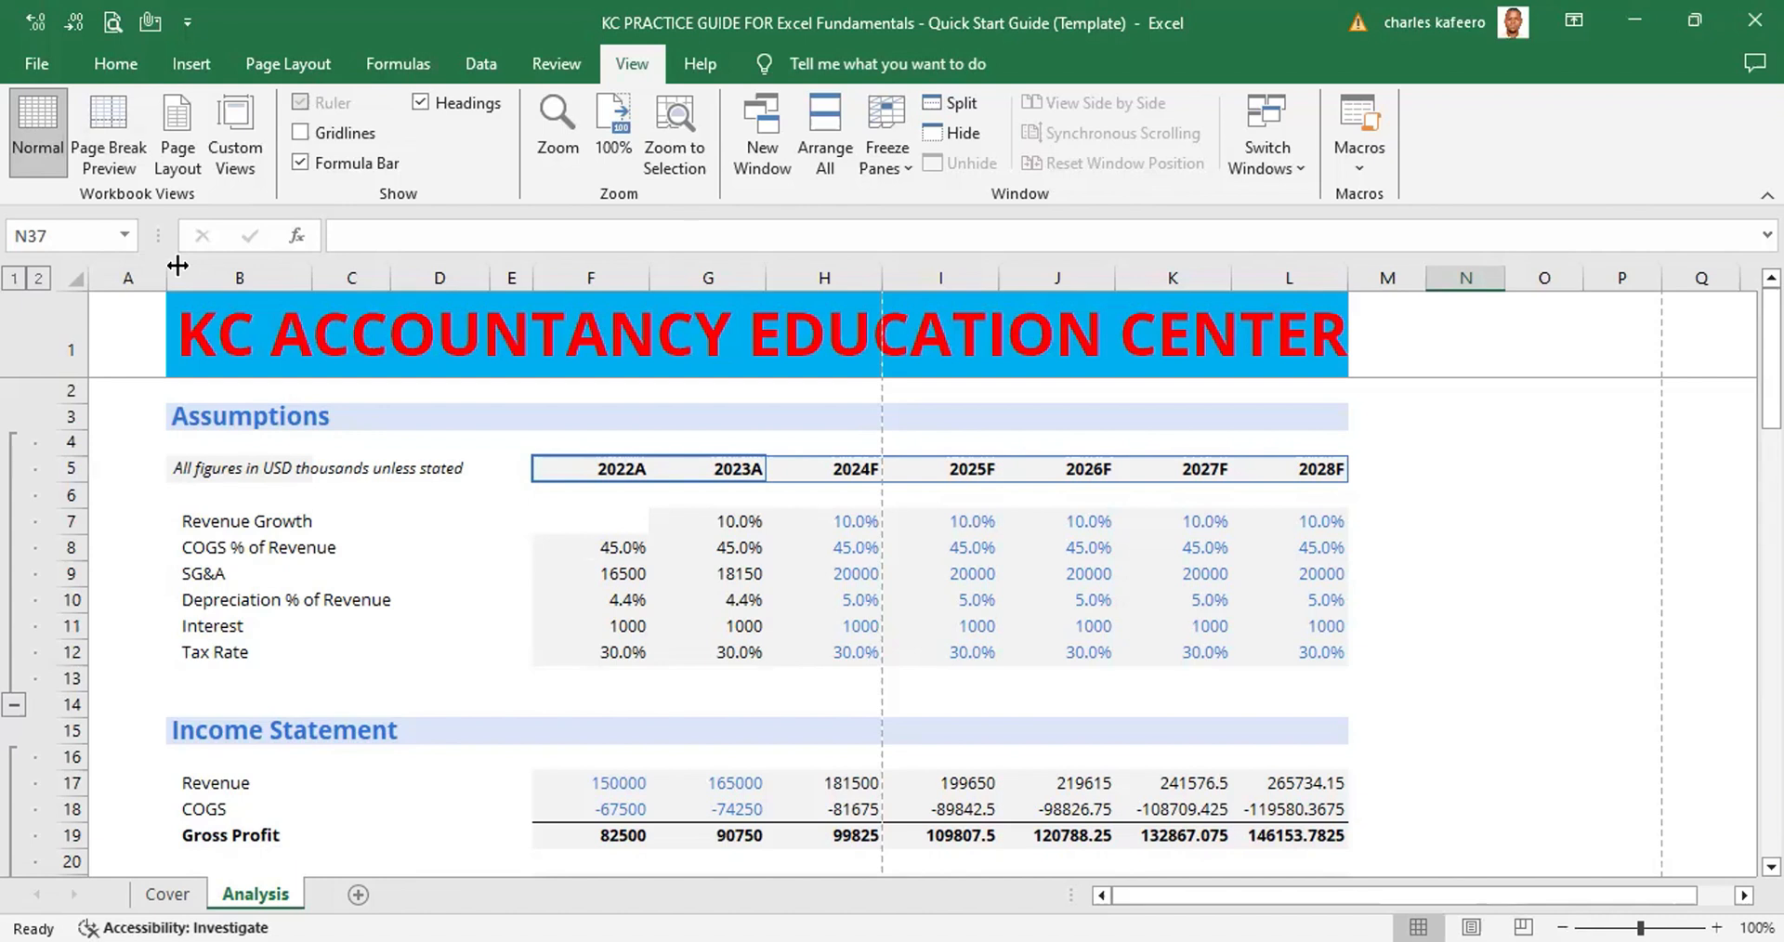
Open the Page Setup dialog for the Analysis sheet and set the page orientation to Landscape
left_click(294, 53)
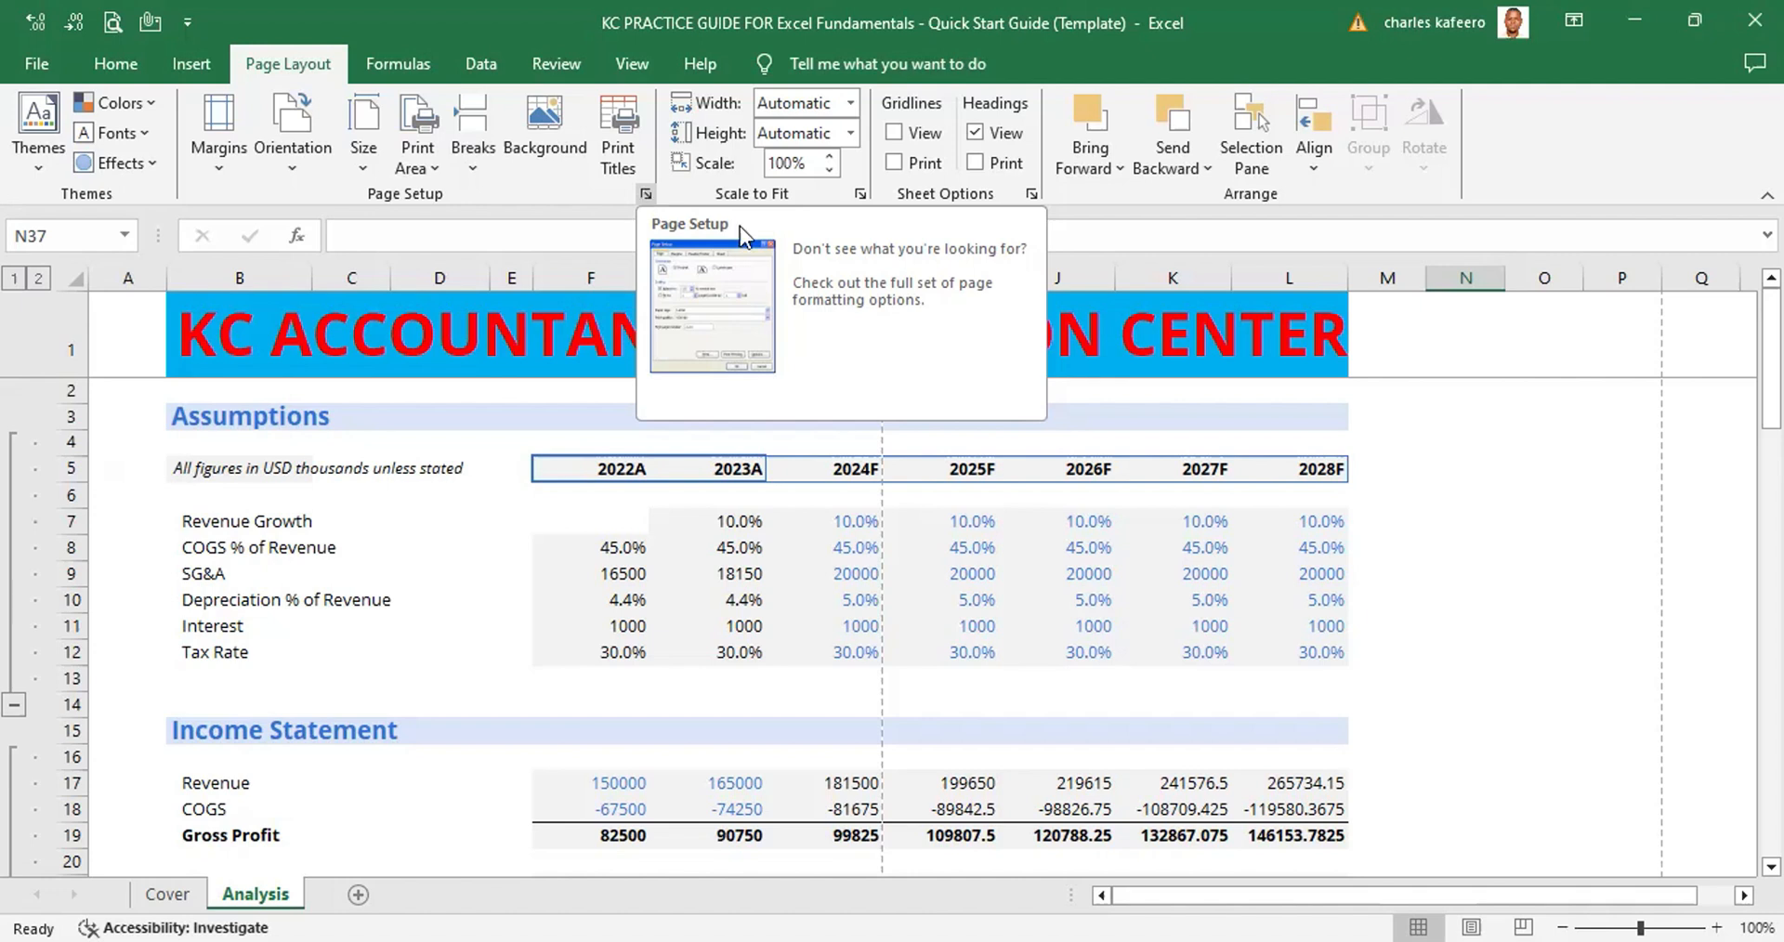
left_click(1448, 436)
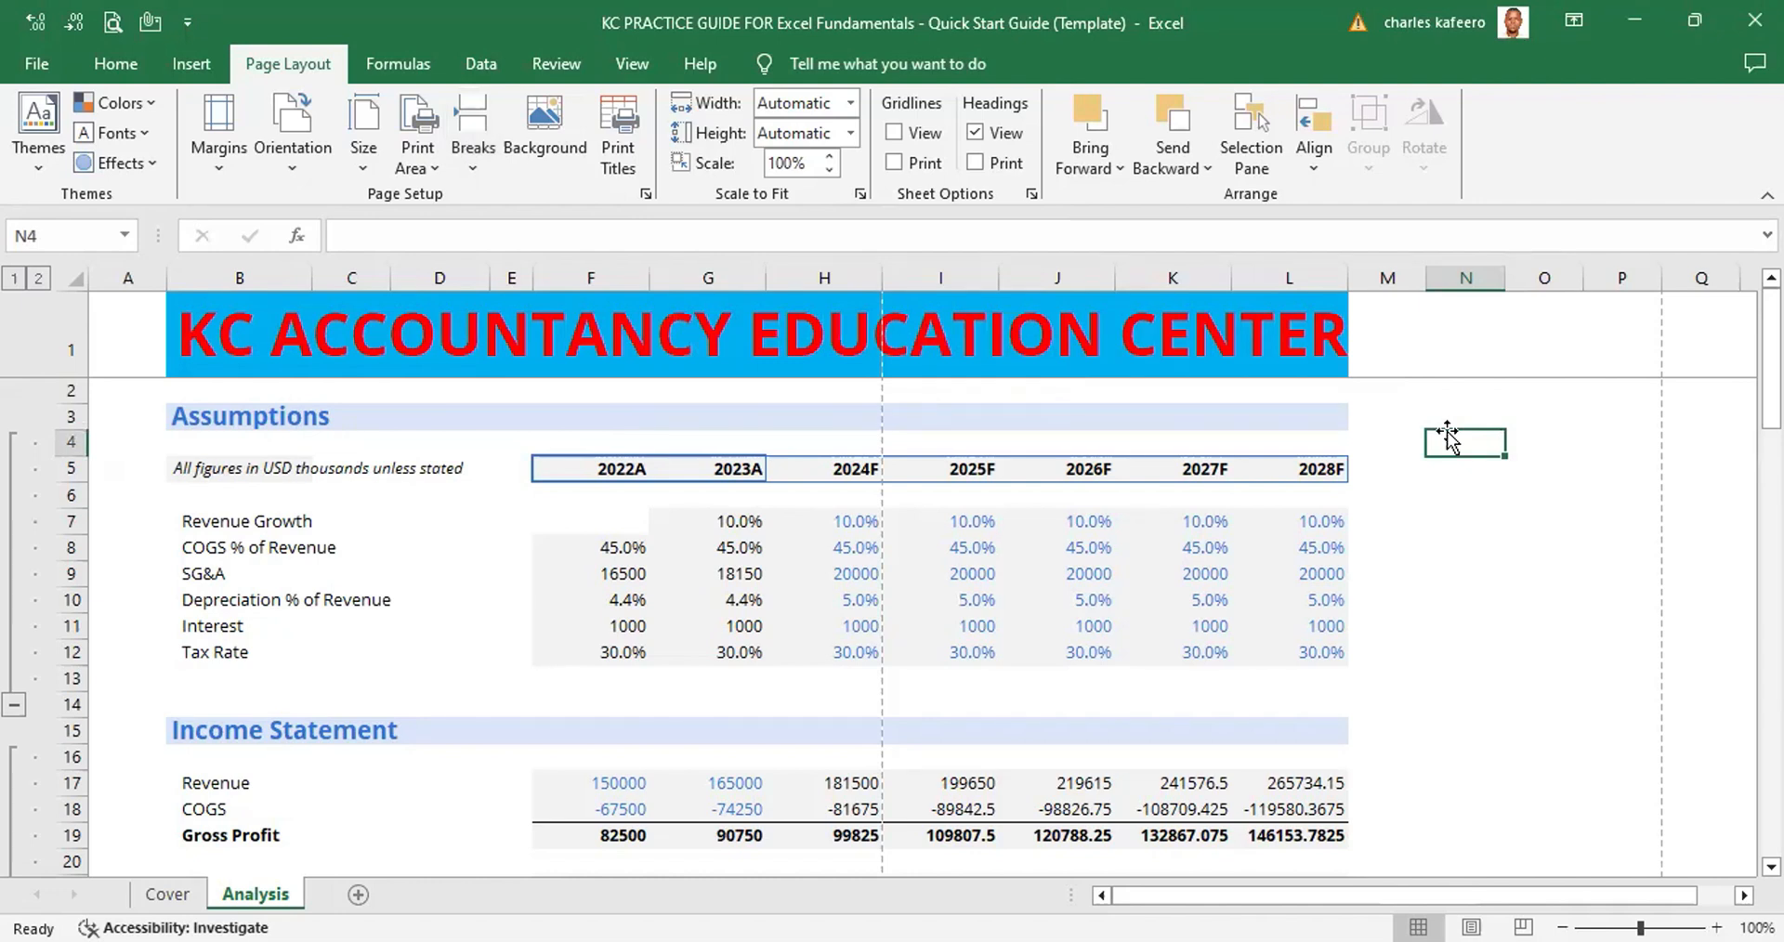
key("alt")
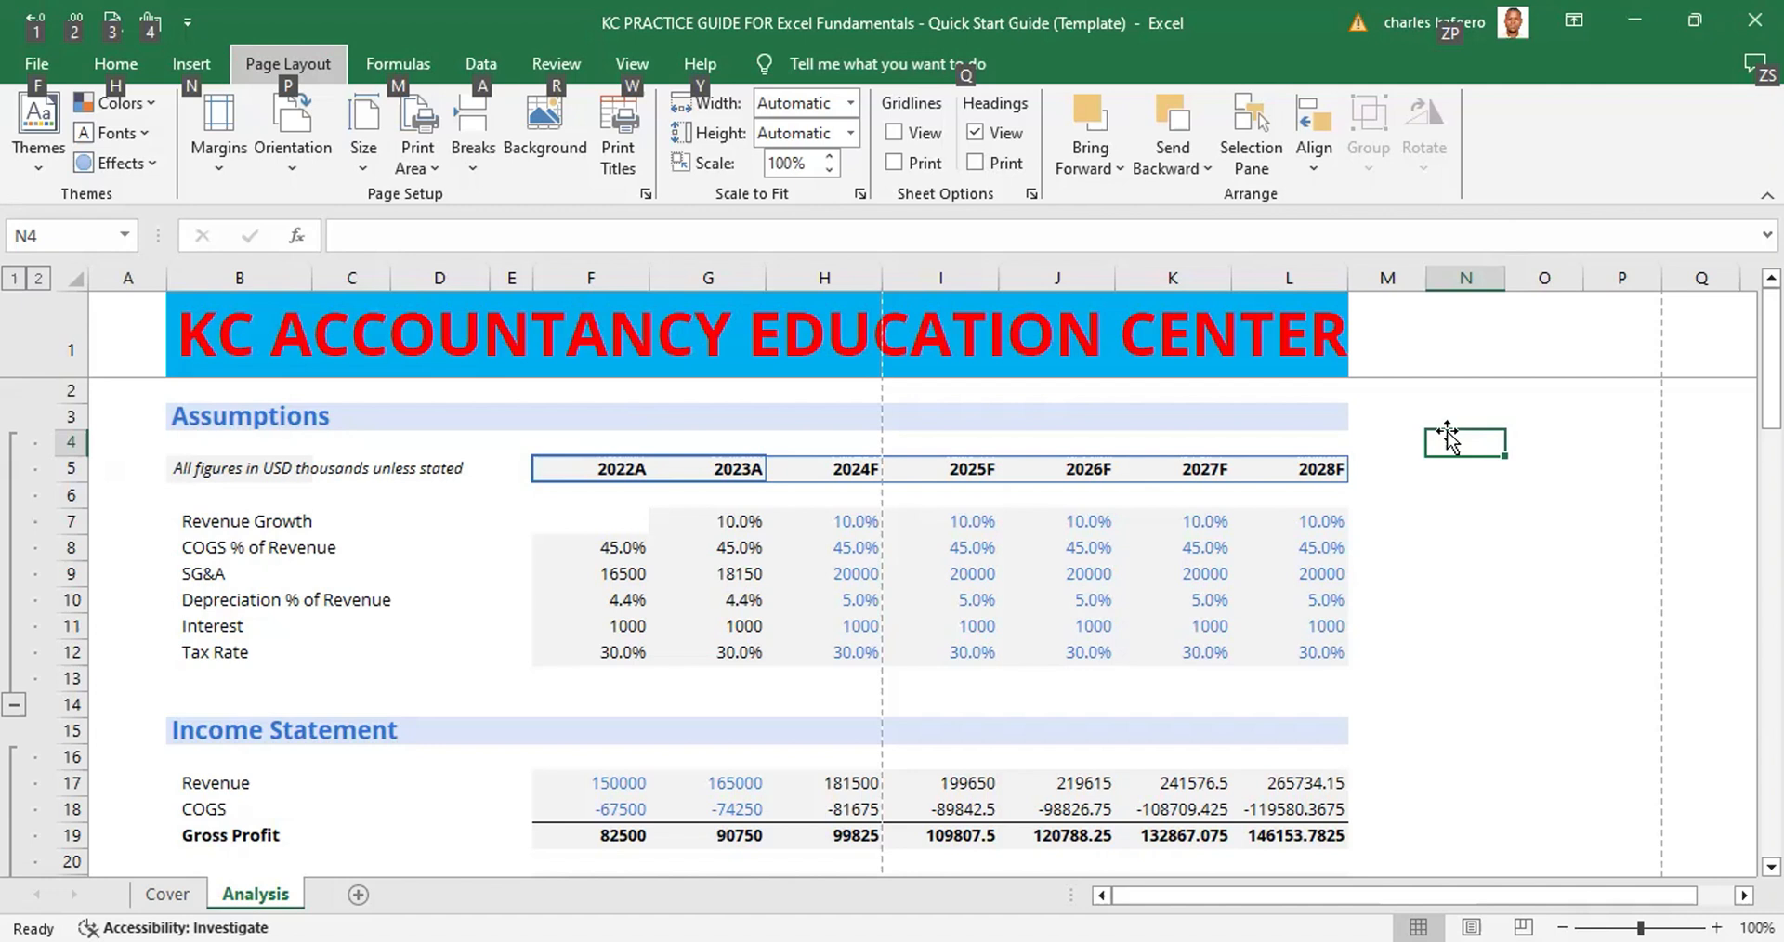
key("p")
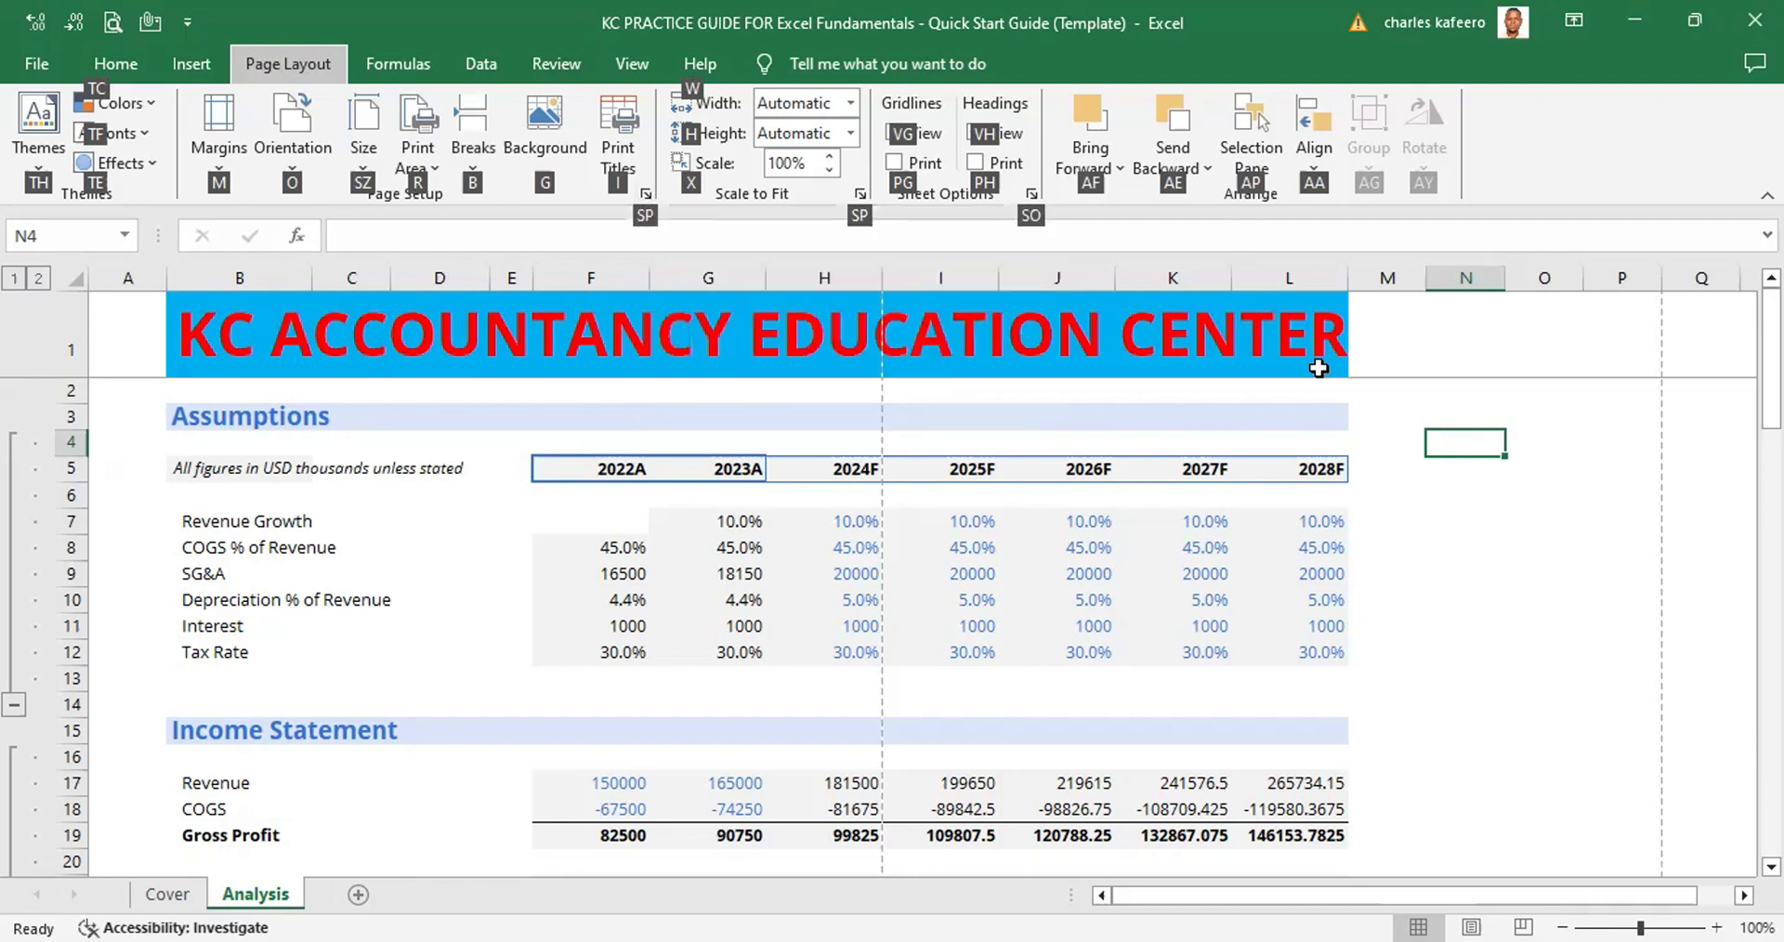
key("s")
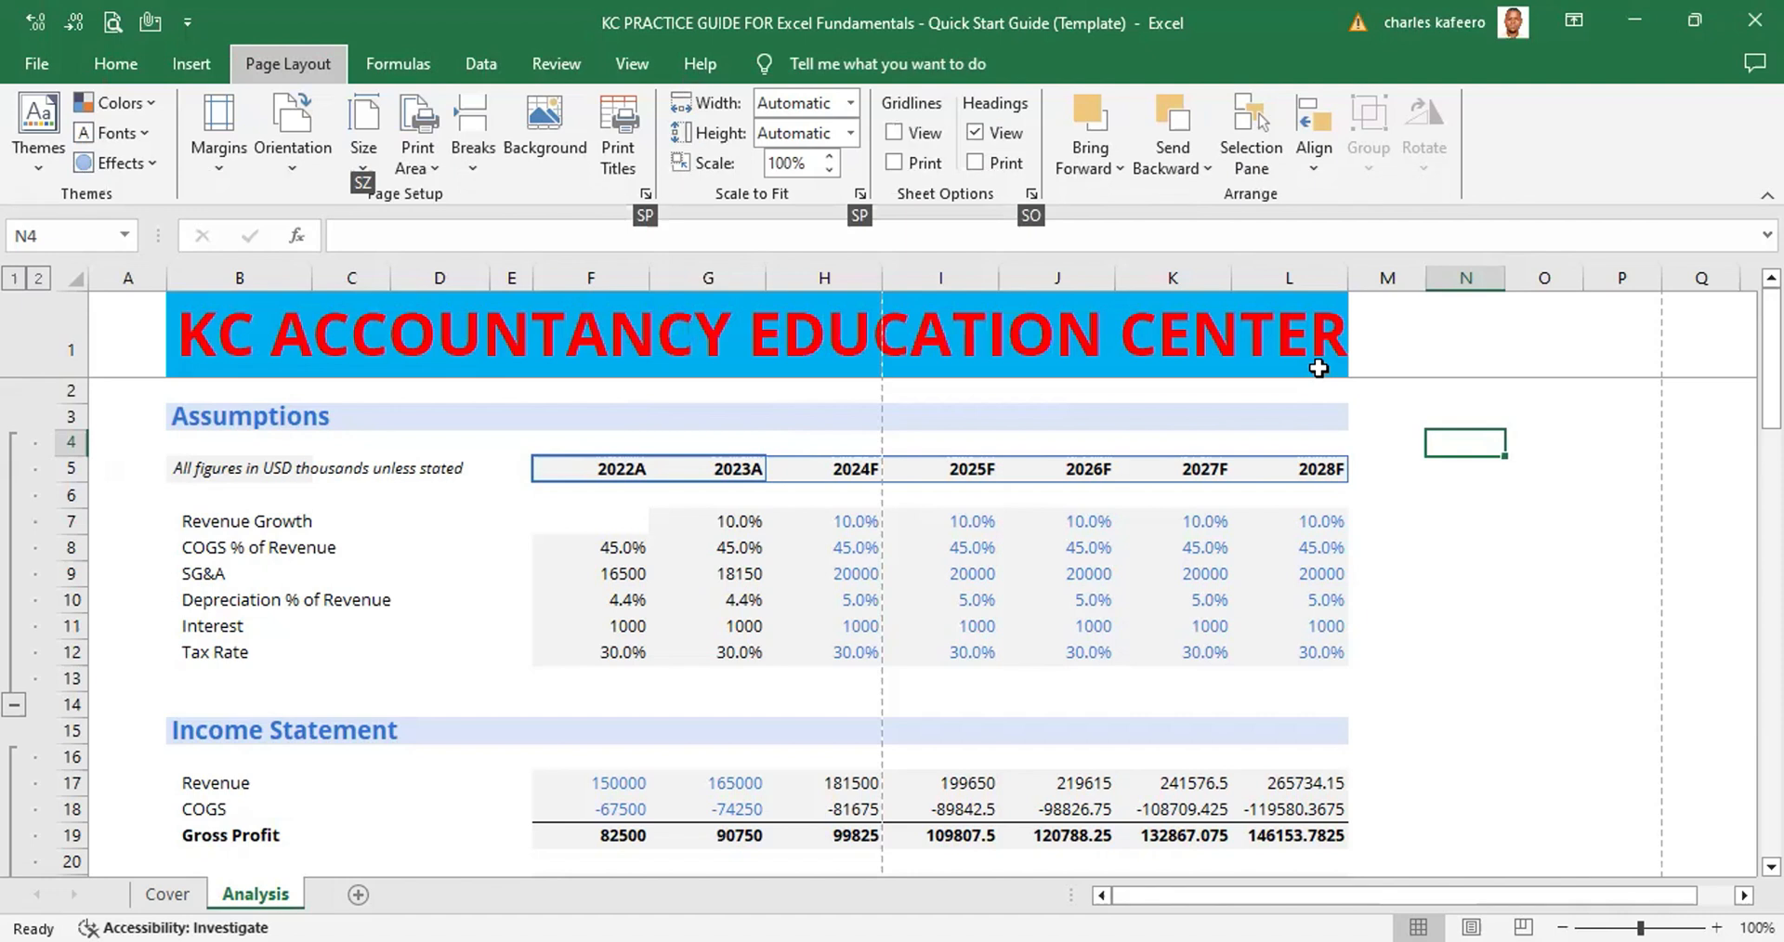
key("p")
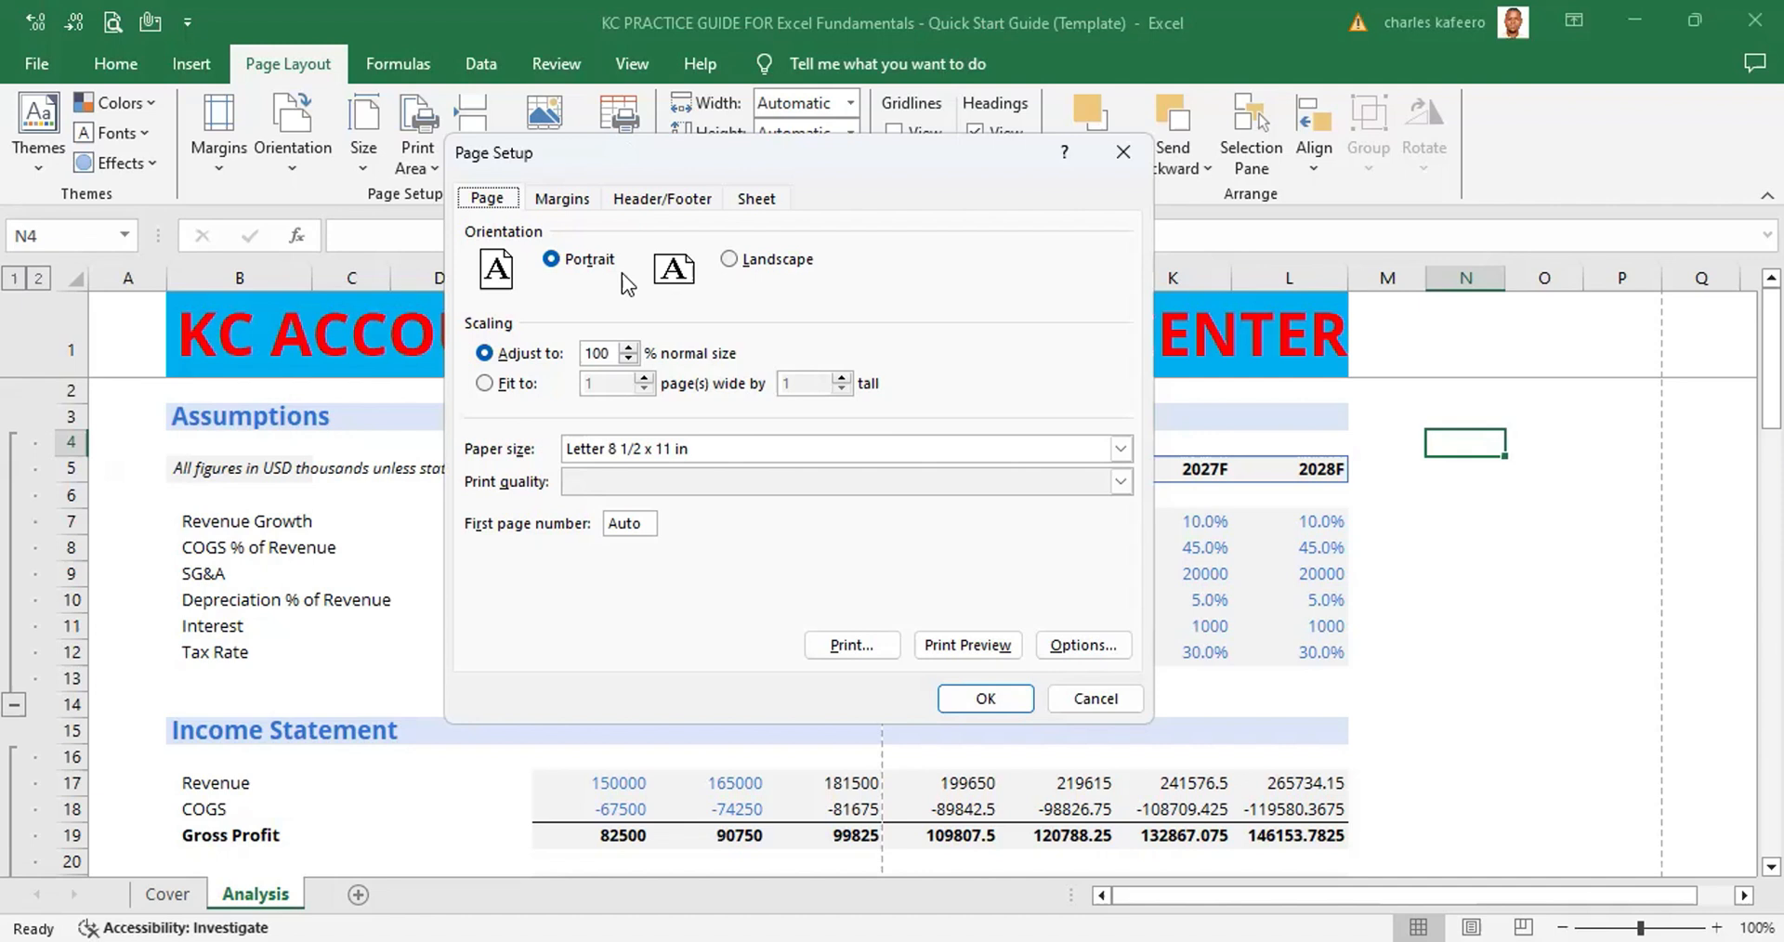
left_click(730, 261)
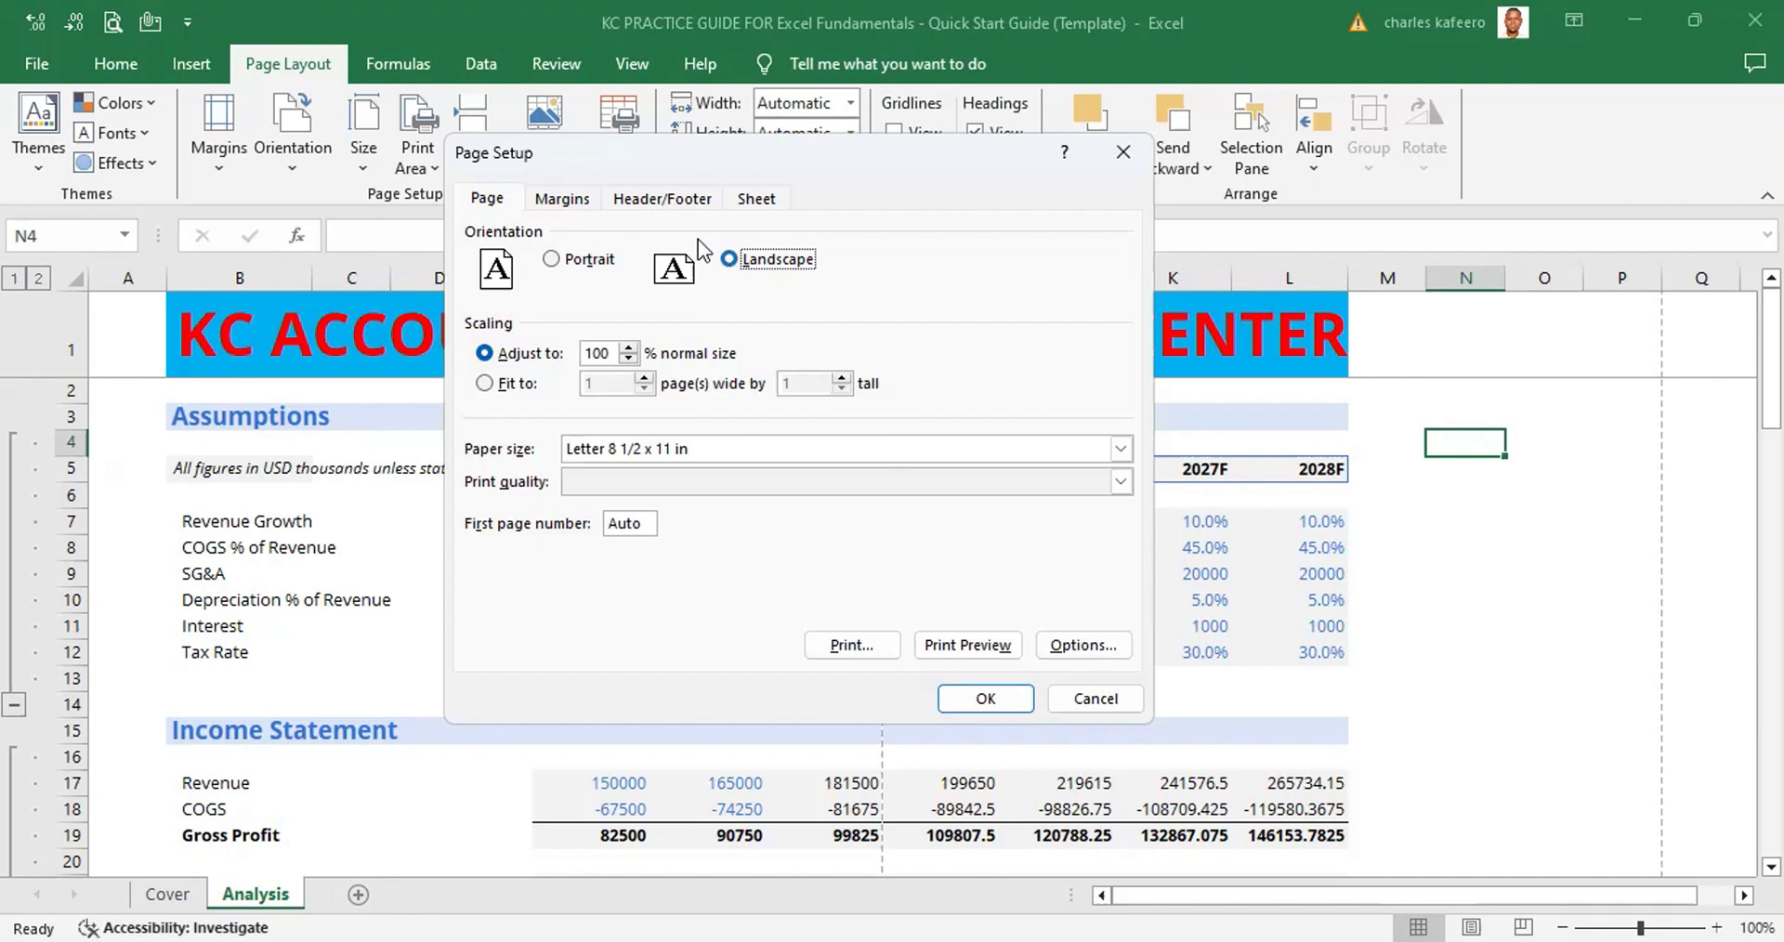
Set the top, bottom, left and right margins to 0.3, center the sheet horizontally on the page, and apply the page setup
left_click(569, 199)
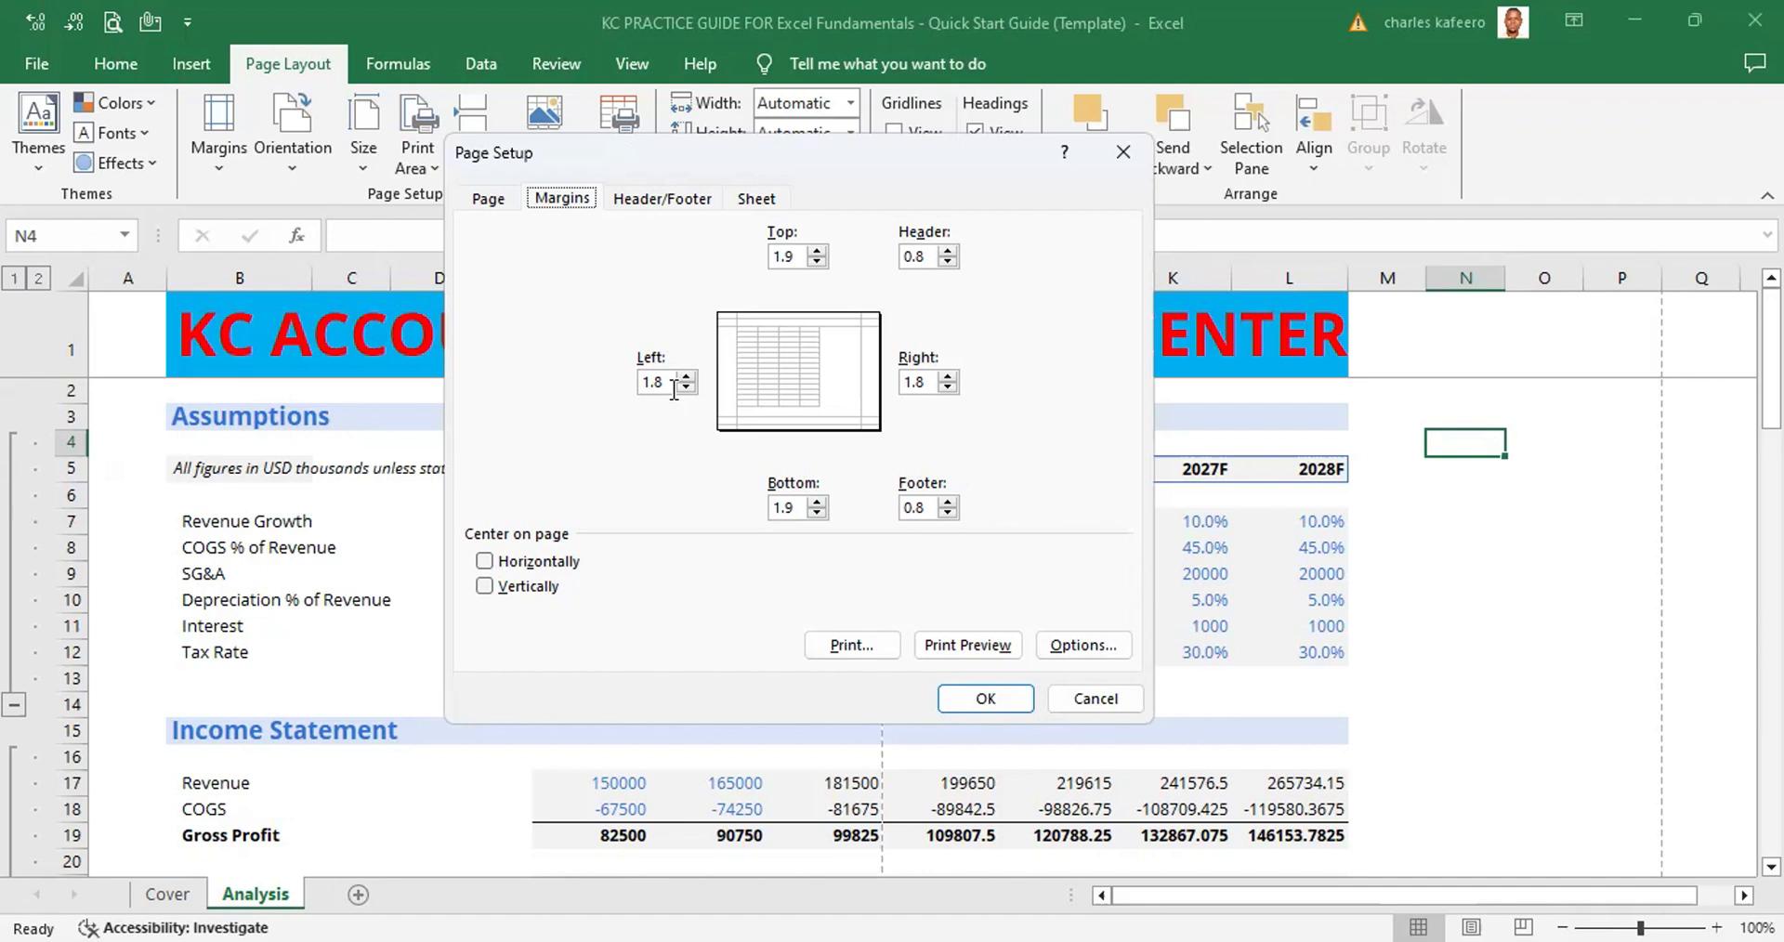
key("Tab")
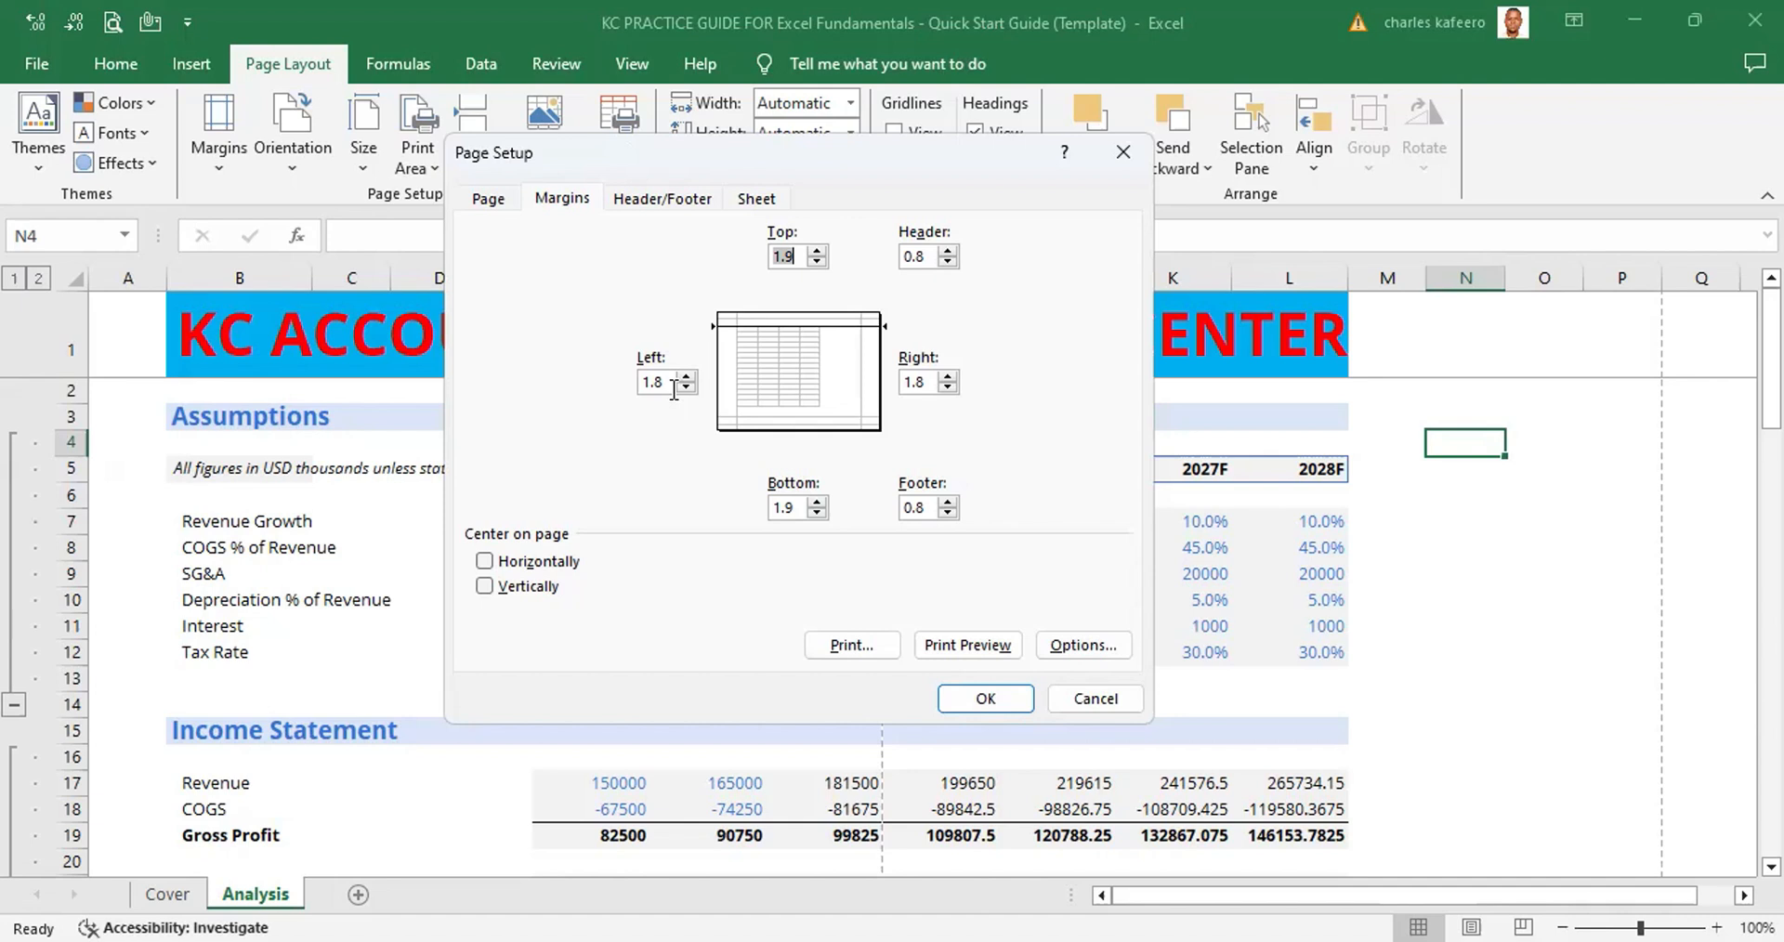
type("0.3")
key("Tab")
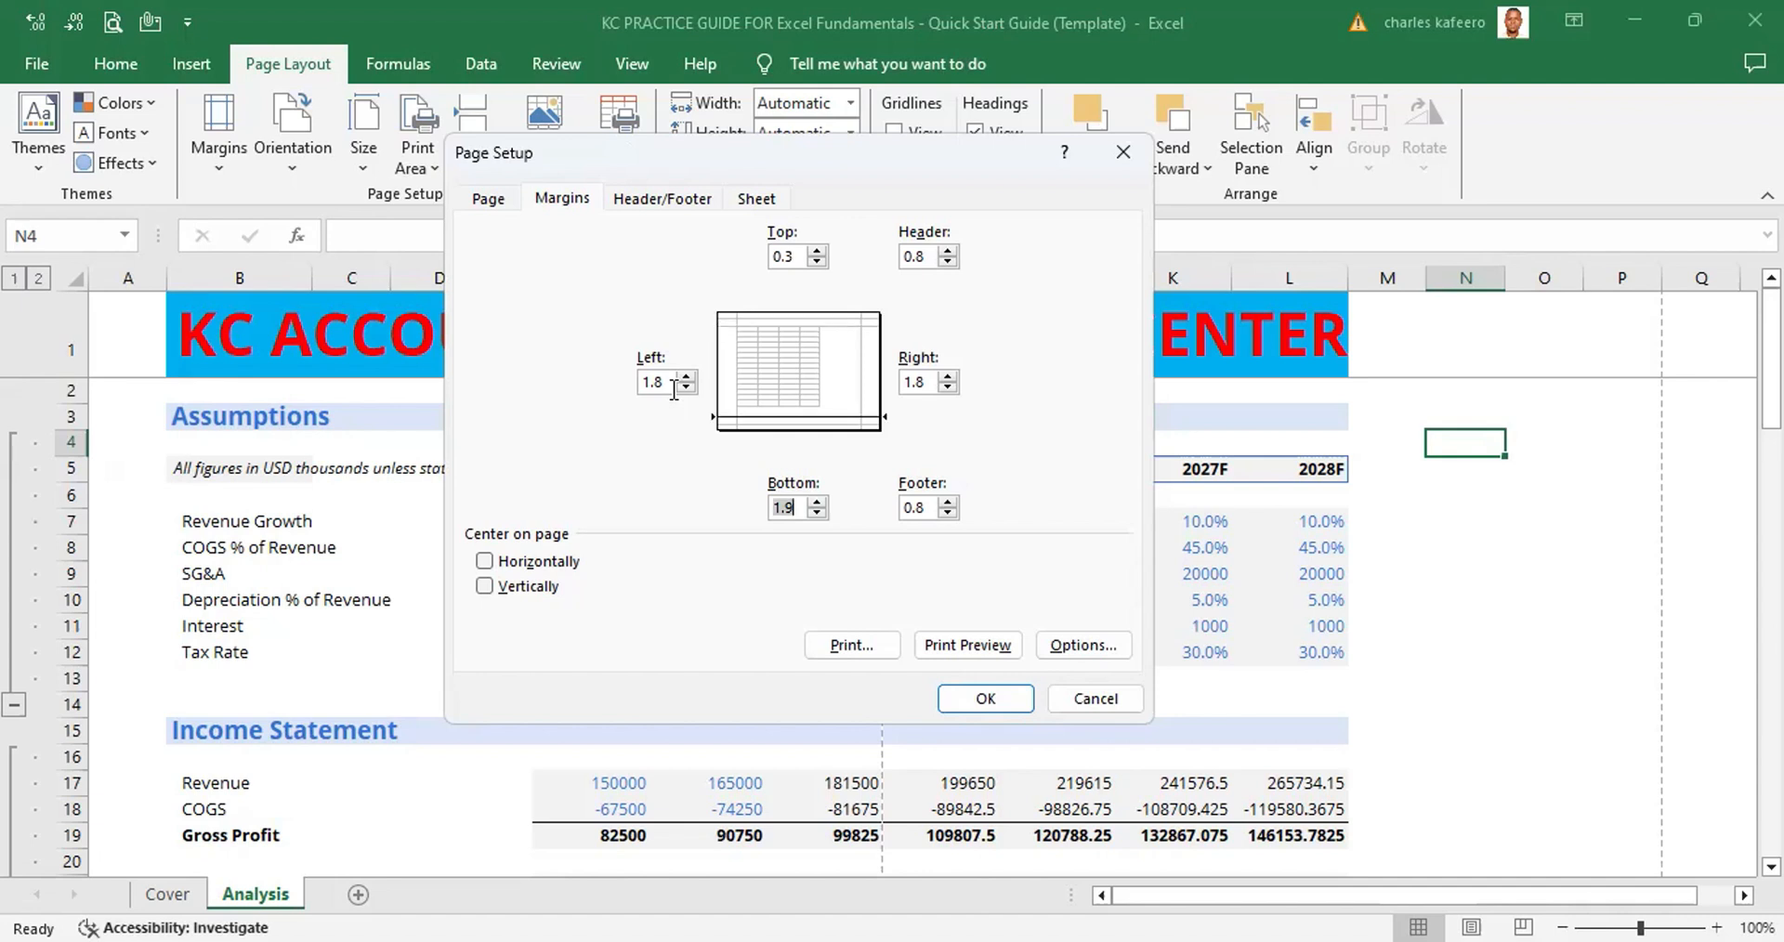
type("0.3")
key("Tab")
type("0.3")
key("Tab")
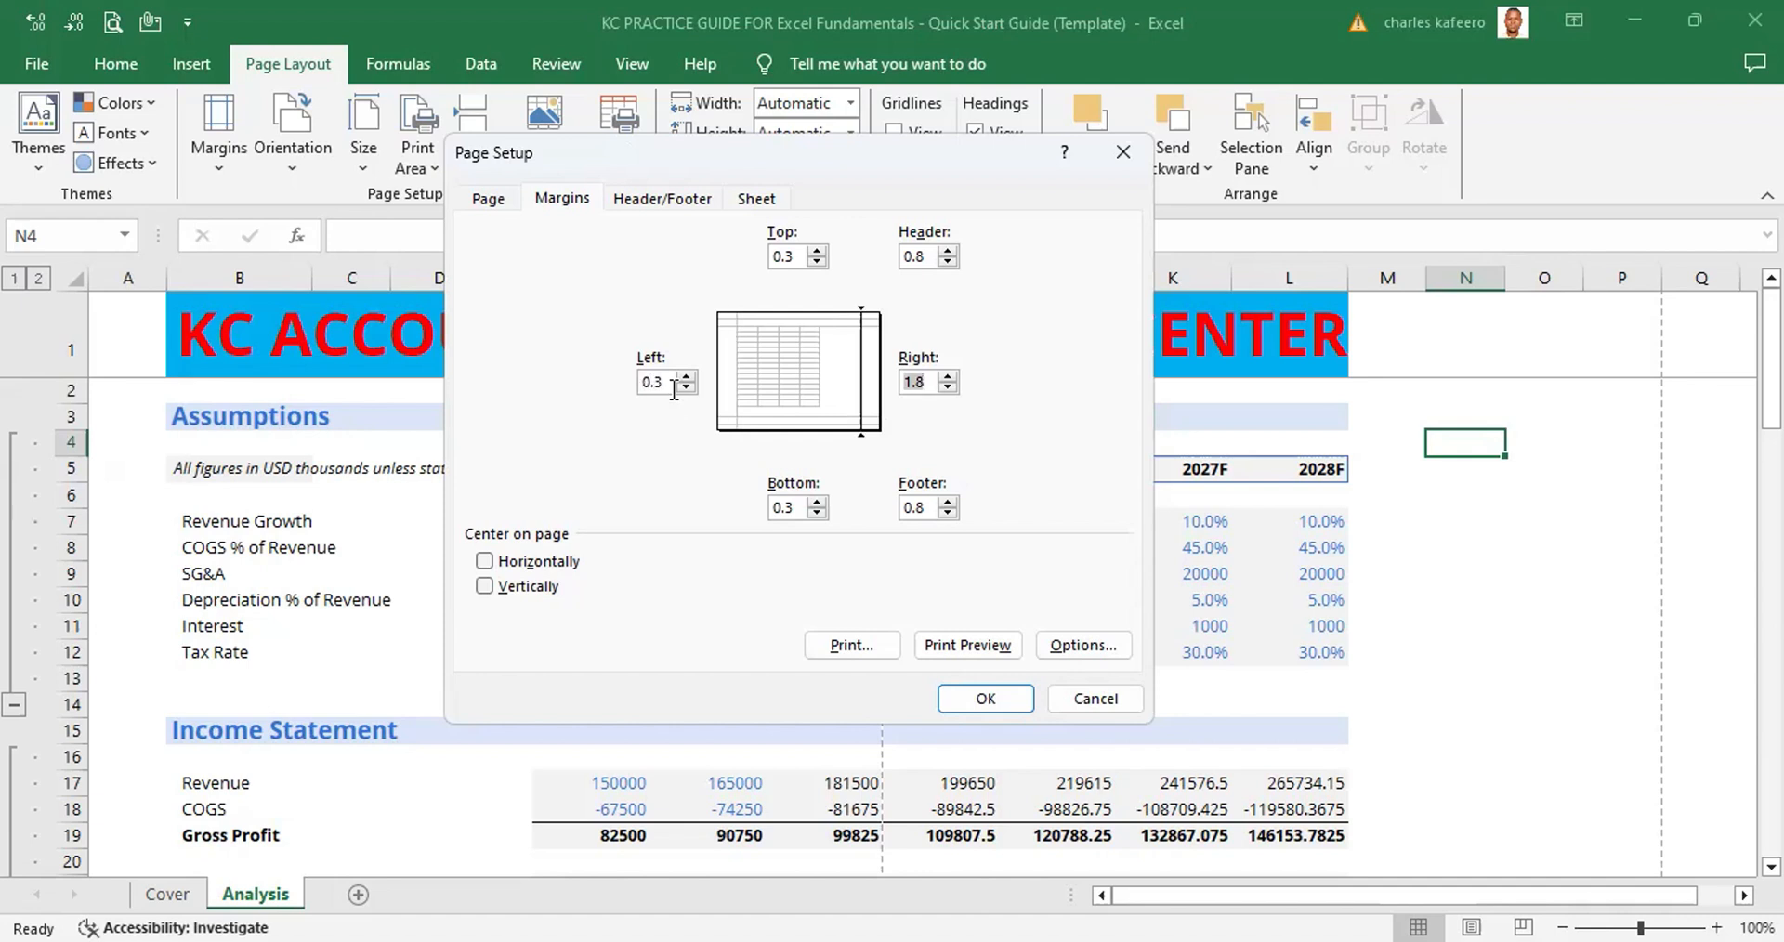
type("0.3")
left_click(485, 562)
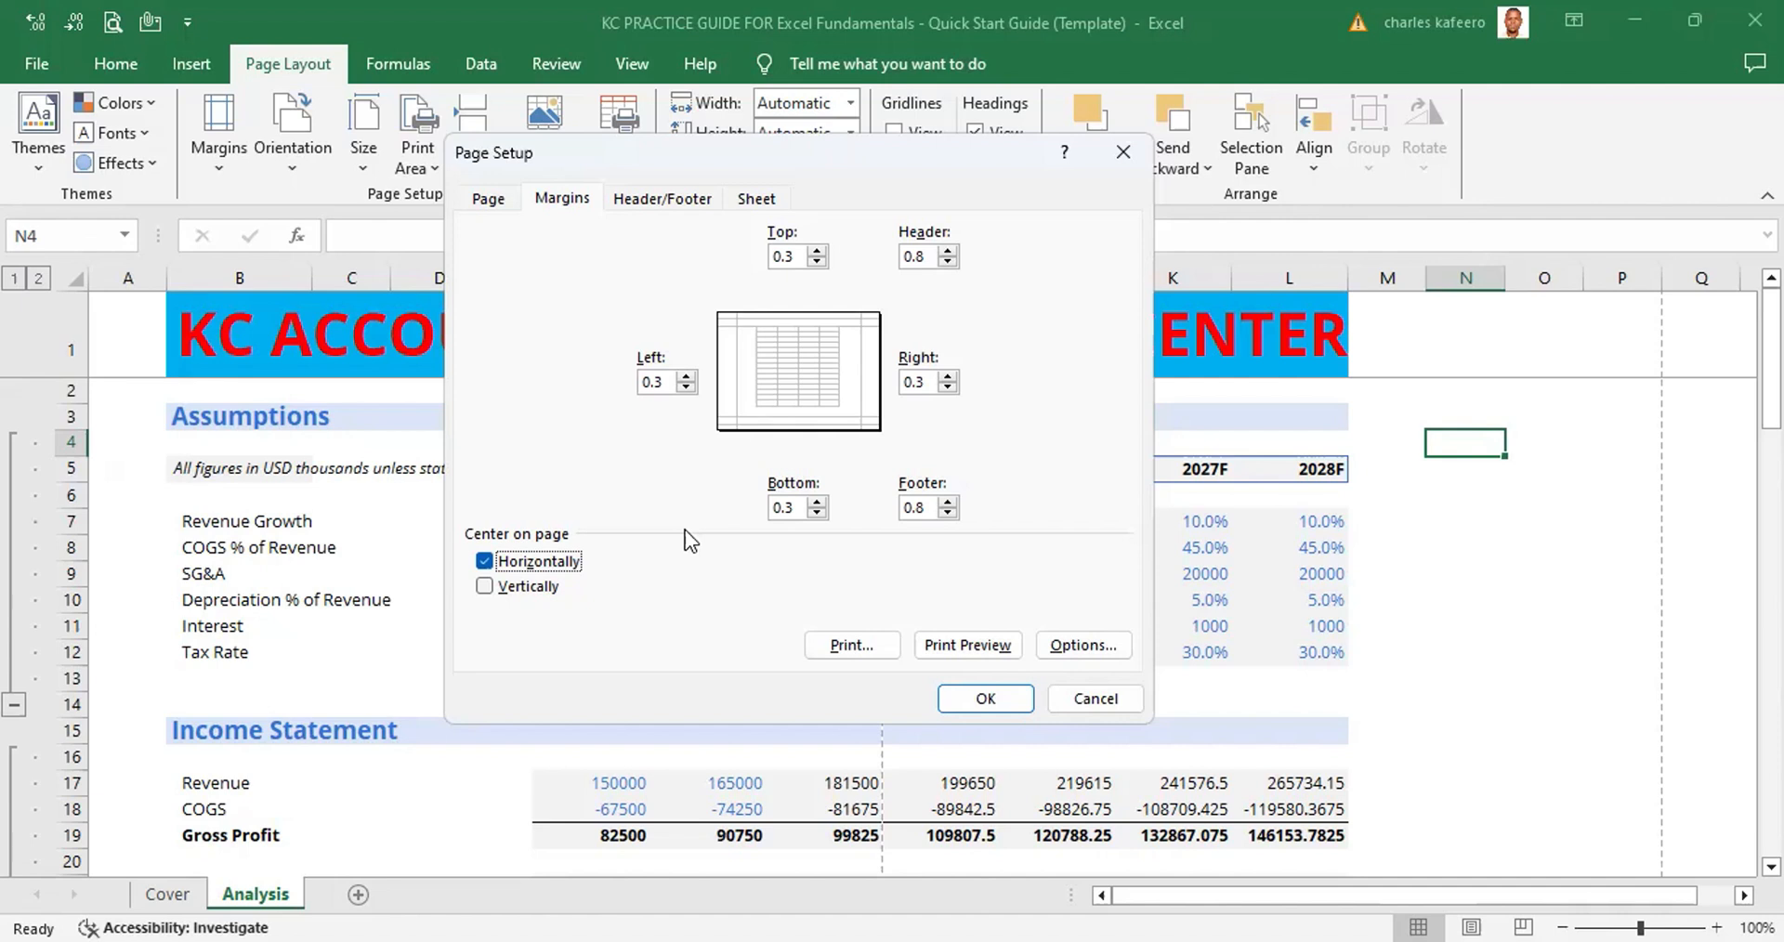
left_click(985, 698)
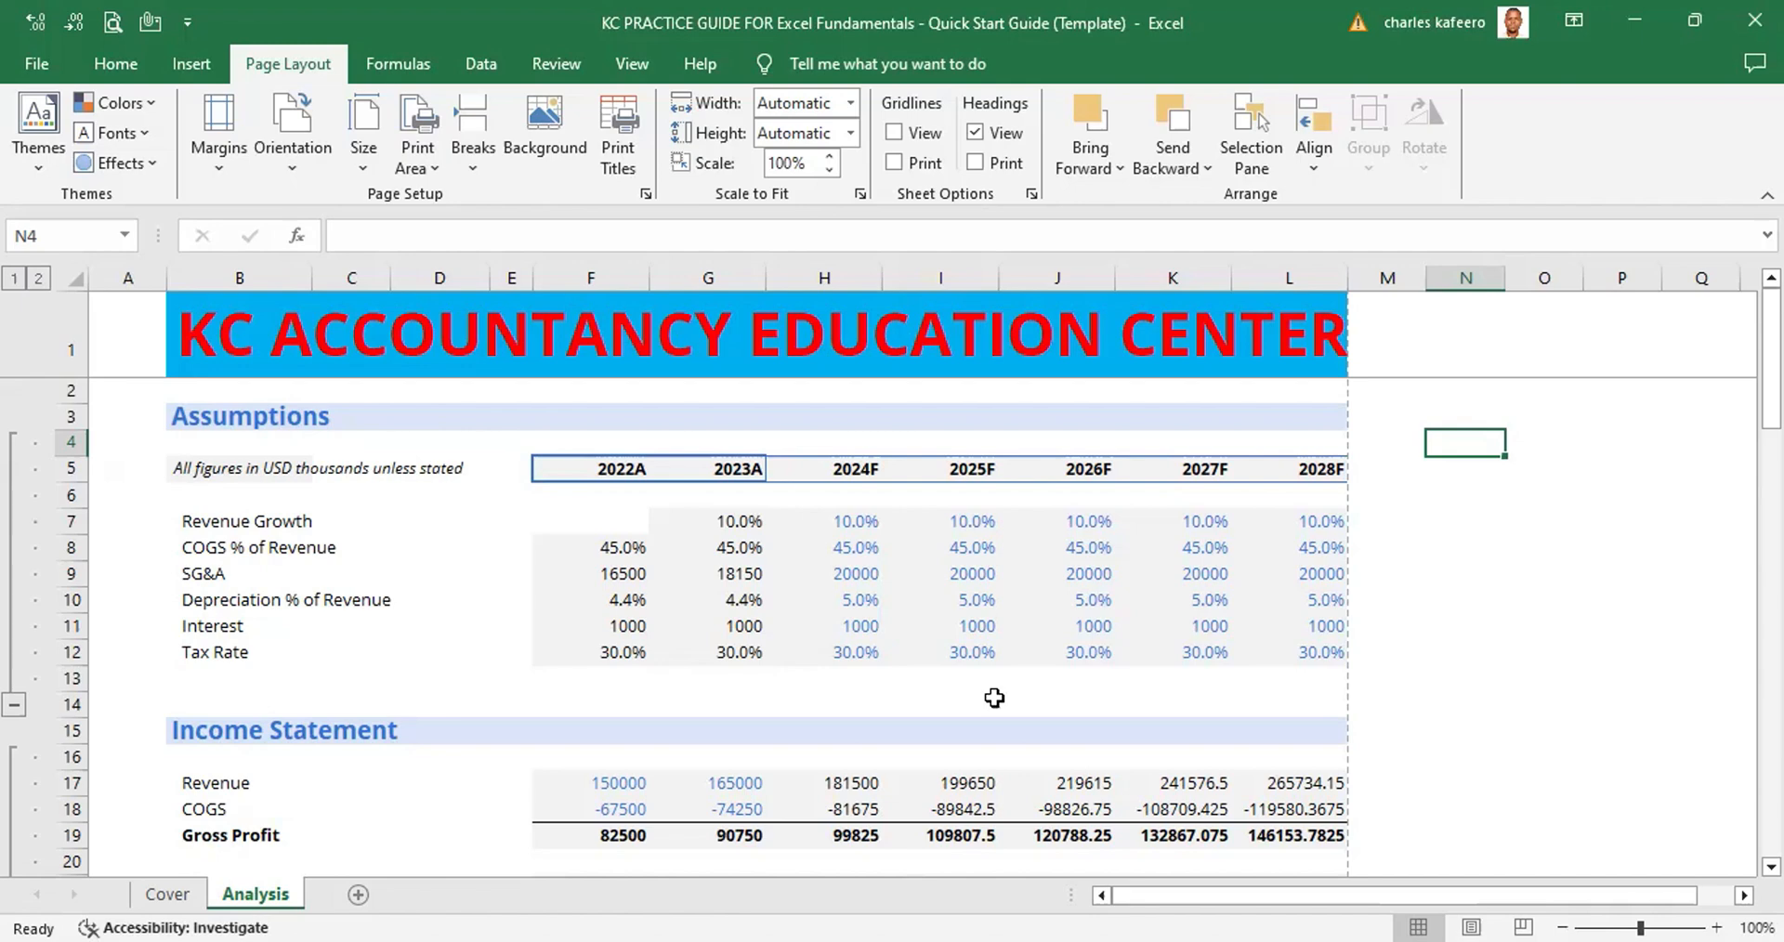
Examine where the page breaks fall on the Analysis sheet with the new orientation and margins
scroll(994, 697, "down", 1)
scroll(994, 697, "down", 3)
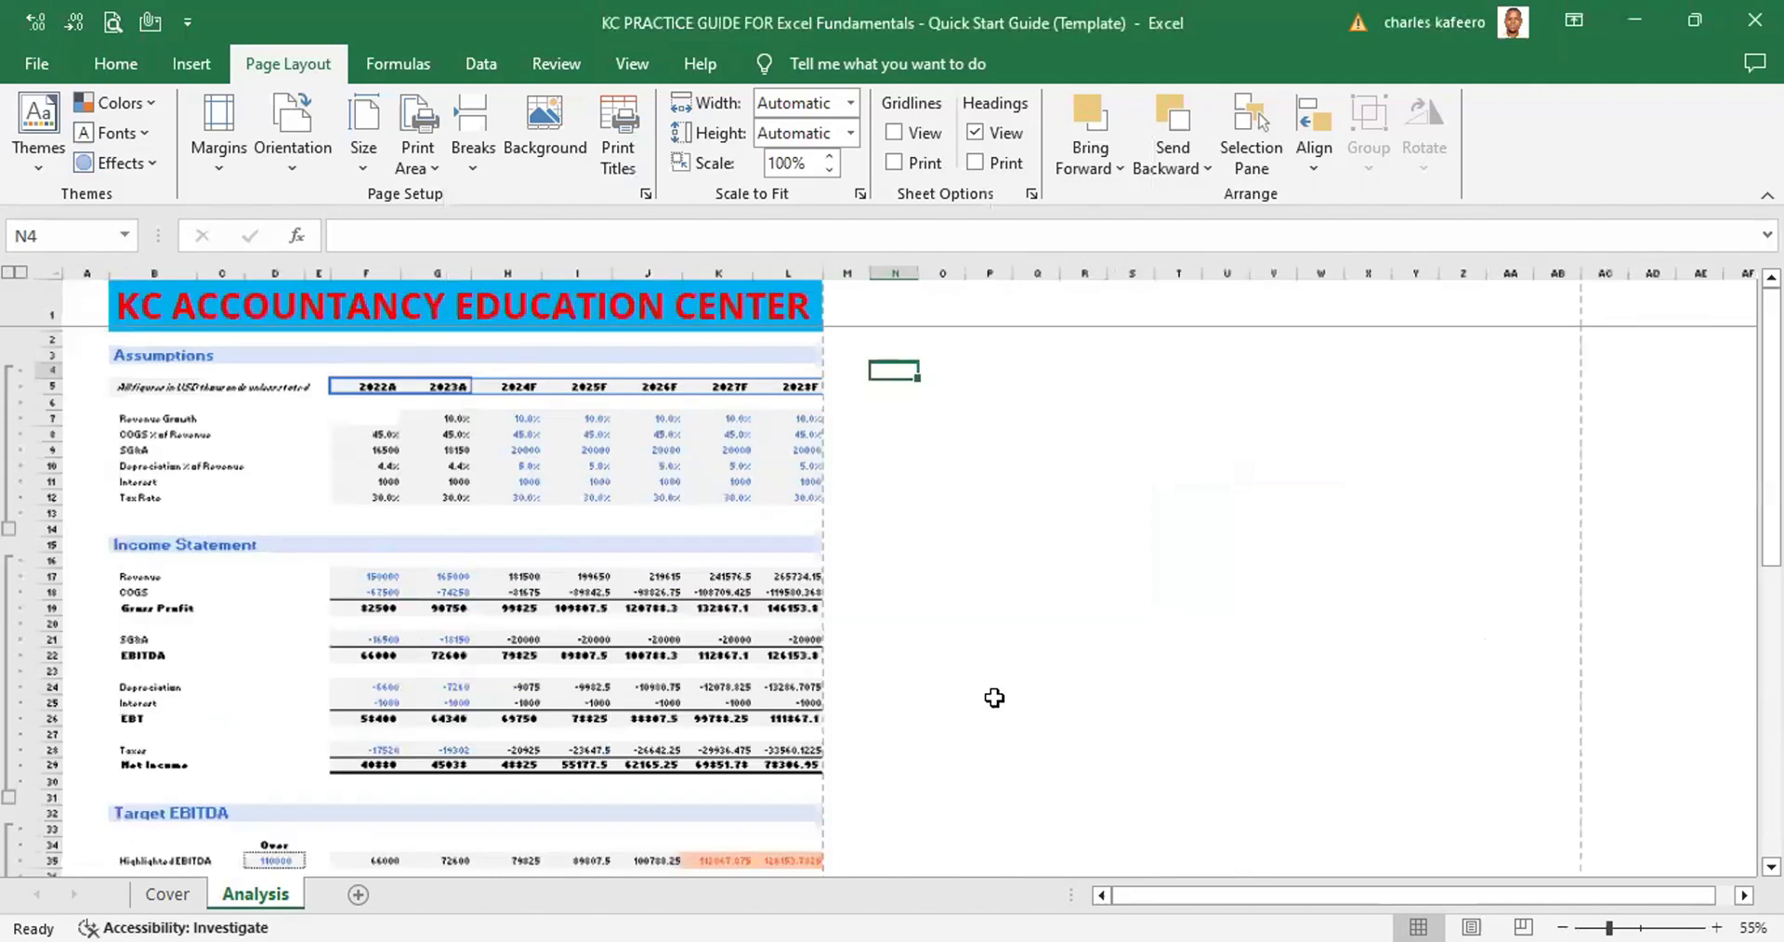
scroll(994, 698, "down", 1)
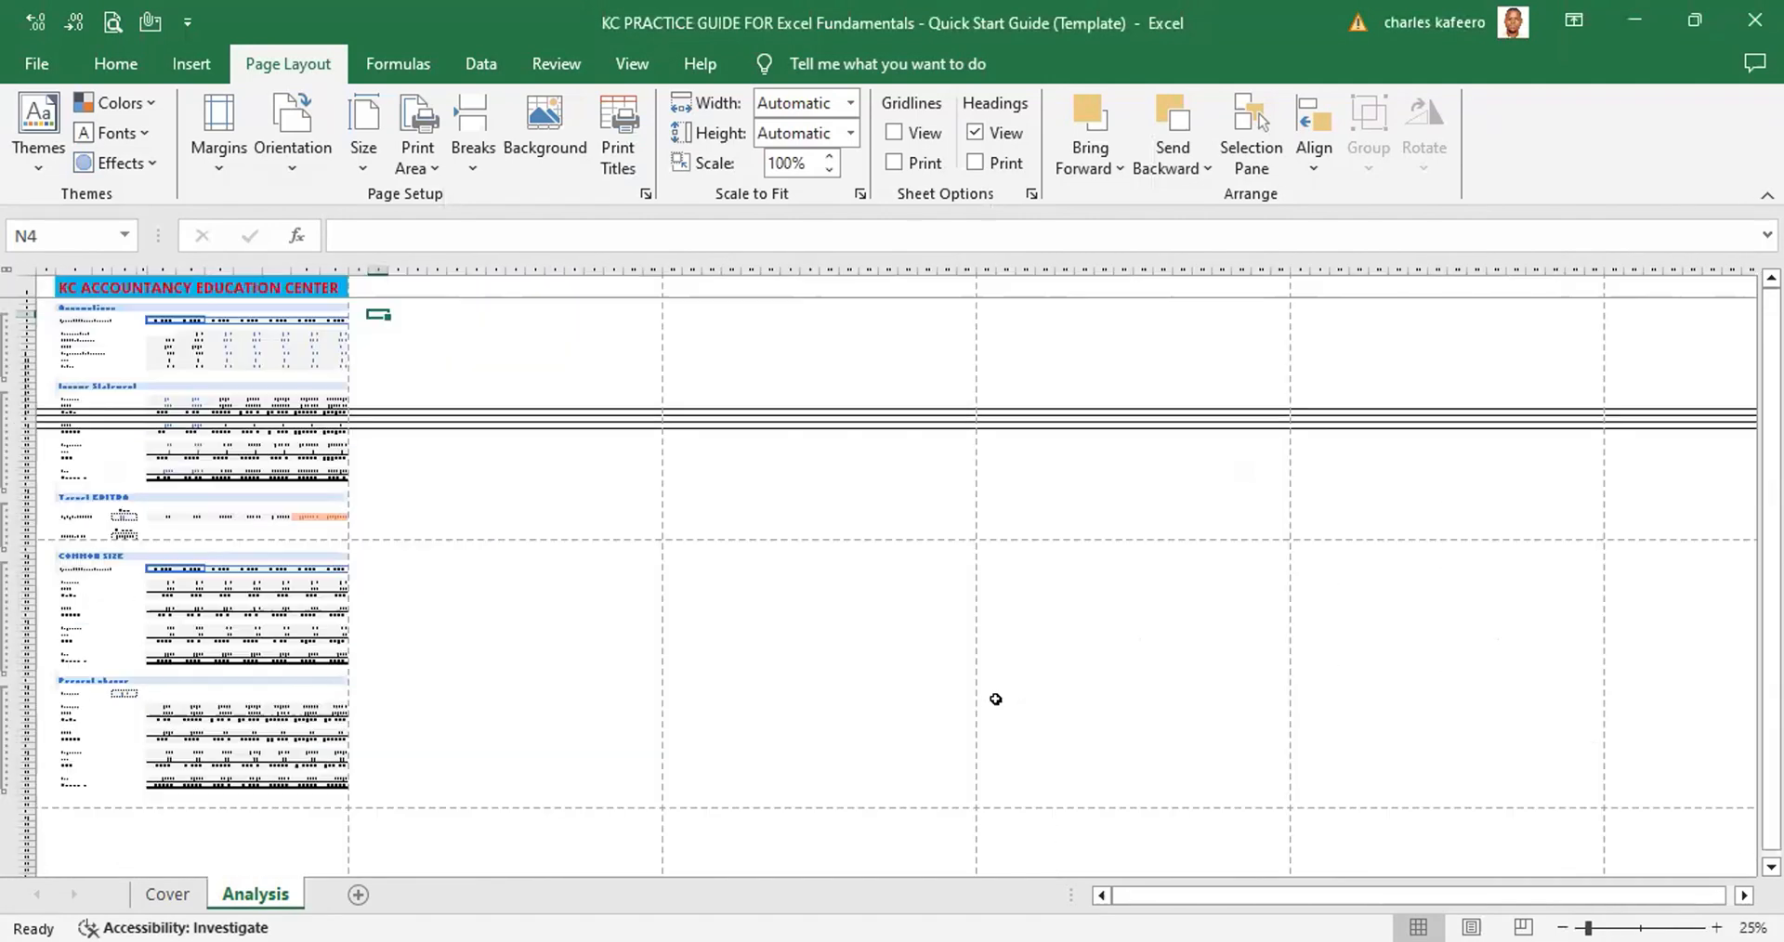
scroll(995, 699, "up", 2)
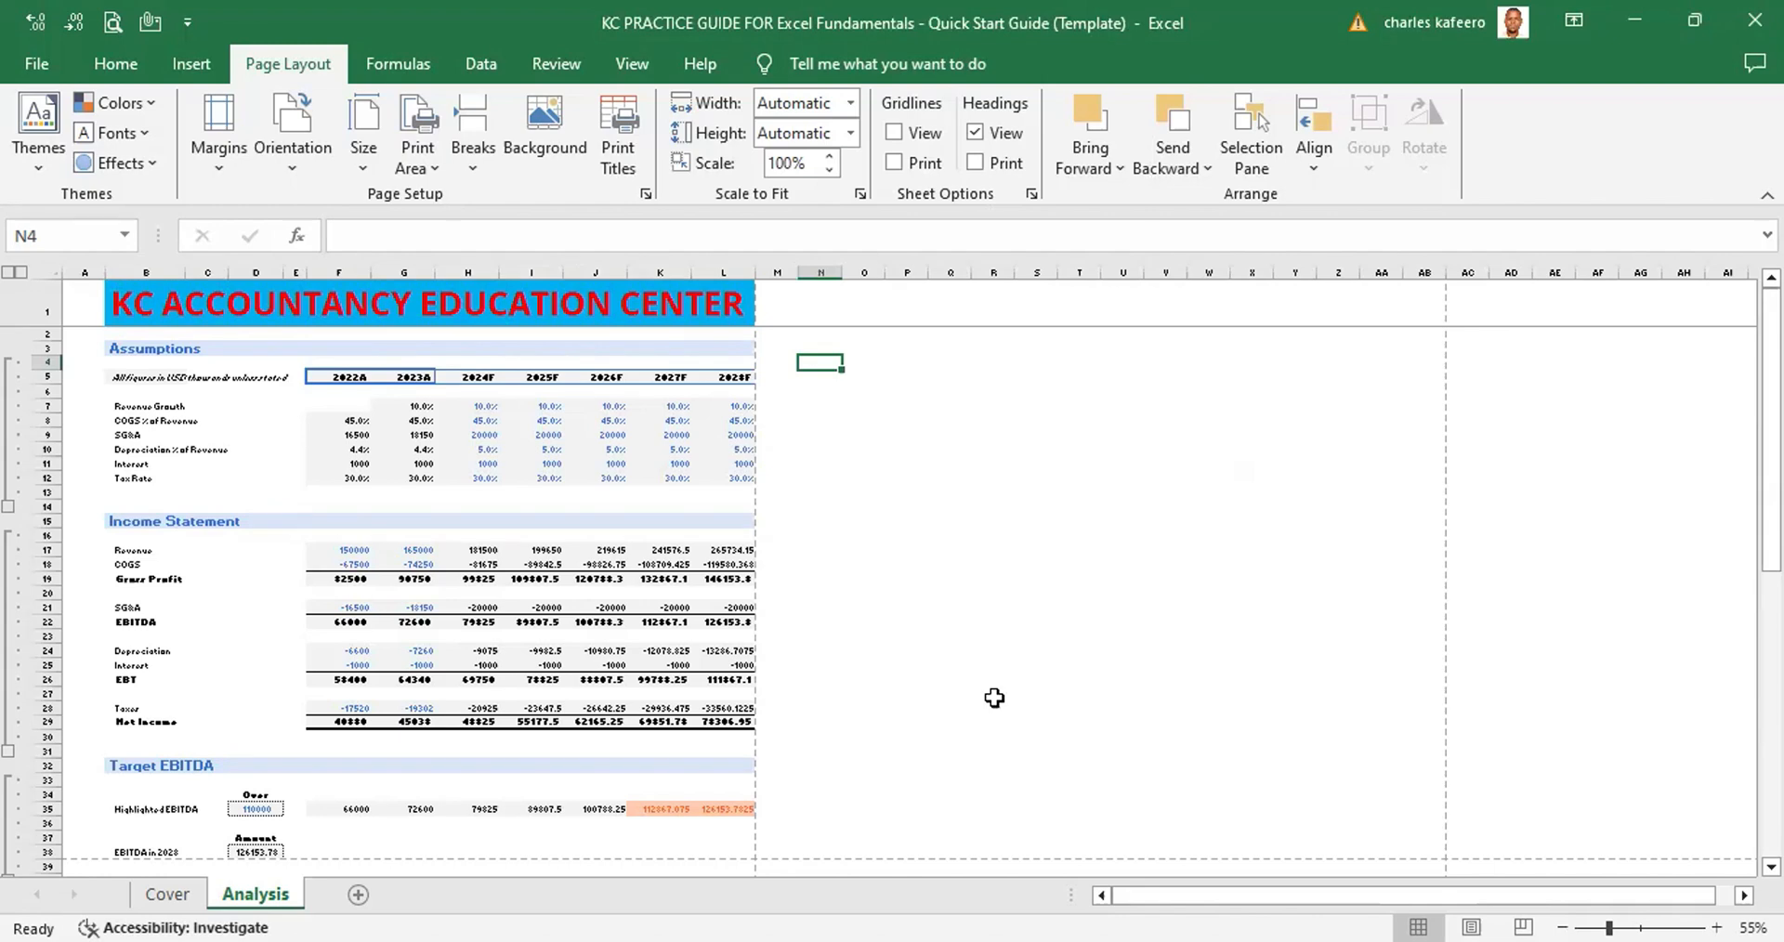
scroll(994, 697, "up", 1)
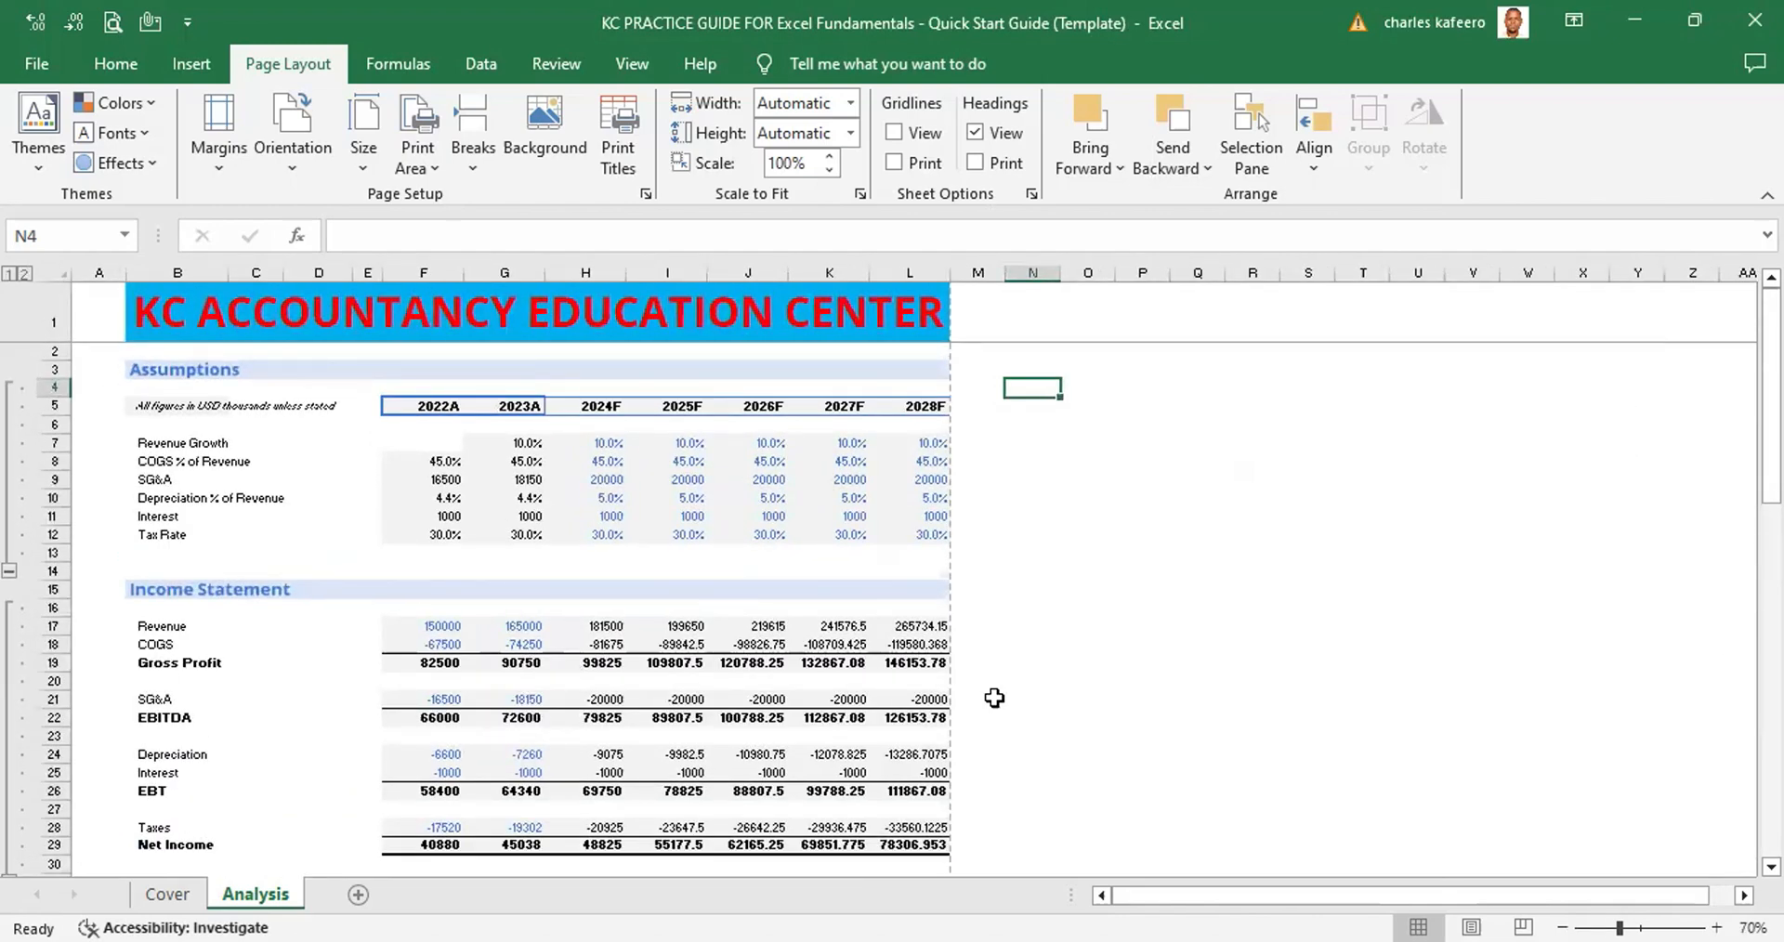
scroll(994, 698, "up", 3)
scroll(994, 697, "up", 1)
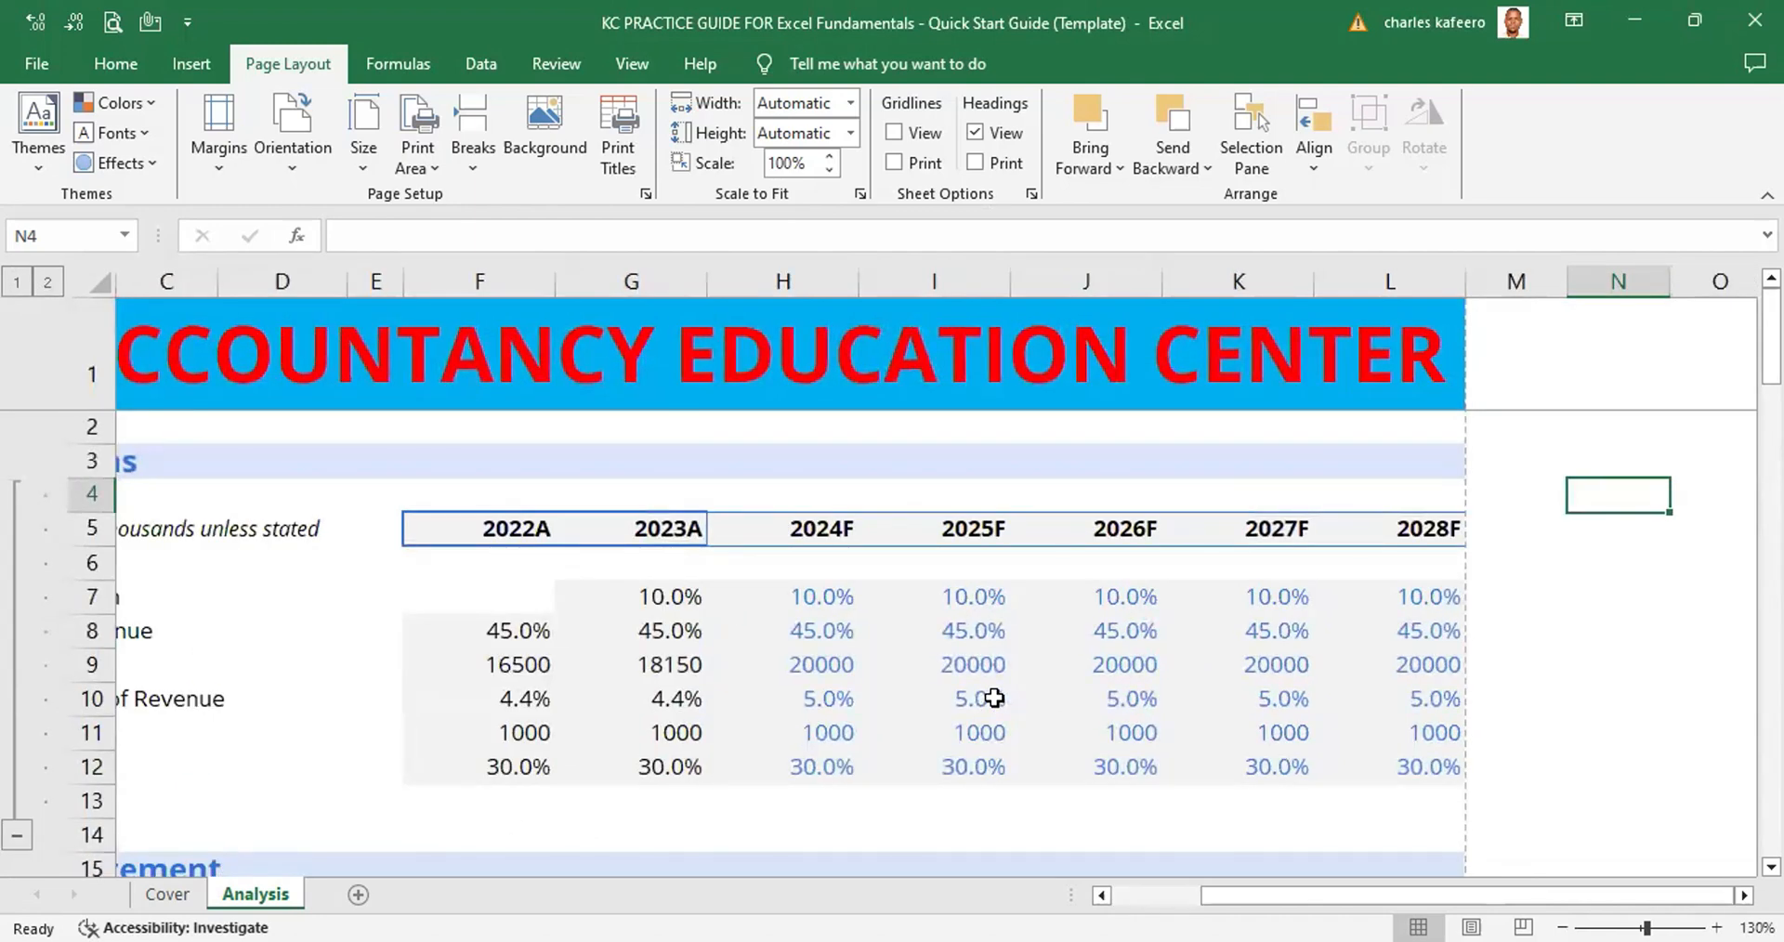
scroll(995, 698, "down", 1)
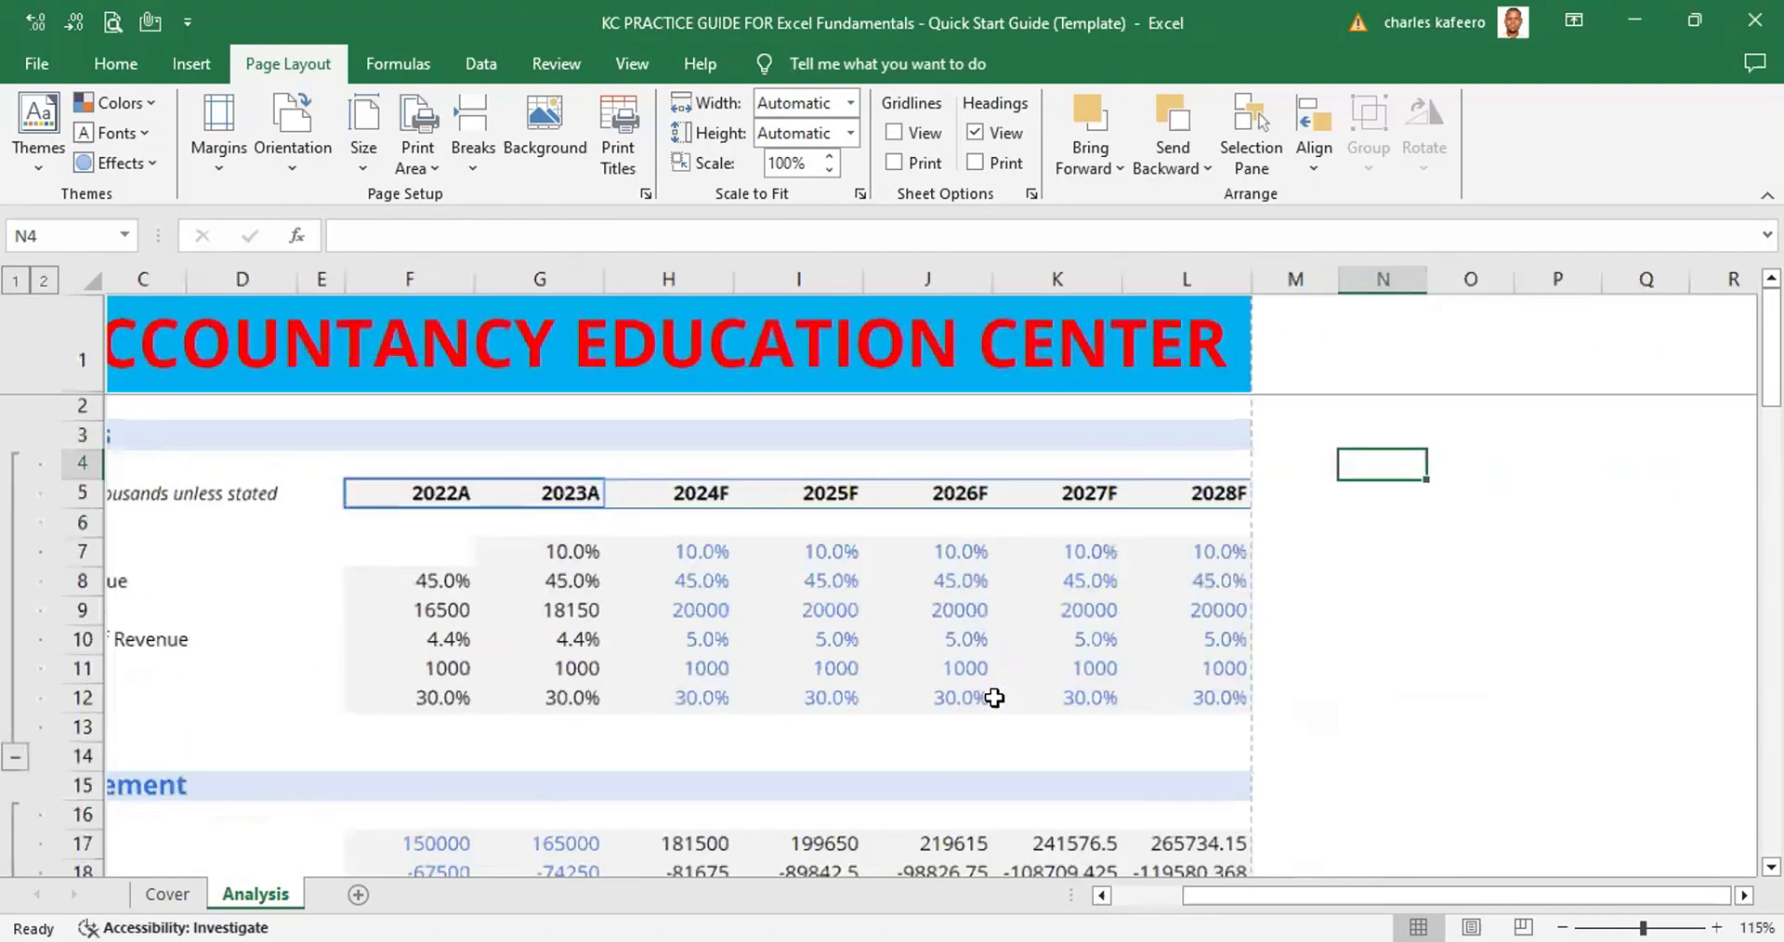
left_click(1113, 896)
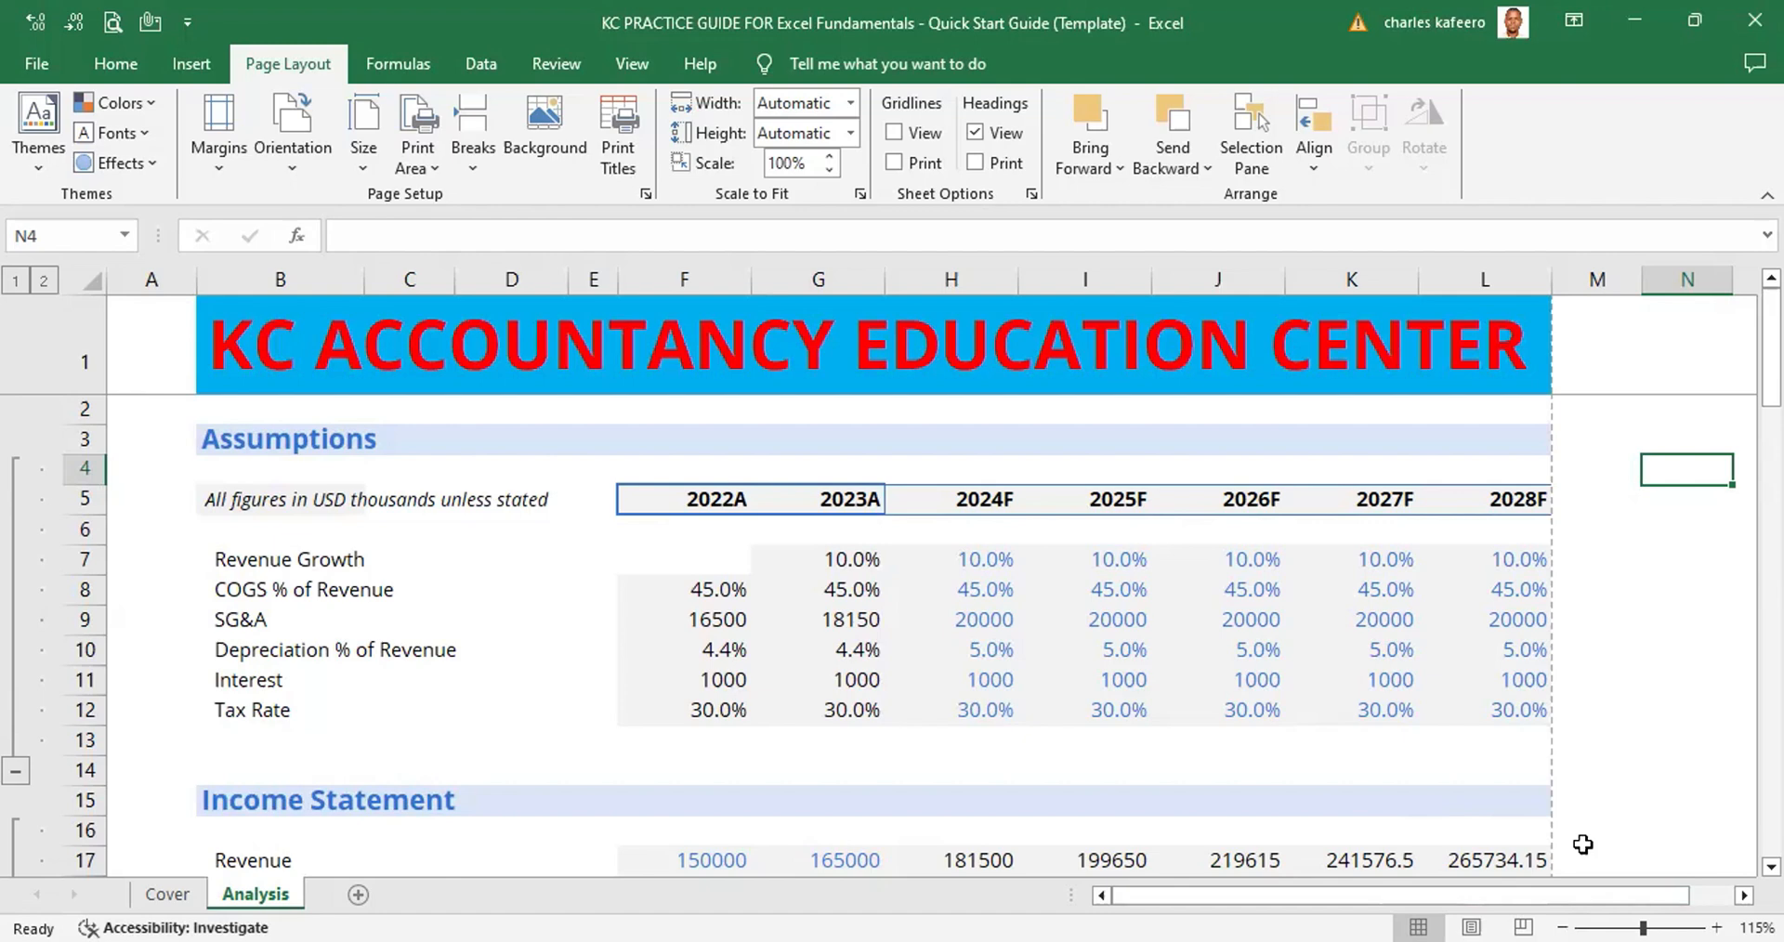
scroll(1582, 843, "down", 3, "ctrl")
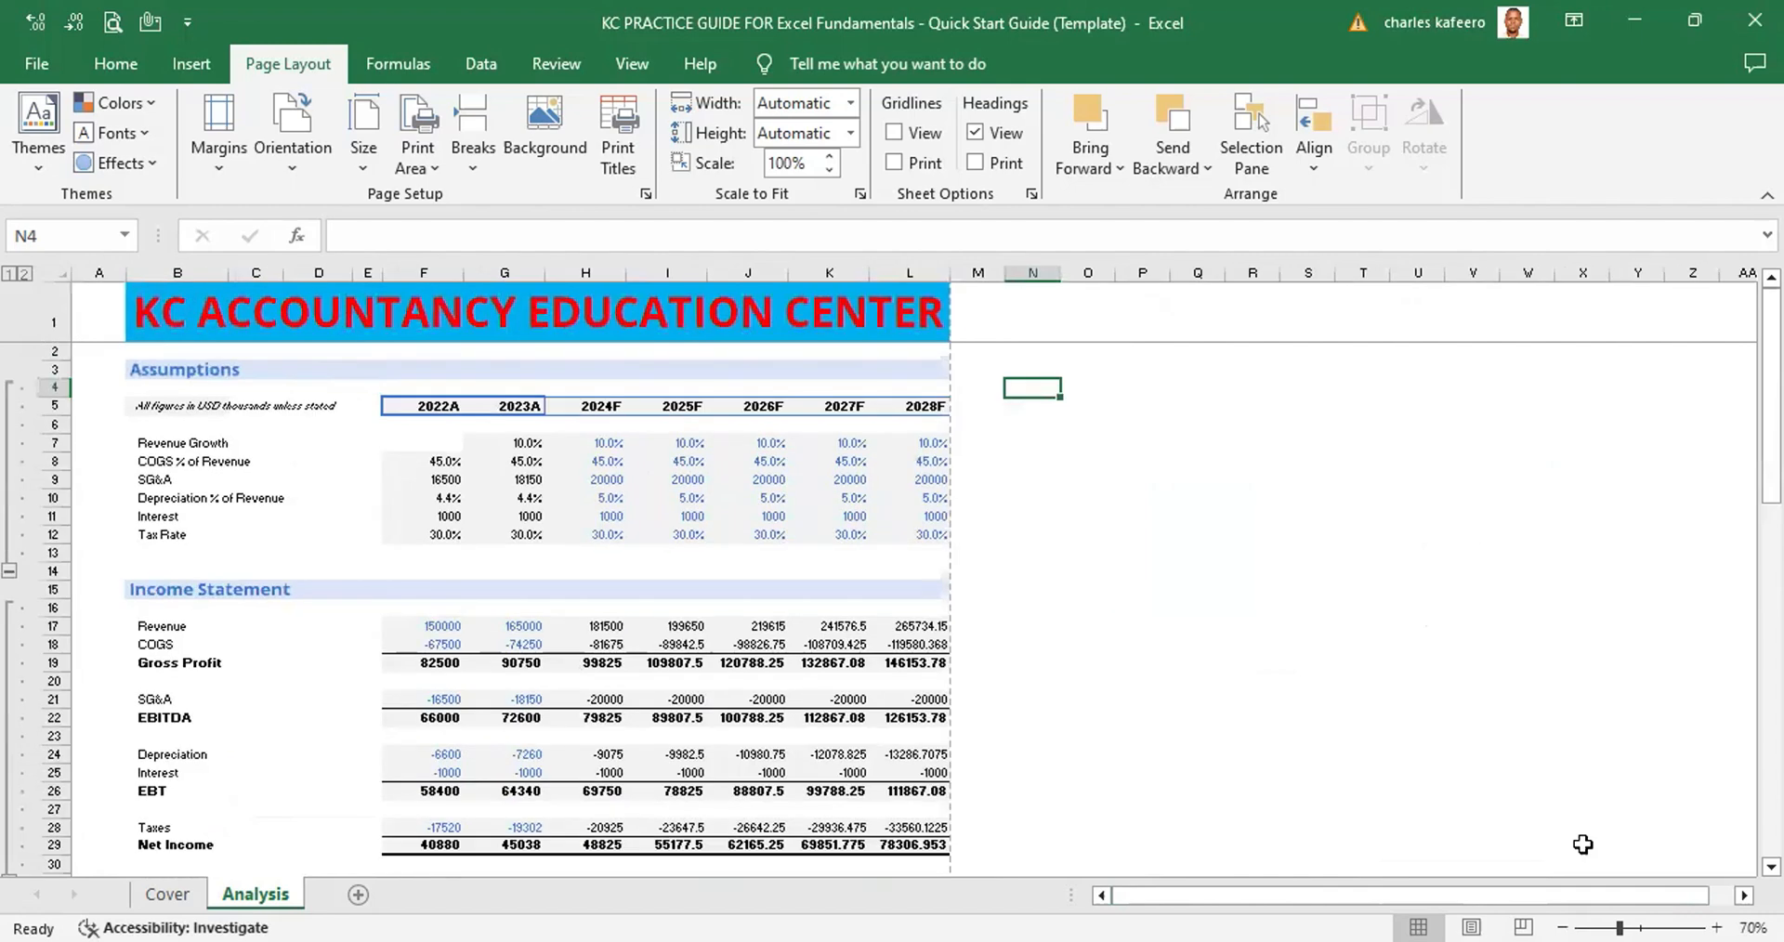
scroll(1582, 843, "down", 1, "ctrl")
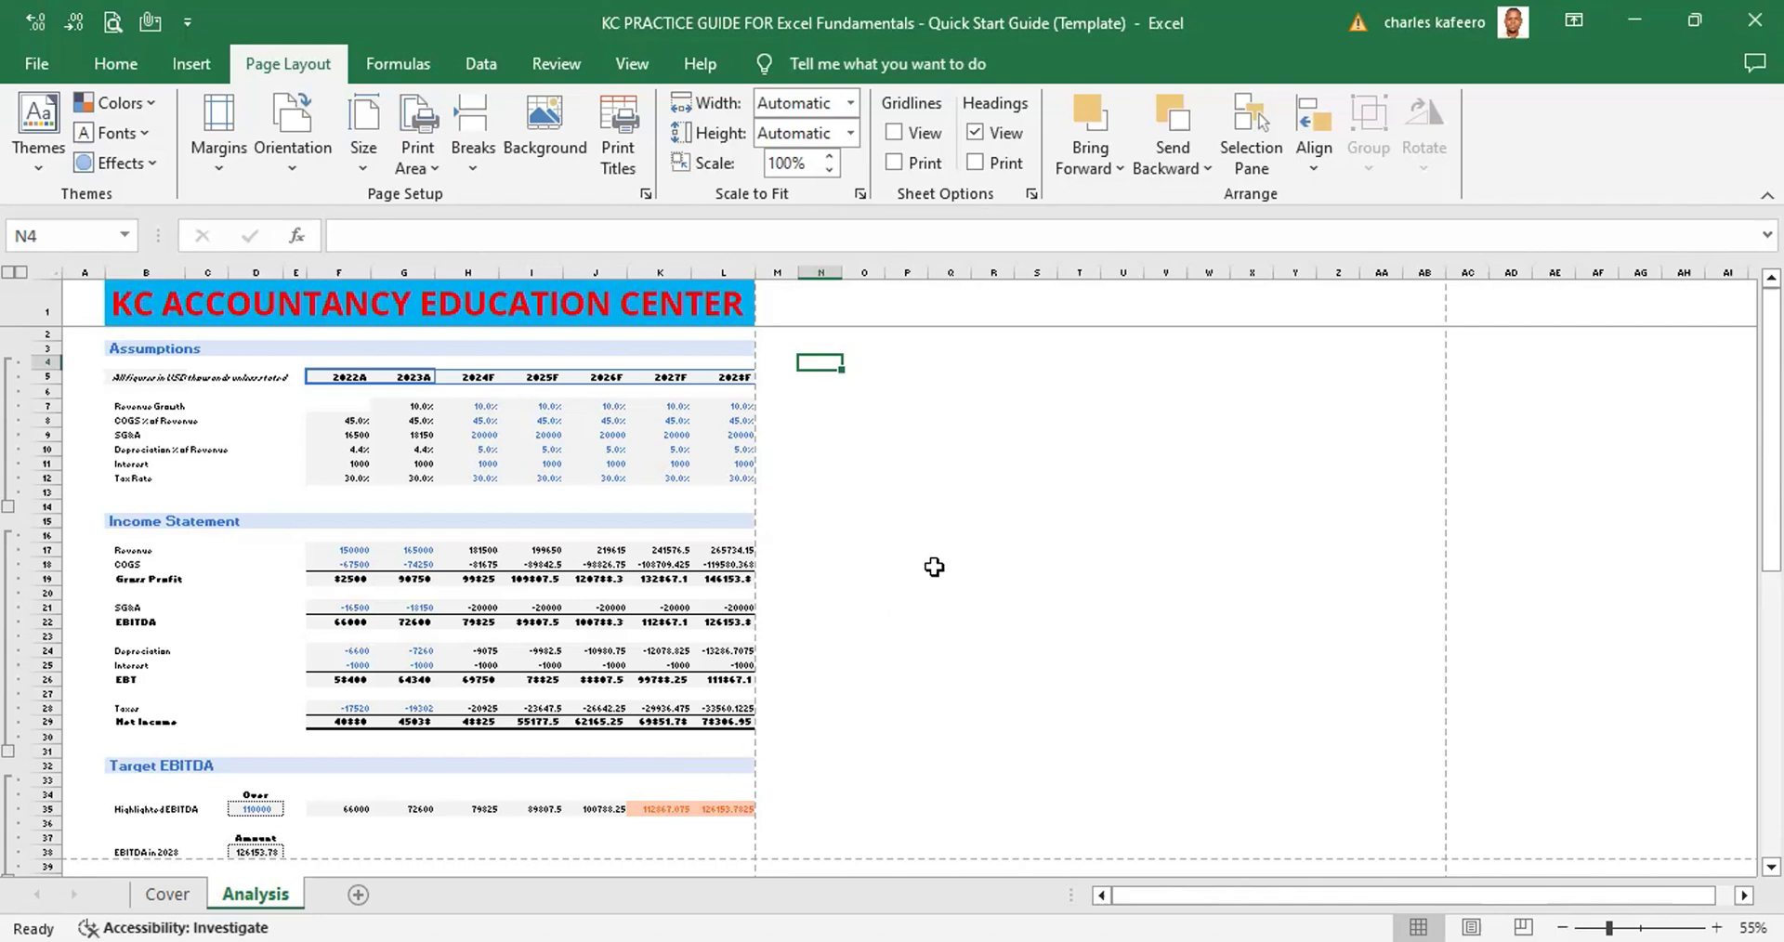
scroll(933, 567, "up", 1, "ctrl")
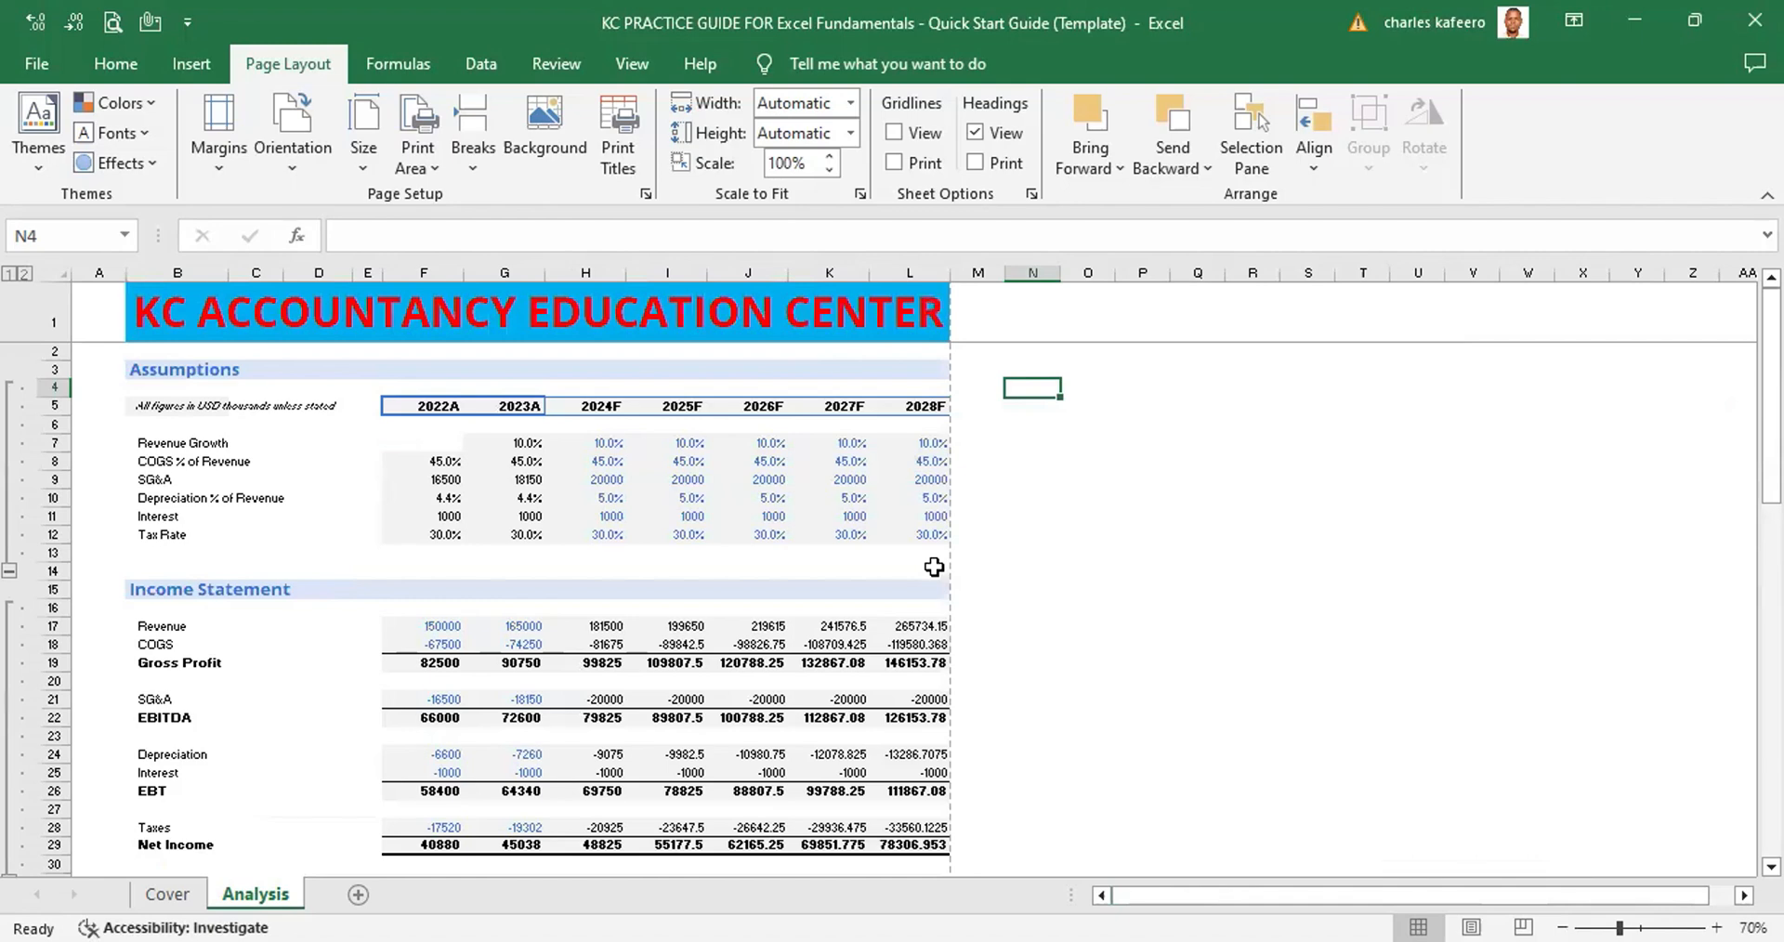
scroll(934, 567, "down", 1, "ctrl")
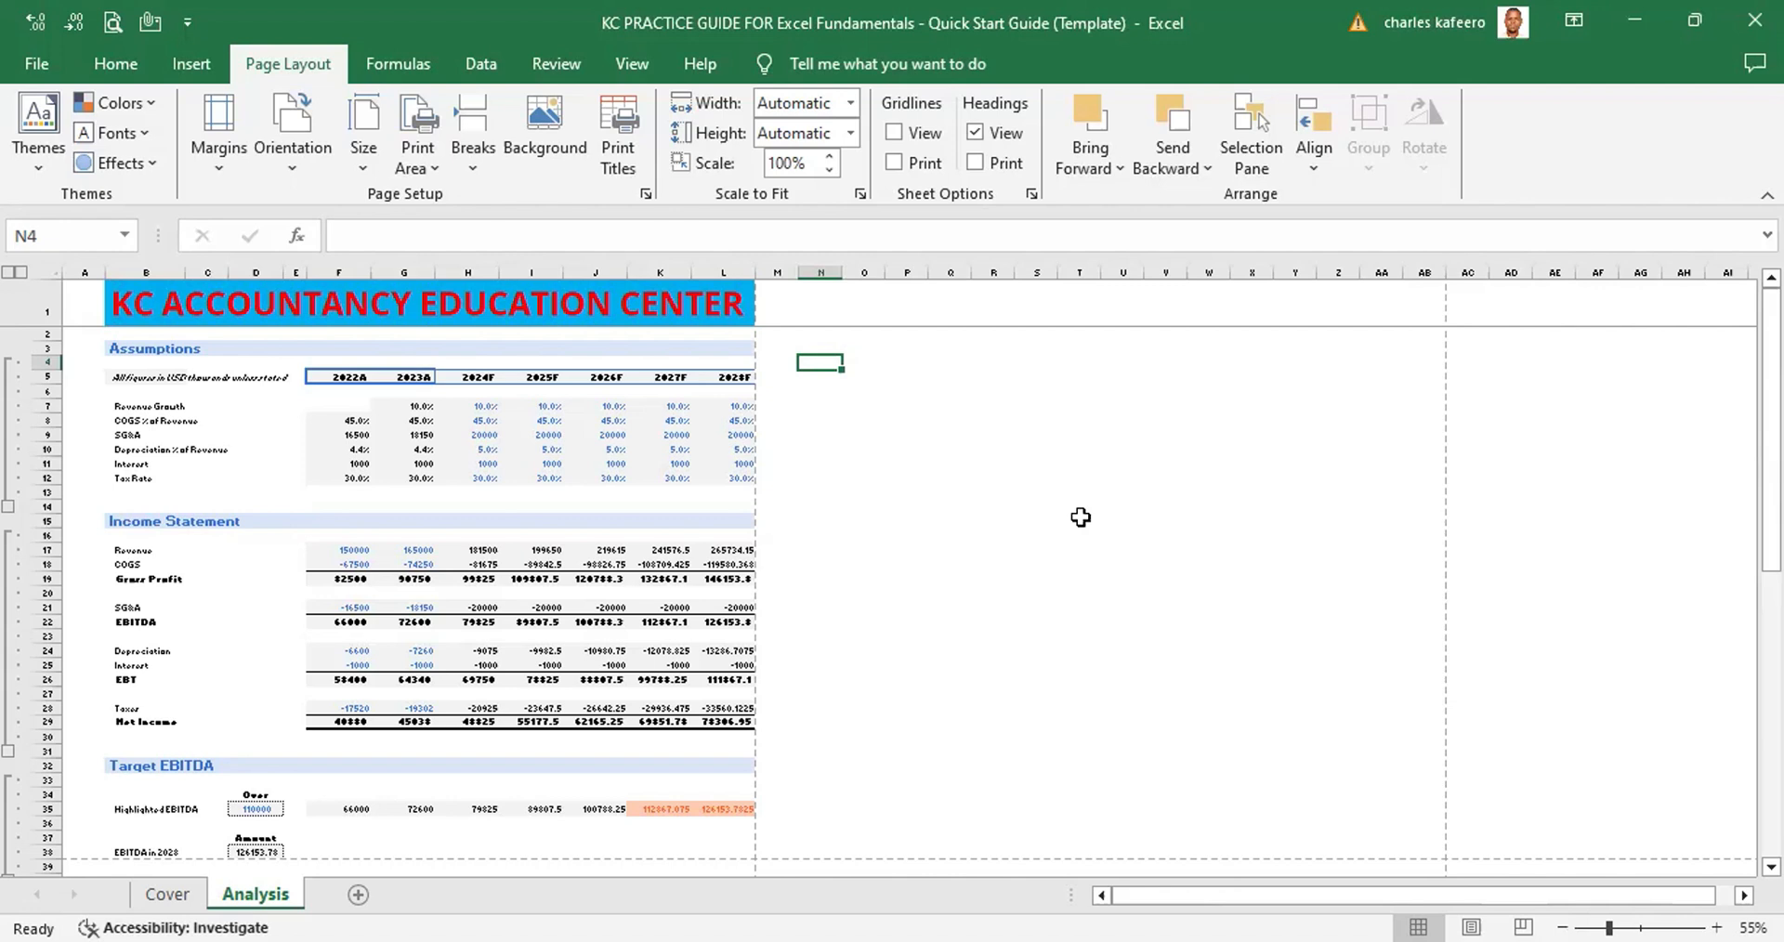
Reopen the Page Setup dialog for the Analysis sheet and go to the print area setting
key("alt")
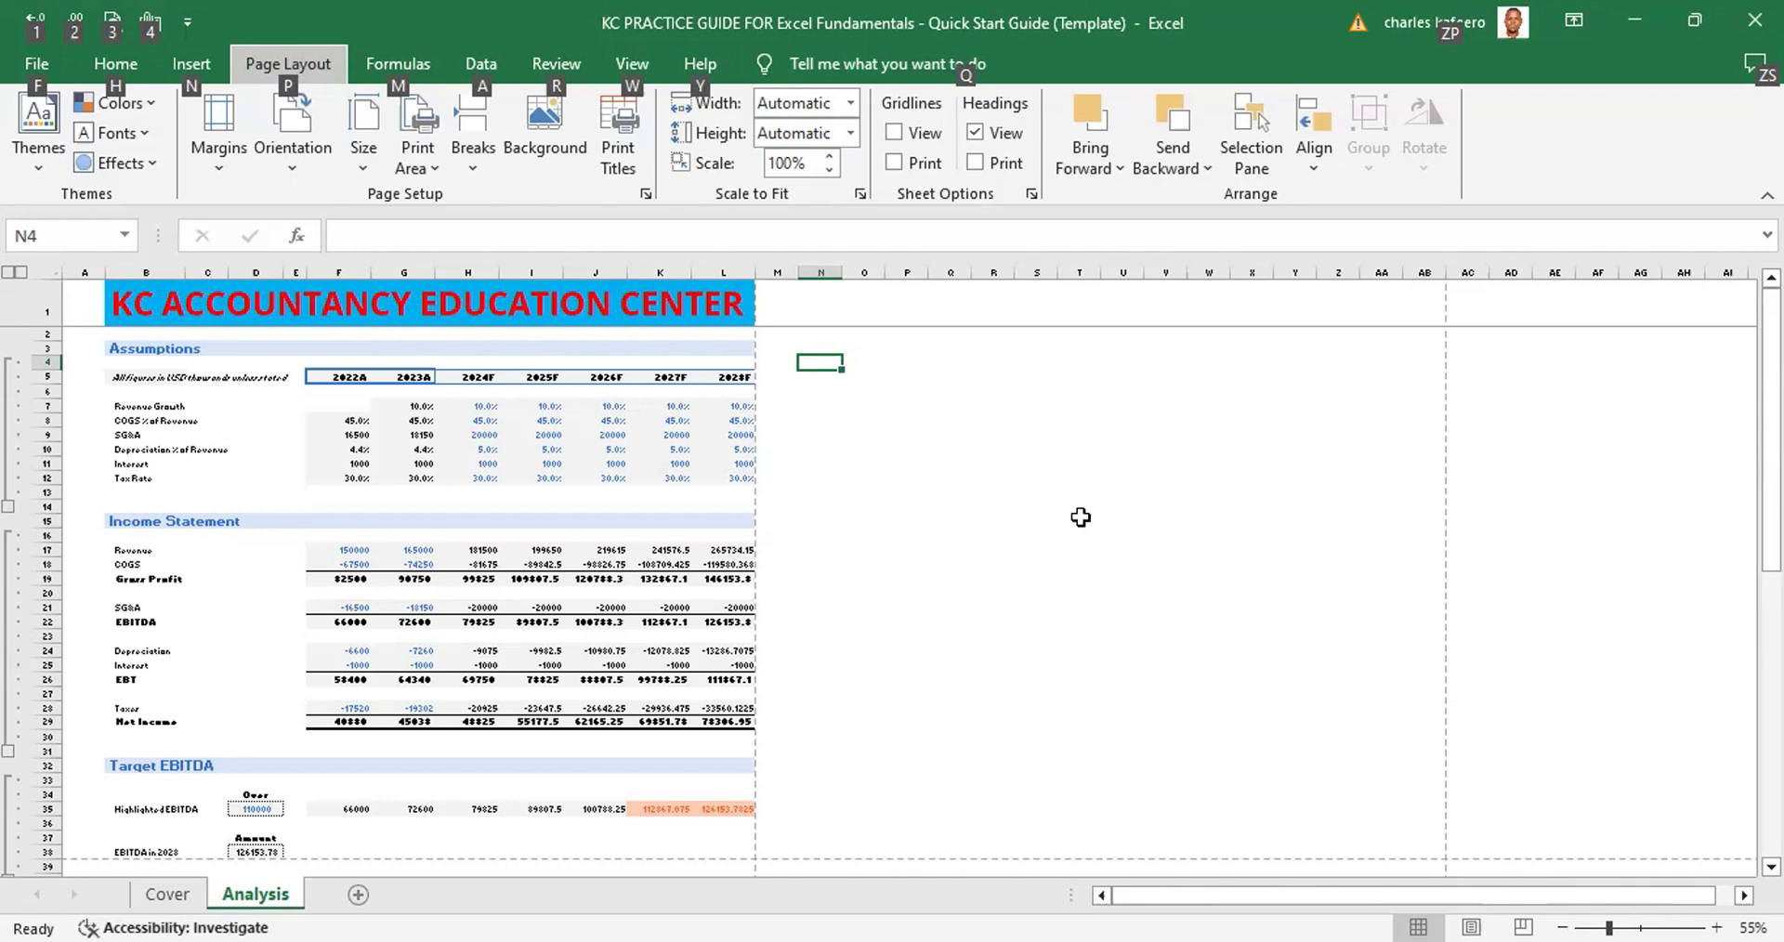
key("p")
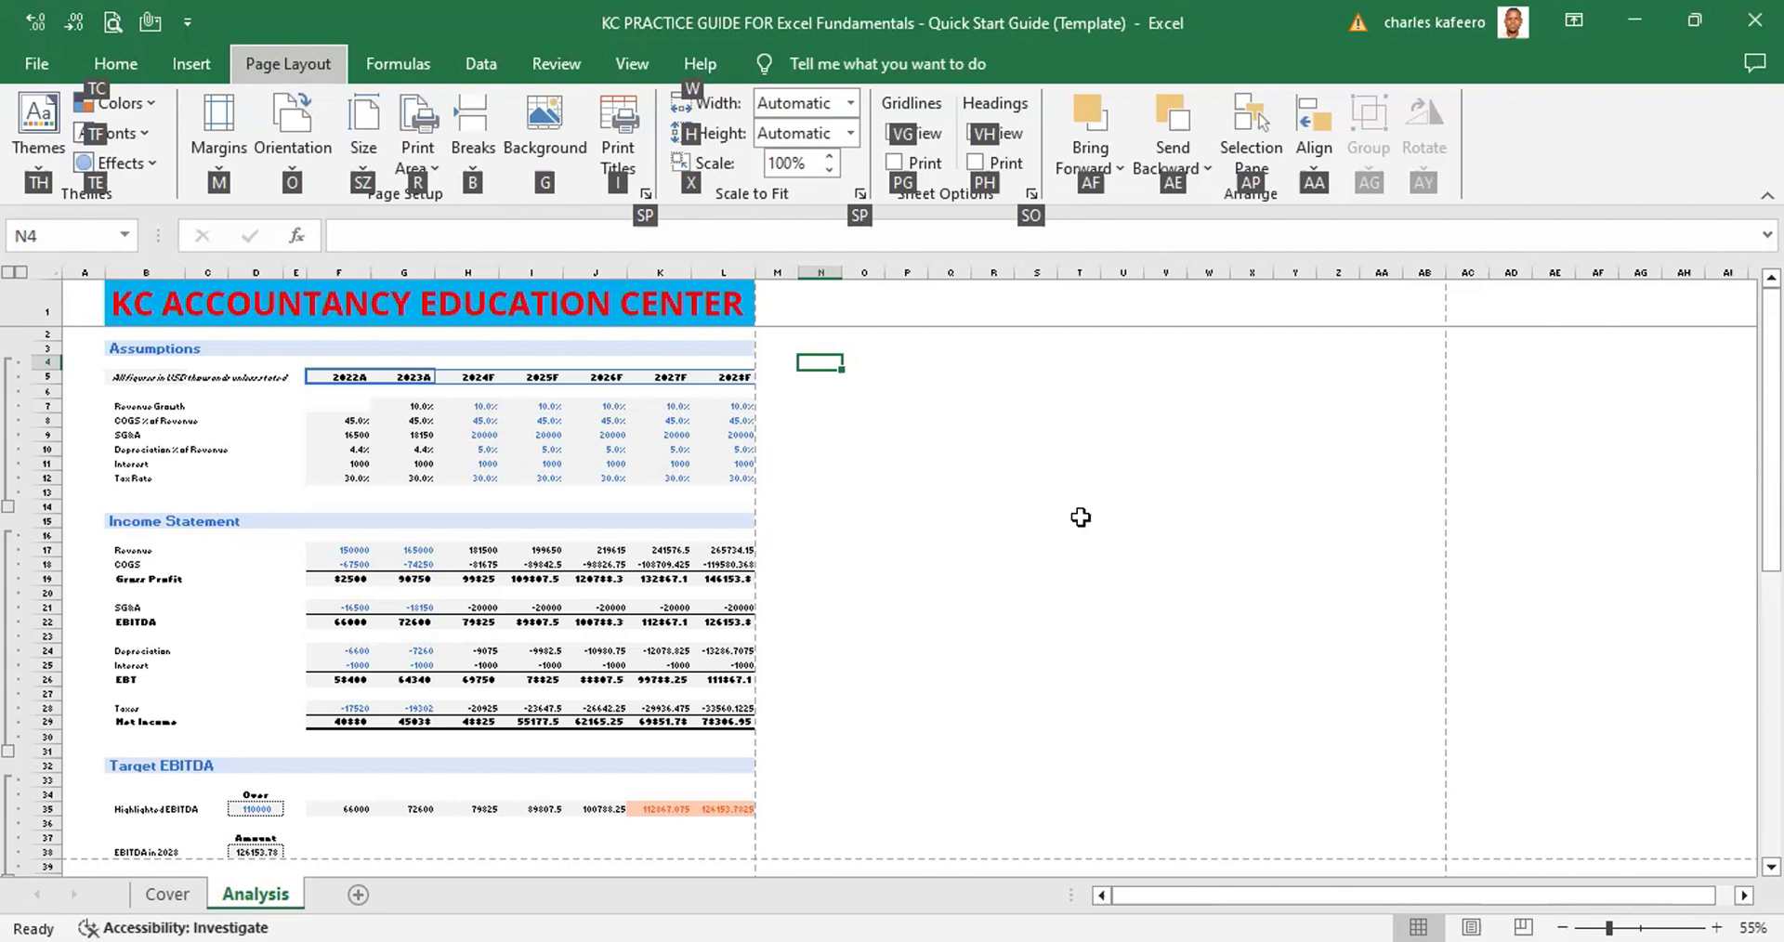
key("s")
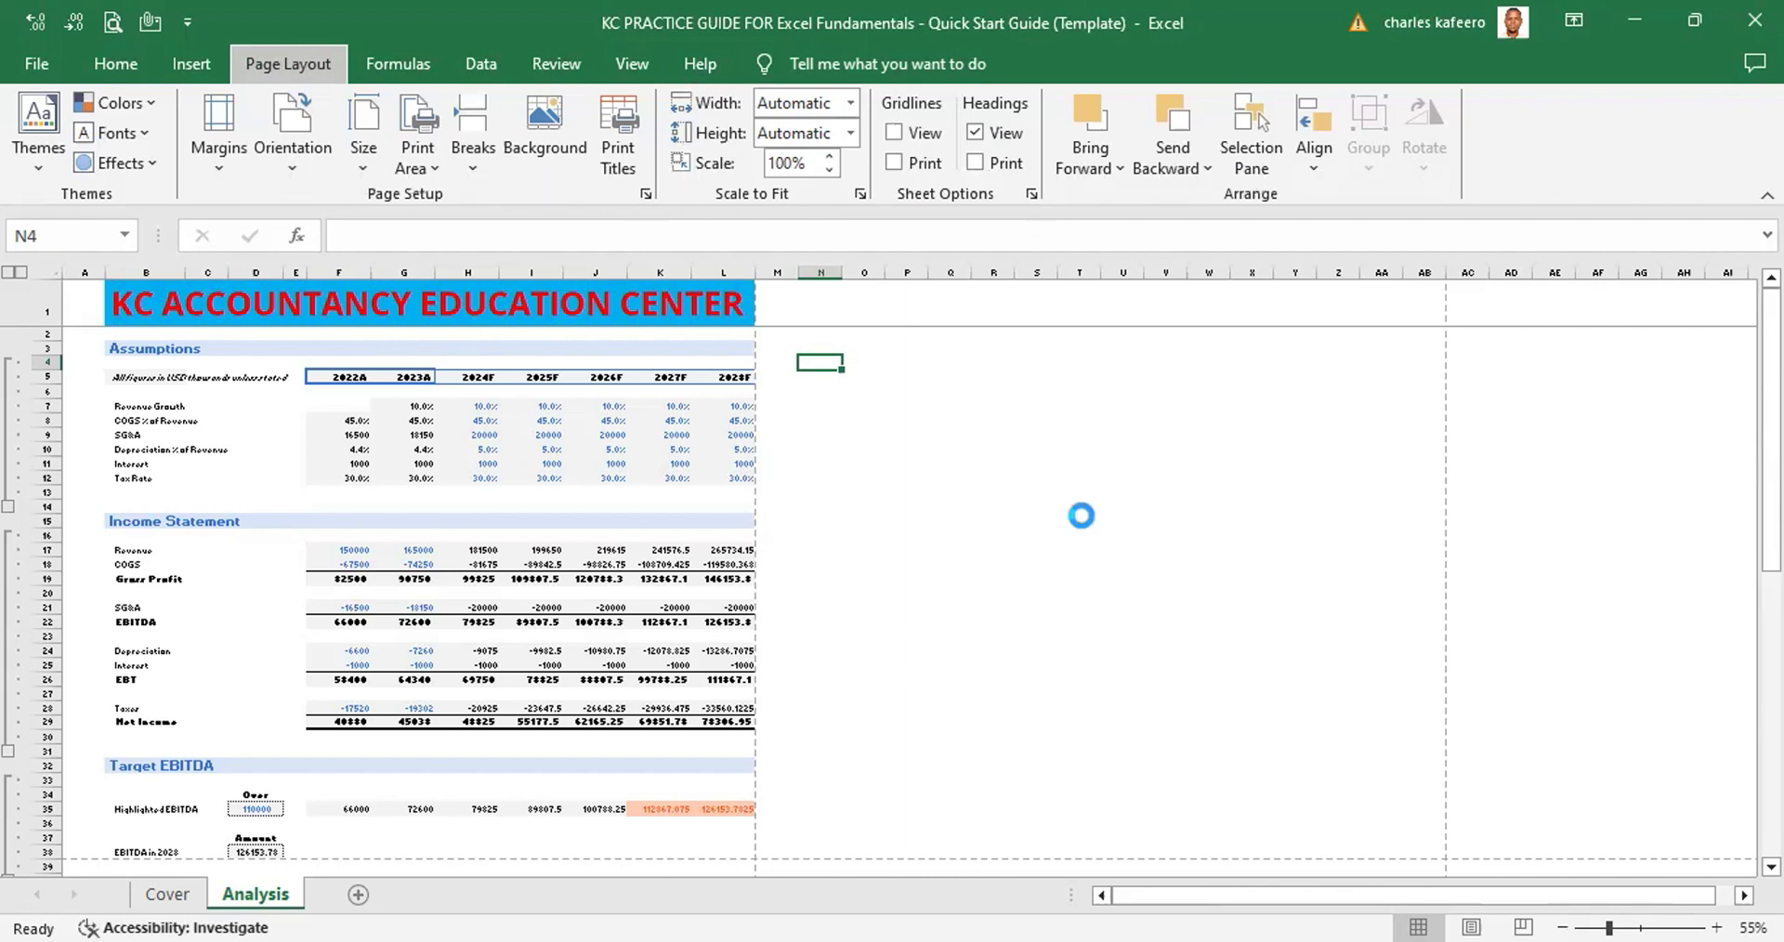
key("p")
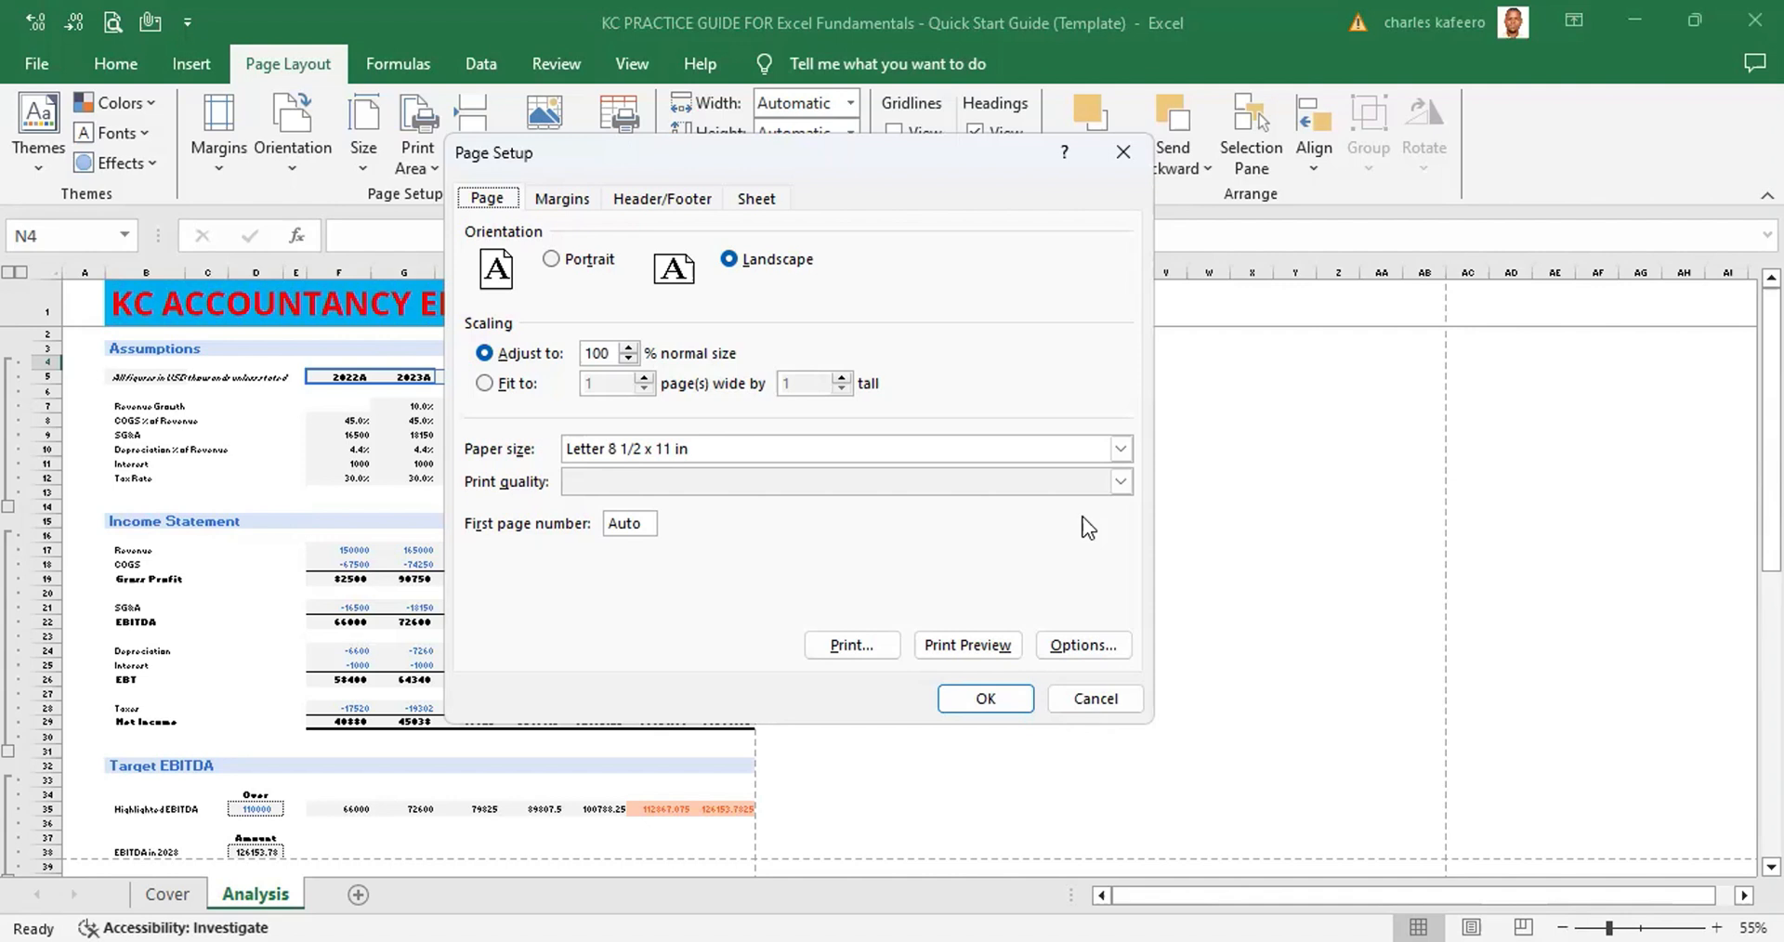
key("ctrl+Tab")
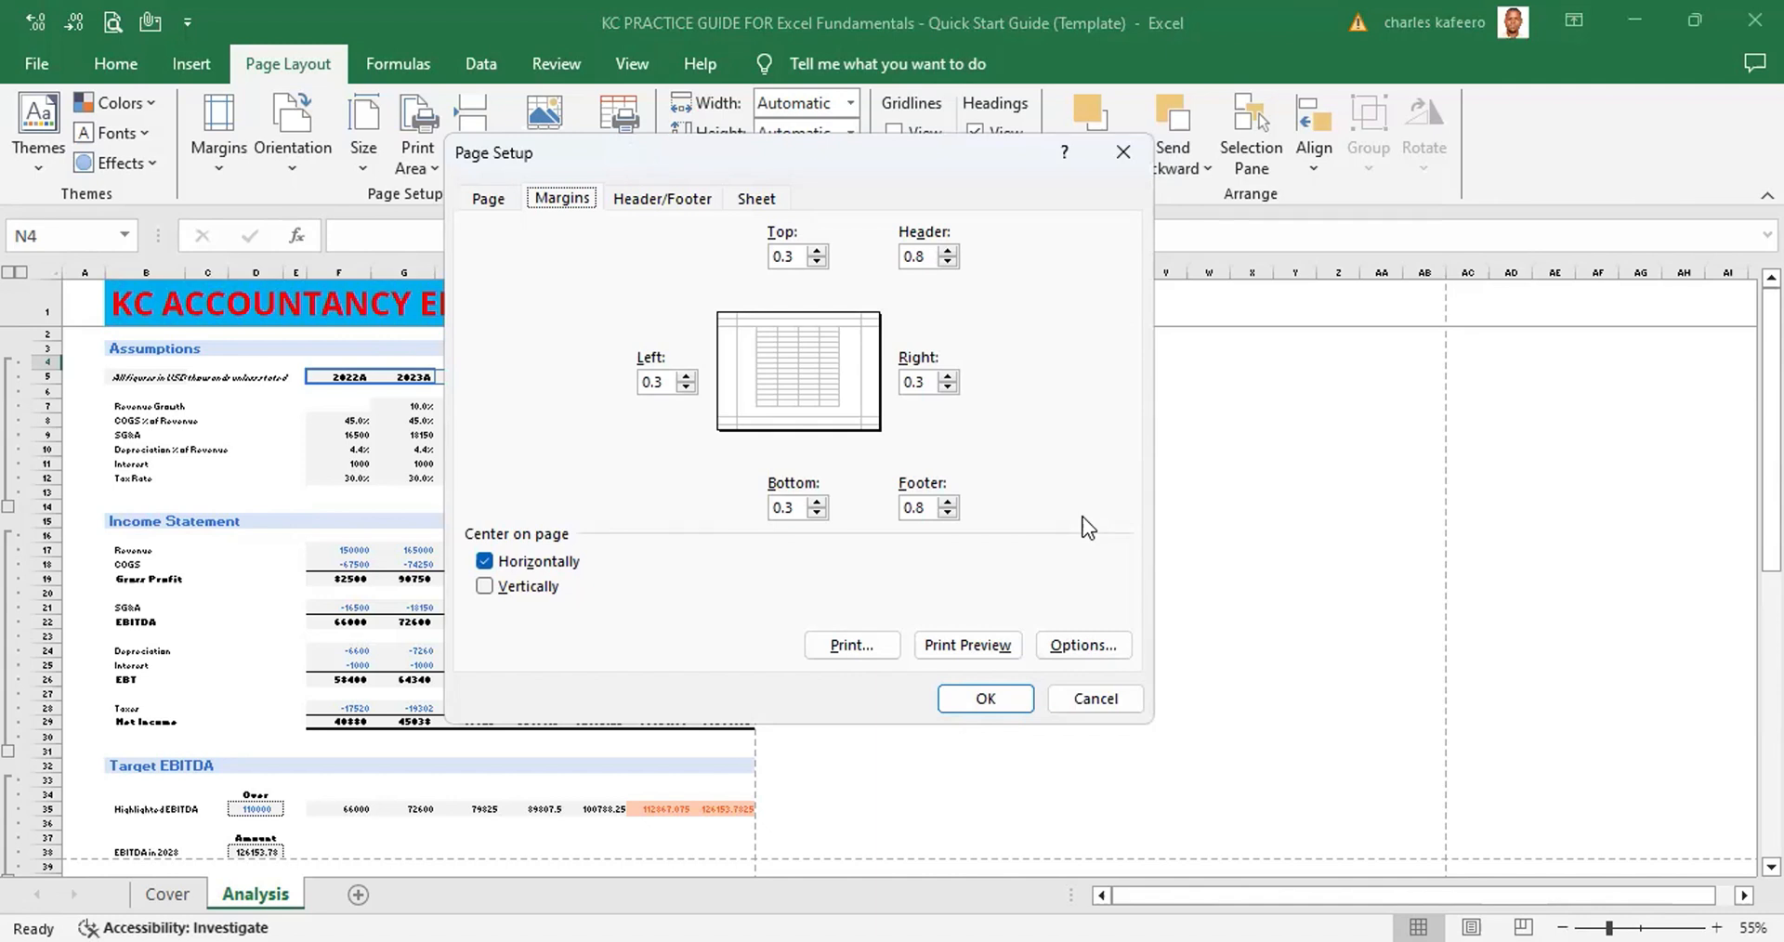
key("ctrl+Tab")
key("ctrl+Tab")
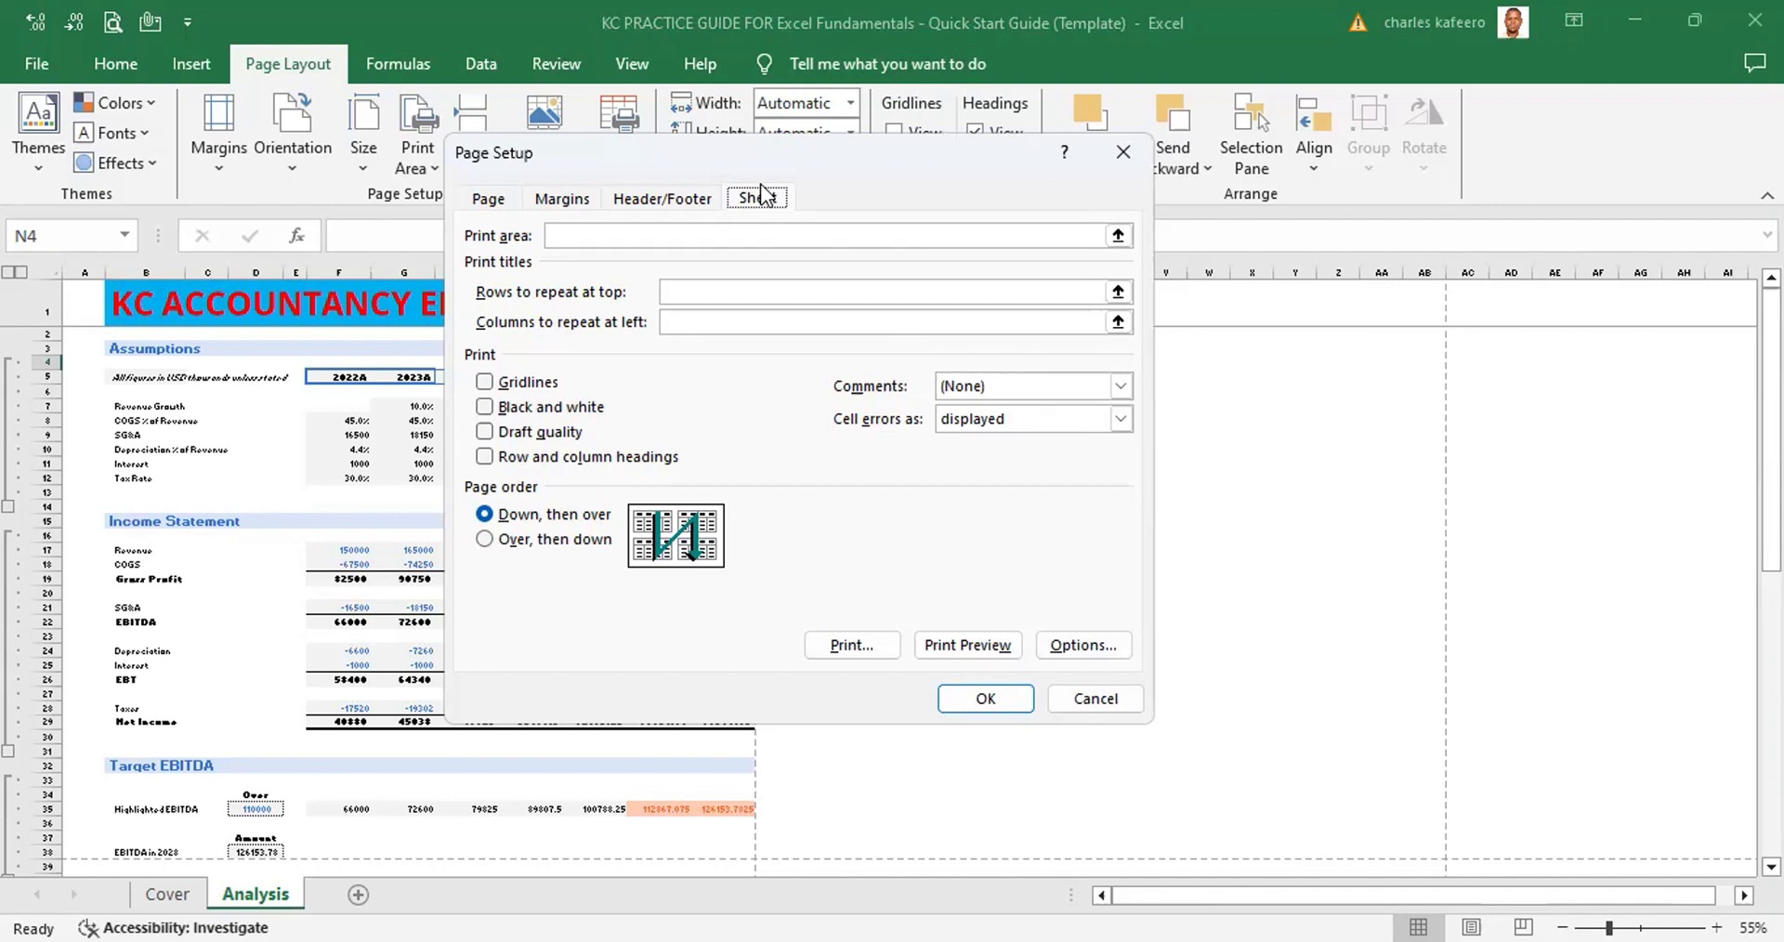
key("Tab")
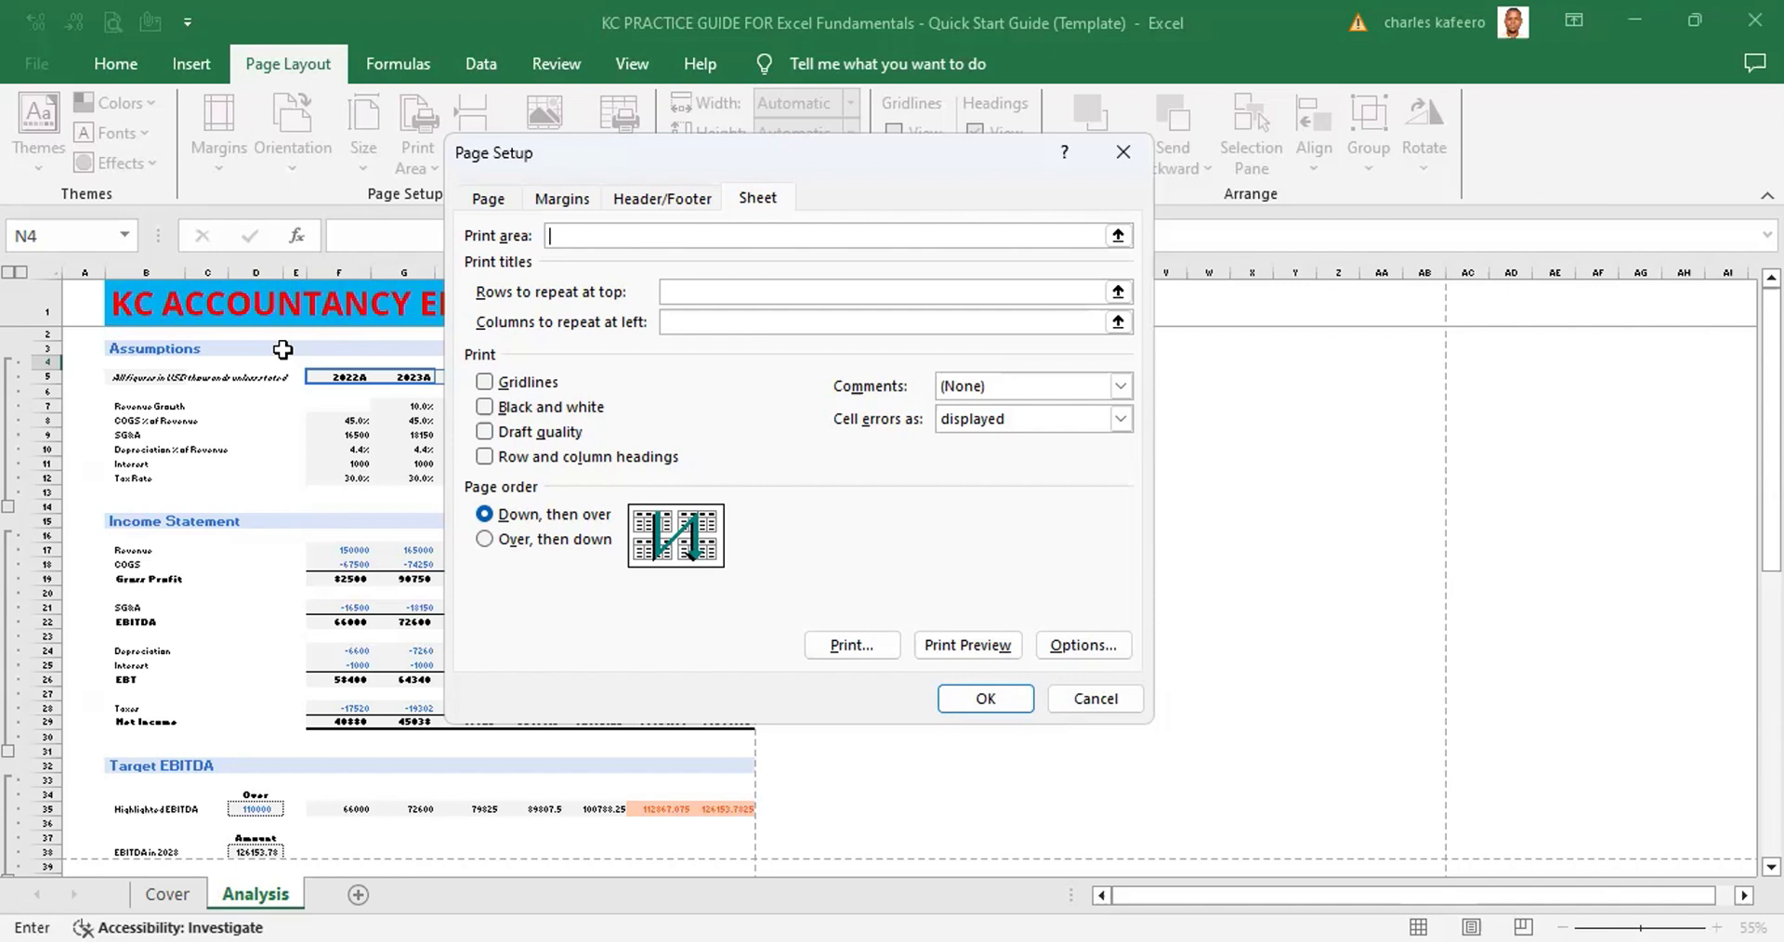
Select B3:L39 as the first print area range, covering the Assumptions, Income Statement and Target EBITDA sections
key("Up")
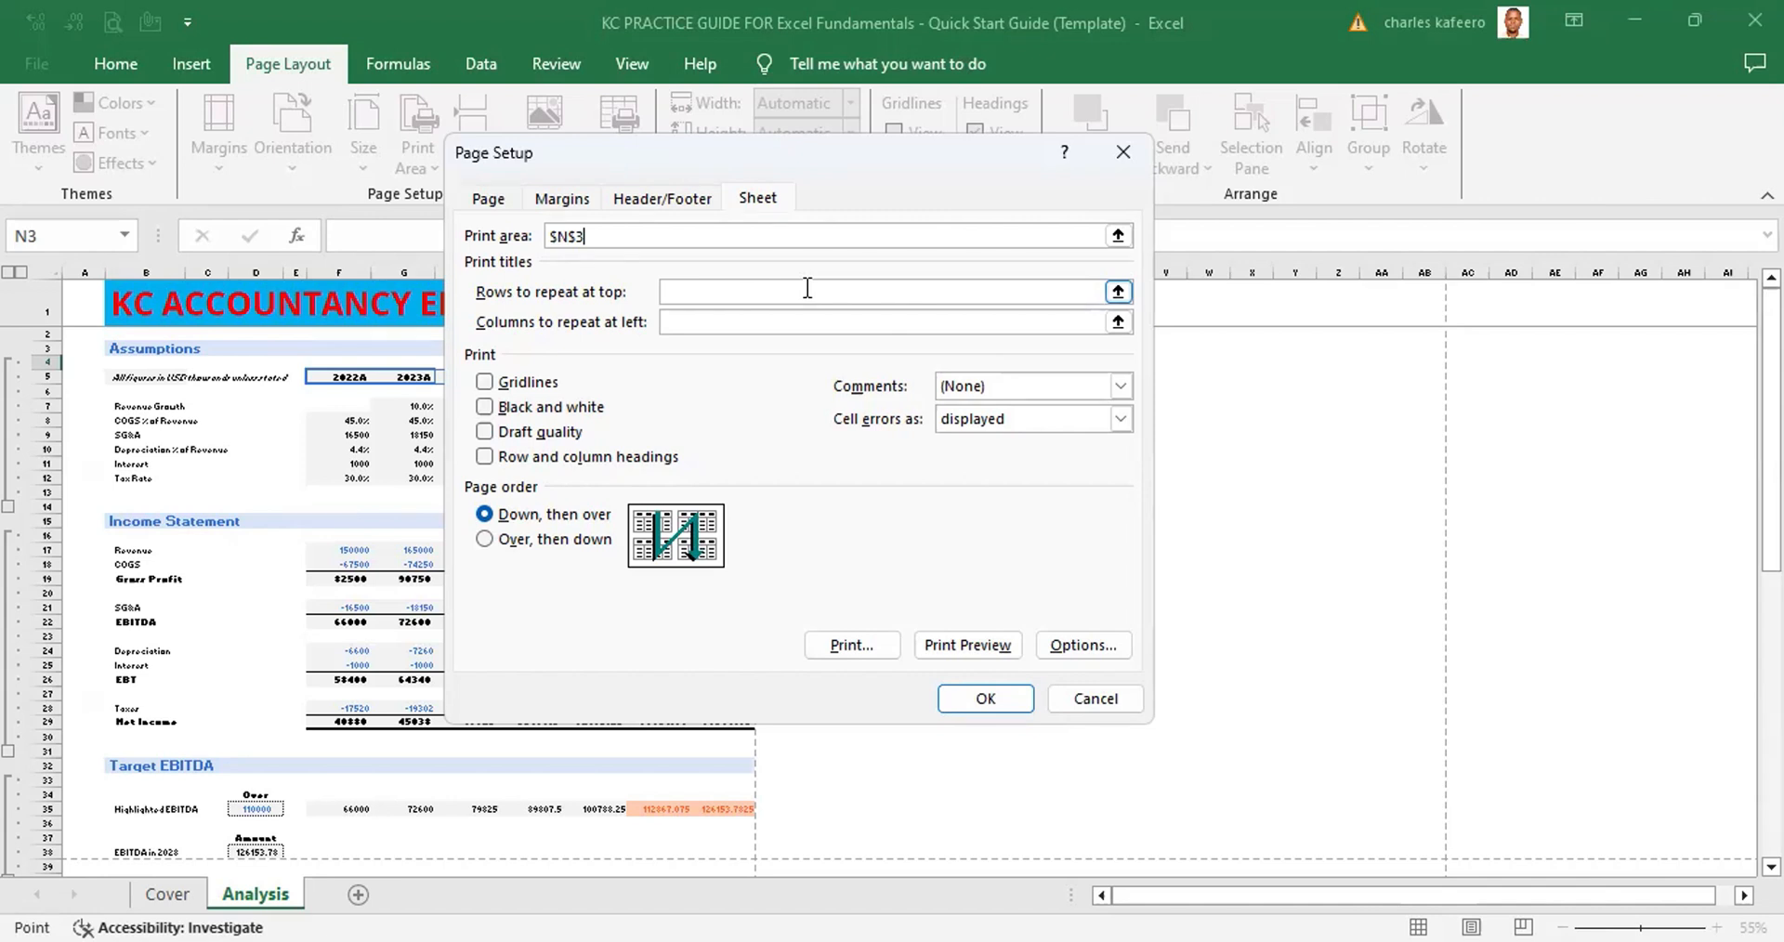
key("Down")
key("Down")
key("Left")
key("Left")
key("Left")
key("Left")
key("Left")
key("Left")
key("Left")
key("Left")
key("Left")
key("Left")
key("Left")
key("Left")
key("Left")
key("Up")
key("Up")
key("Right")
key("shift+Down")
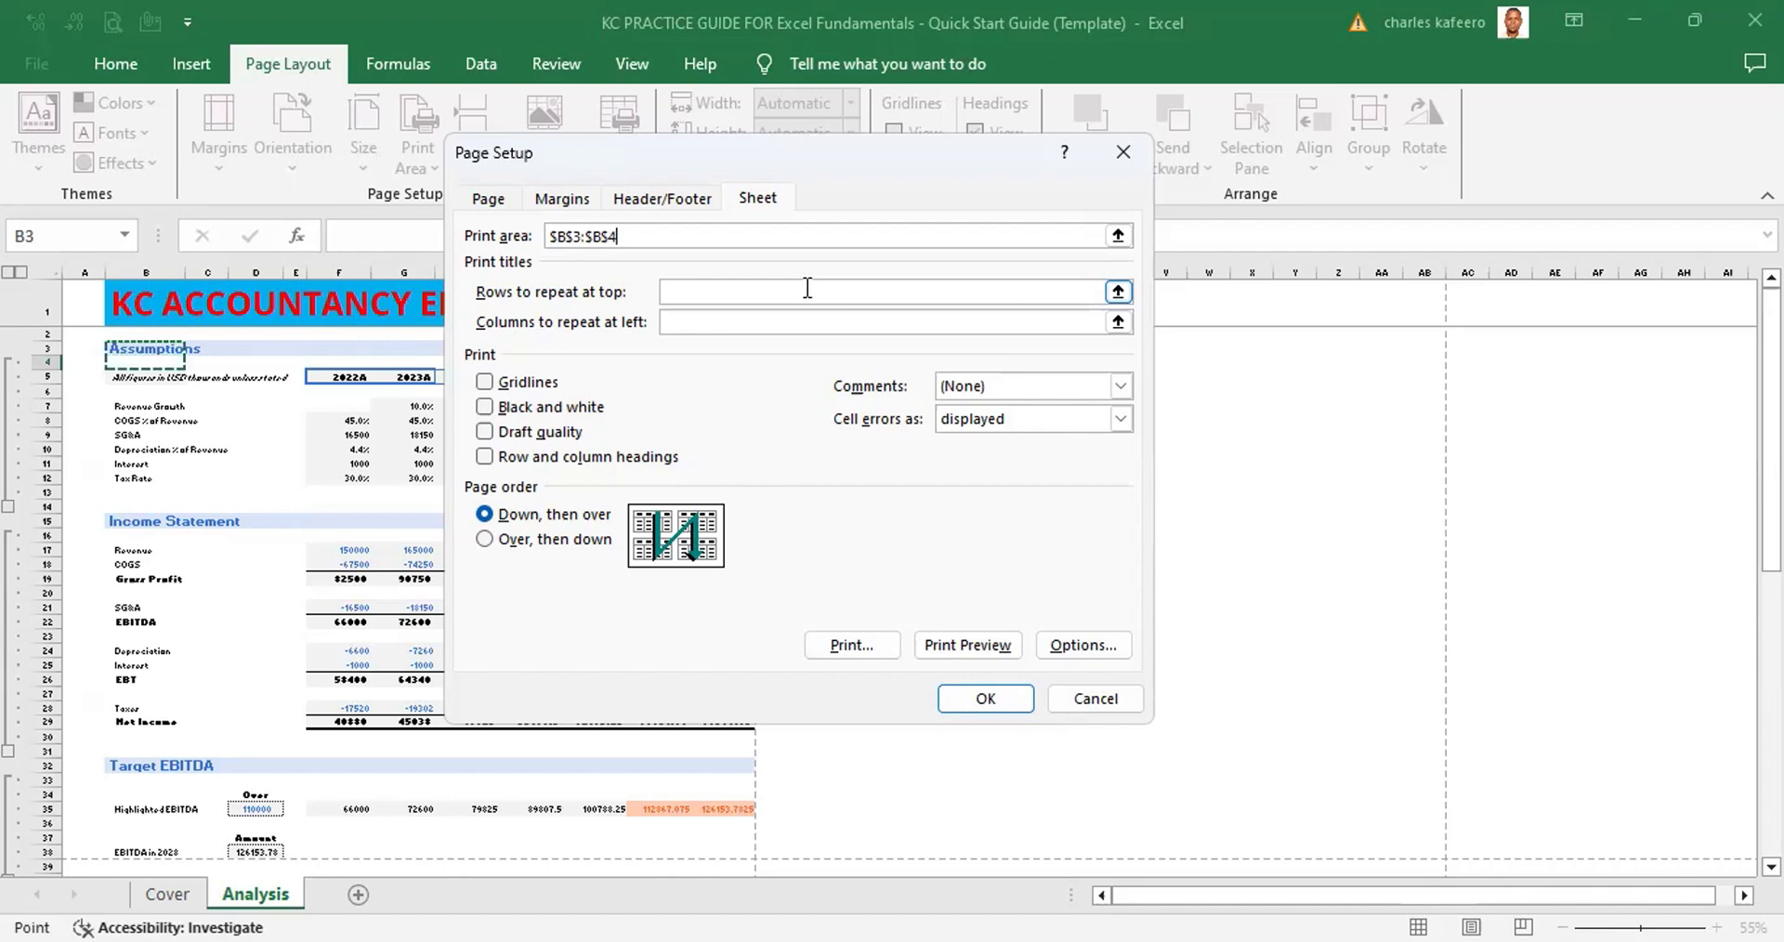
key("shift+Down")
key("shift+Down")
key("shift+Down")
key("shift+Down")
key("shift+Down")
key("shift+Down")
key("shift+Down")
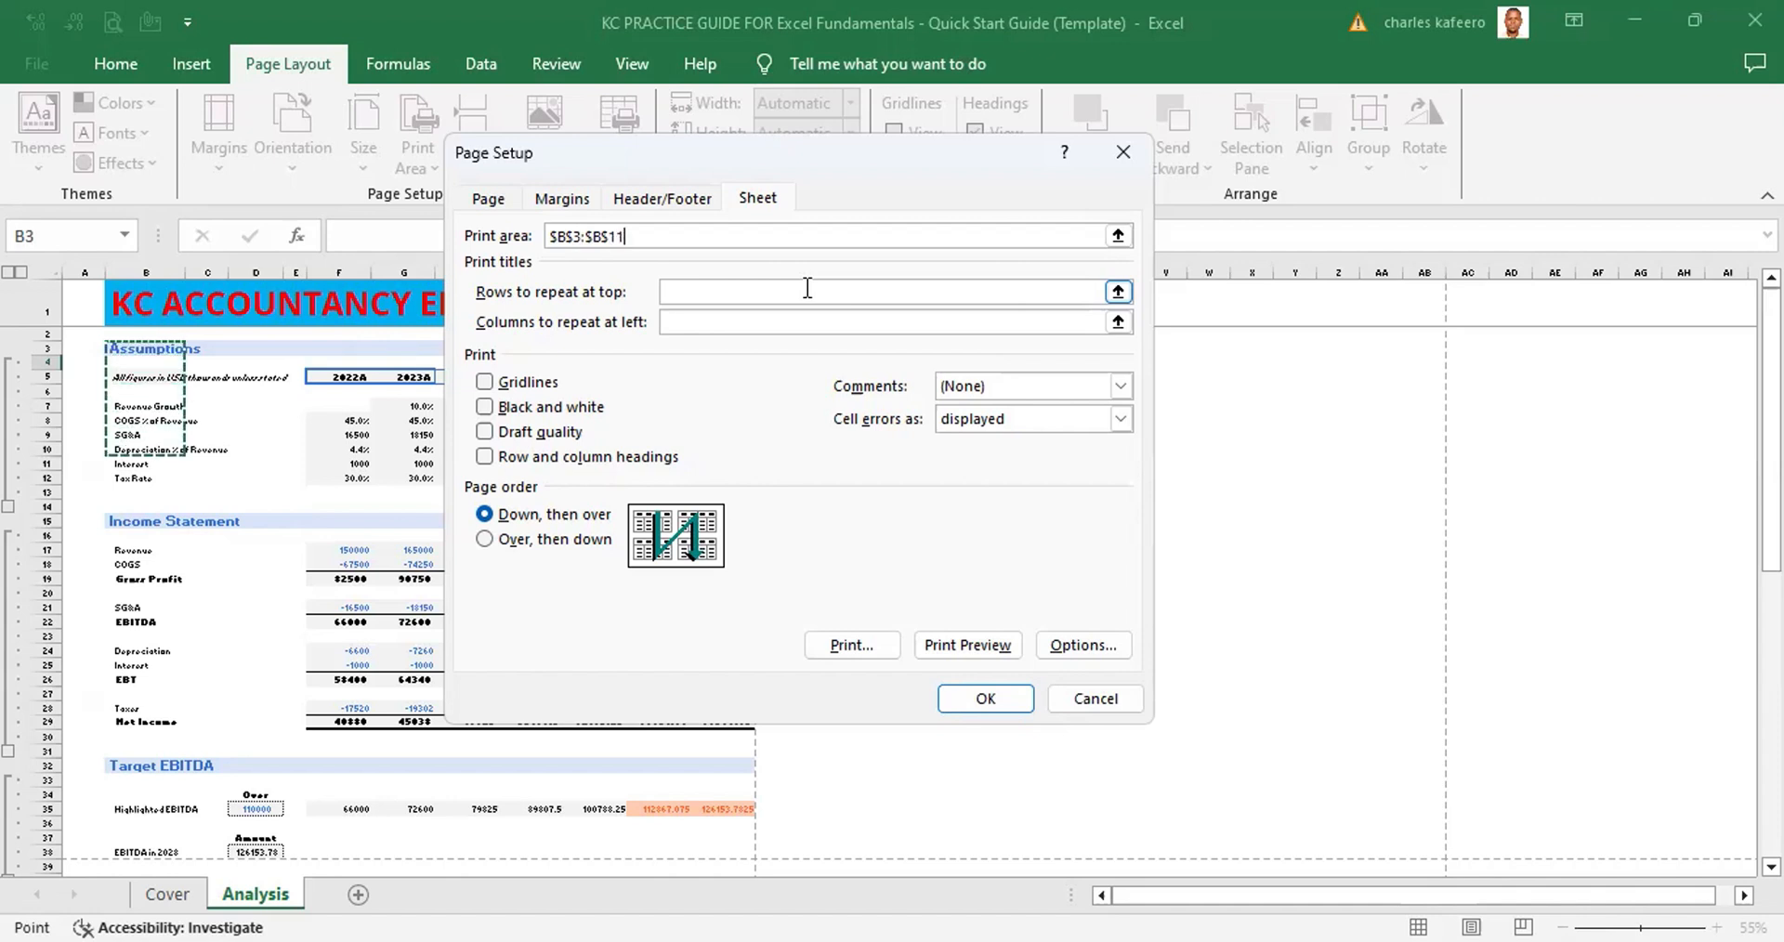
key("shift+Down")
key("shift+Down")
key("shift+Down")
key("shift+Down")
key("shift+Down")
key("shift+Down")
key("shift+Down")
key("shift+Down")
key("shift+Down")
key("shift+Down")
key("shift+Down")
key("shift+Down")
key("shift+Down")
key("shift+Down")
key("shift+Down")
key("shift+Down")
key("shift+Down")
key("shift+Down")
key("shift+Down")
key("shift+Down")
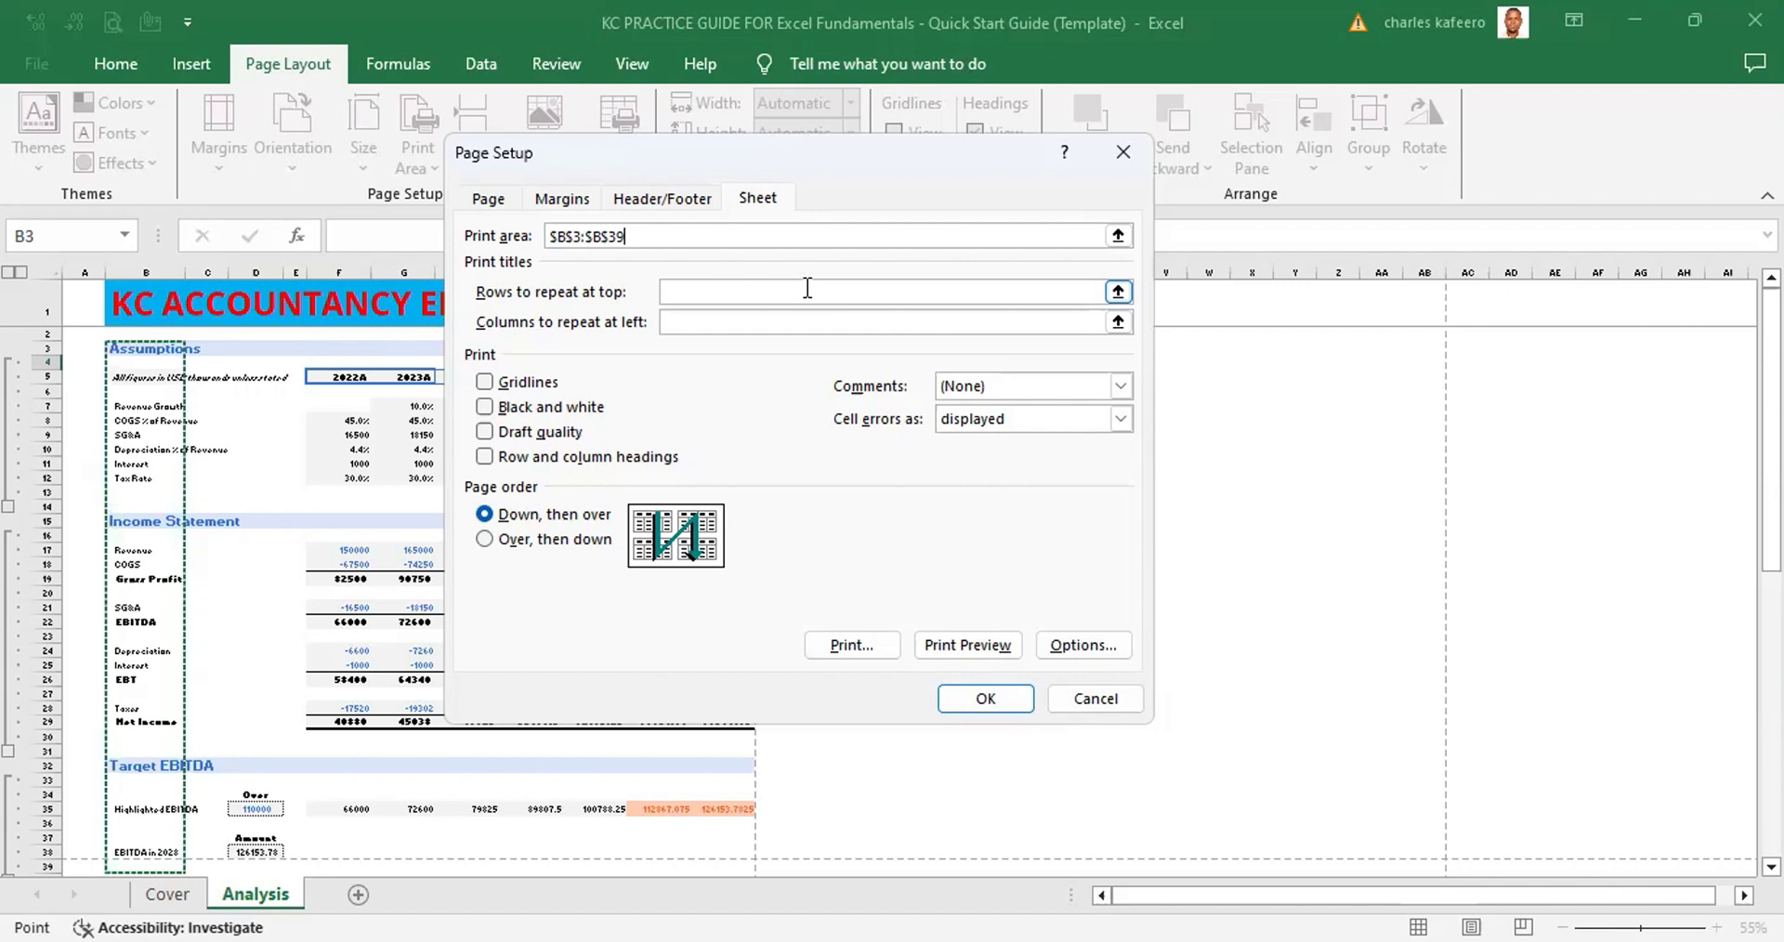
key("shift+Right")
key("shift+Right")
key("shift+Right")
key("shift+Right")
key("shift+Right")
key("shift+Right")
key("shift+Right")
key("shift+Right")
key("shift+Right")
key("shift+Right")
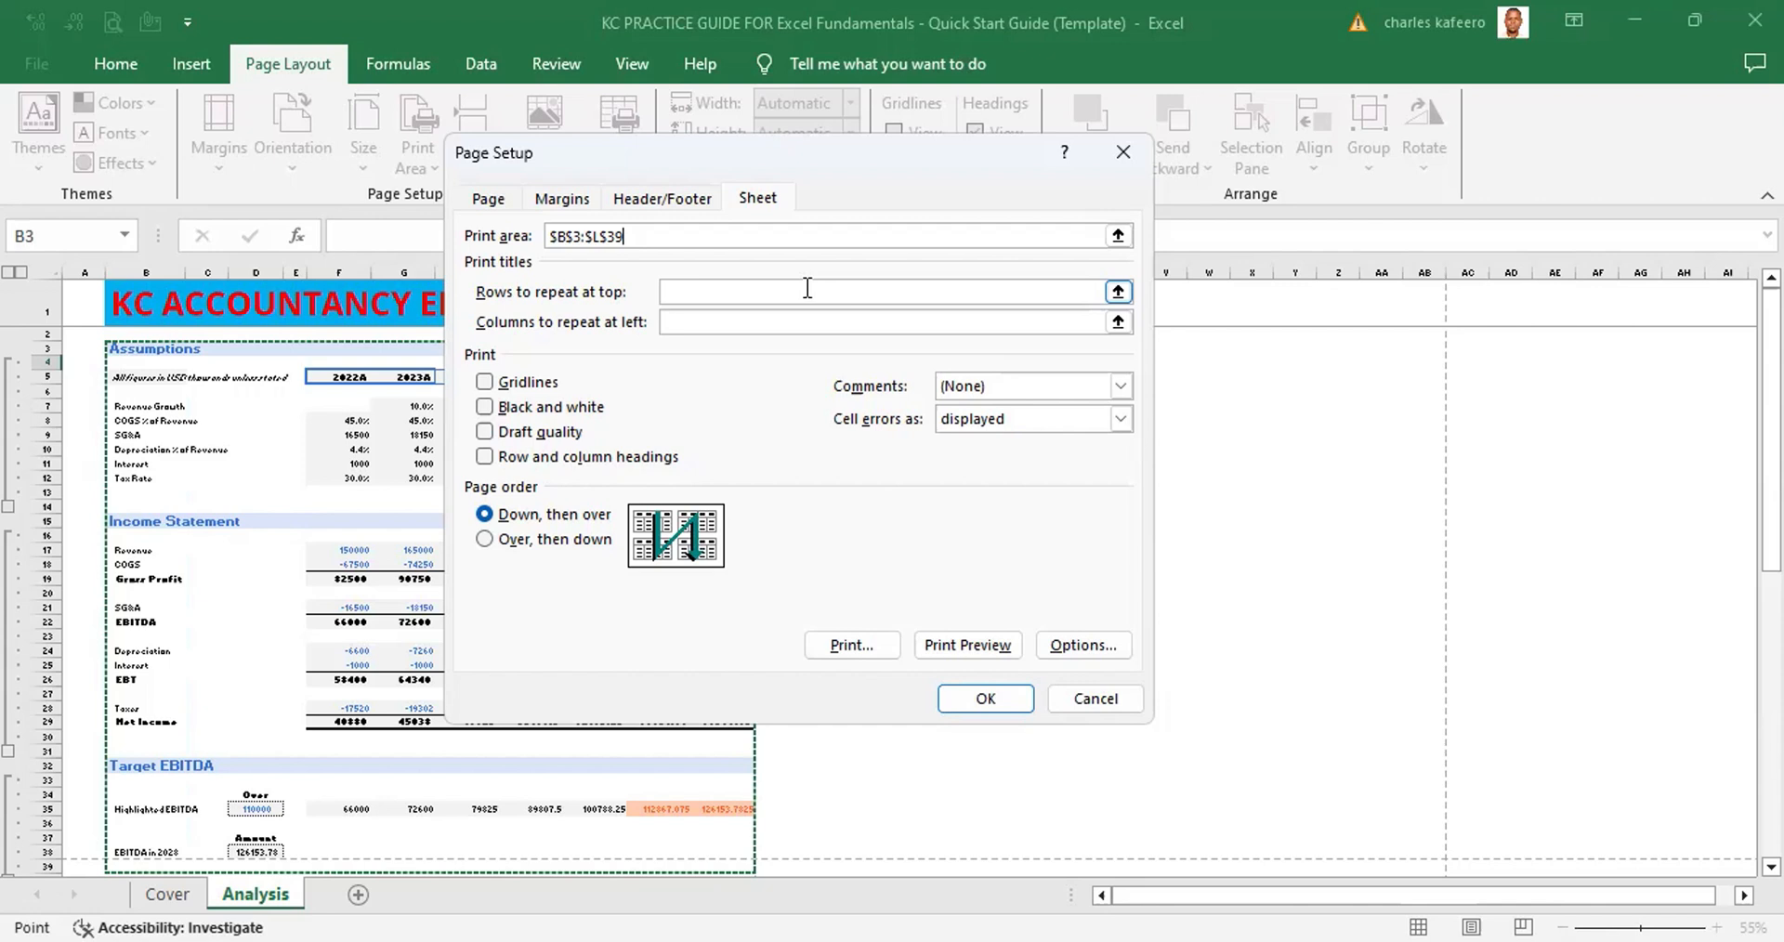
Add a second print area range after B3:L39, starting at cell B41, the COMMON SIZE heading
type(",")
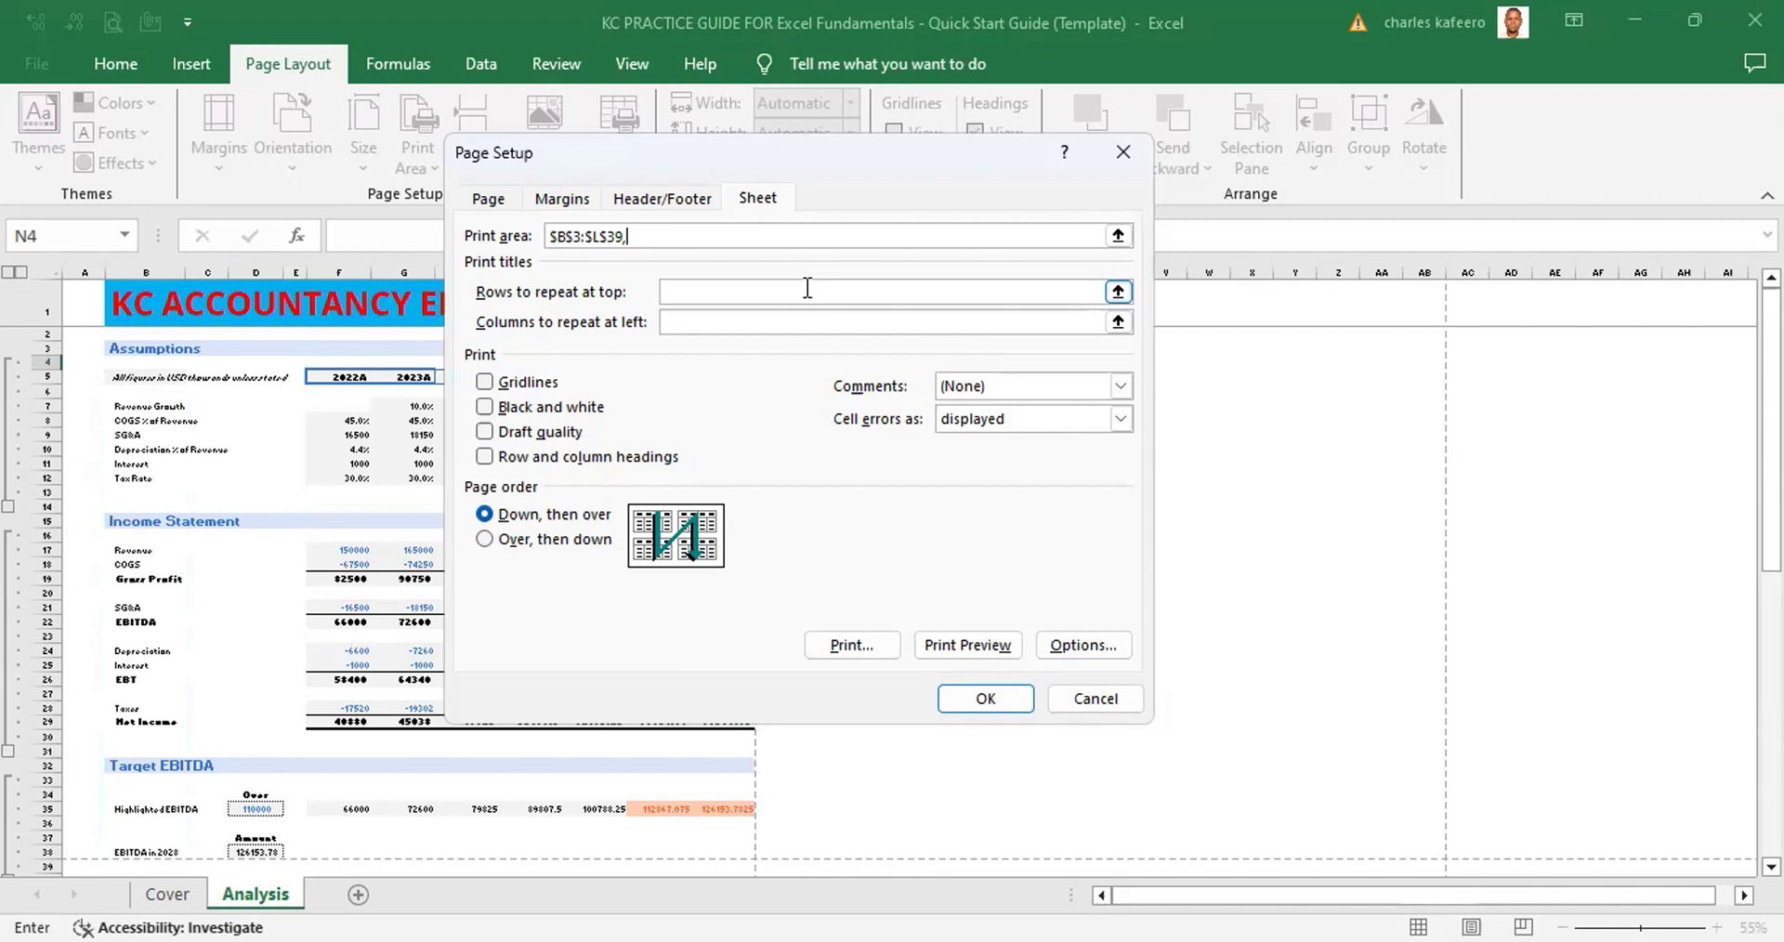
key("Down")
key("Down")
key("Left")
key("Left")
key("Left")
key("Left")
key("Left")
key("Left")
key("Left")
key("Left")
key("Left")
key("Left")
key("Left")
key("Left")
key("Left")
key("Right")
key("Down")
key("Down")
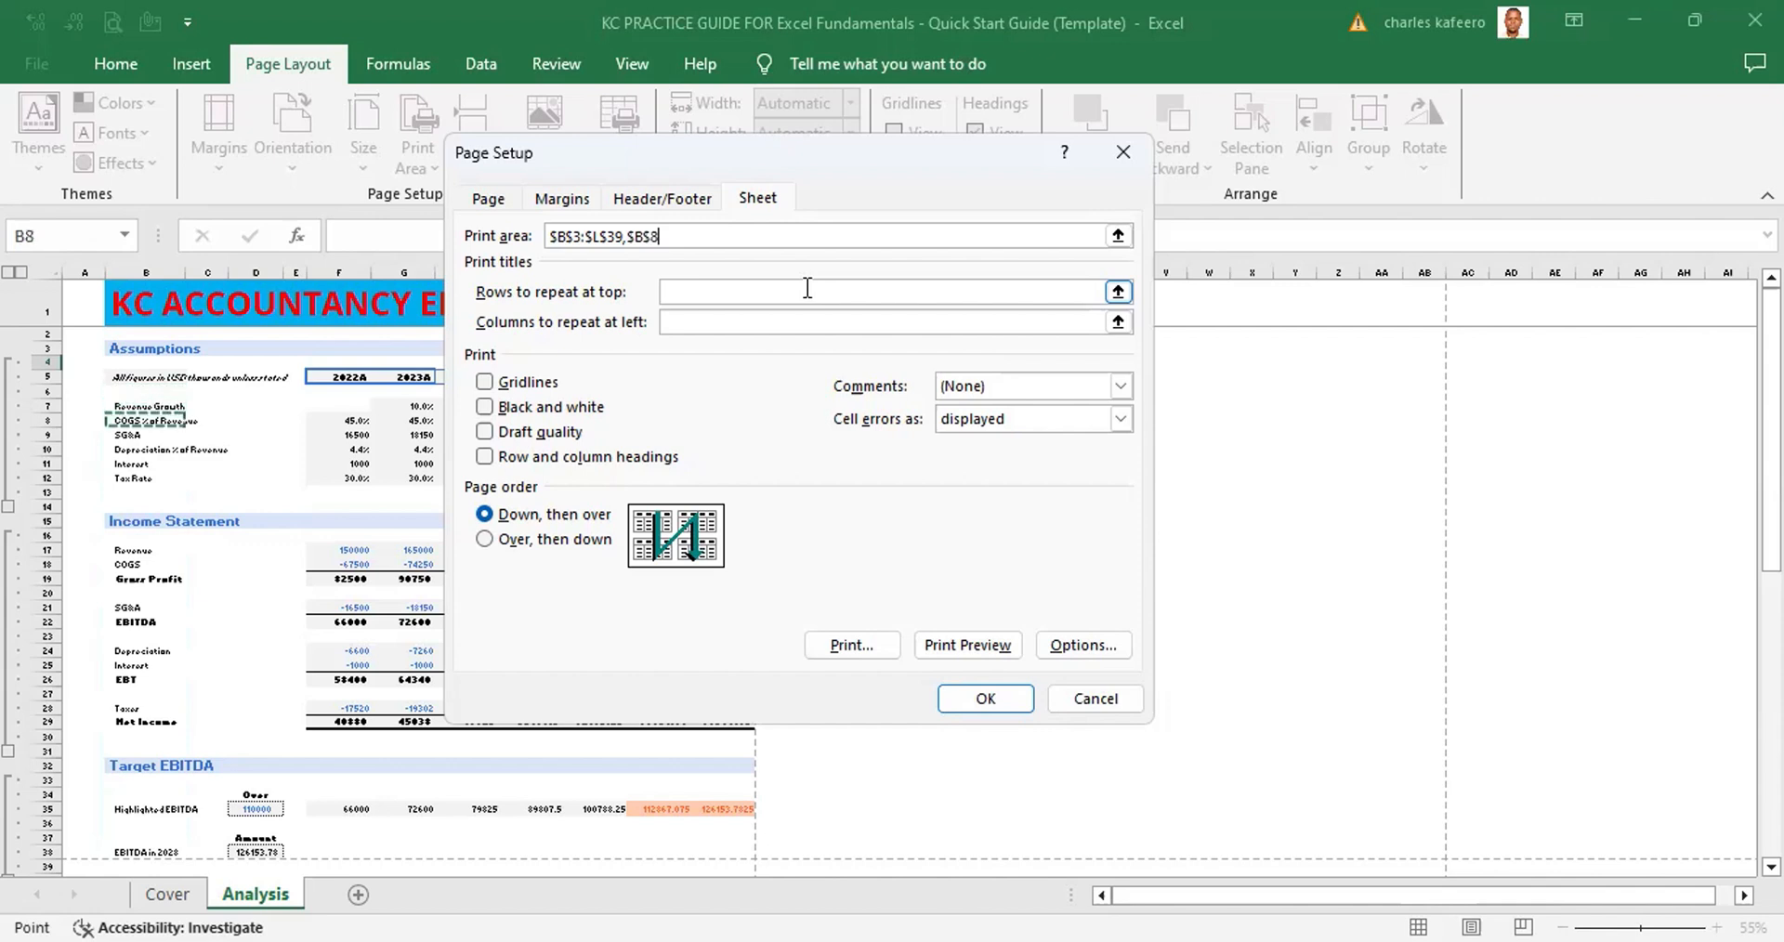
key("Down")
key("Down")
key("Down")
key("Down")
key("Down")
key("Down")
key("Down")
key("Down")
key("Down")
key("Down")
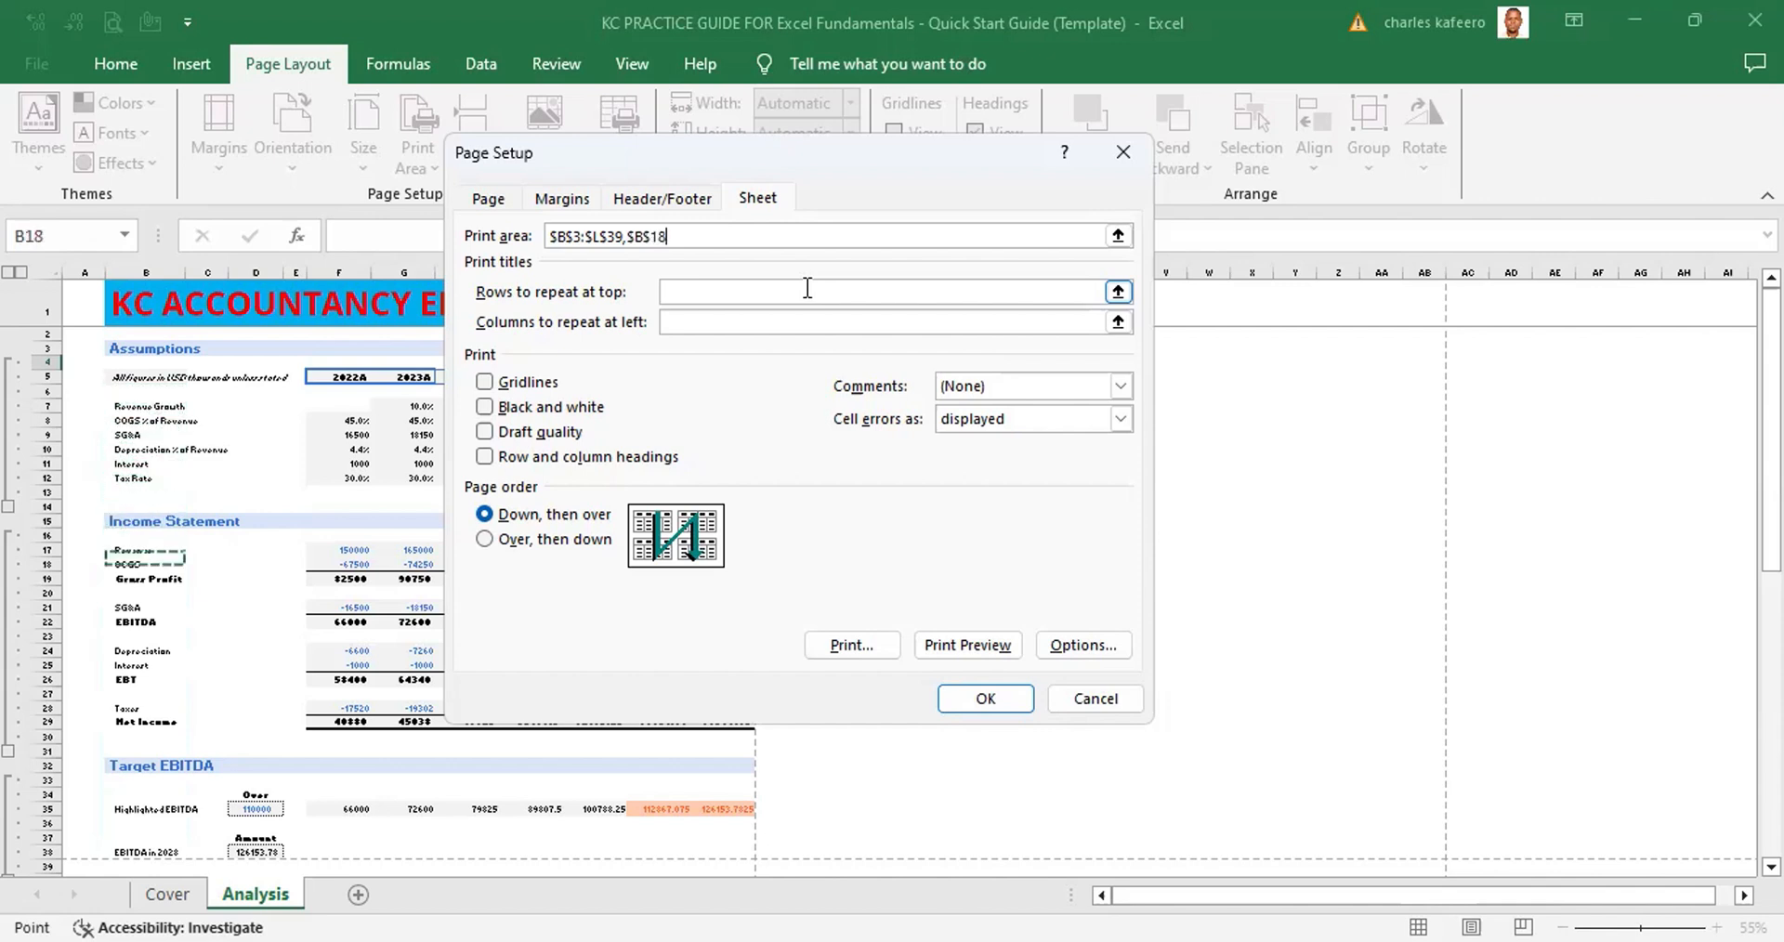
key("Down")
key("Down")
key("Down")
key("Down")
key("Down")
key("Down")
key("Down")
key("Down")
key("Down")
key("Down")
key("Down")
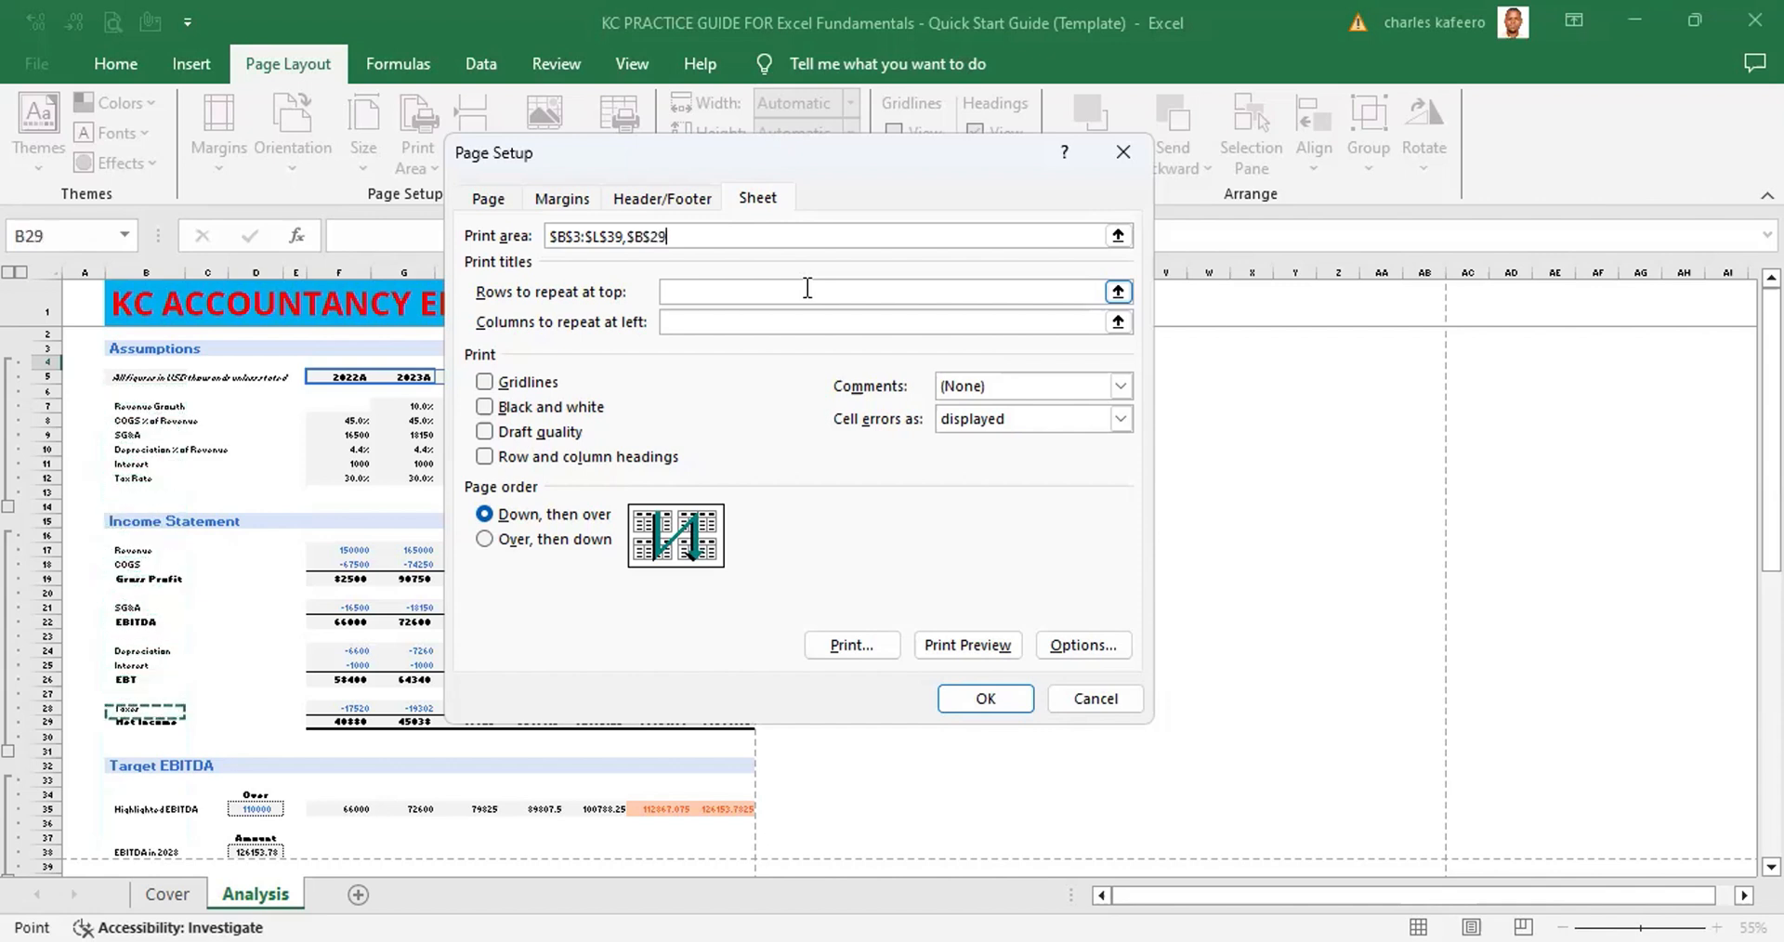
key("Down")
key("Down")
key("Down")
key("Down")
key("Down")
key("Down")
key("Down")
key("Down")
key("Down")
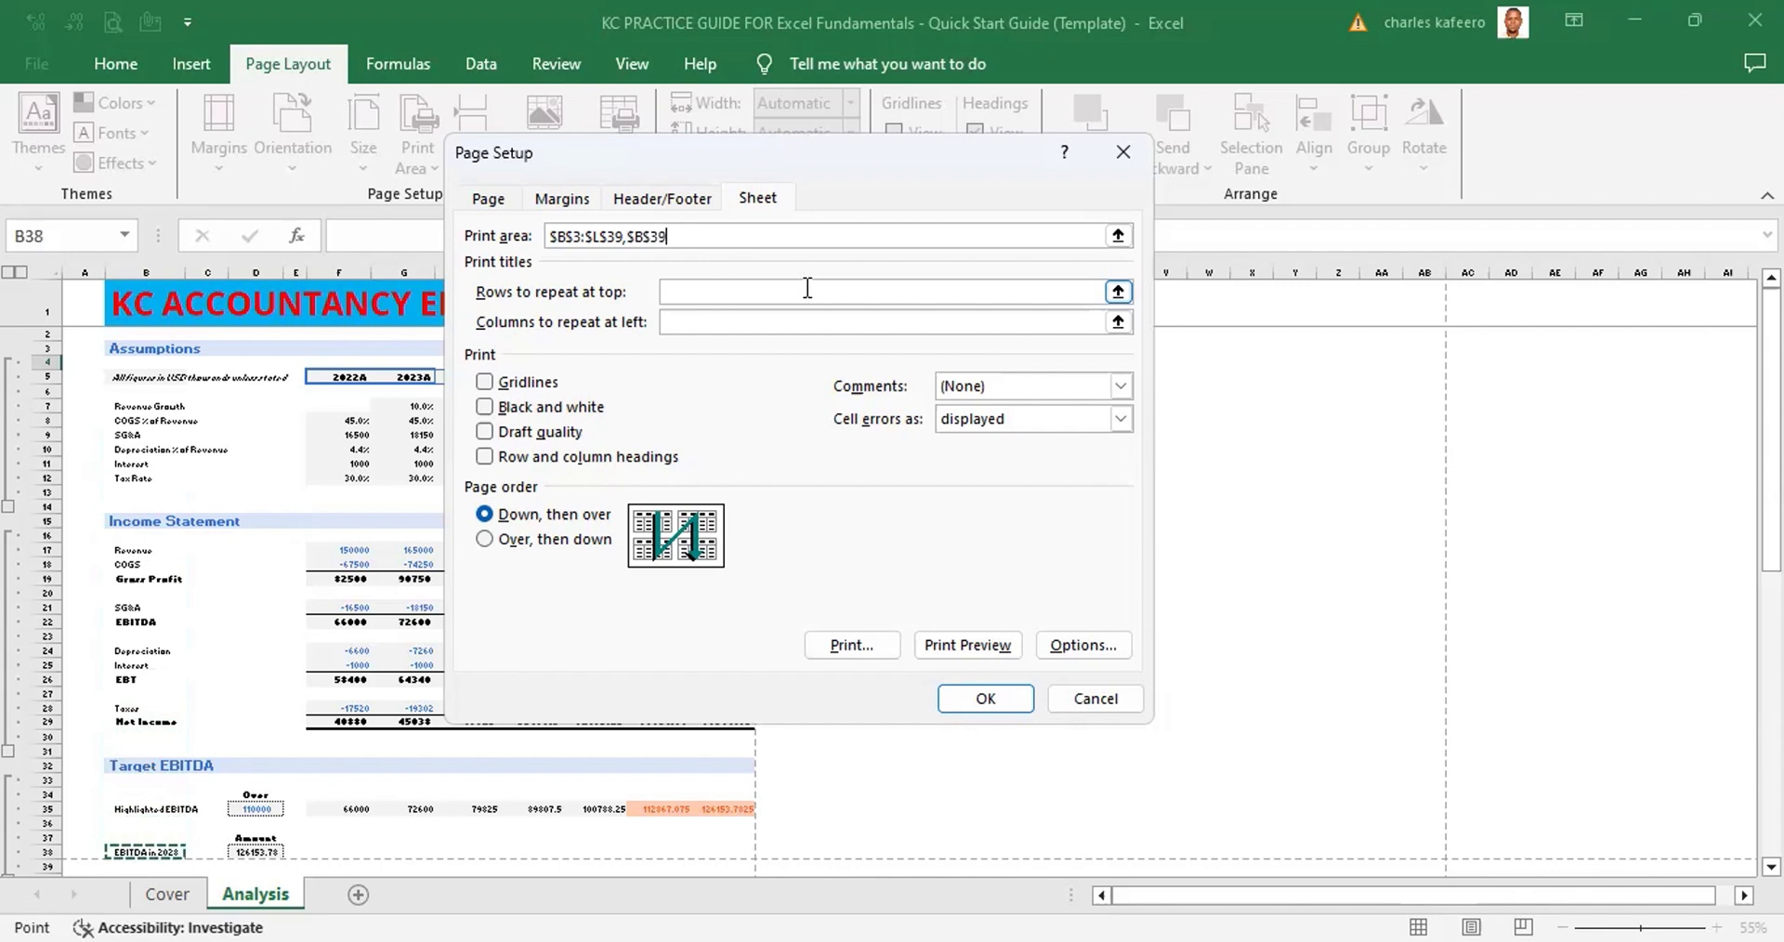
key("Down")
key("Down")
key("Down")
key("Down")
key("Down")
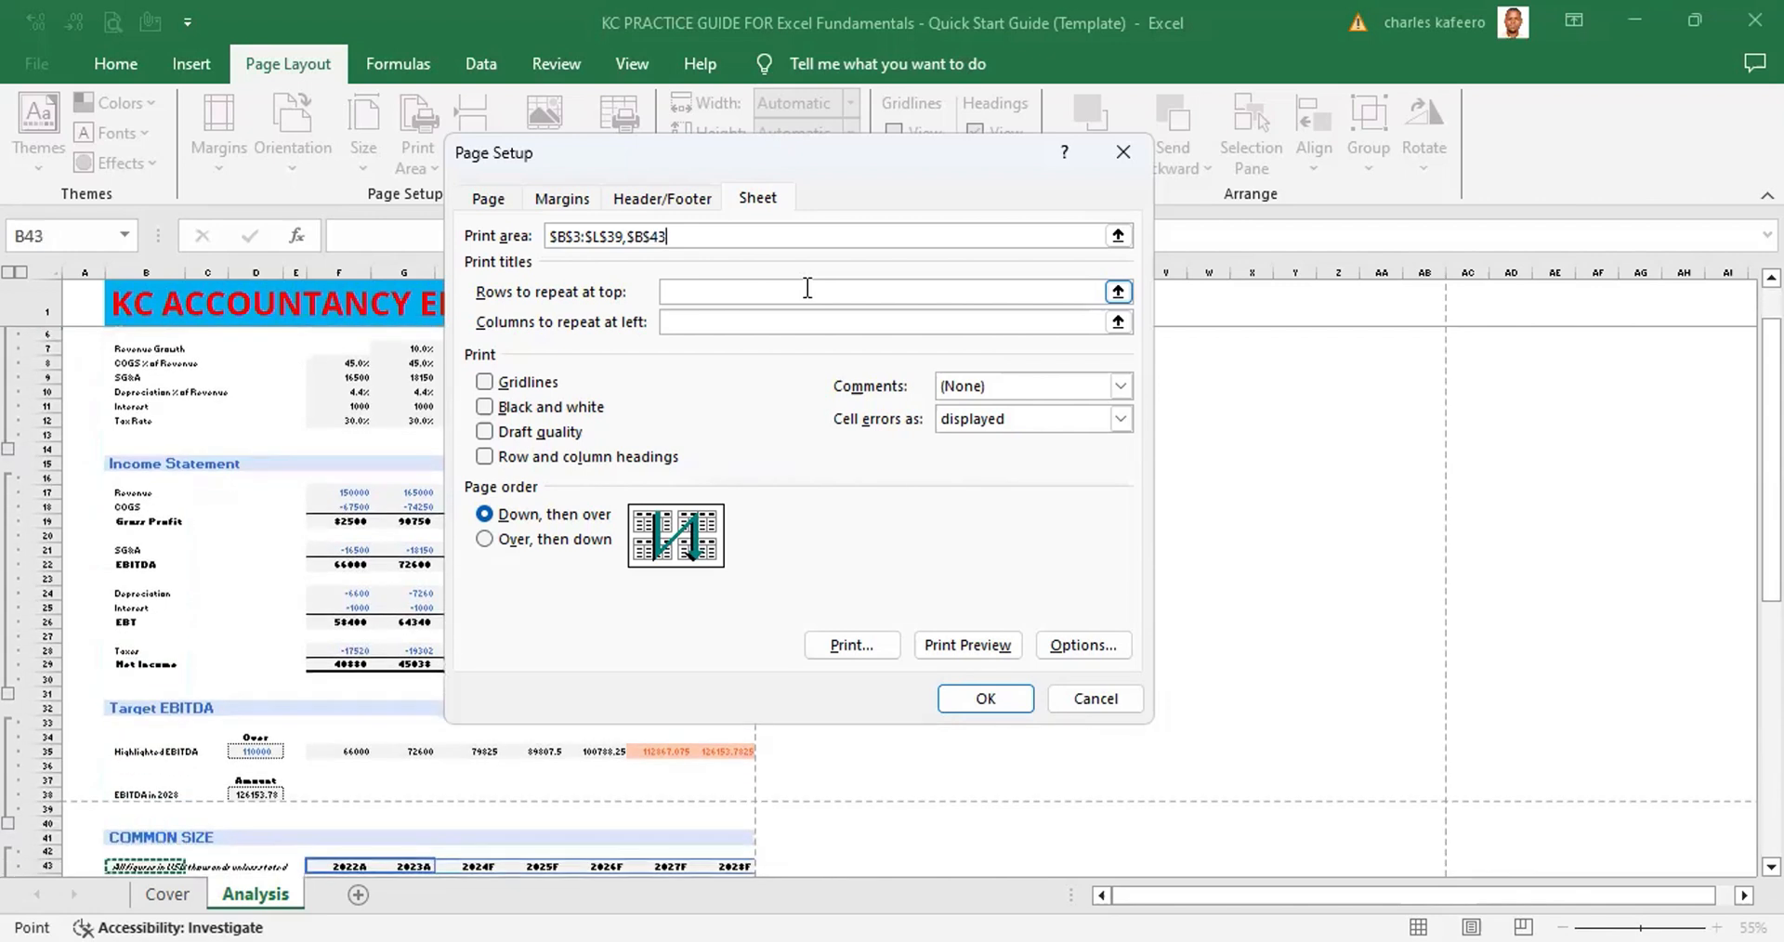
key("Up")
key("Up")
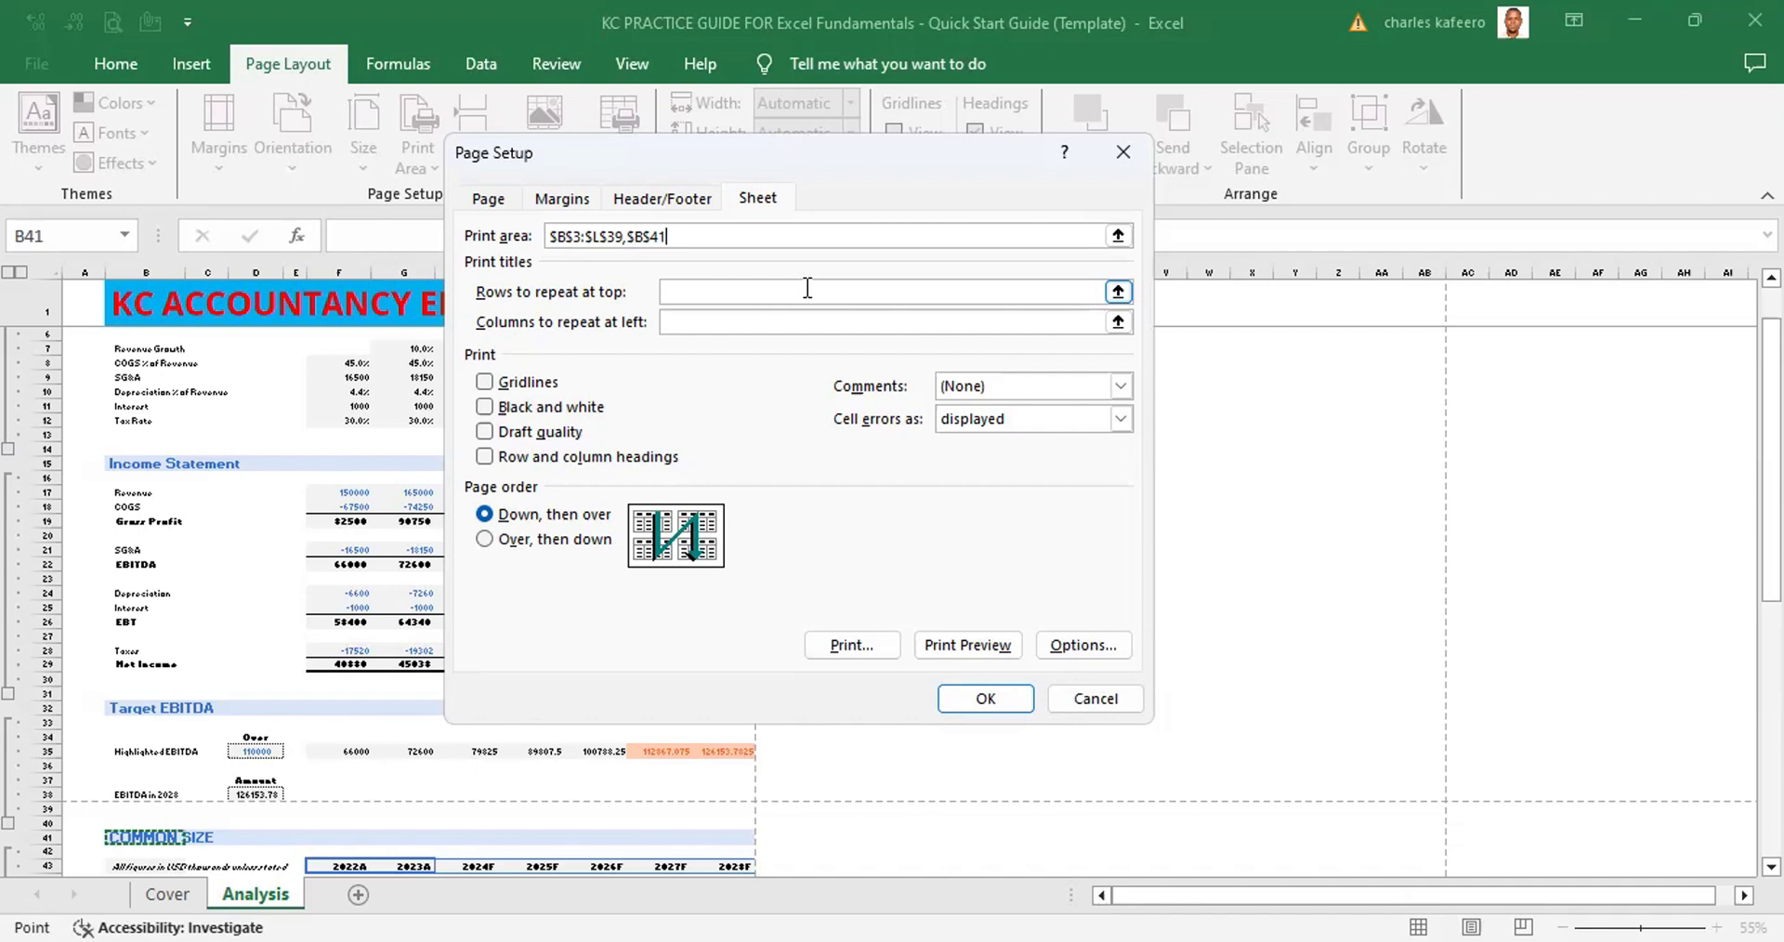
Extend the second print area range from B41 to L58 to cover the COMMON SIZE section, and apply the page setup
key("shift+Right")
key("shift+Right")
key("shift+Right")
key("shift+Right")
key("shift+Right")
key("shift+Right")
key("shift+Right")
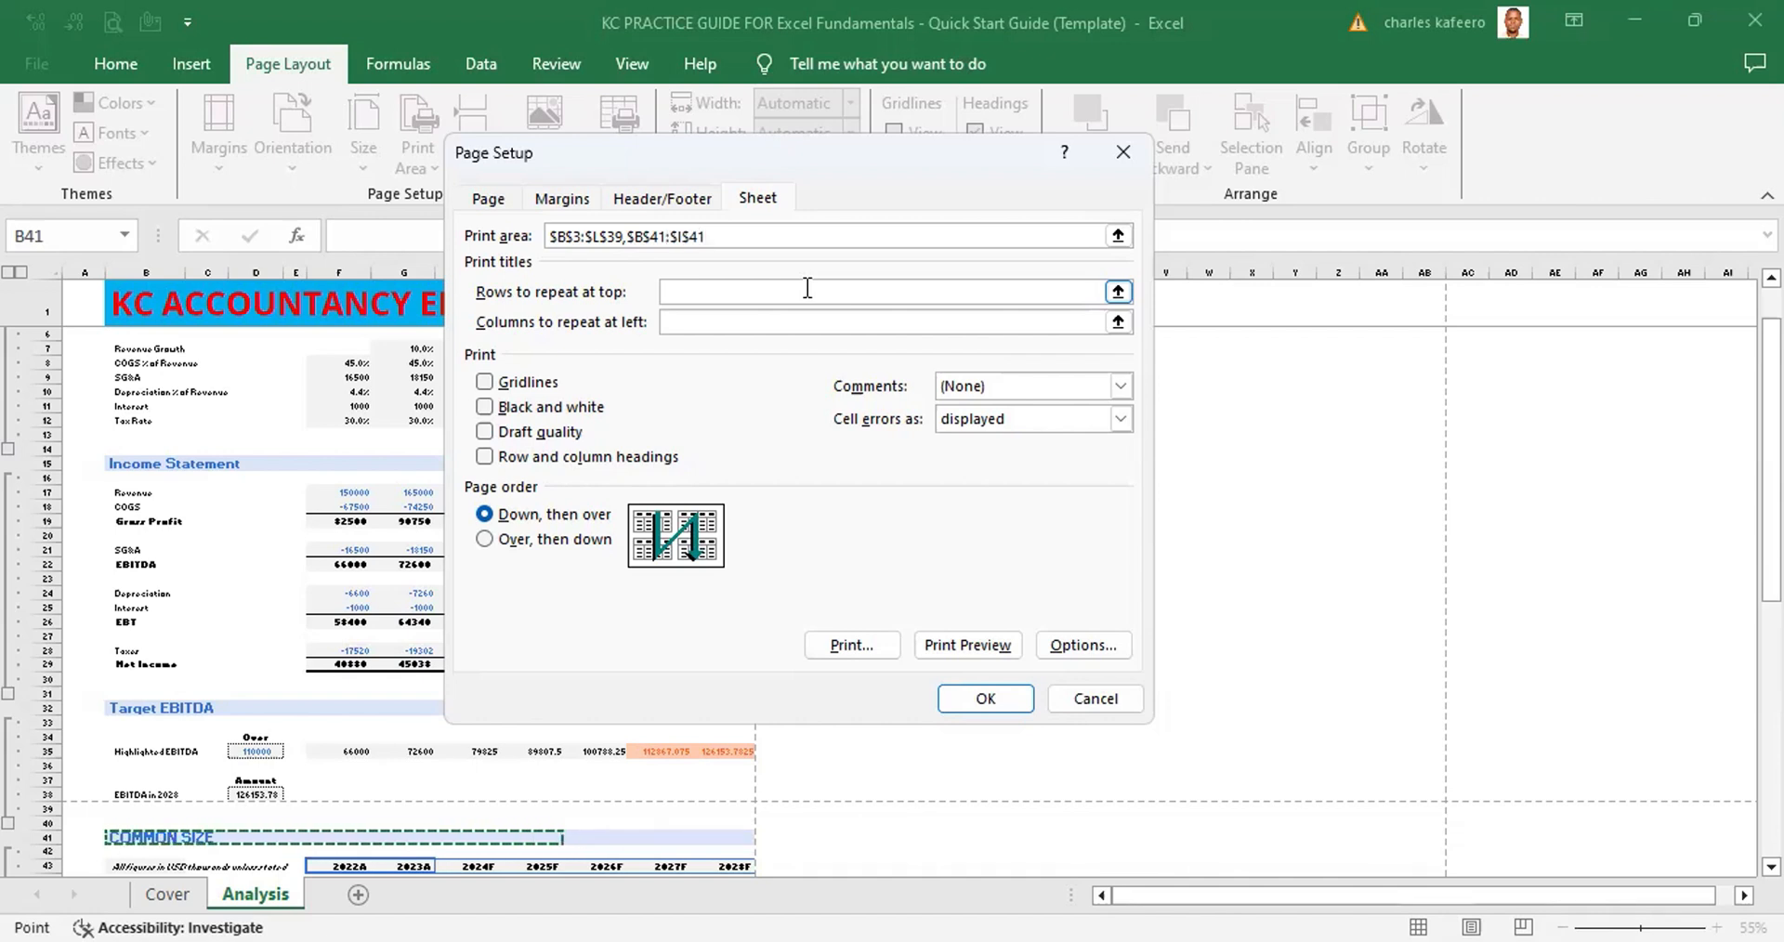
key("shift+Right")
key("shift+Right")
key("shift+Right")
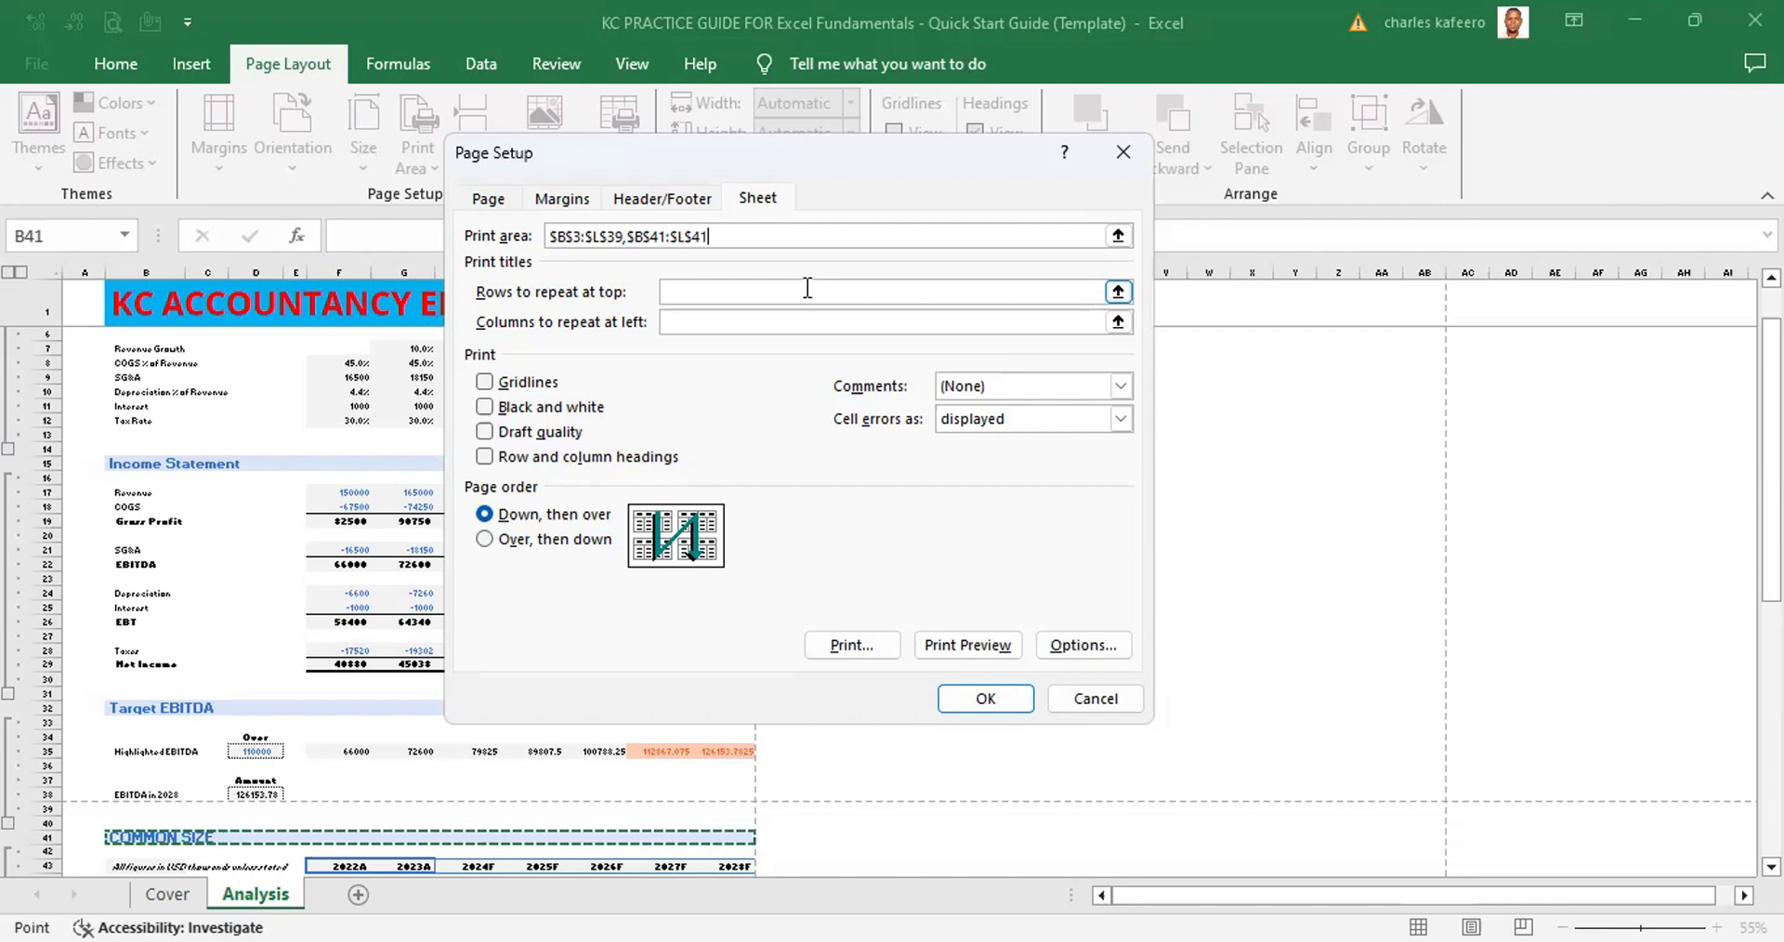
key("shift+Down")
key("shift+Down")
key("shift+Down")
key("shift+Down")
key("shift+Down")
key("shift+Down")
key("shift+Down")
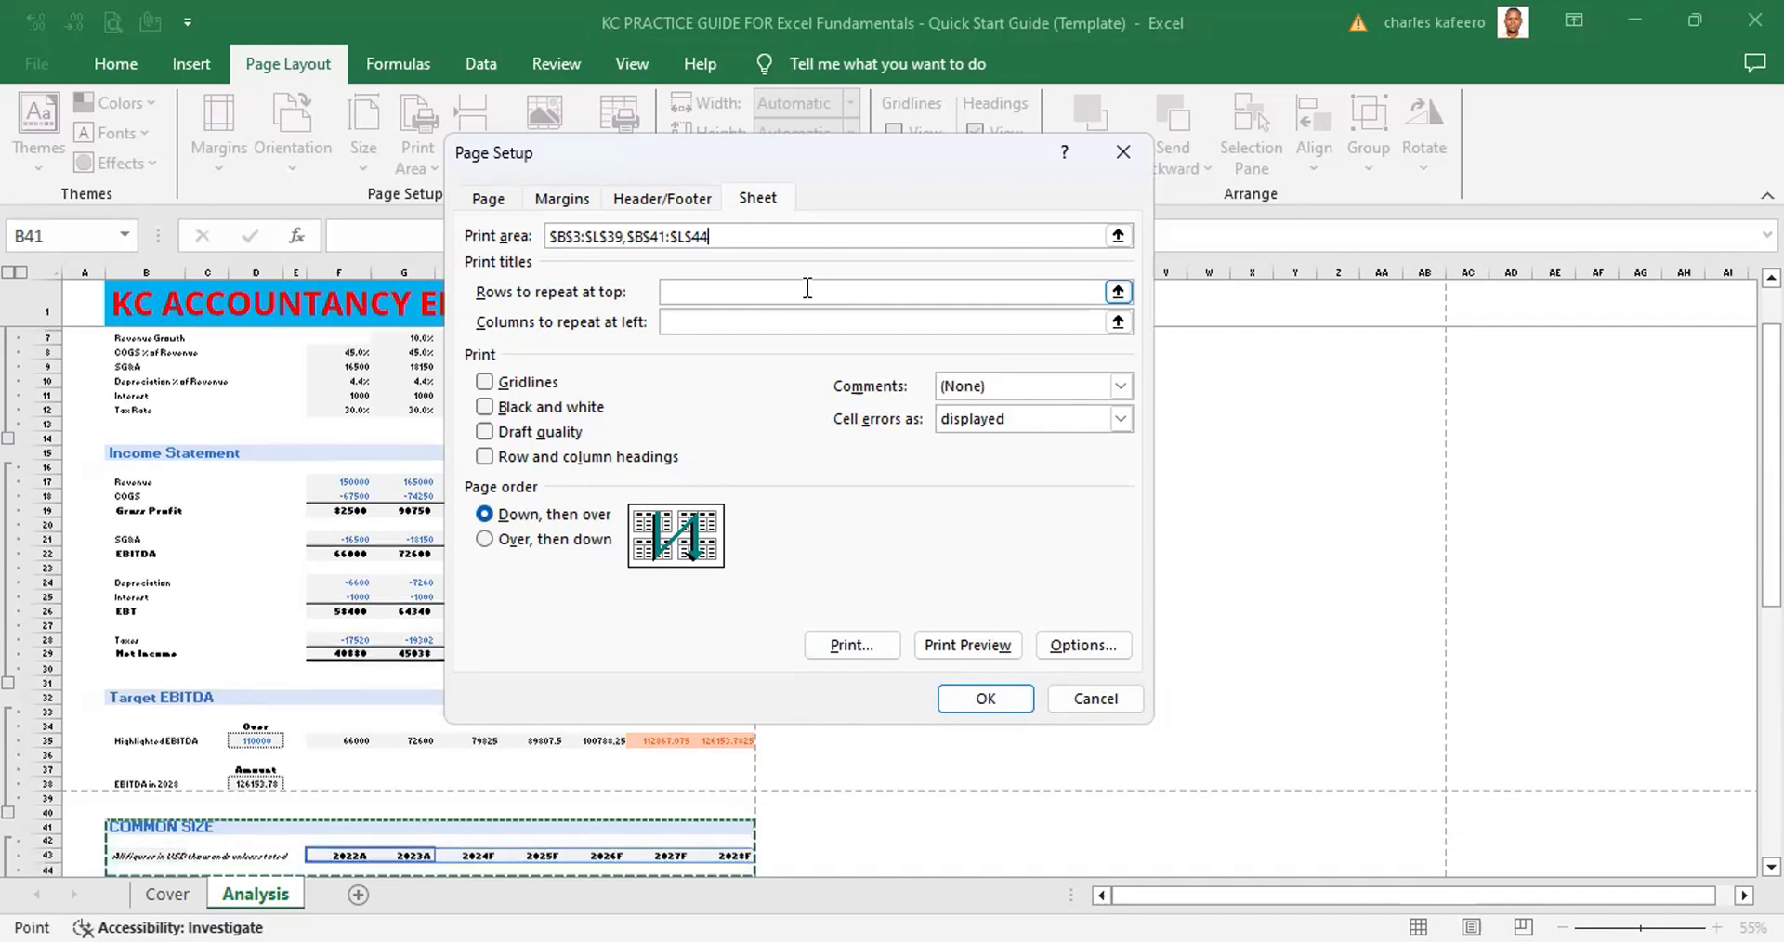
key("shift+Down")
key("shift+Down")
key("shift+Down")
key("shift+Down")
key("shift+Down")
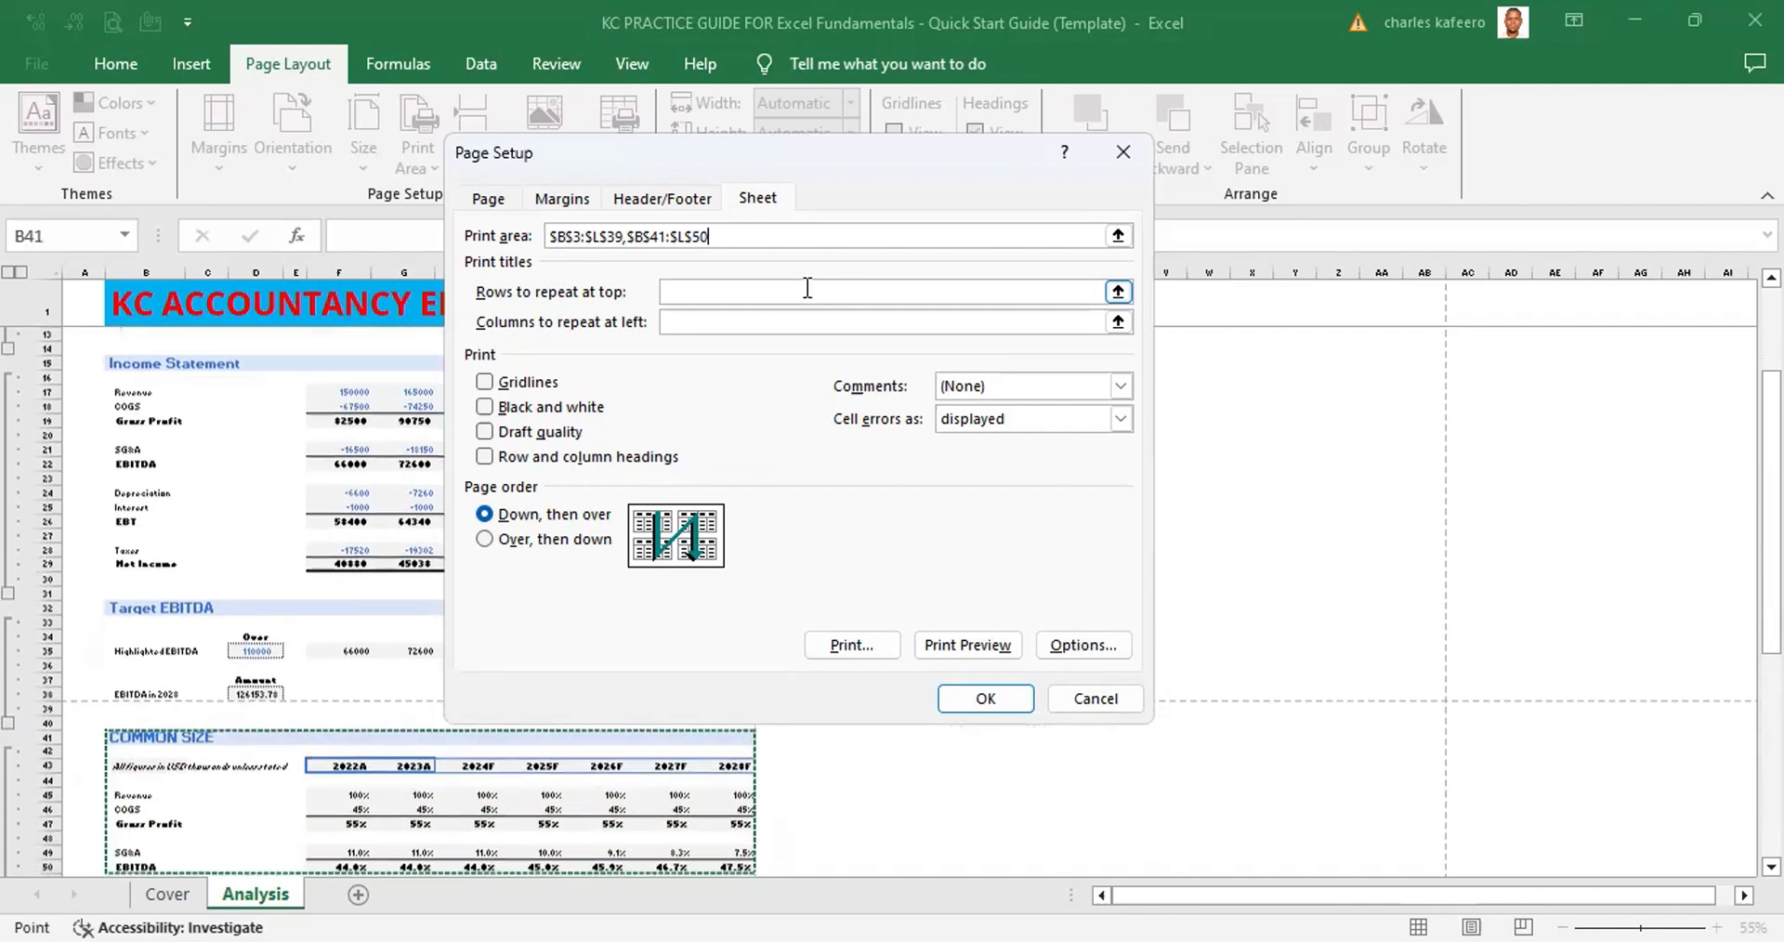
key("shift+Down")
key("shift+Down")
key("shift+Down")
key("shift+Down")
key("shift+Down")
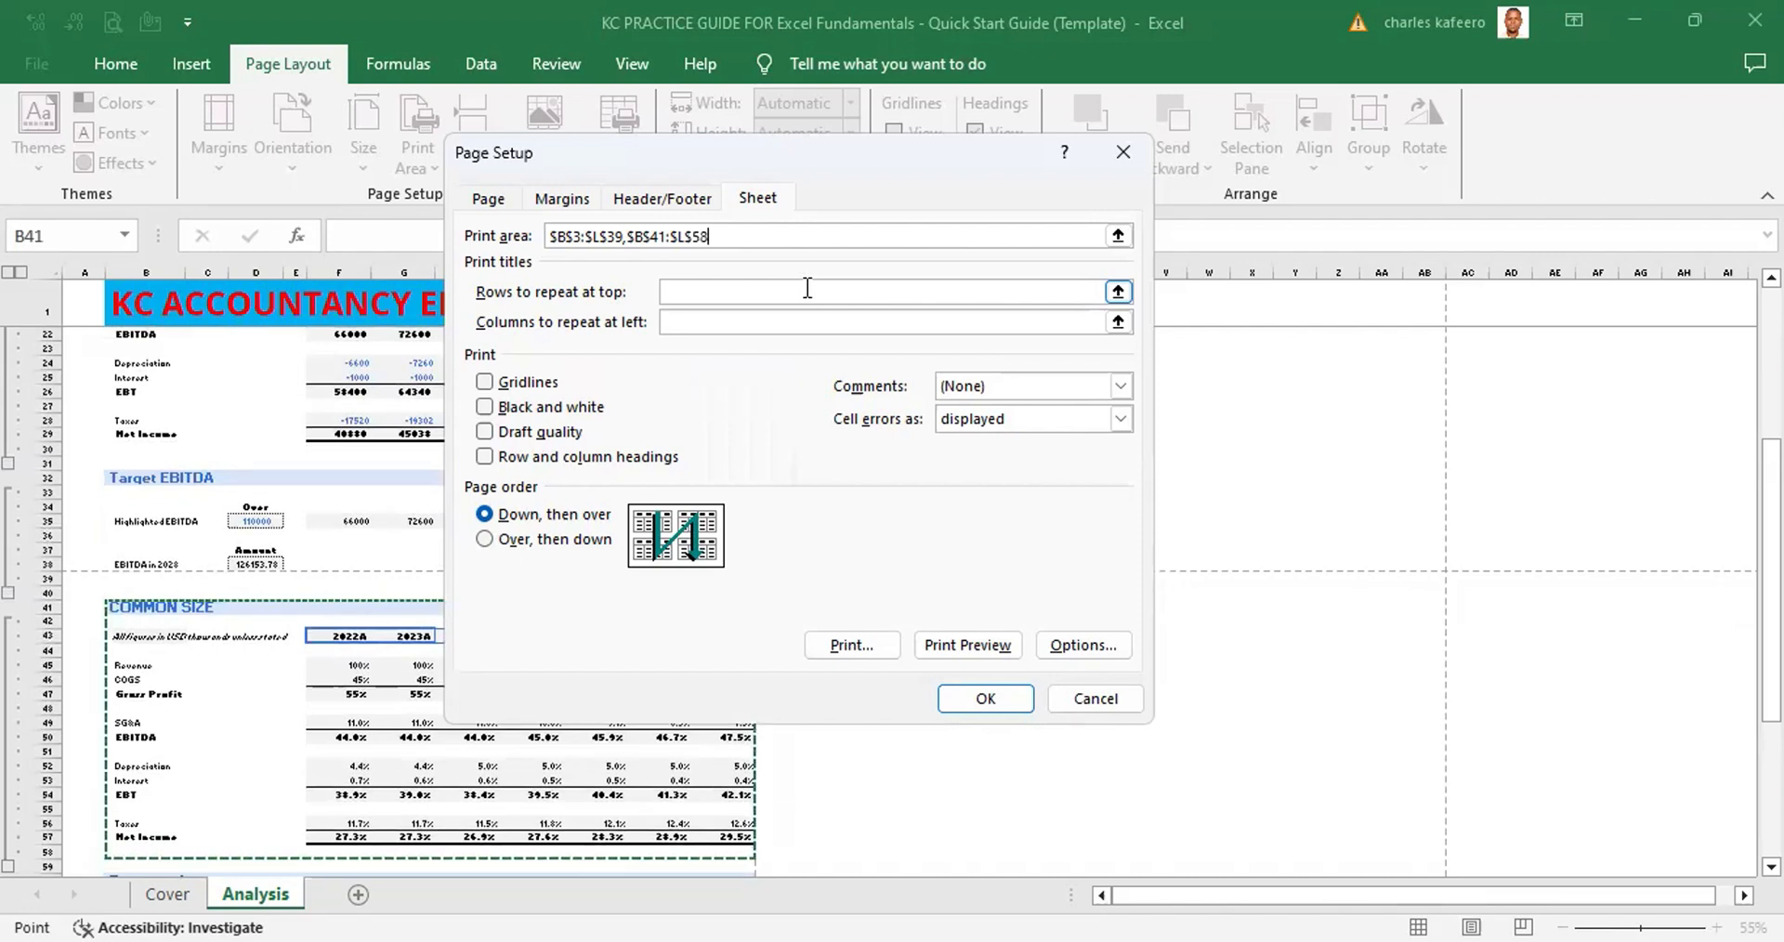
key("shift+Up")
key("shift+Up")
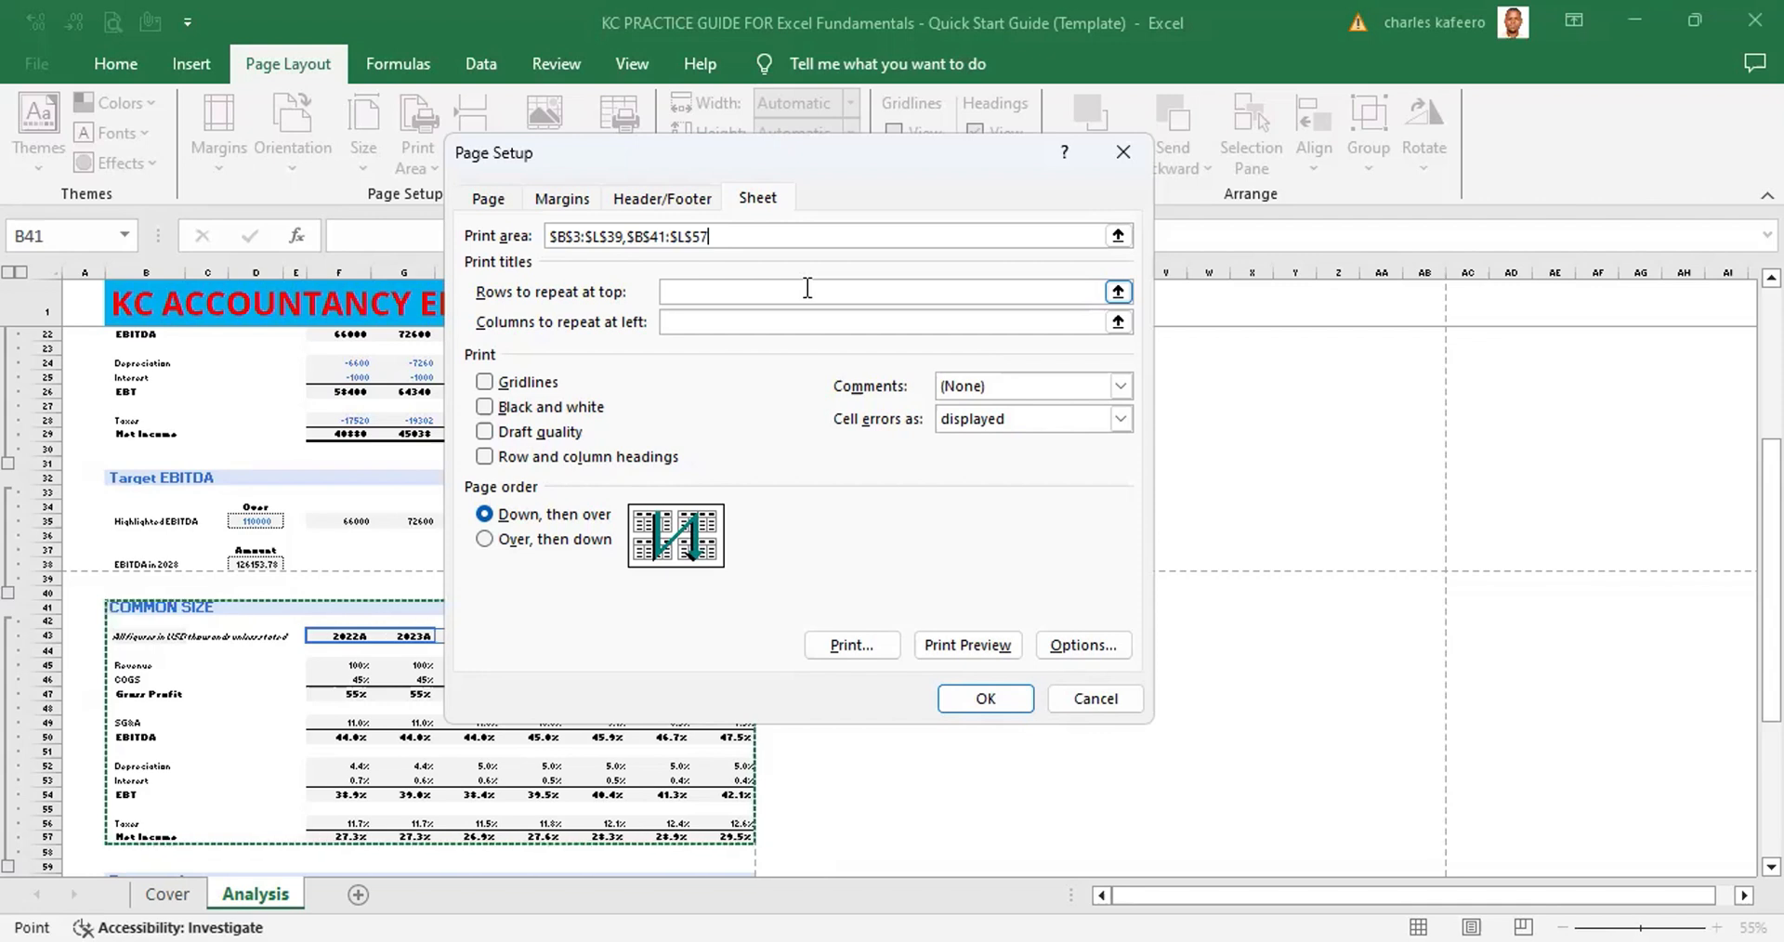
key("shift+Down")
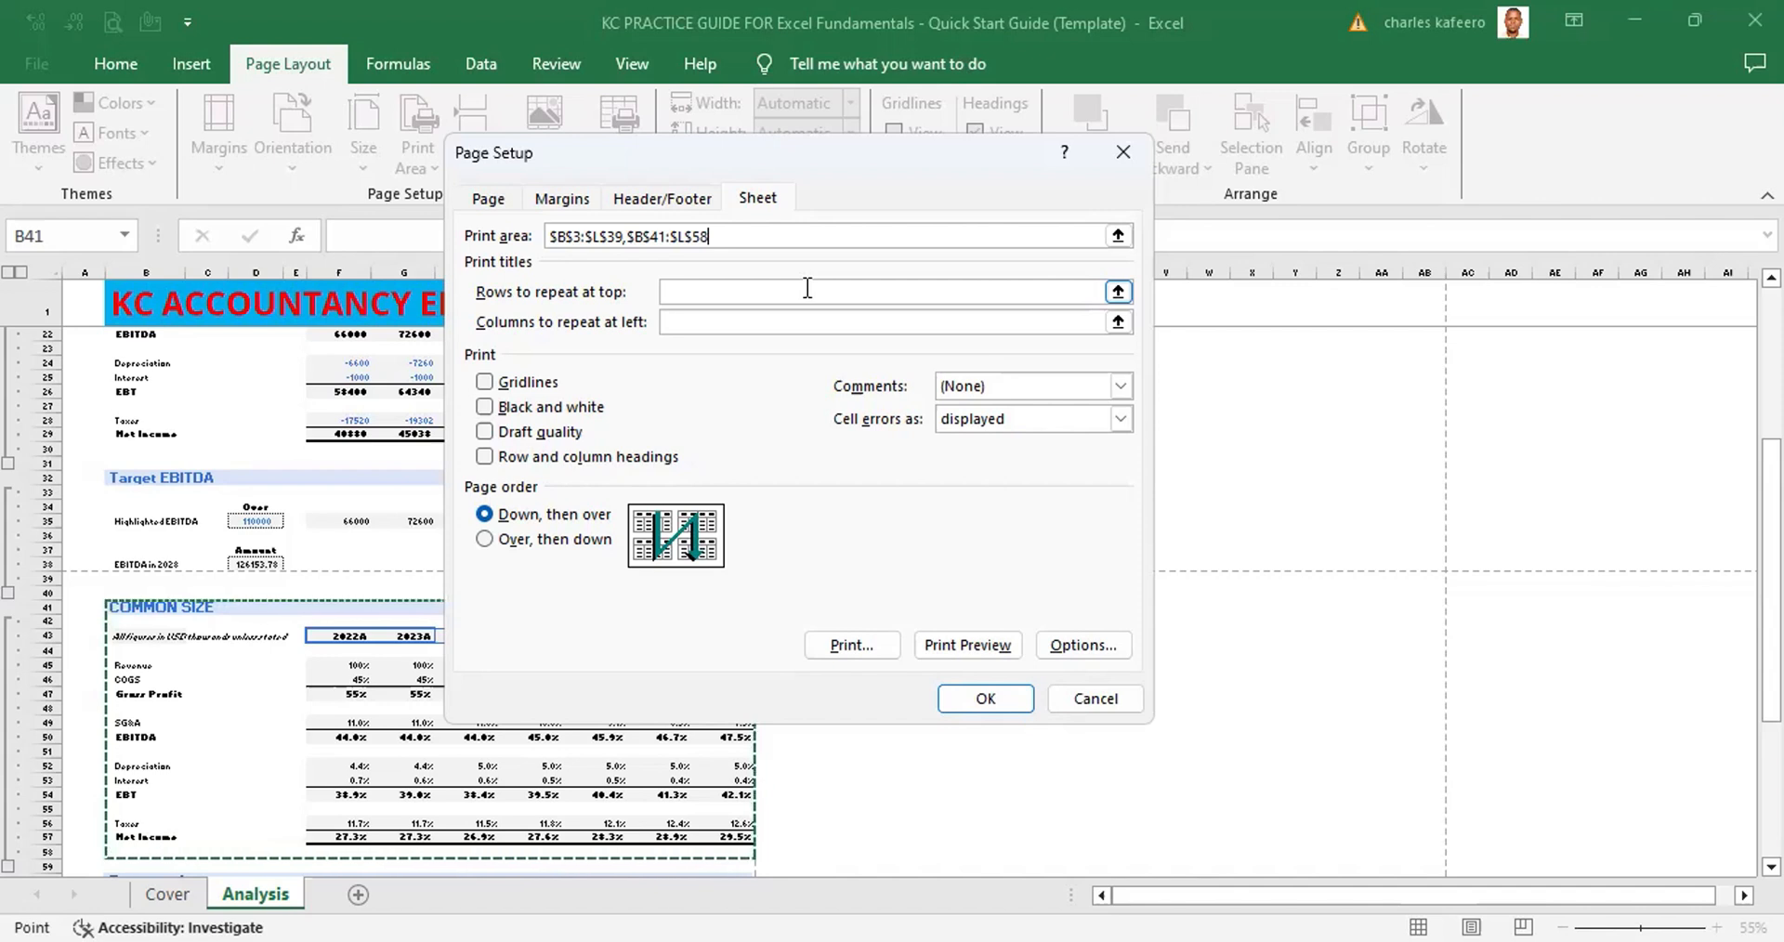
key("Return")
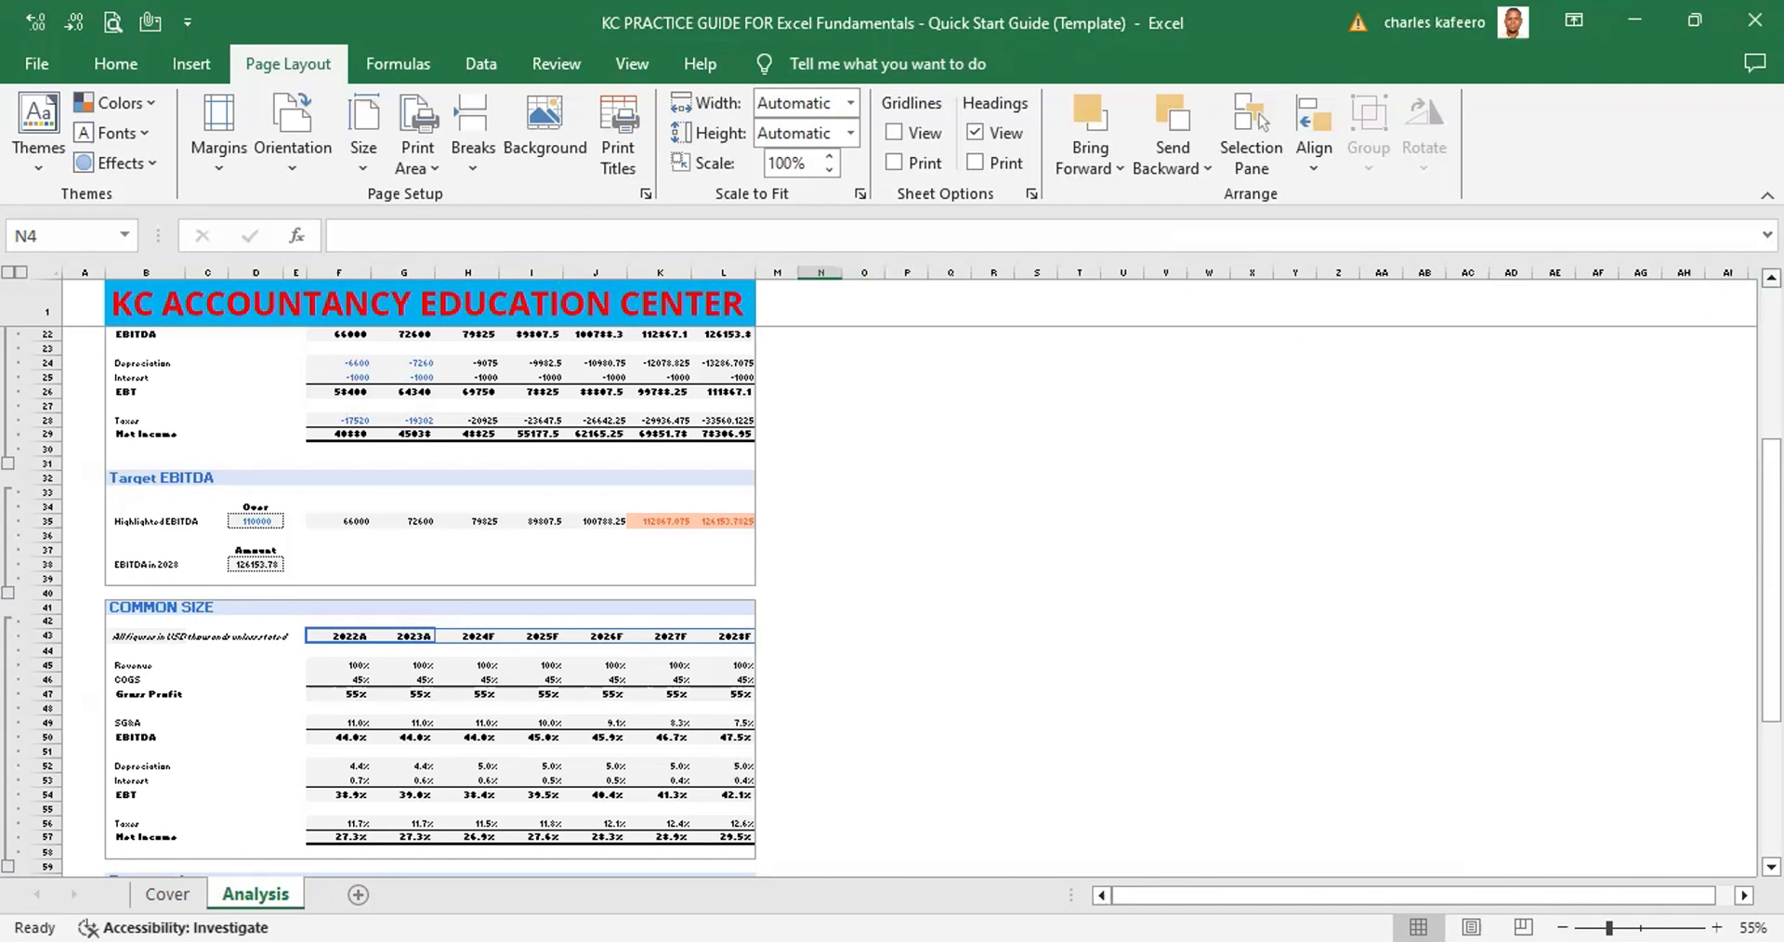
Show the Analysis sheet in Page Break Preview and examine which sections fall inside the print pages
scroll(1771, 277, "up", 7)
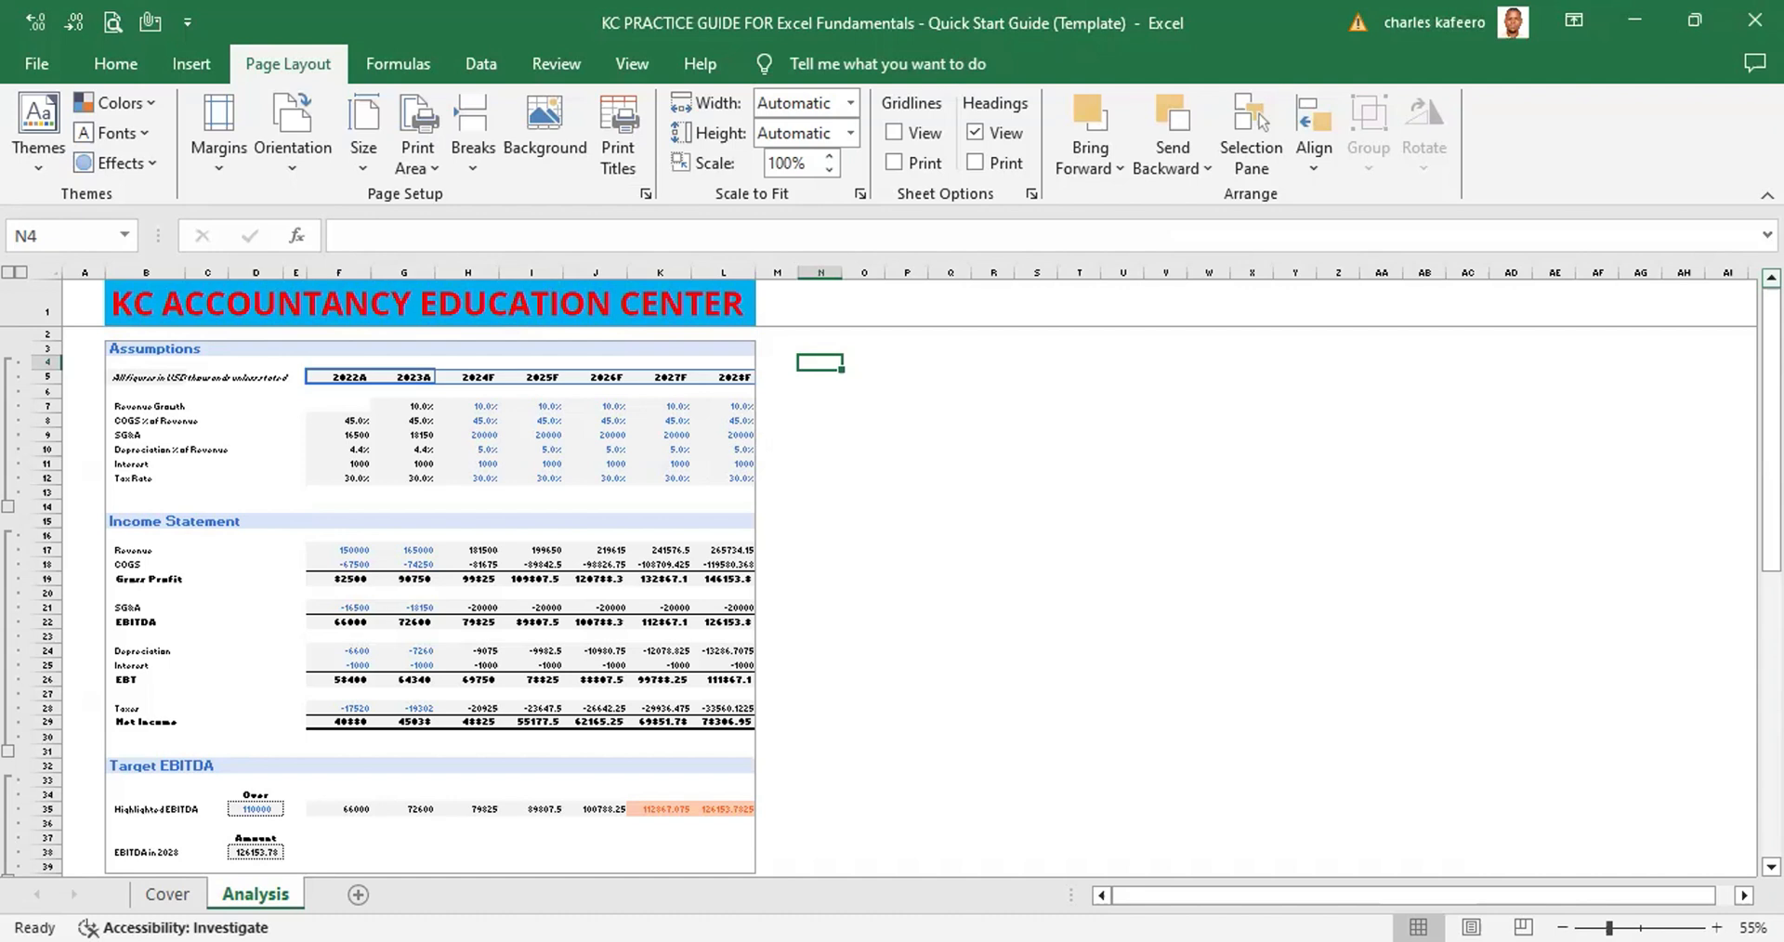
key("alt")
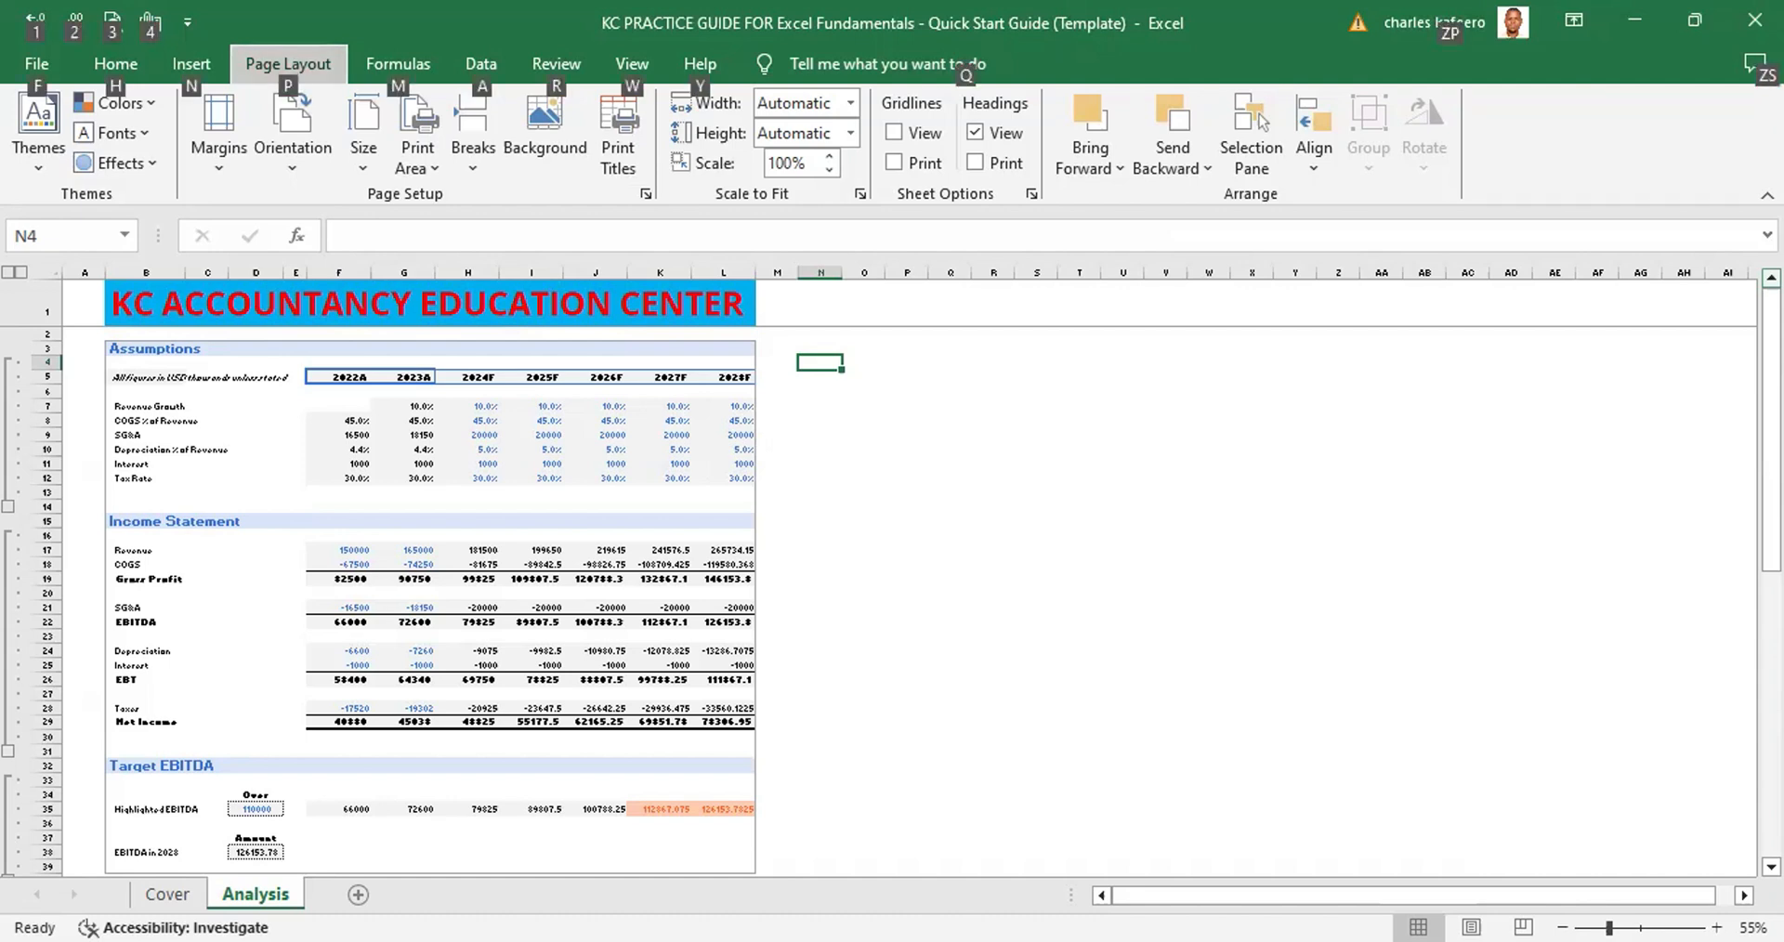
key("w")
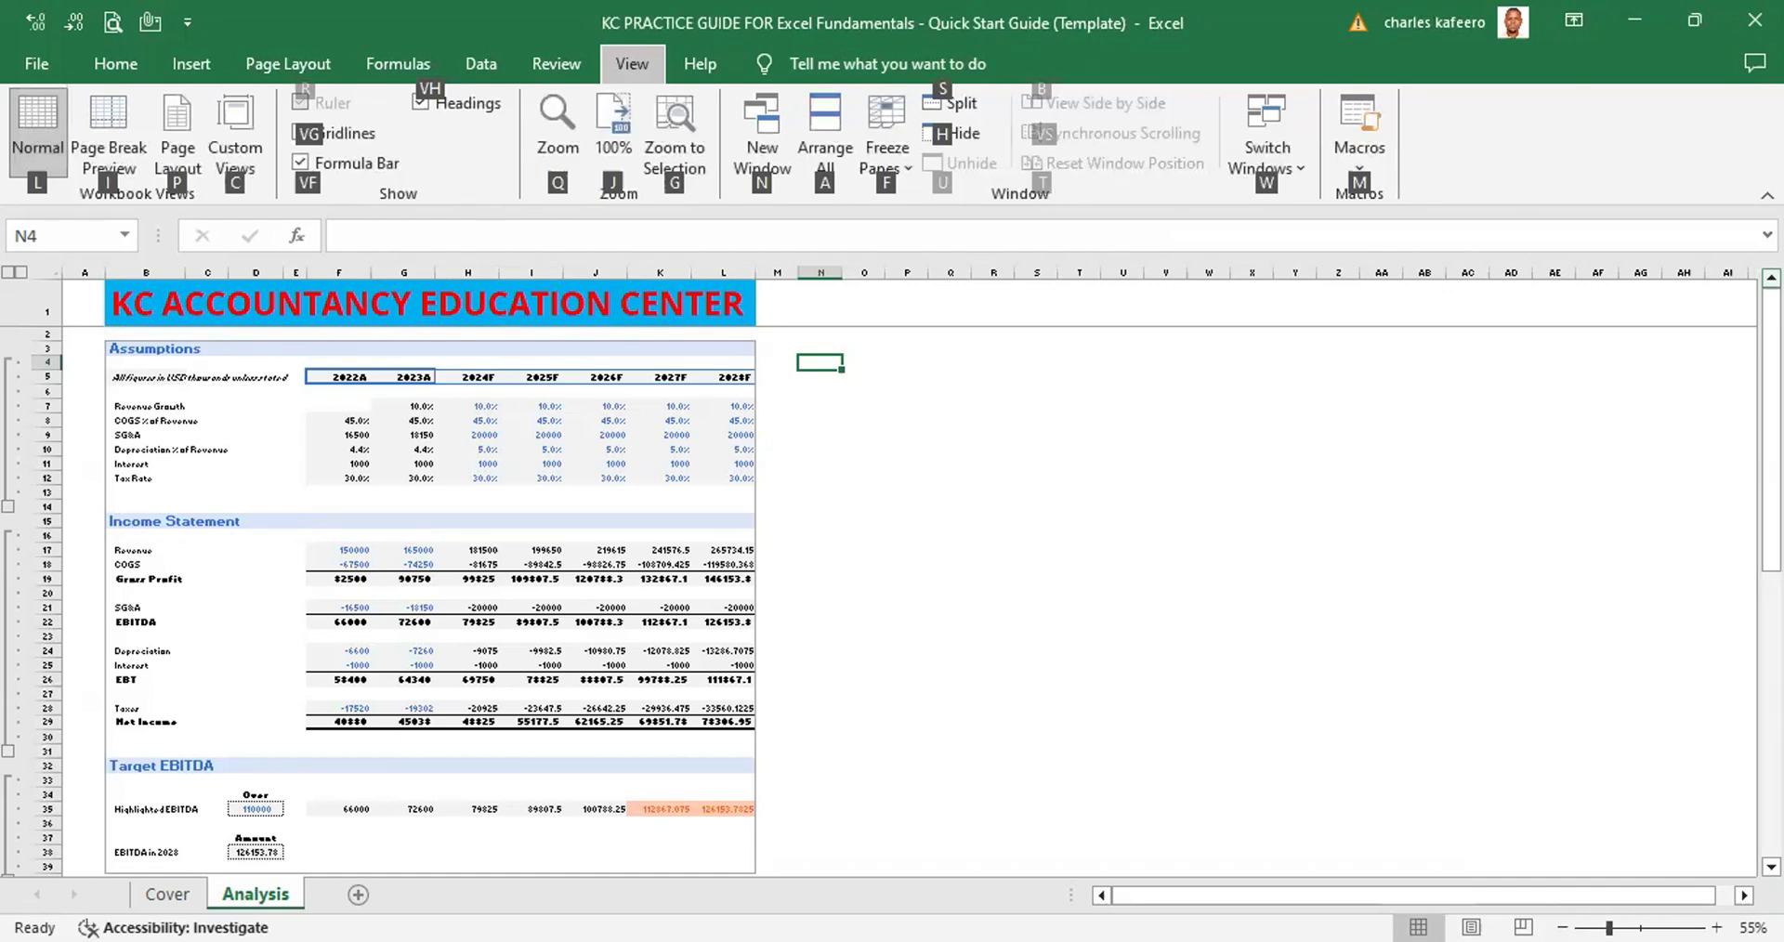
key("i")
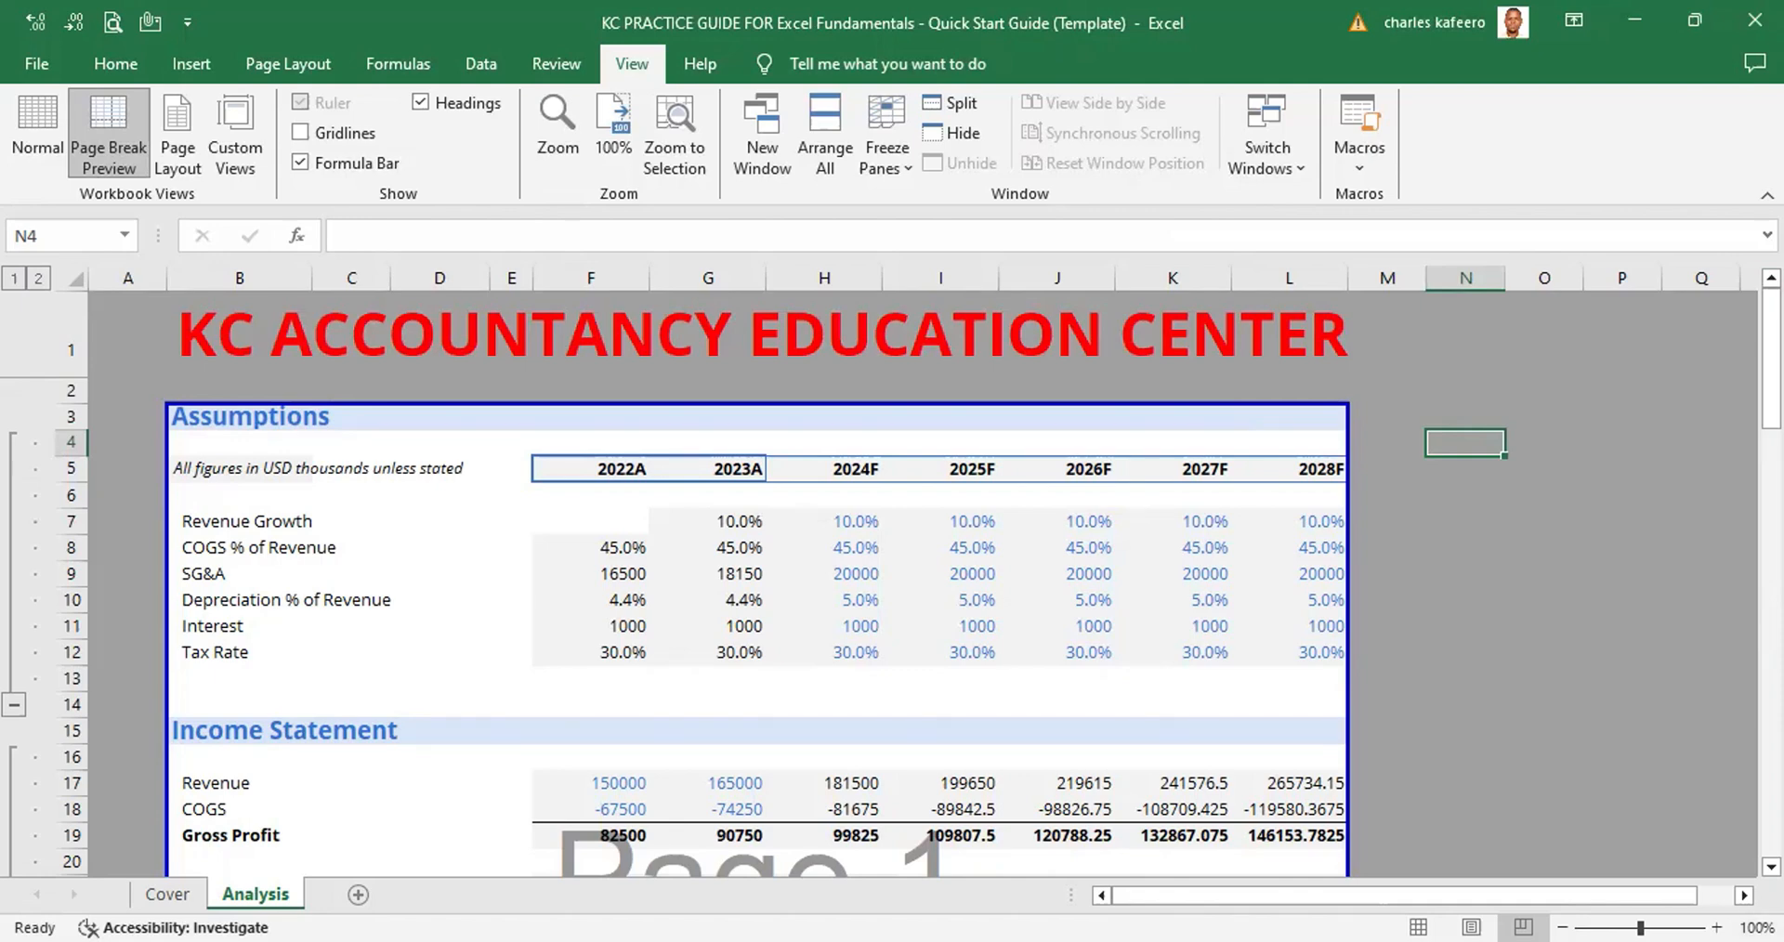
left_click(1770, 866)
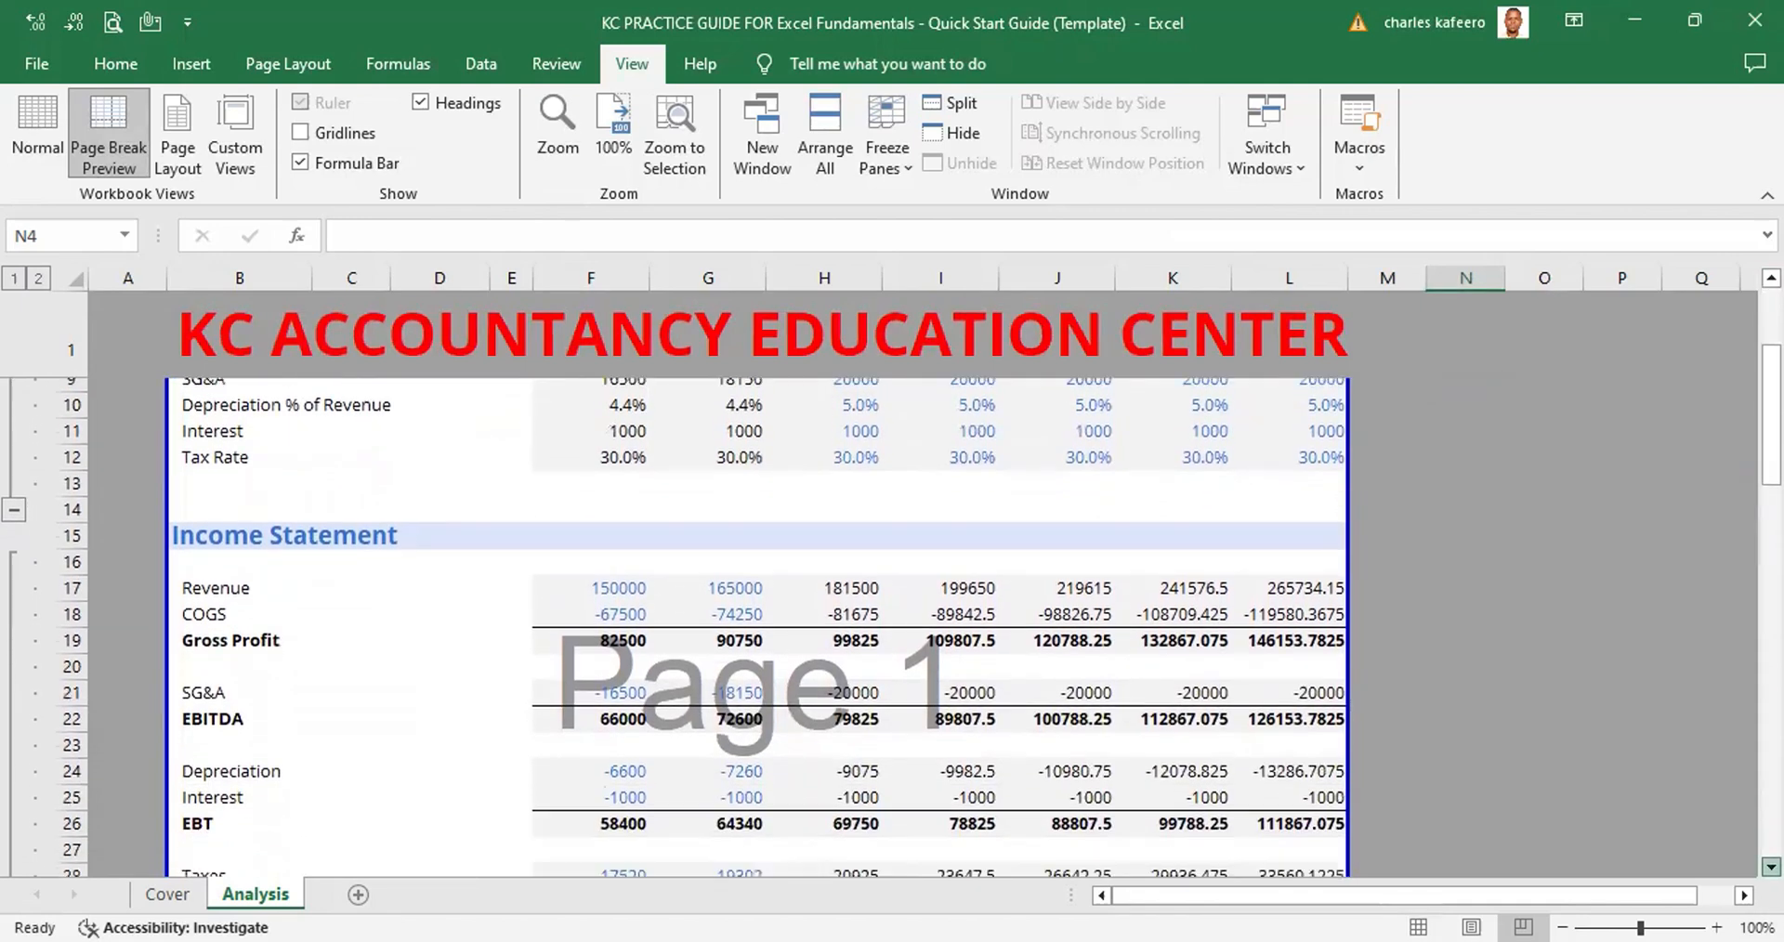
scroll(1770, 866, "down", 4)
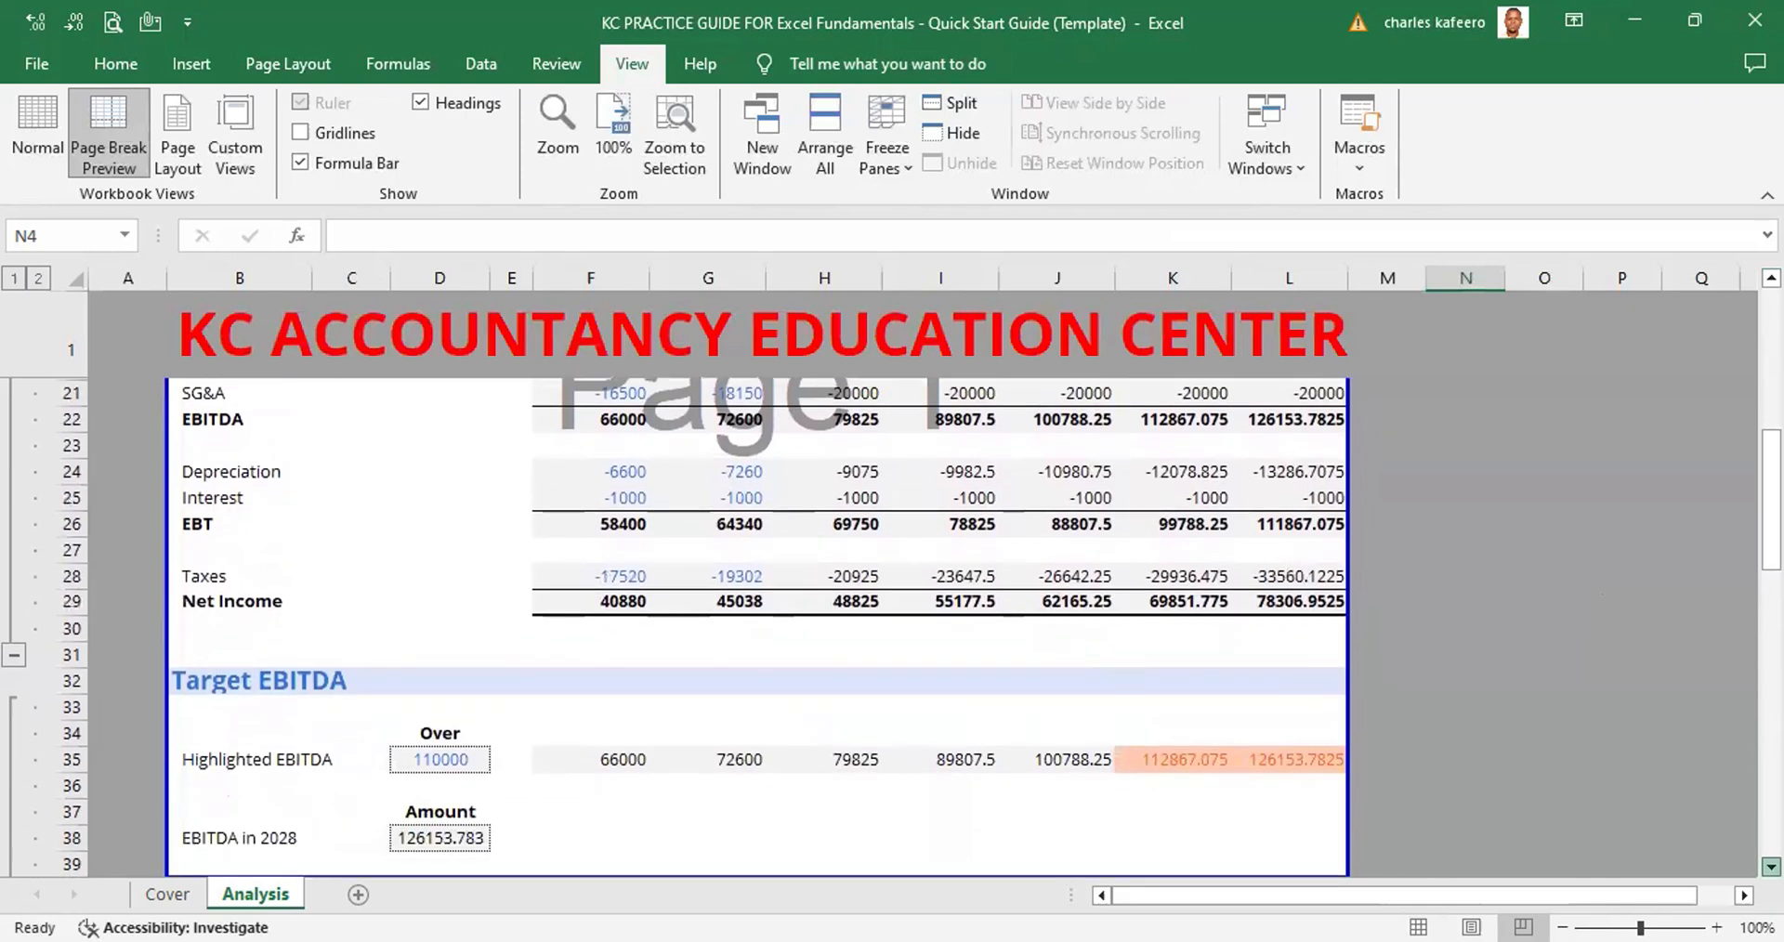
scroll(1770, 866, "down", 12)
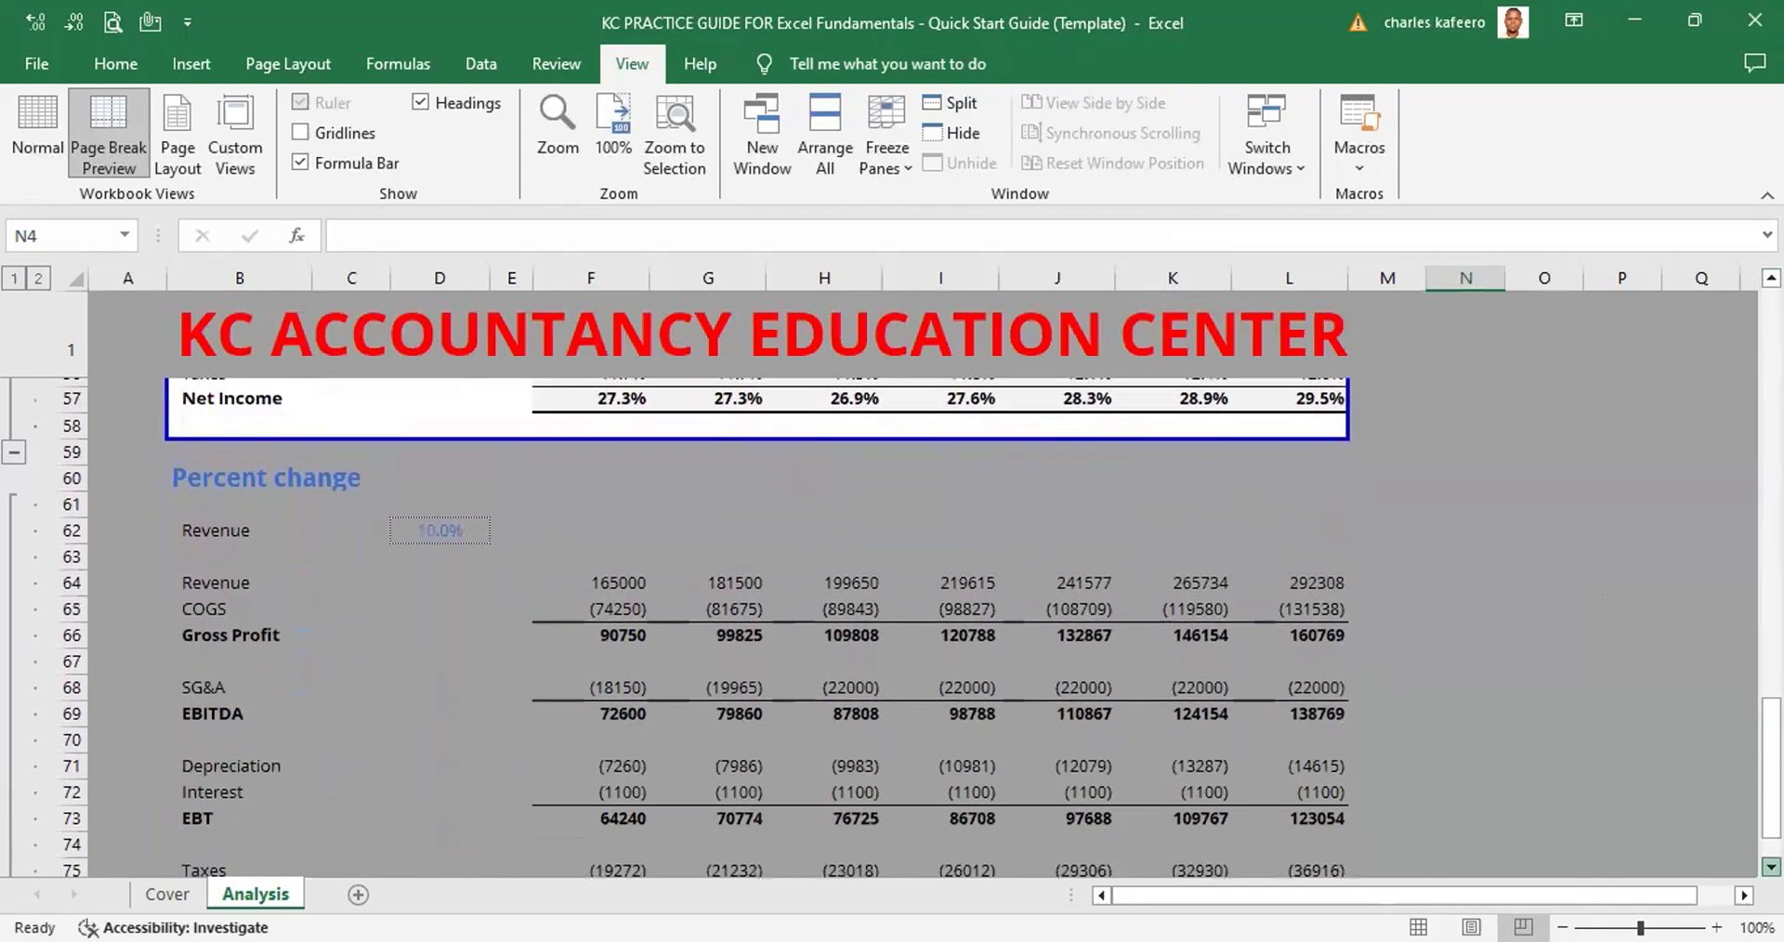
scroll(1770, 866, "down", 3)
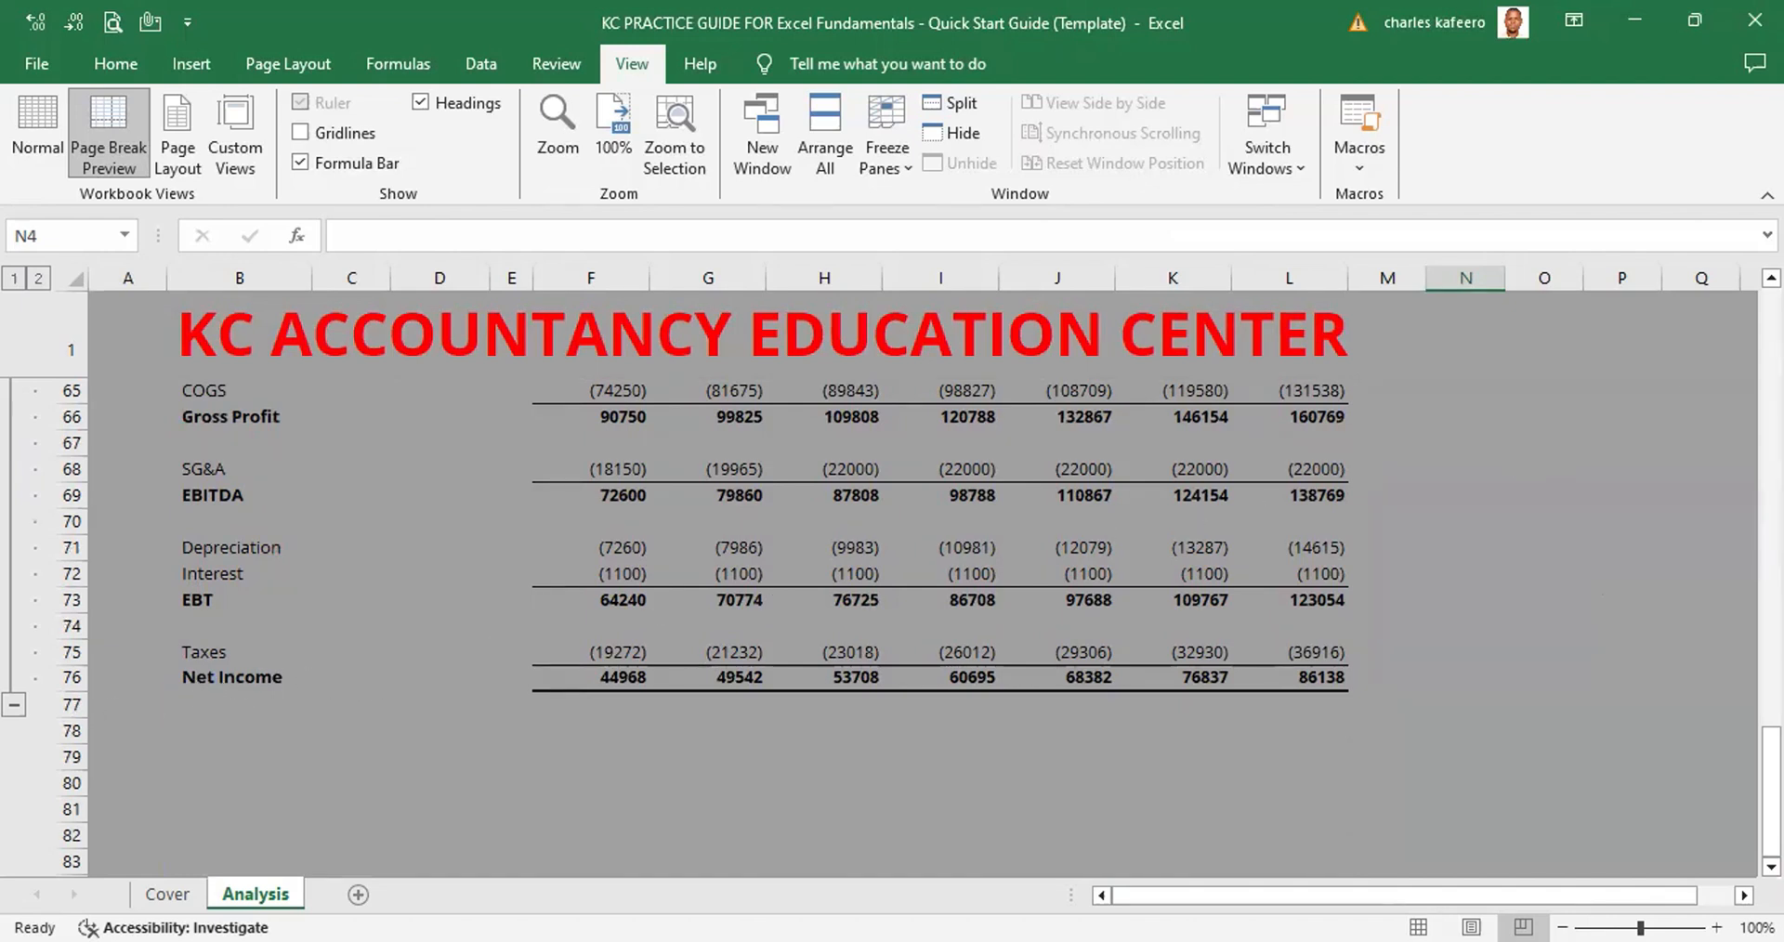
scroll(890, 572, "up", 3)
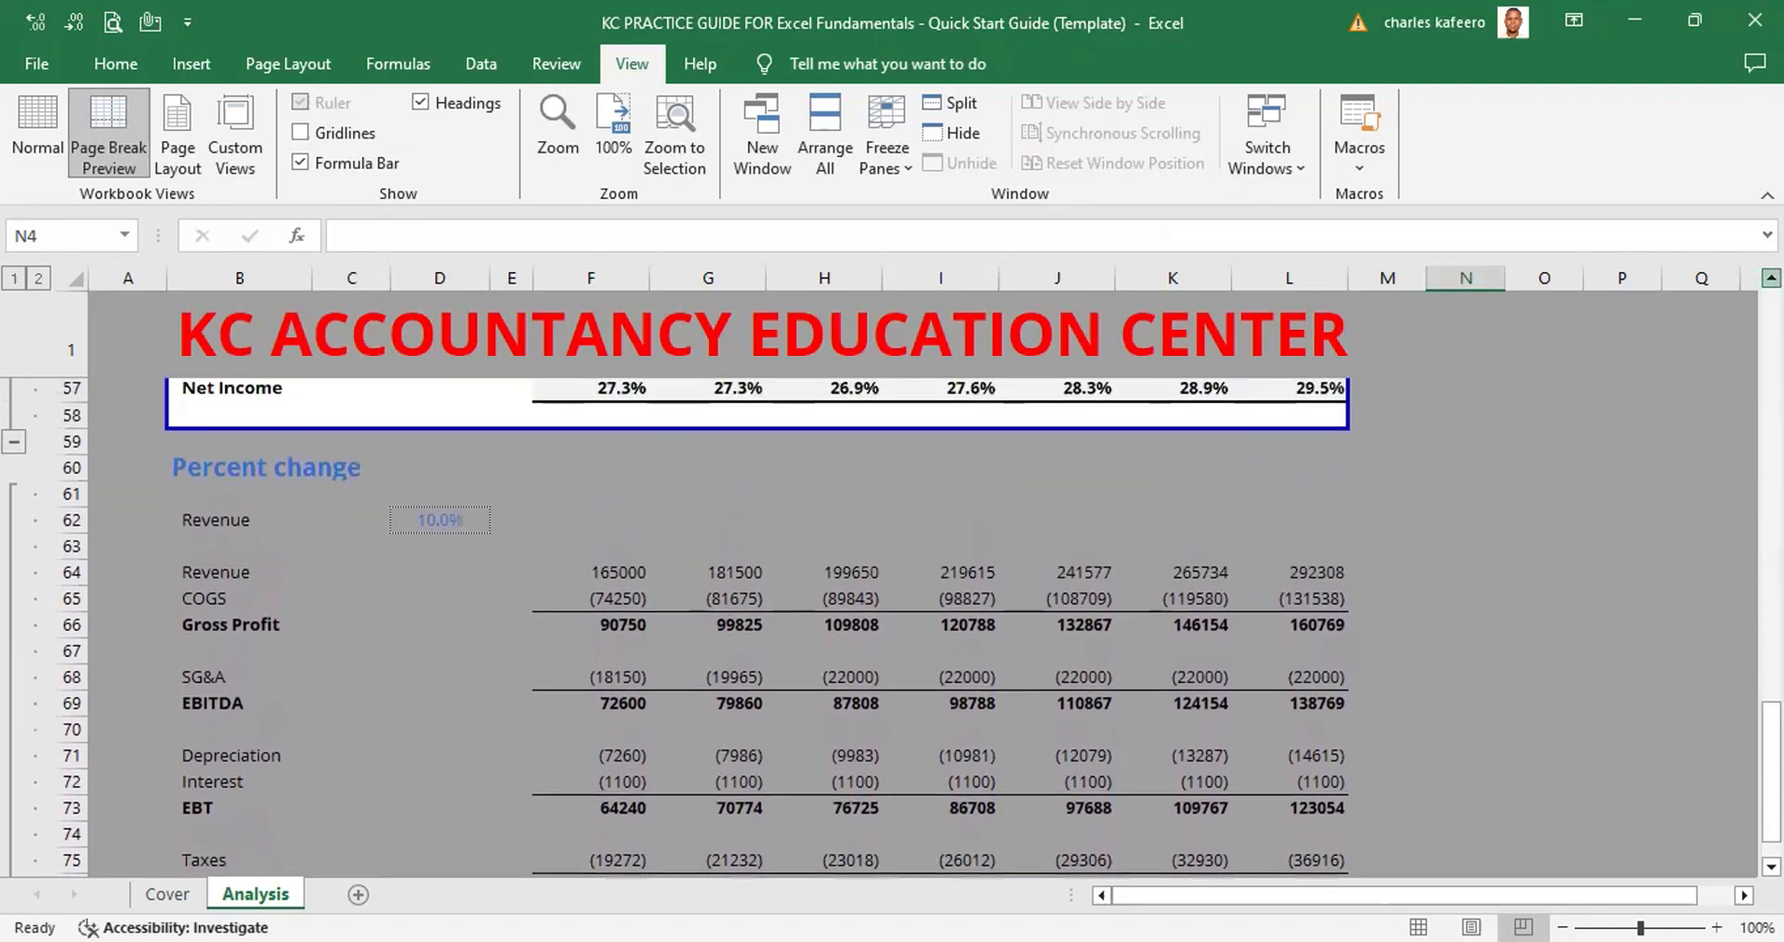
scroll(1771, 278, "up", 2)
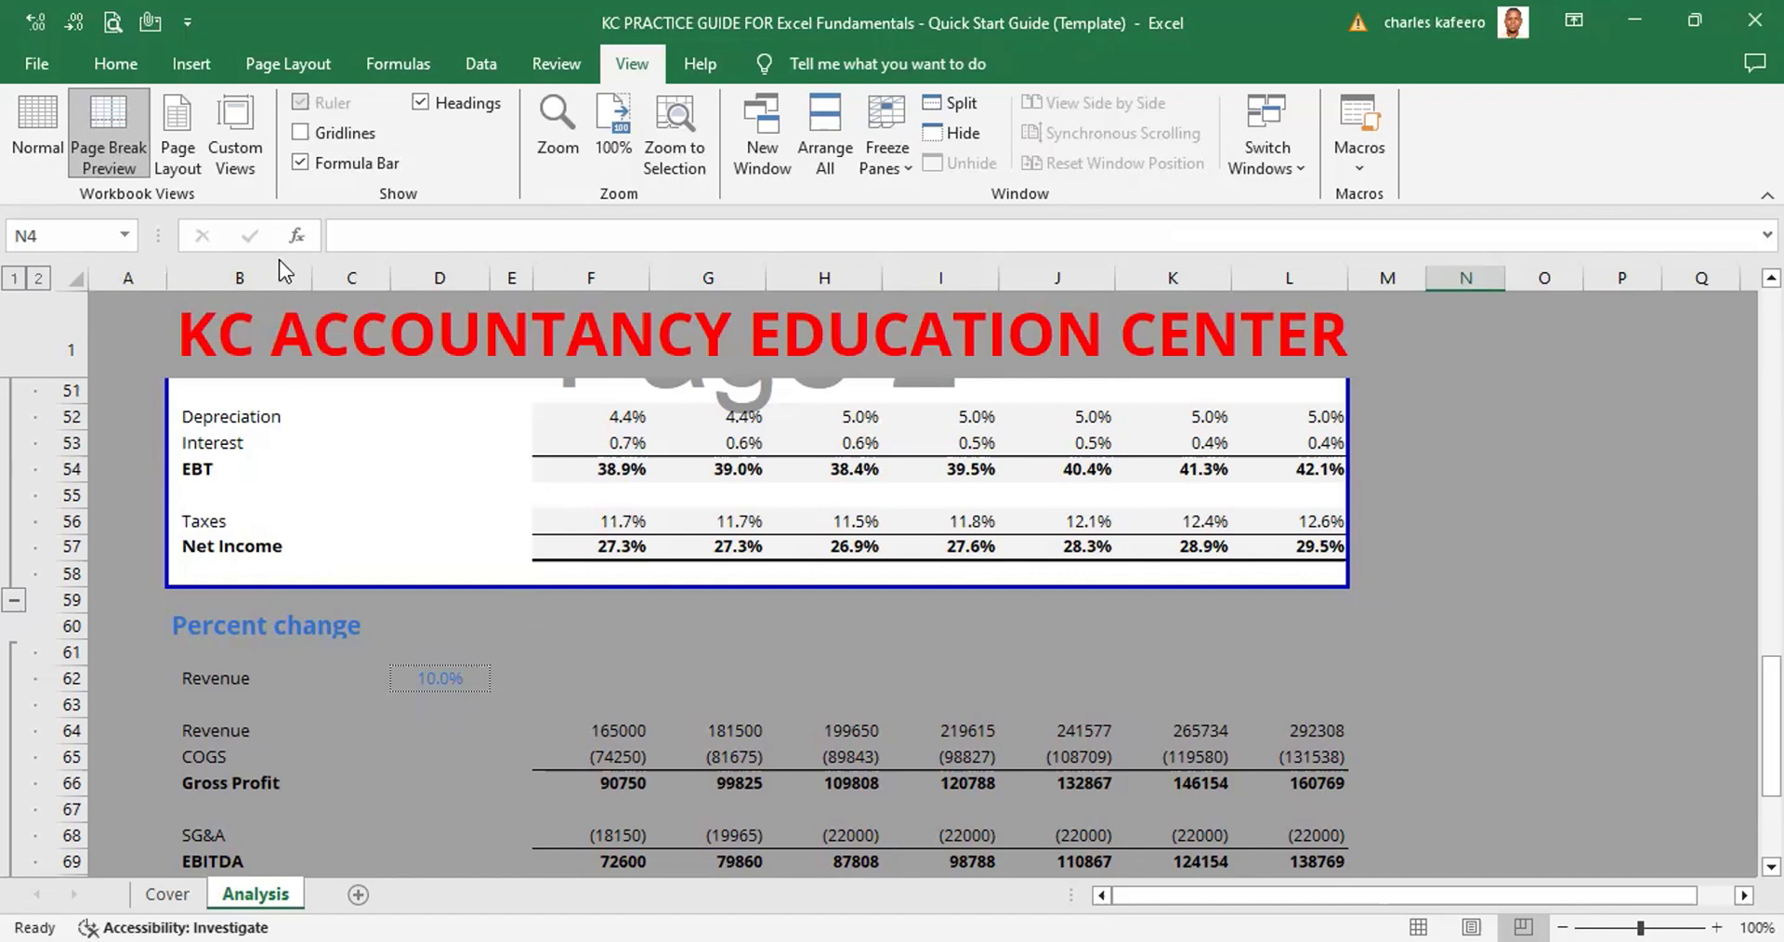
Return the Analysis sheet to Normal view
key("alt")
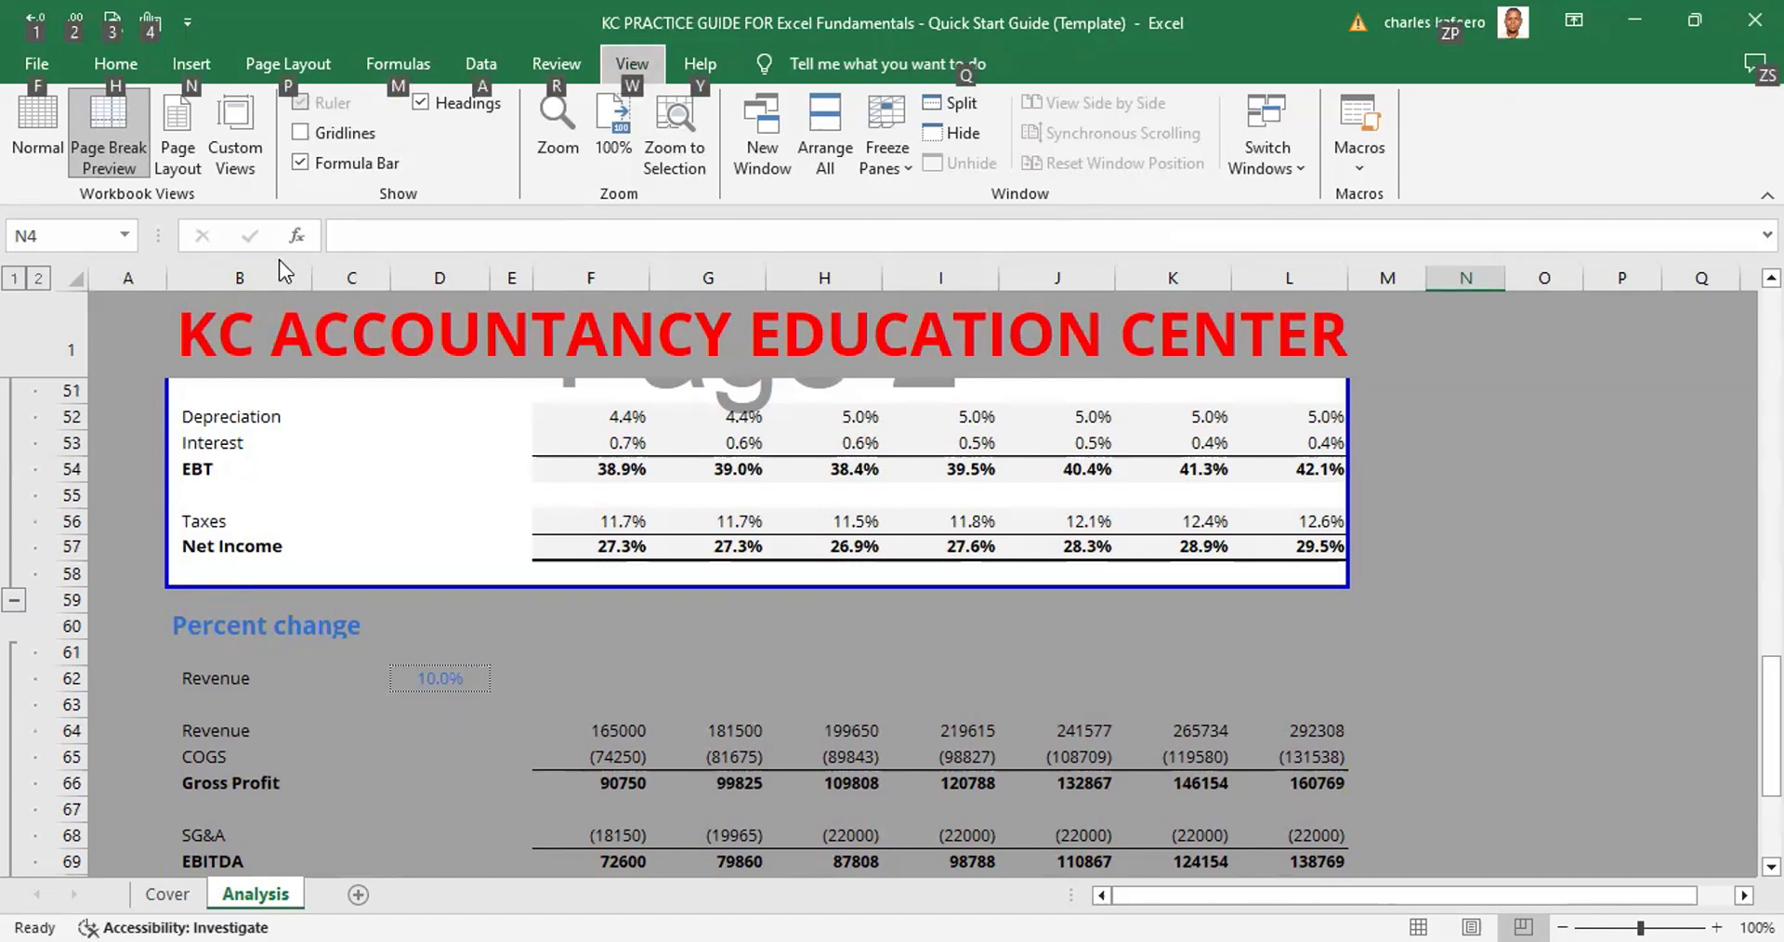
key("w")
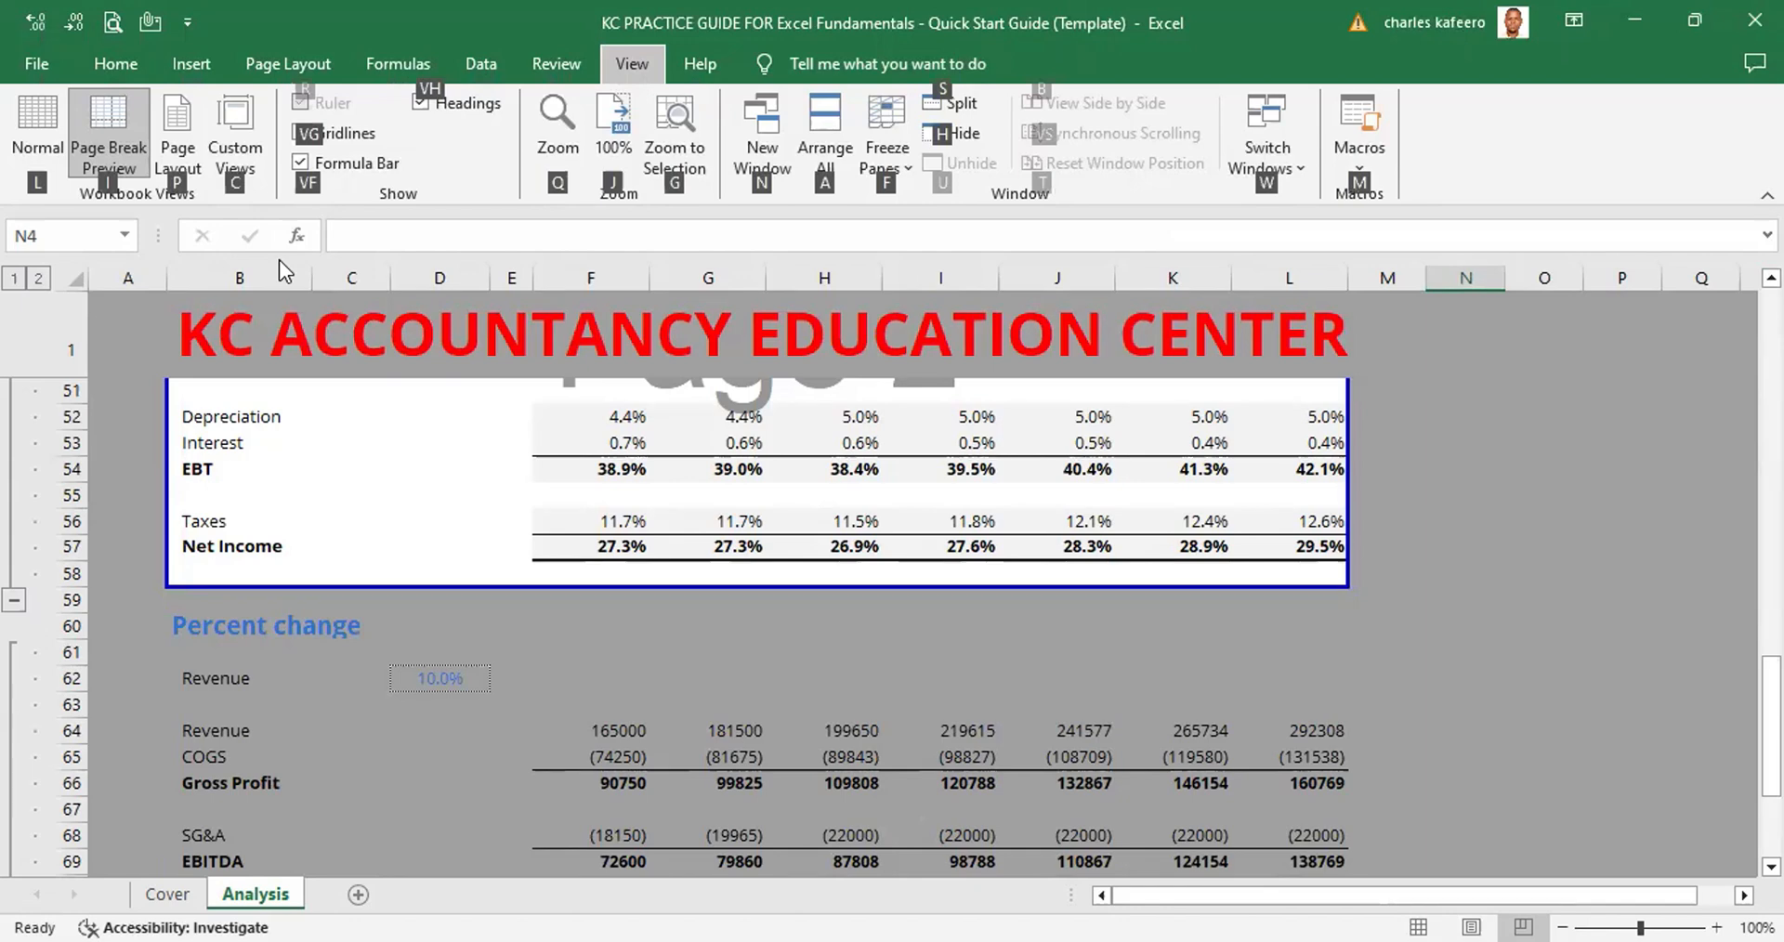
key("l")
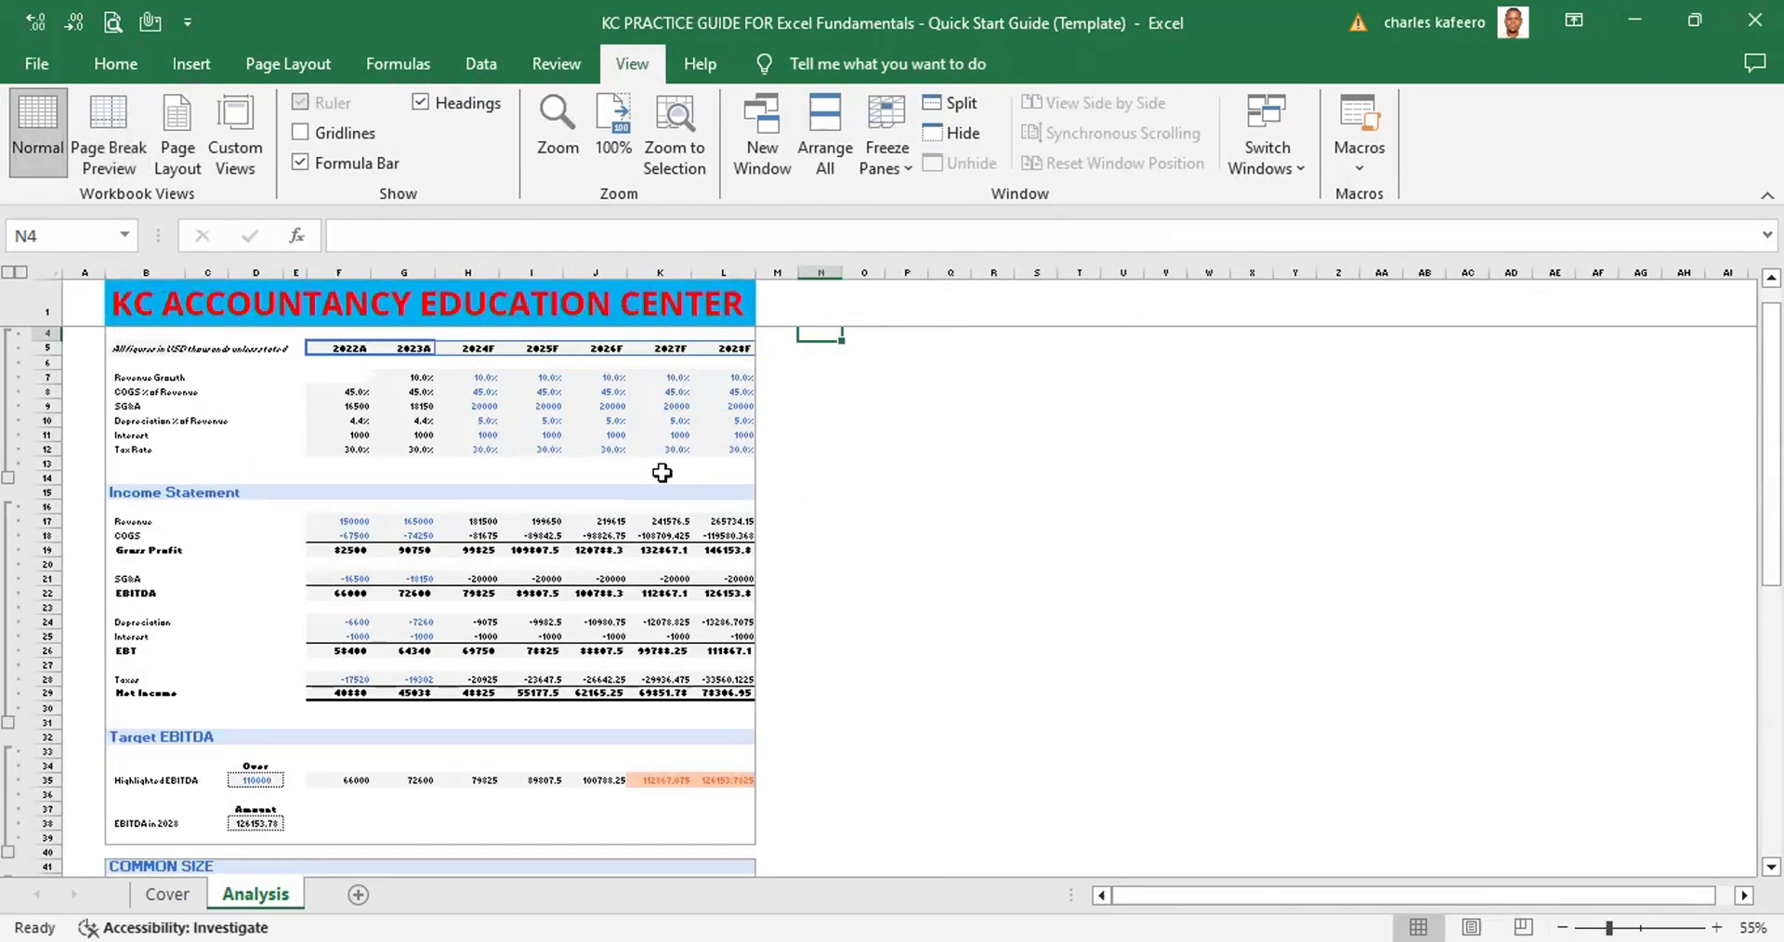
Show Page Break Preview once more and switch back to Normal view
key("alt")
key("w")
key("i")
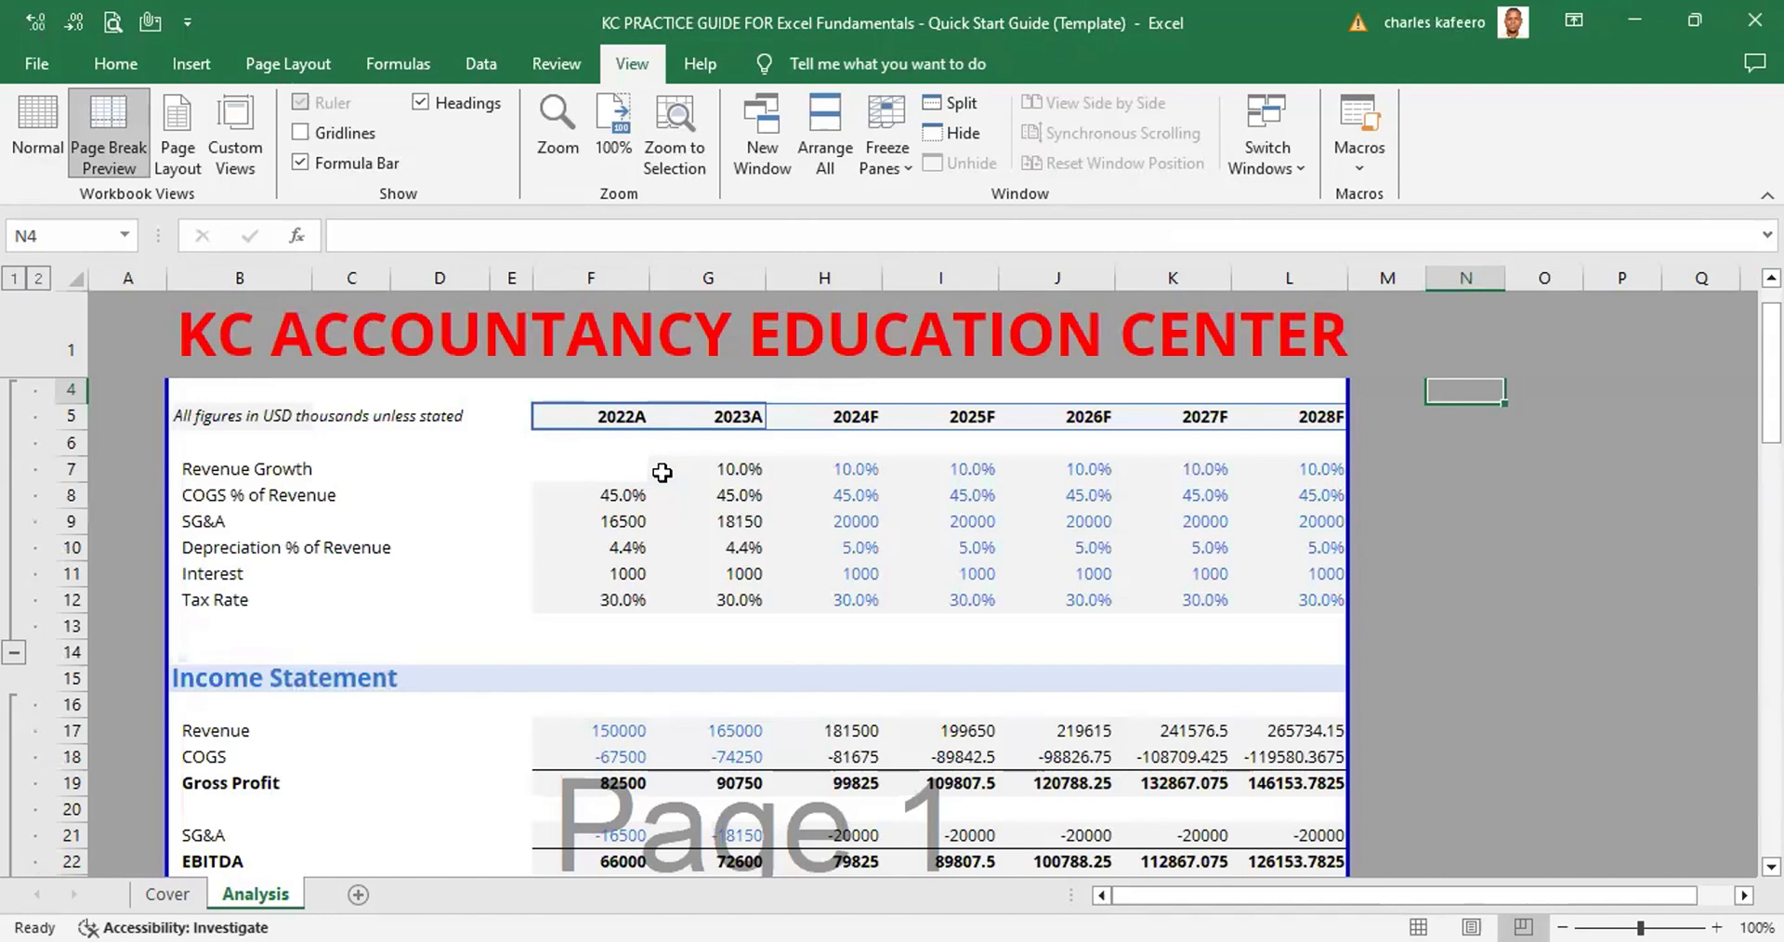
key("alt")
key("w")
key("l")
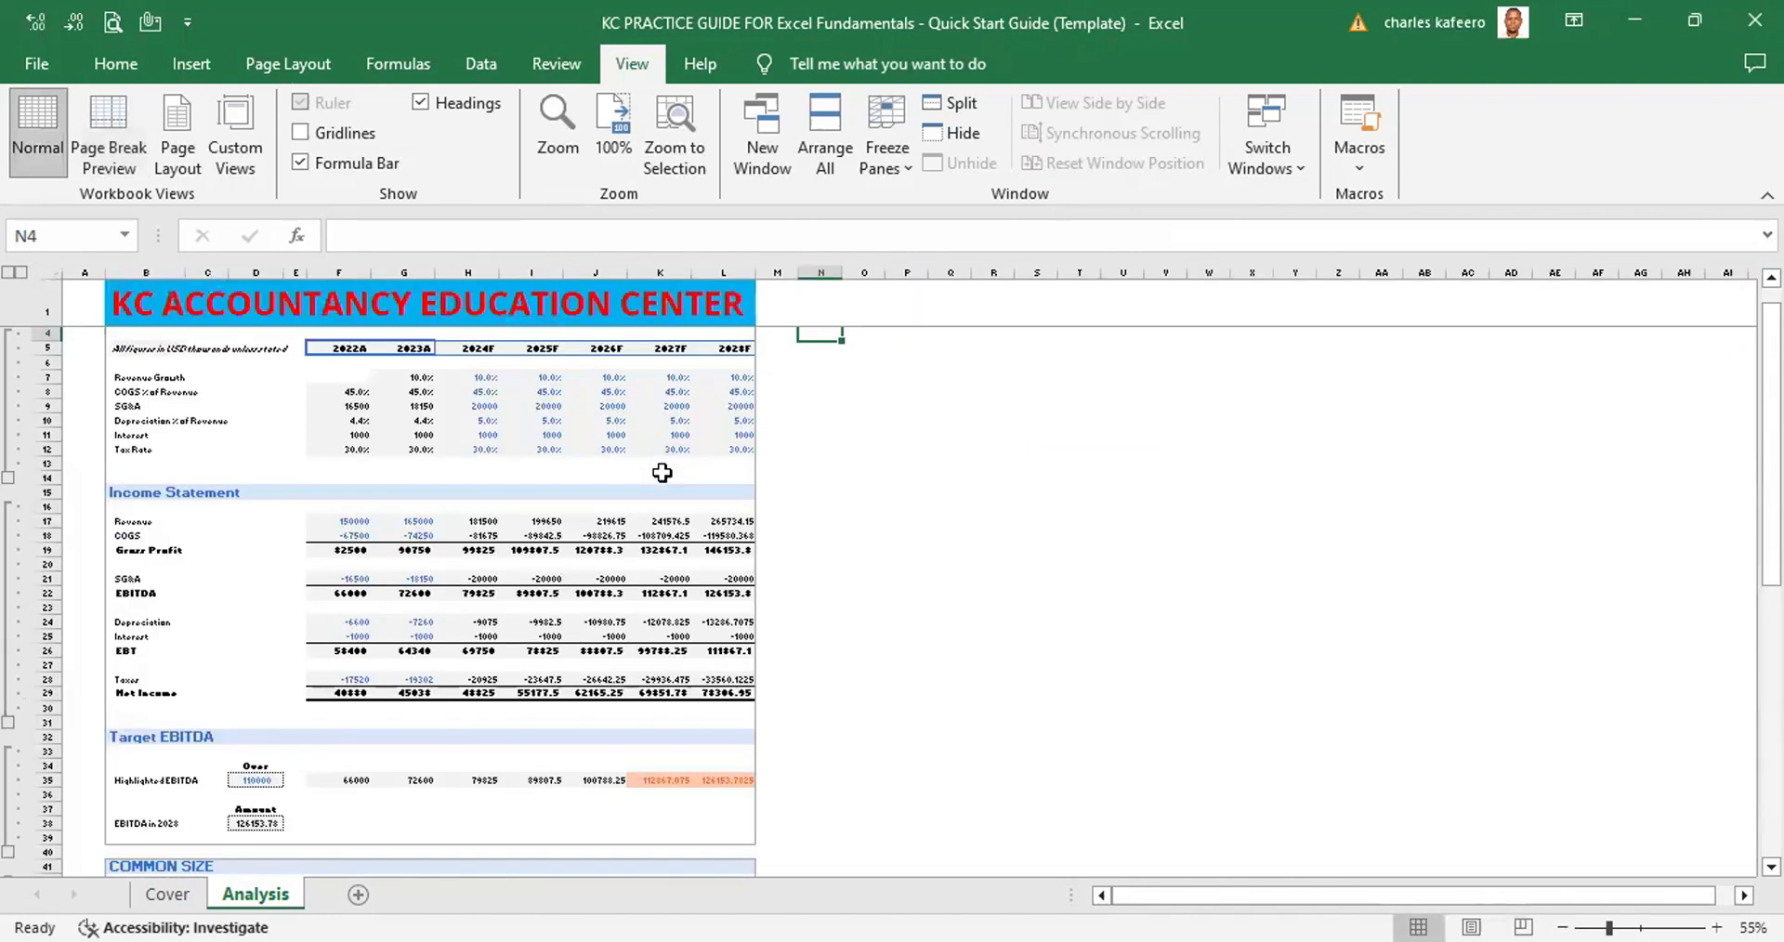
Zoom the Analysis sheet to 85% and look over its sections down to COMMON SIZE
scroll(661, 473, "up", 1, "ctrl")
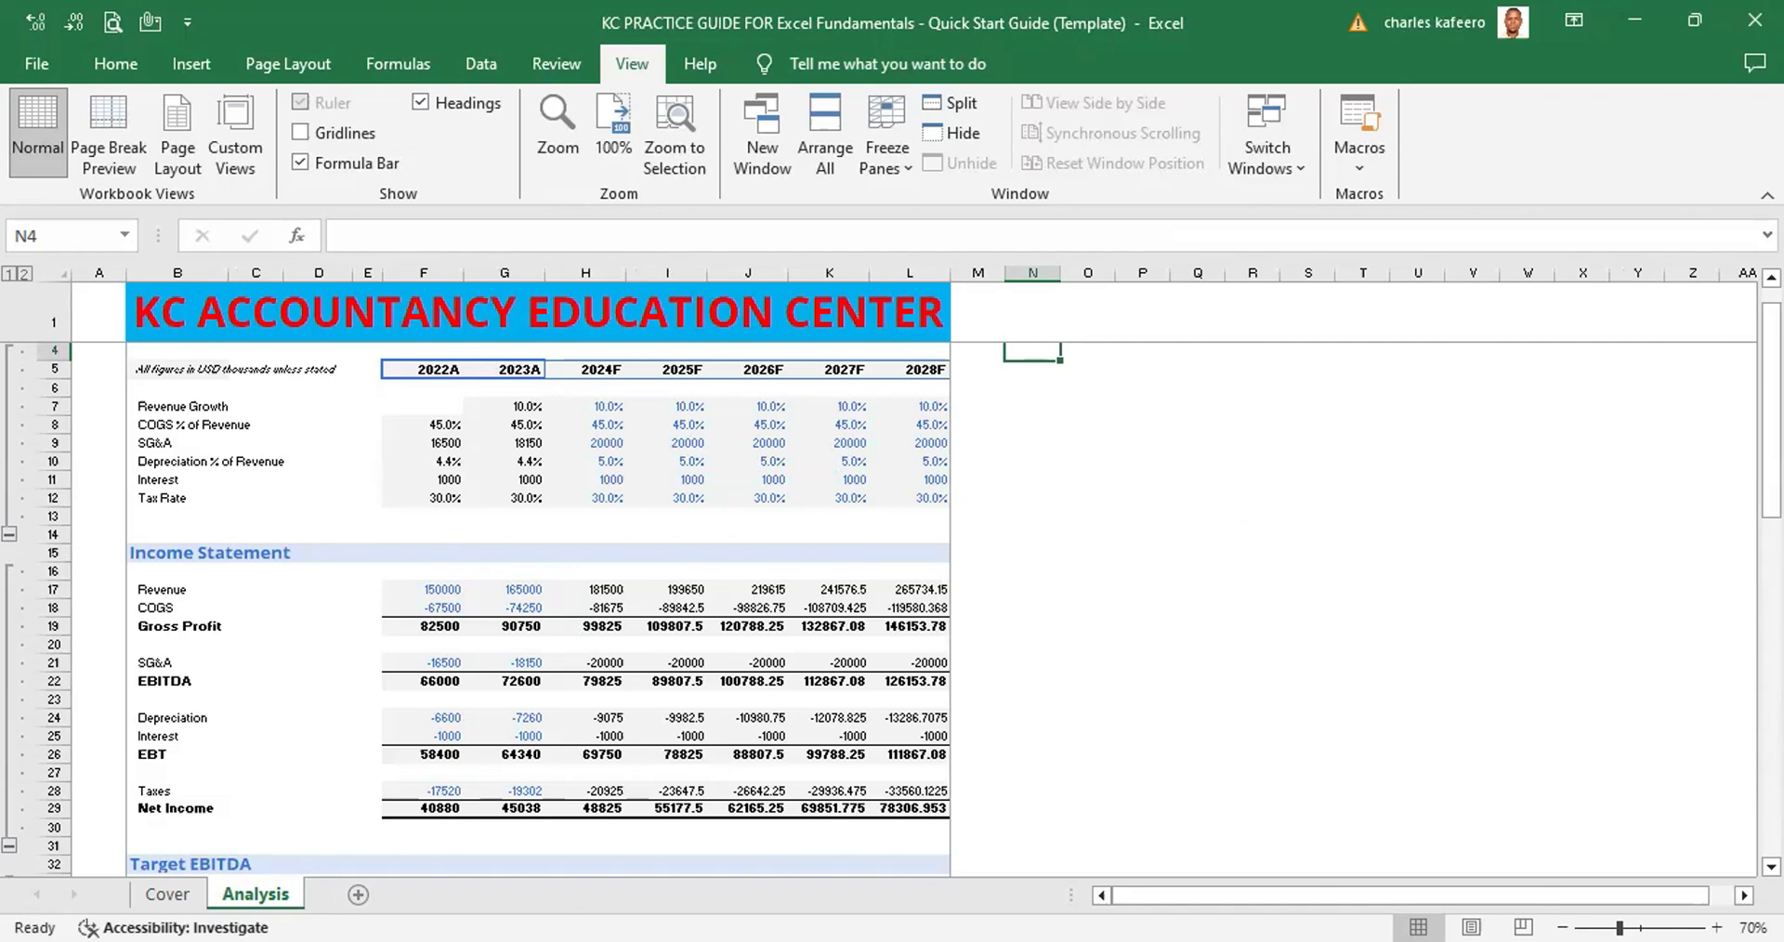
scroll(892, 609, "down", 7)
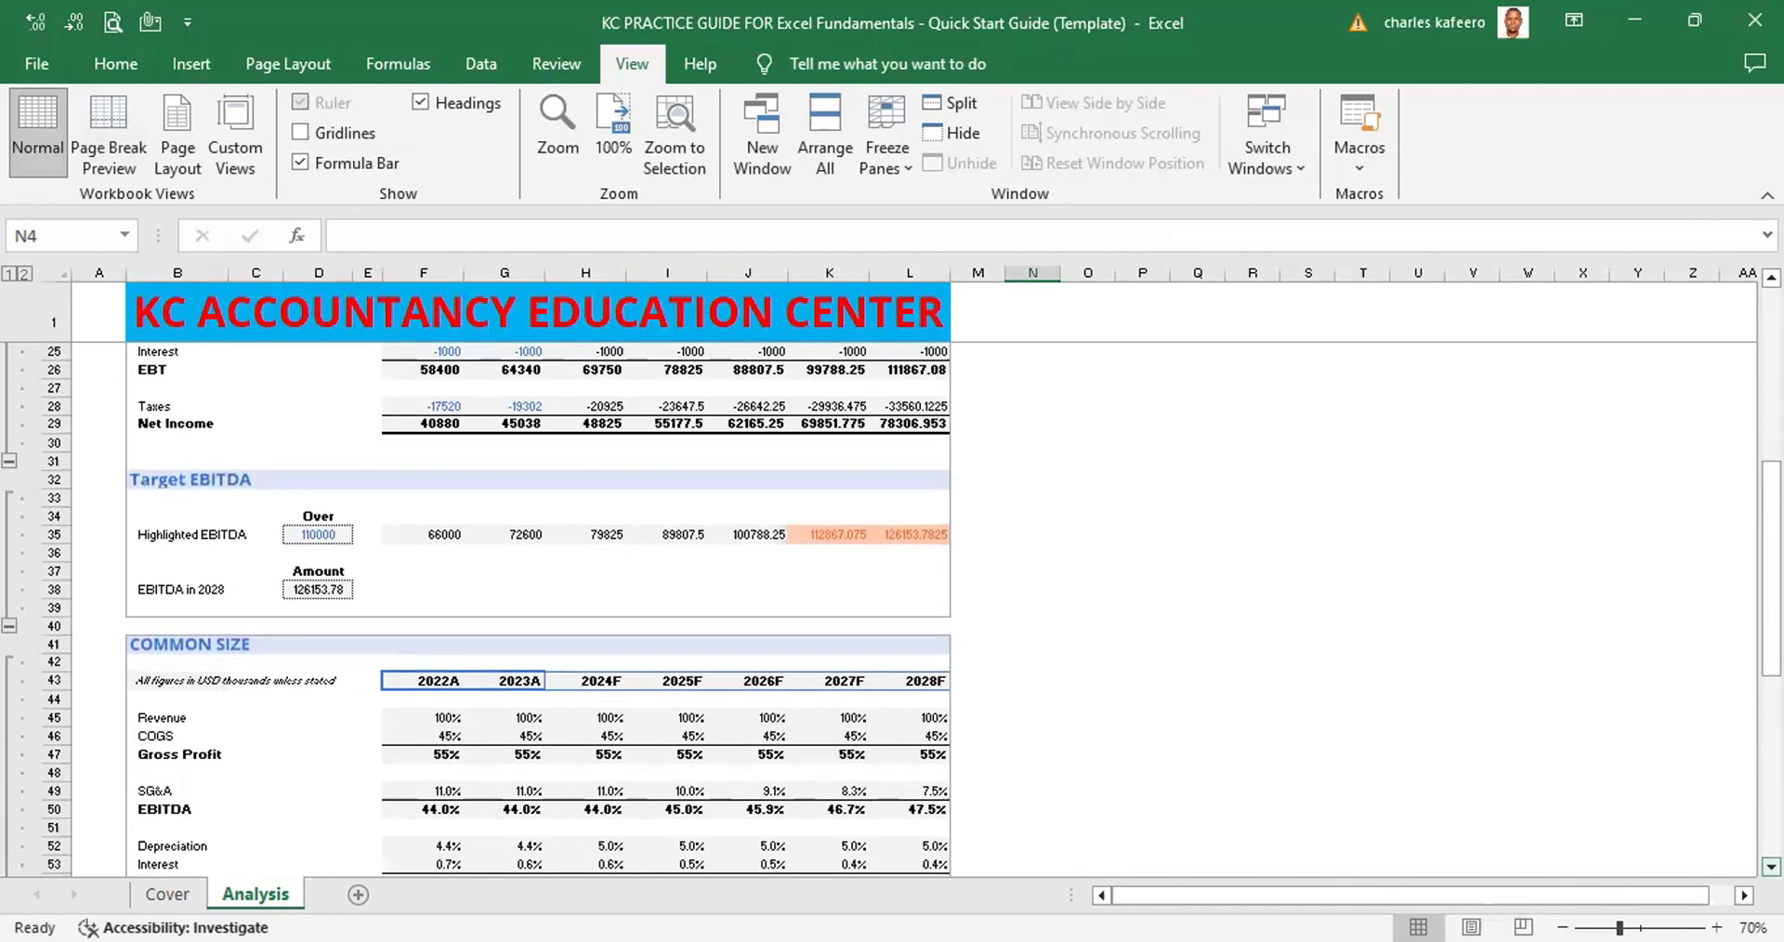
scroll(892, 608, "up", 1)
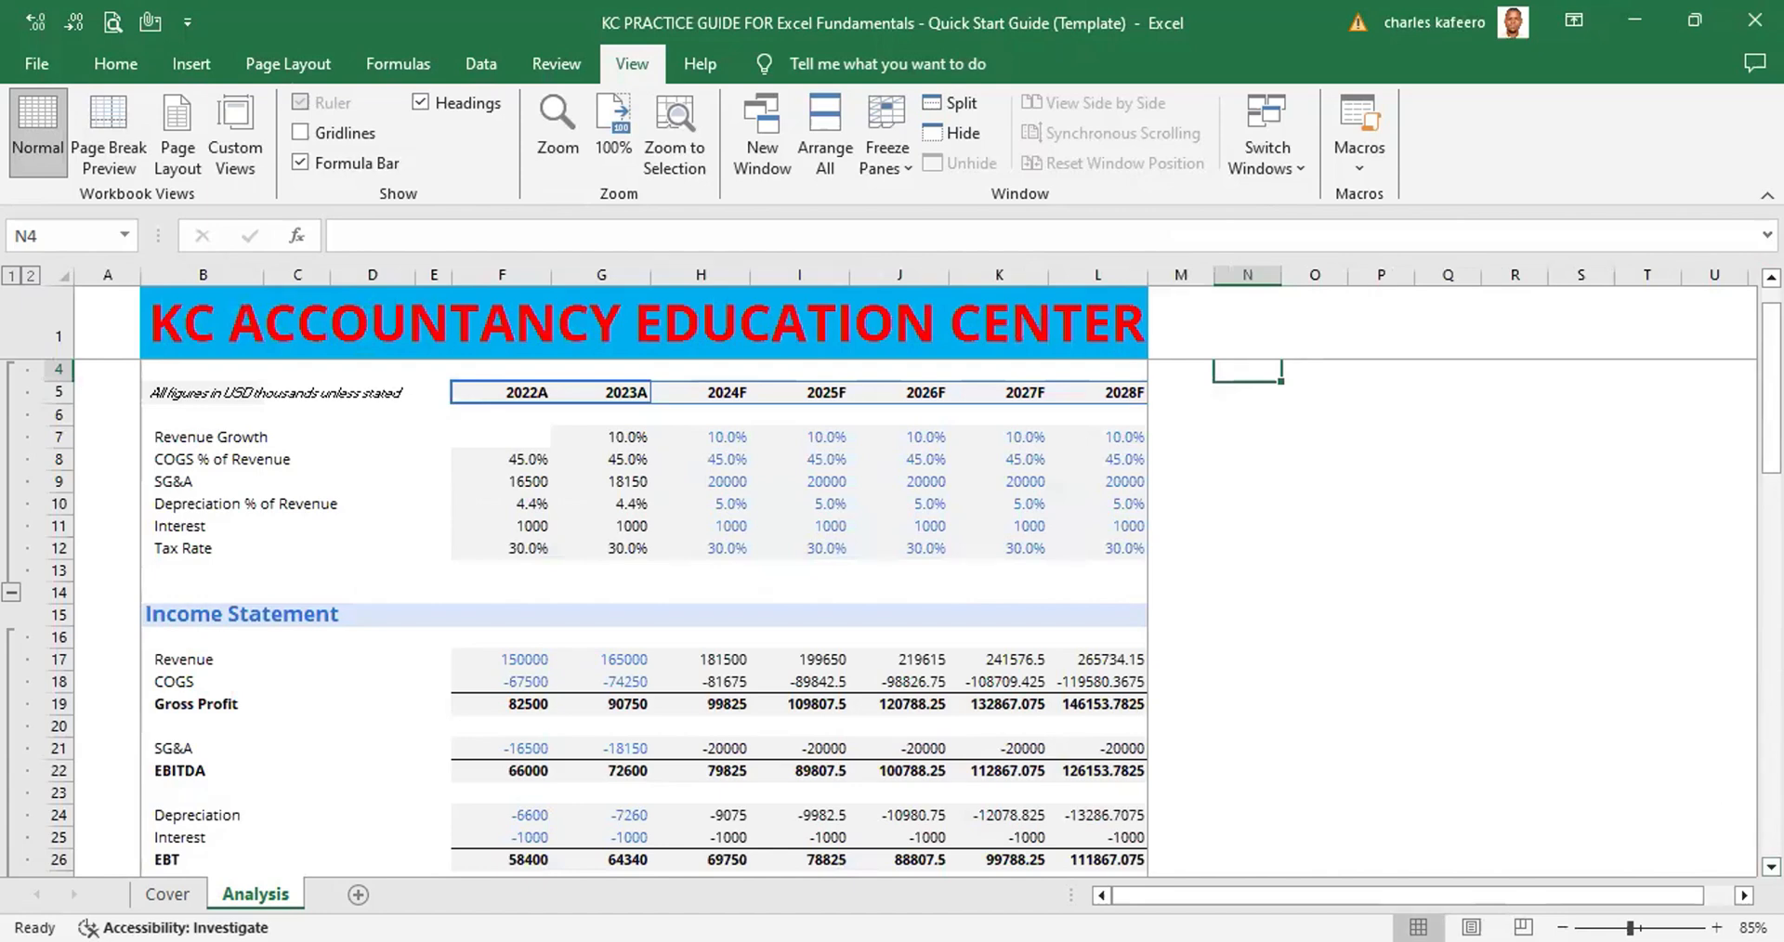
scroll(1700, 784, "down", 1)
scroll(892, 609, "down", 8)
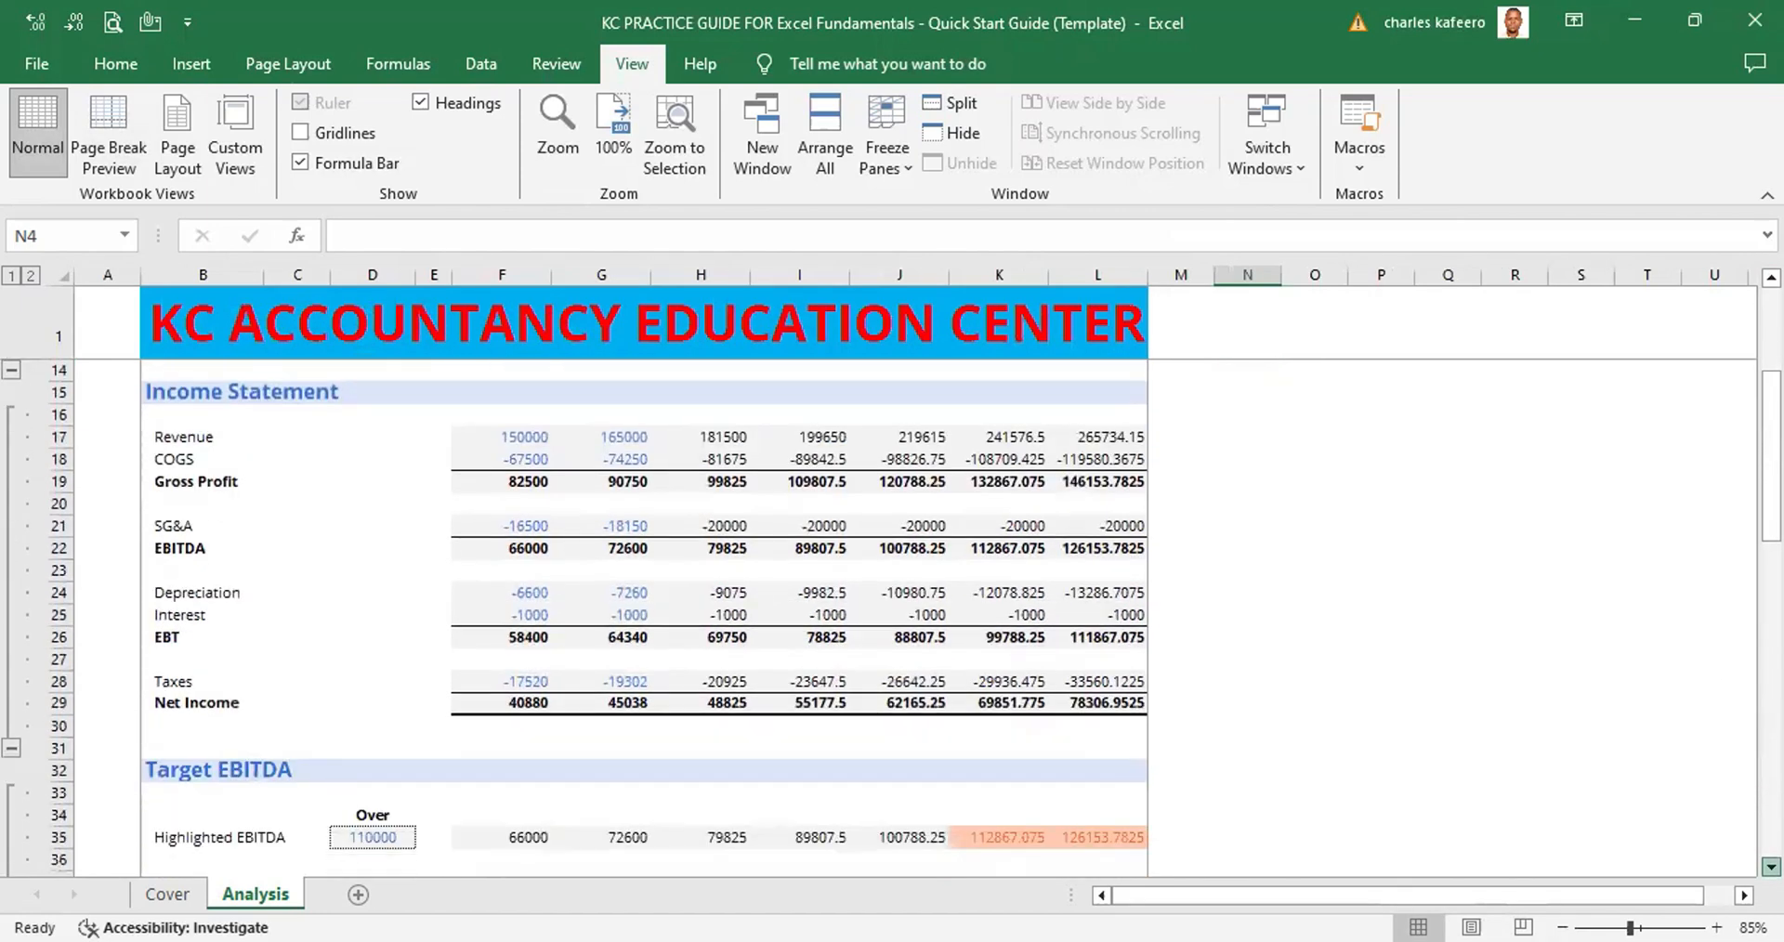
scroll(892, 614, "down", 2)
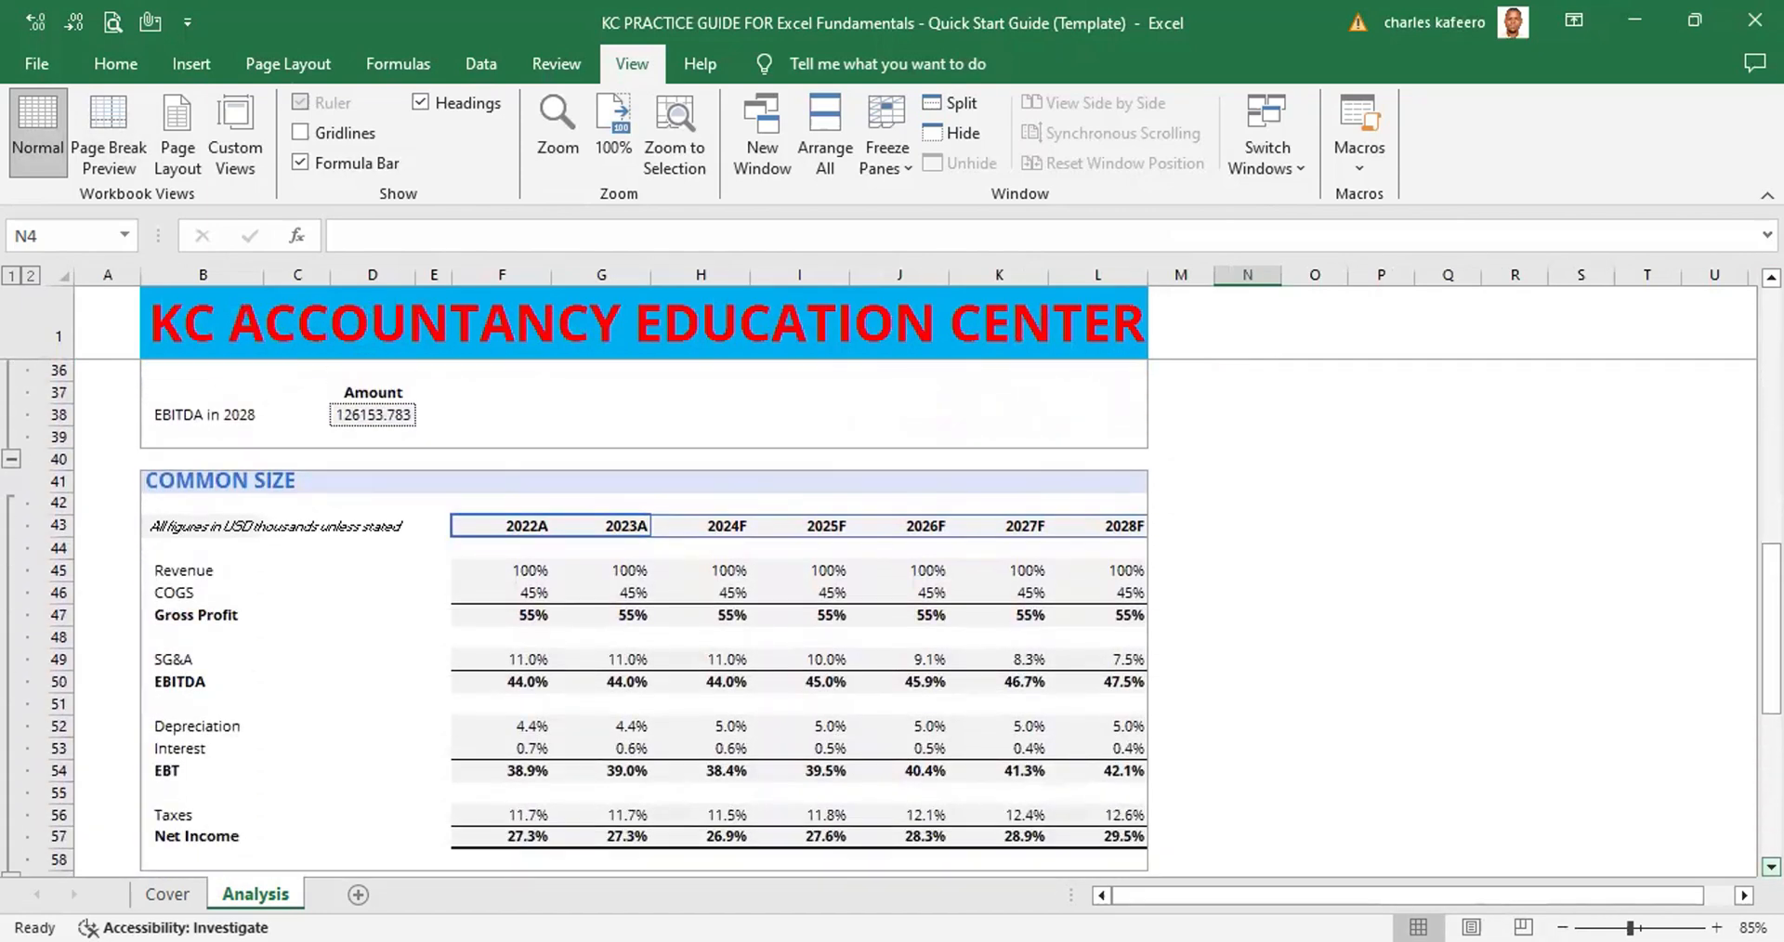
Examine the Analysis sheet from Assumptions down to Percent change at 85%, 100% and 115% zoom
scroll(892, 613, "down", 4)
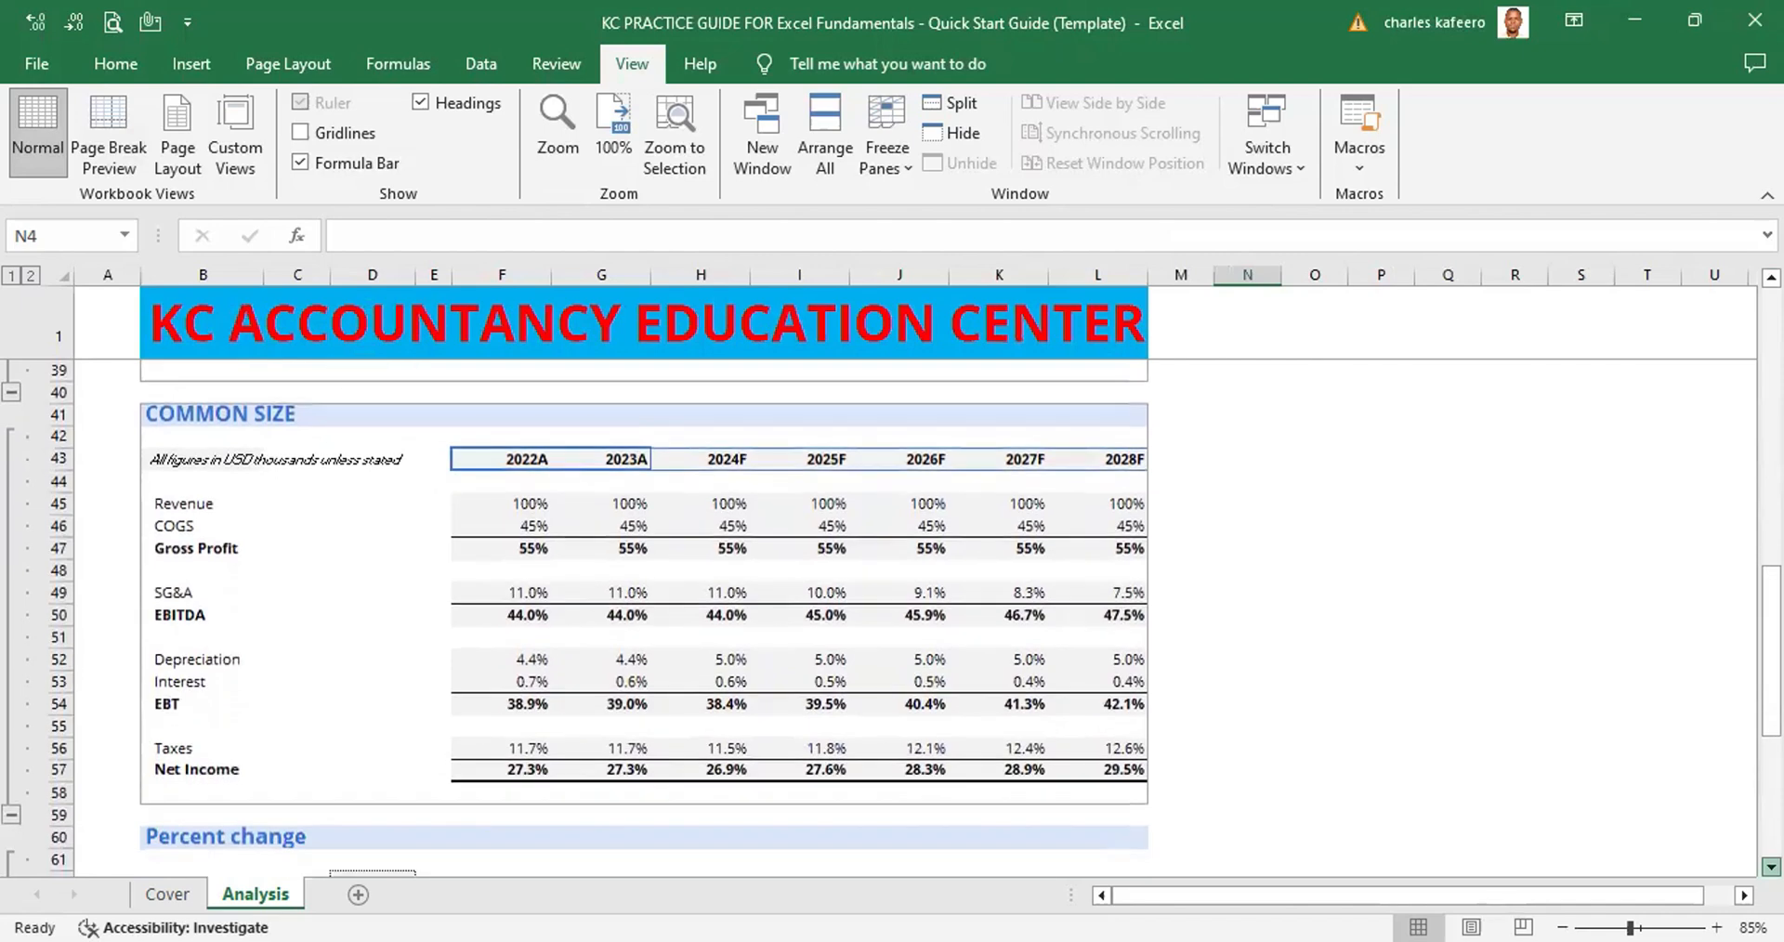
scroll(432, 556, "down", 1)
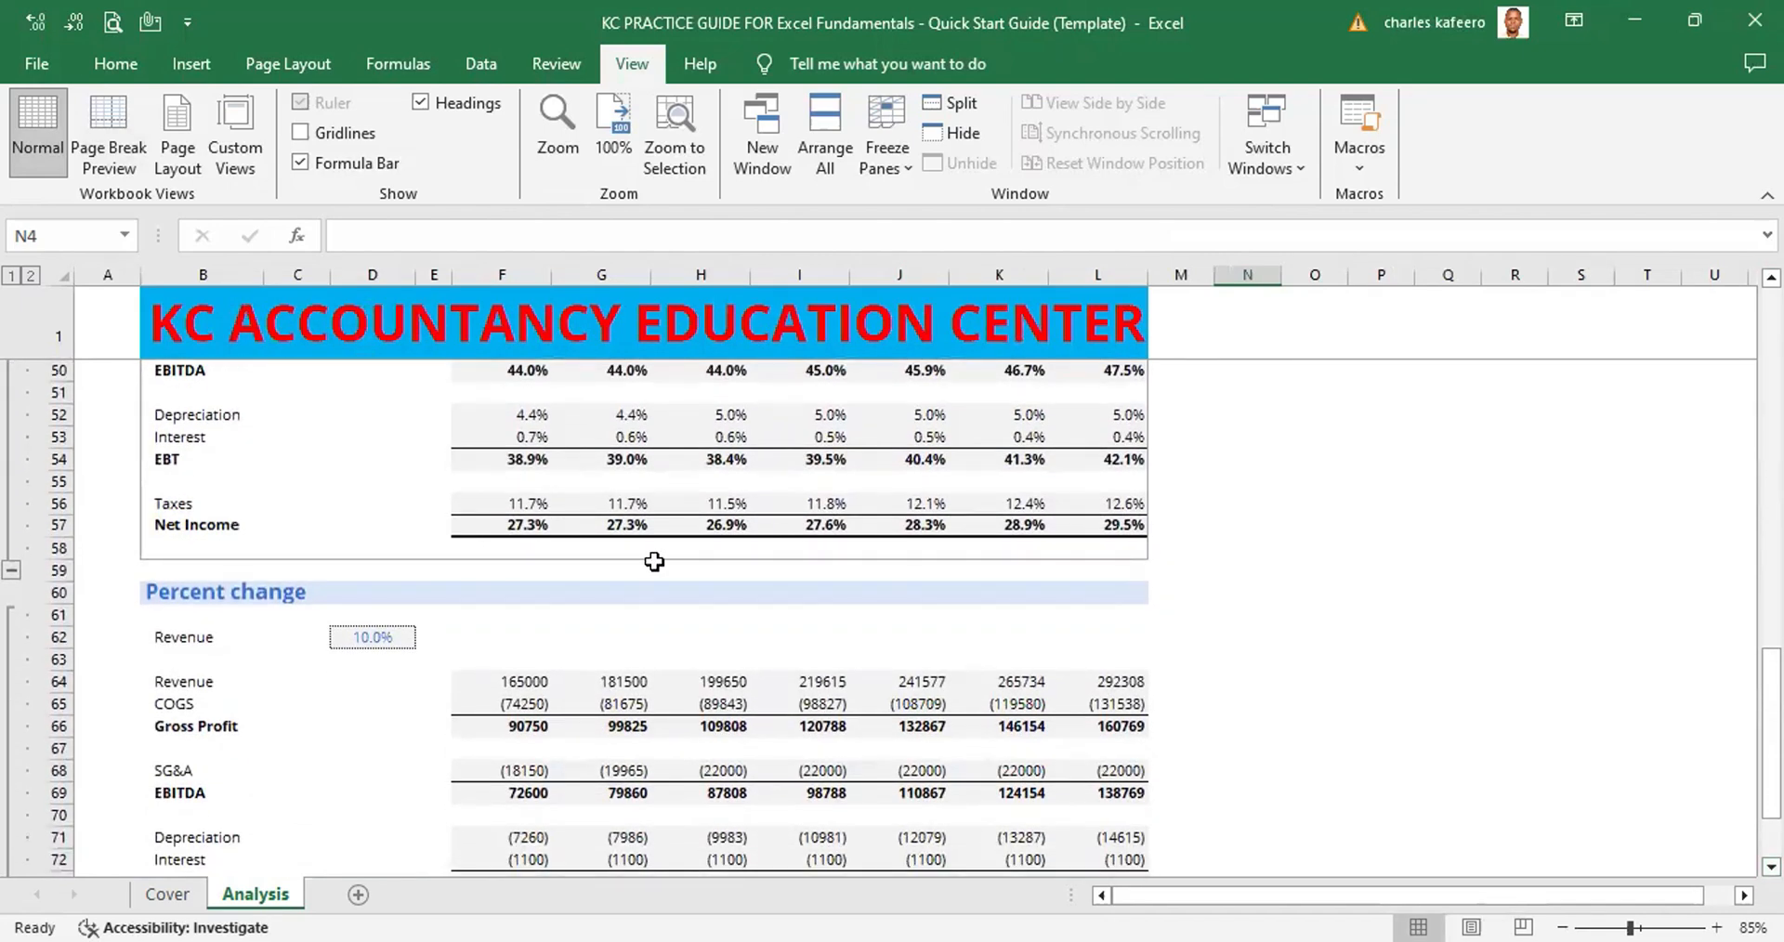
scroll(654, 562, "up", 1)
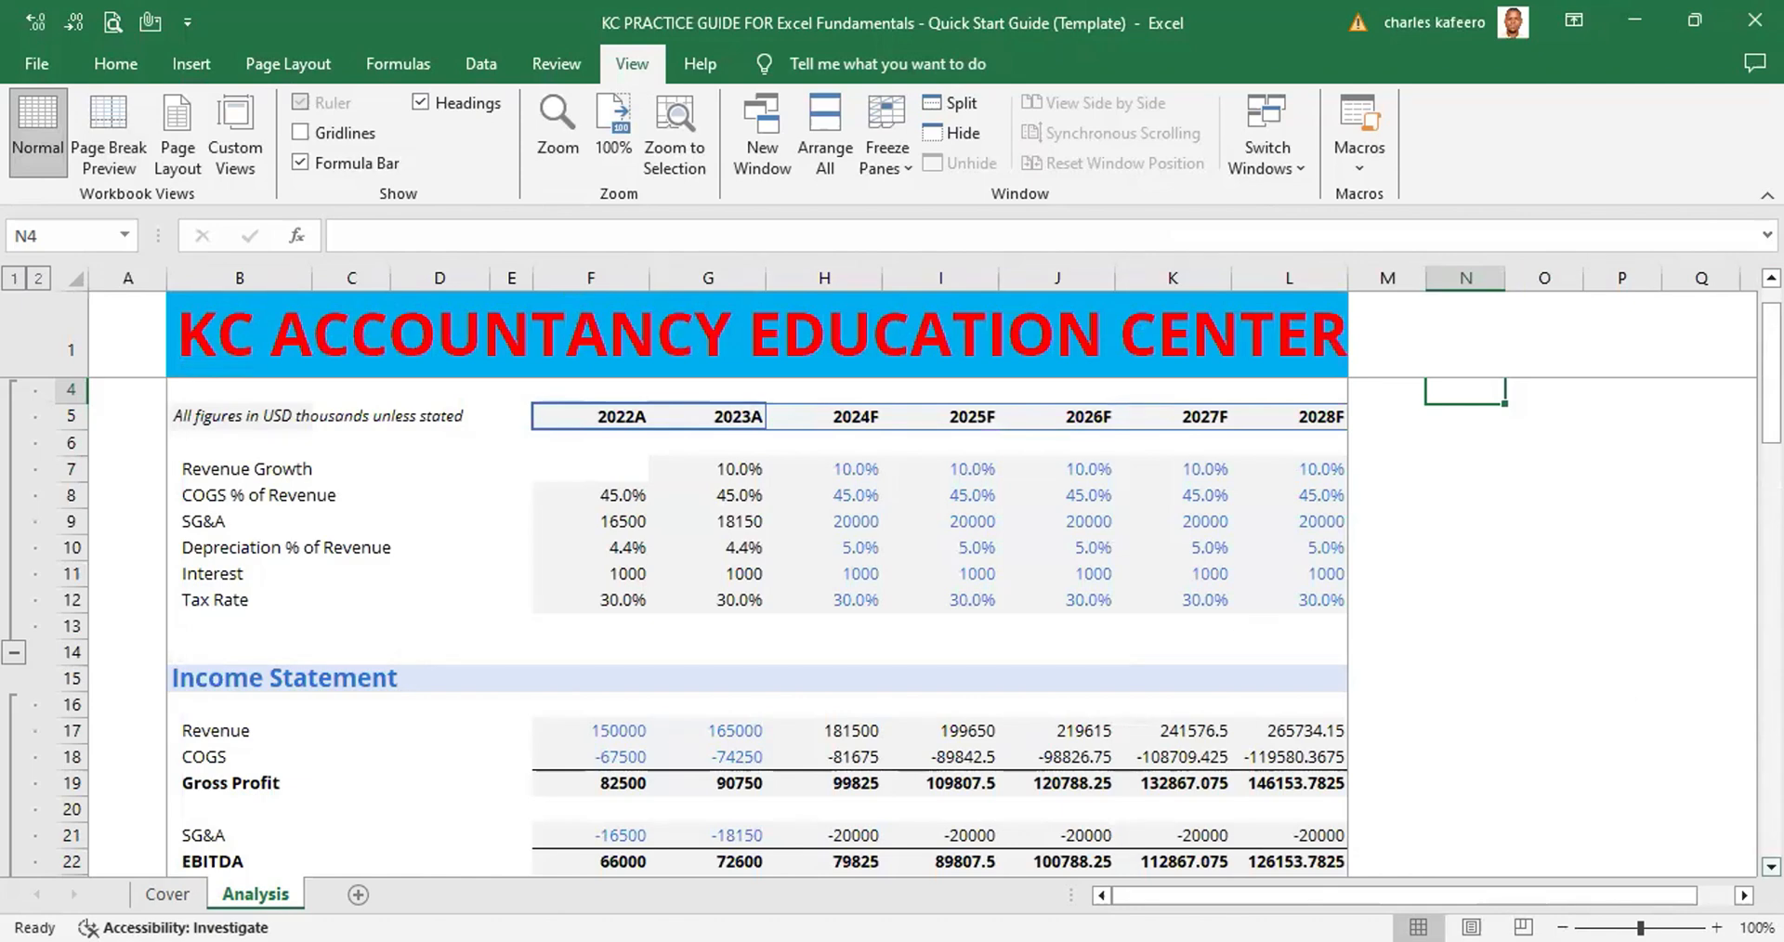
scroll(757, 627, "down", 5)
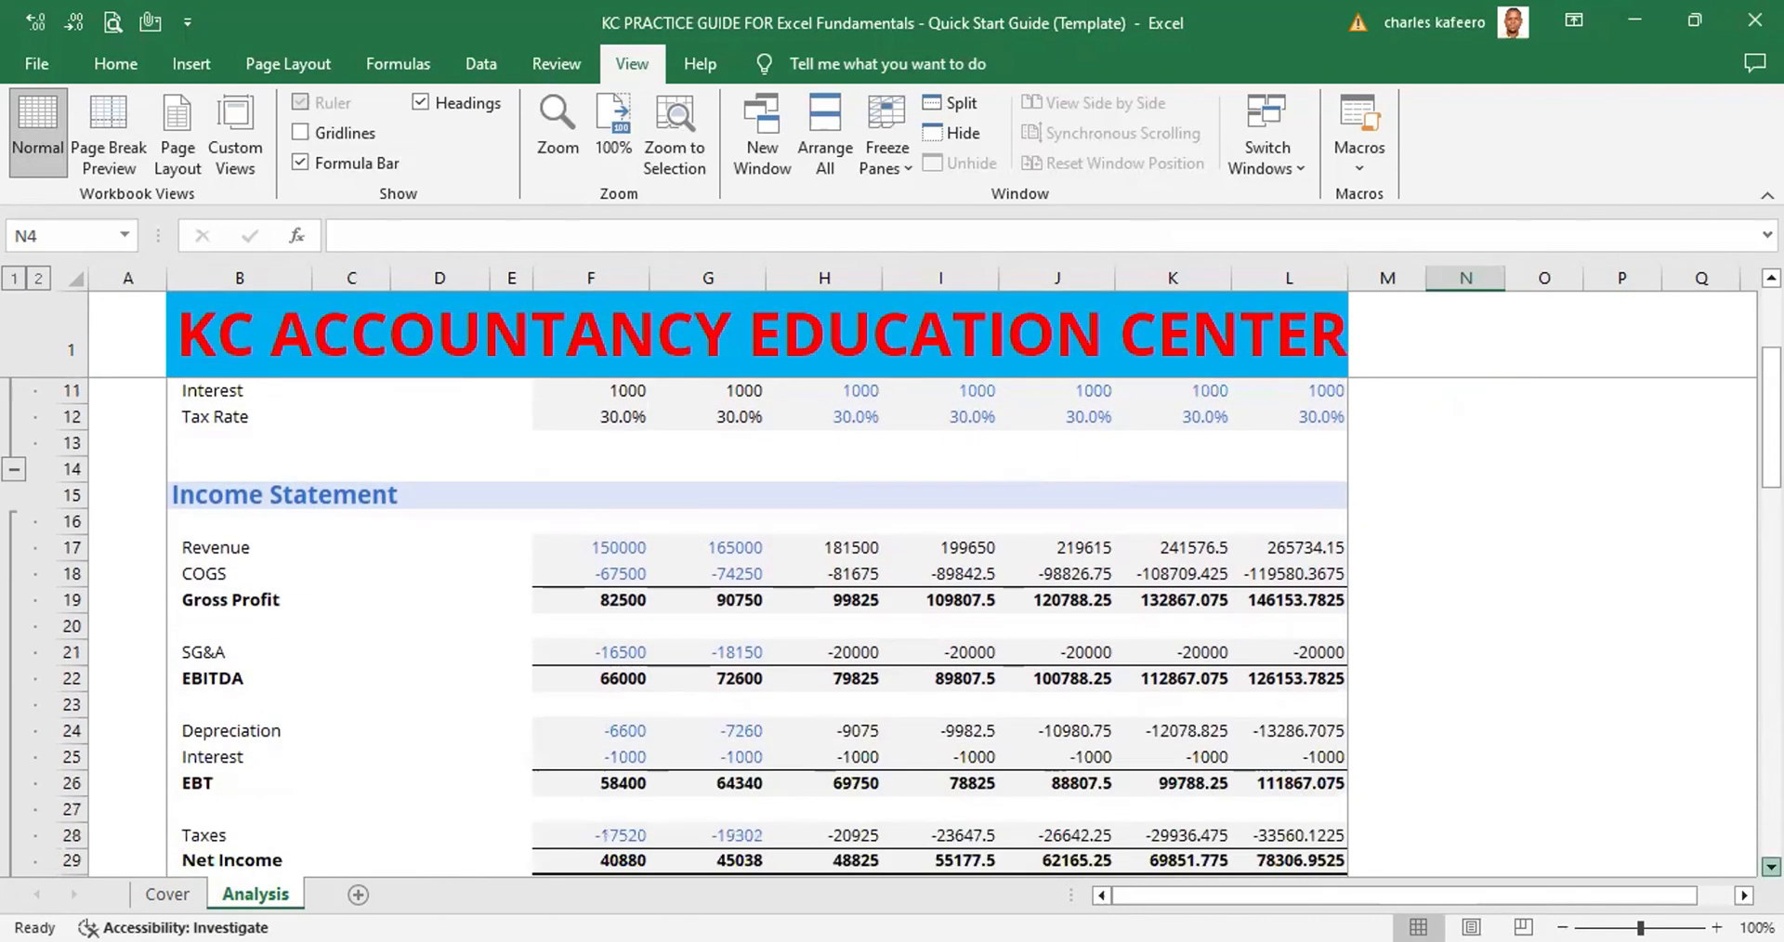
scroll(758, 627, "down", 7)
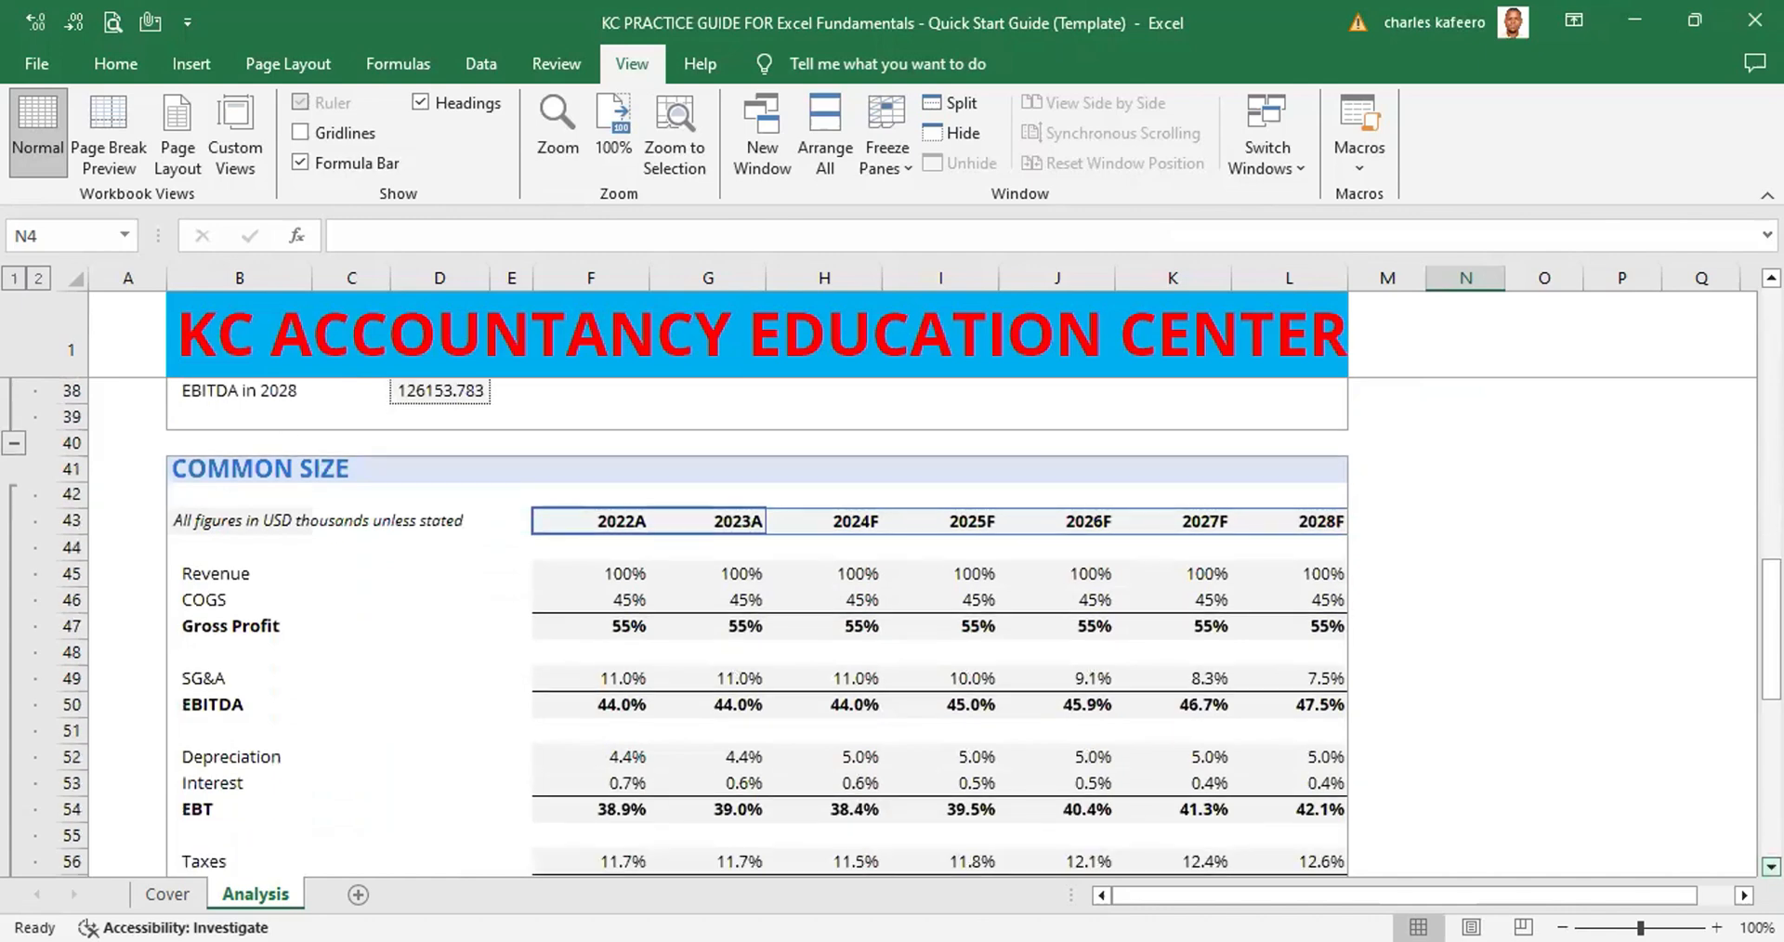
scroll(757, 627, "down", 3)
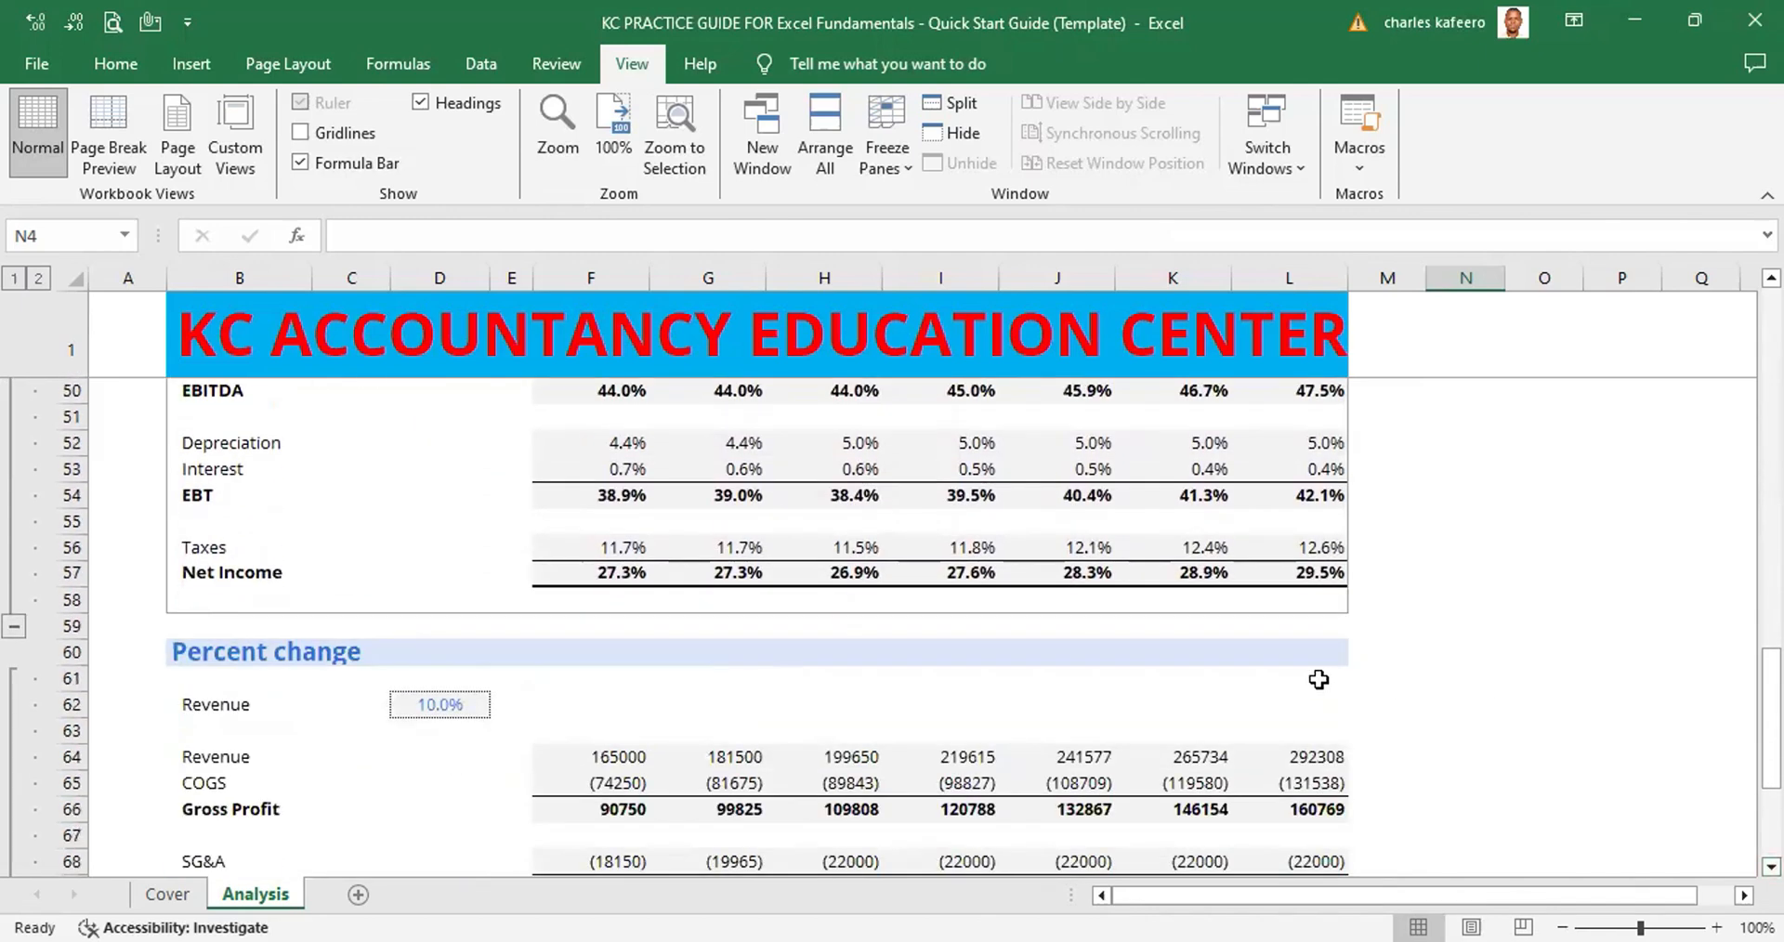
left_click(1178, 620)
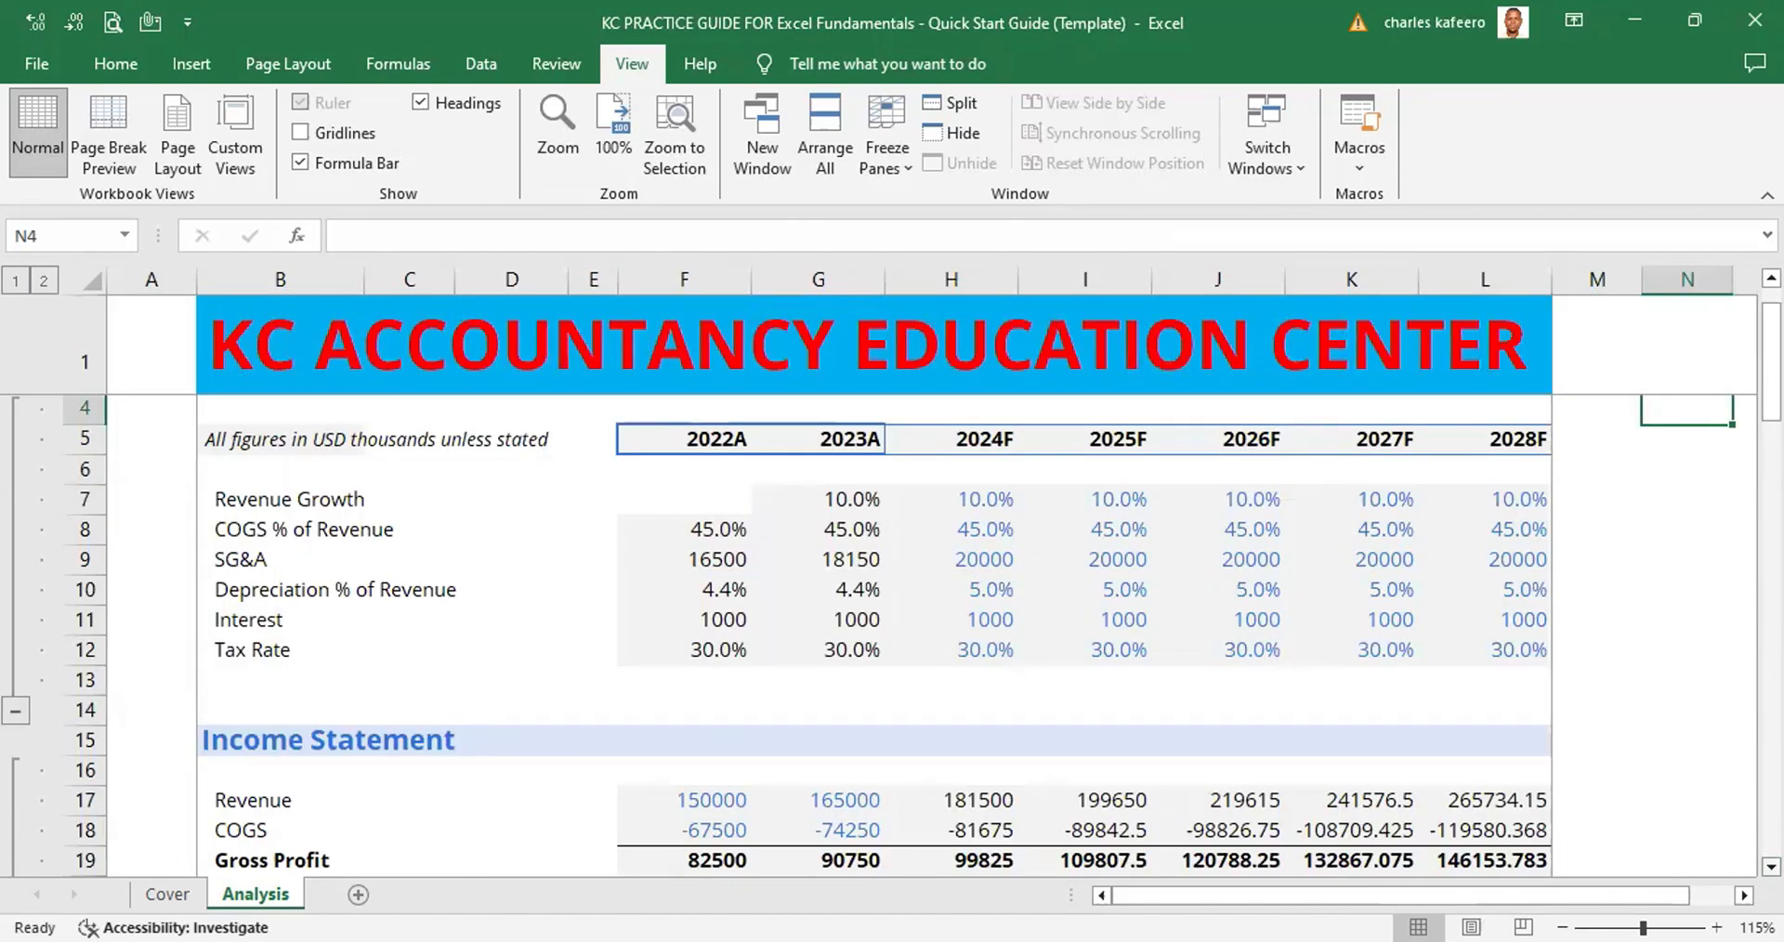
scroll(892, 585, "down", 19)
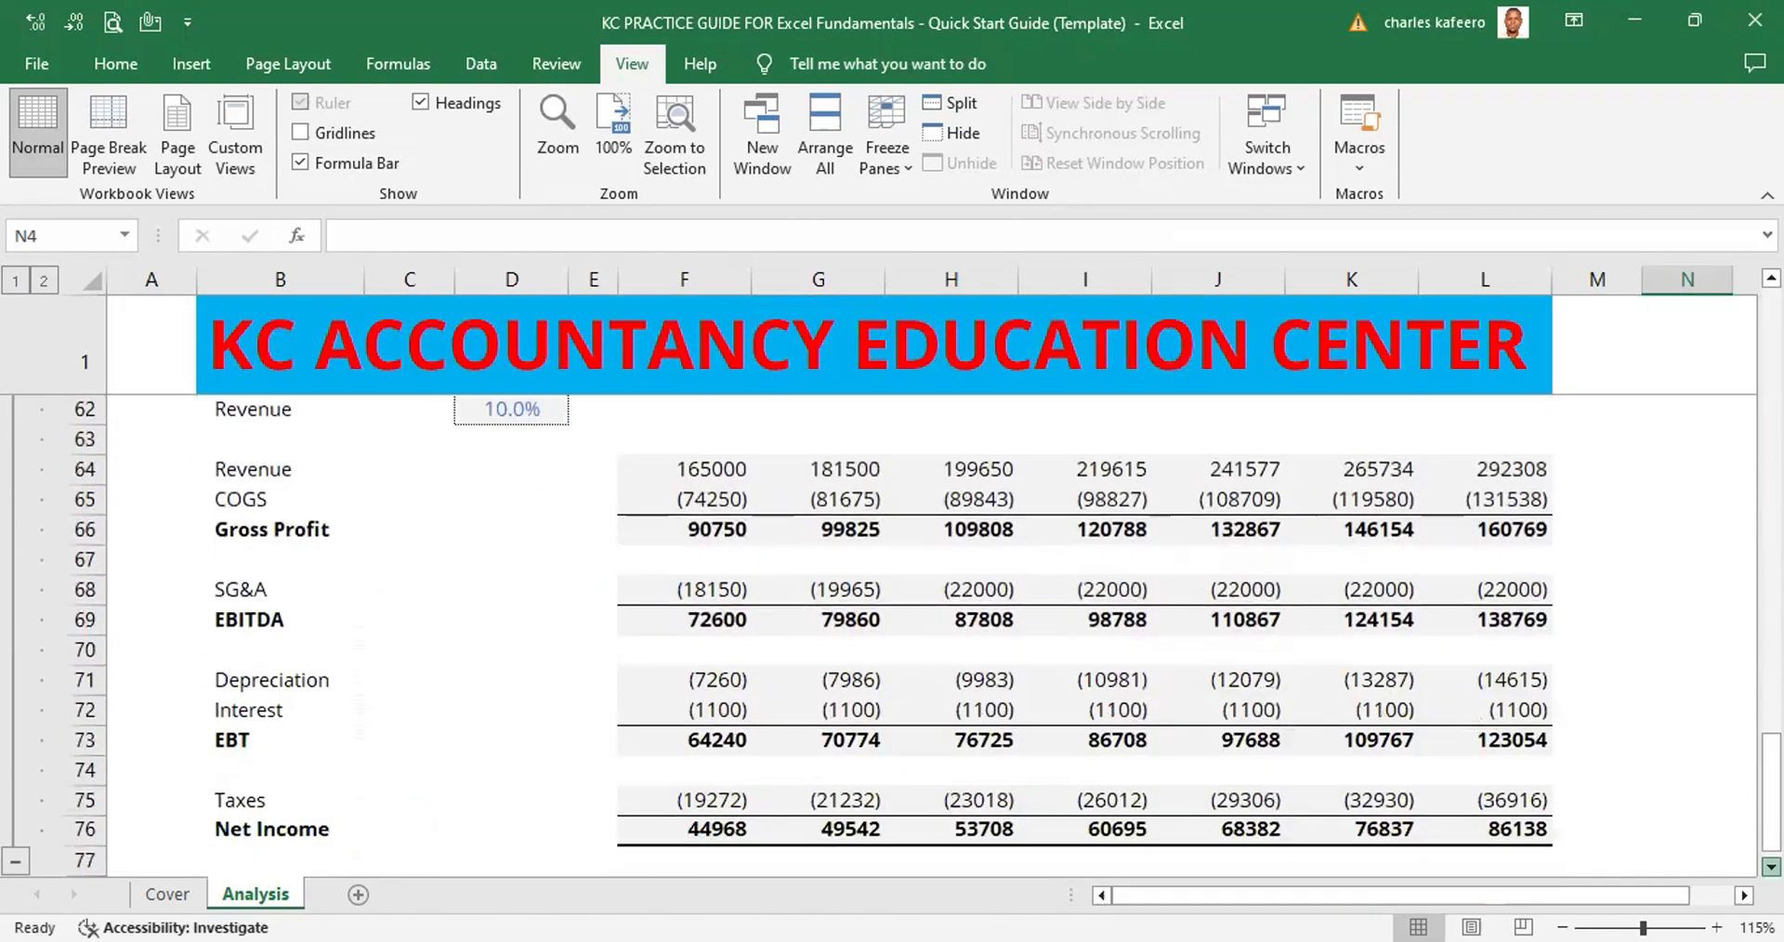
scroll(892, 635, "down", 3)
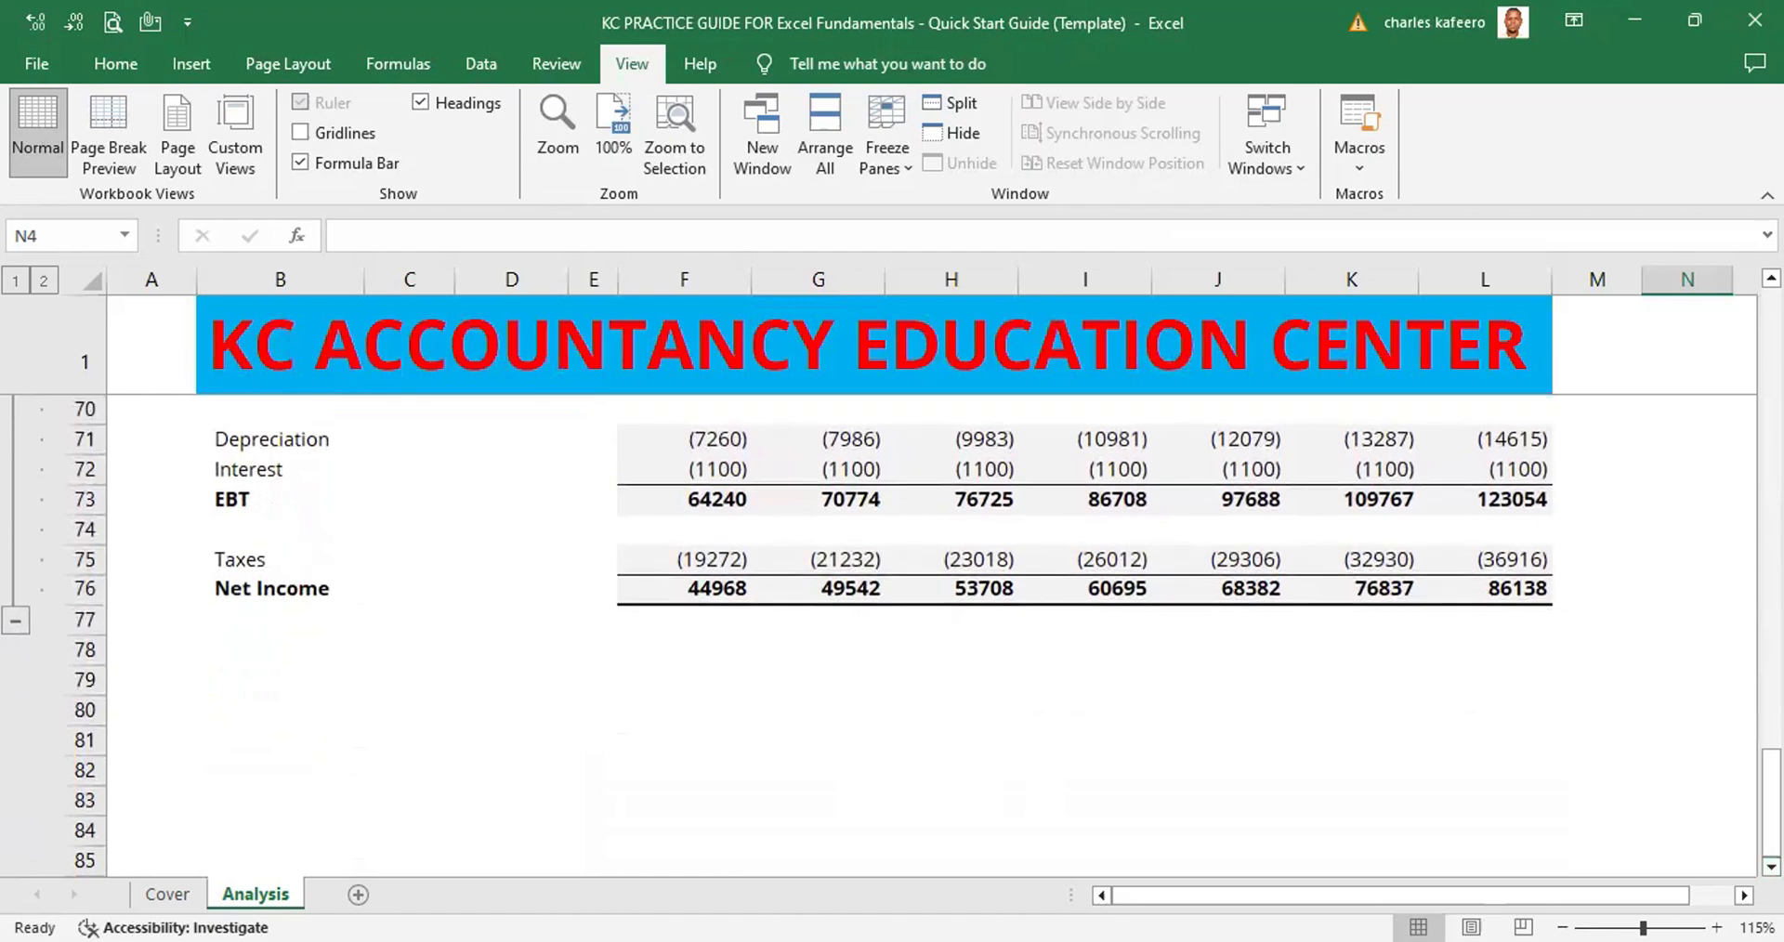
scroll(891, 636, "up", 7)
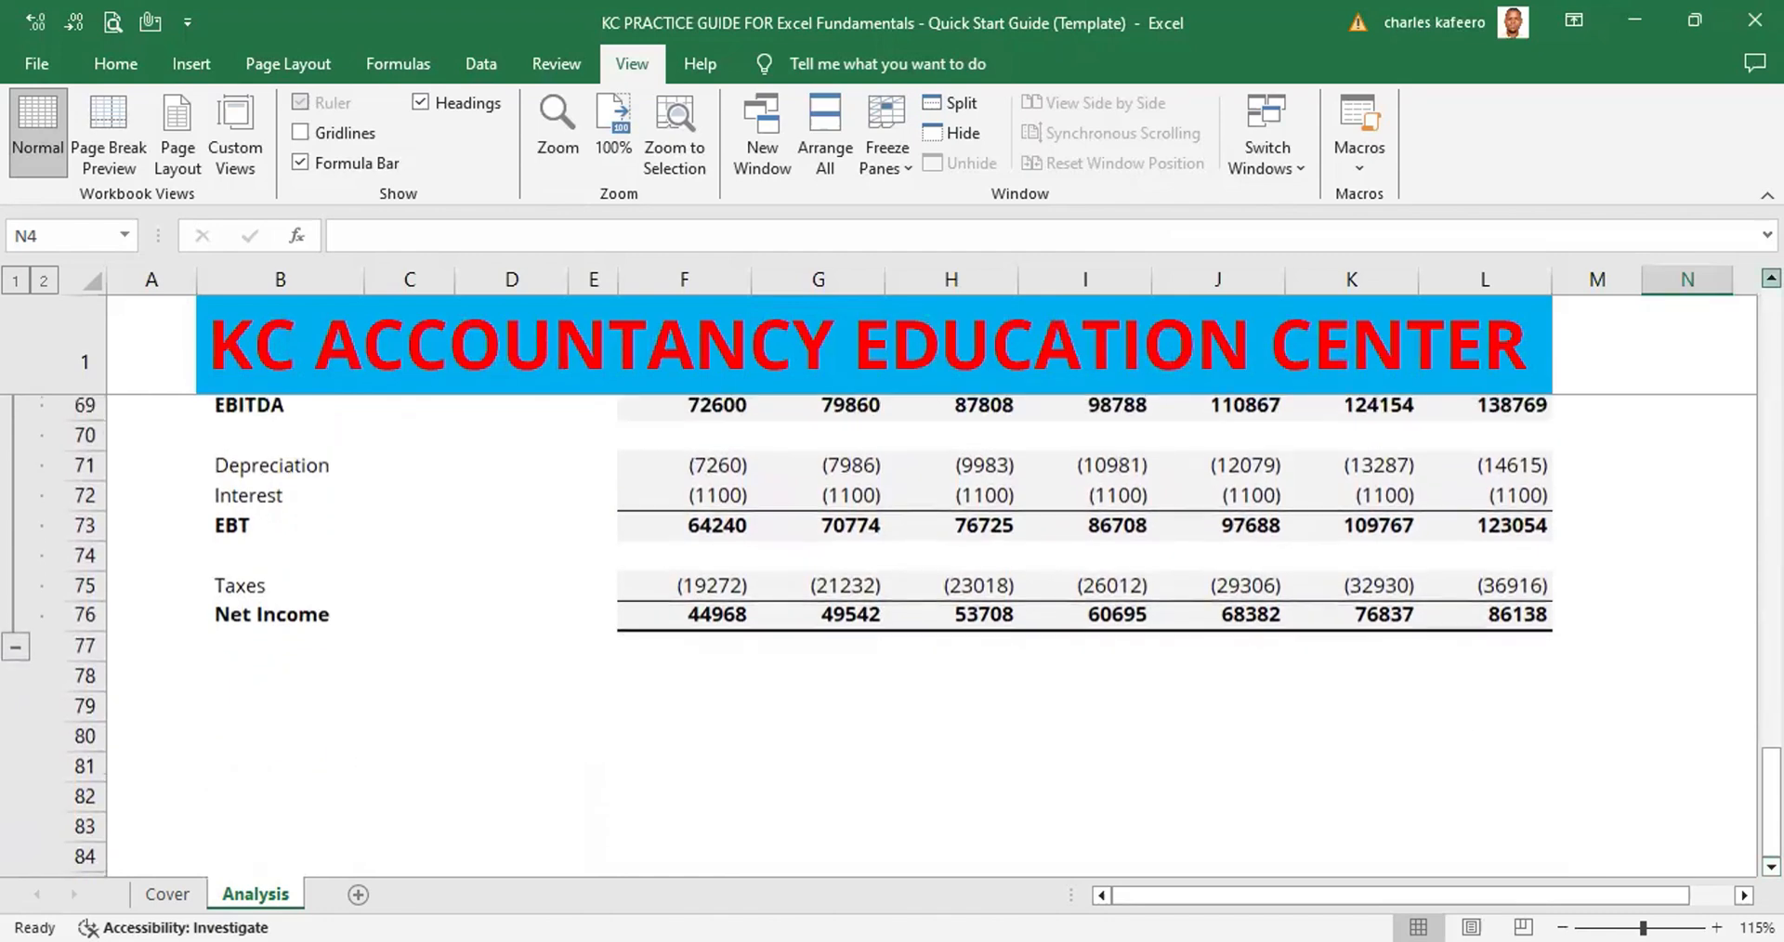
scroll(892, 636, "up", 5)
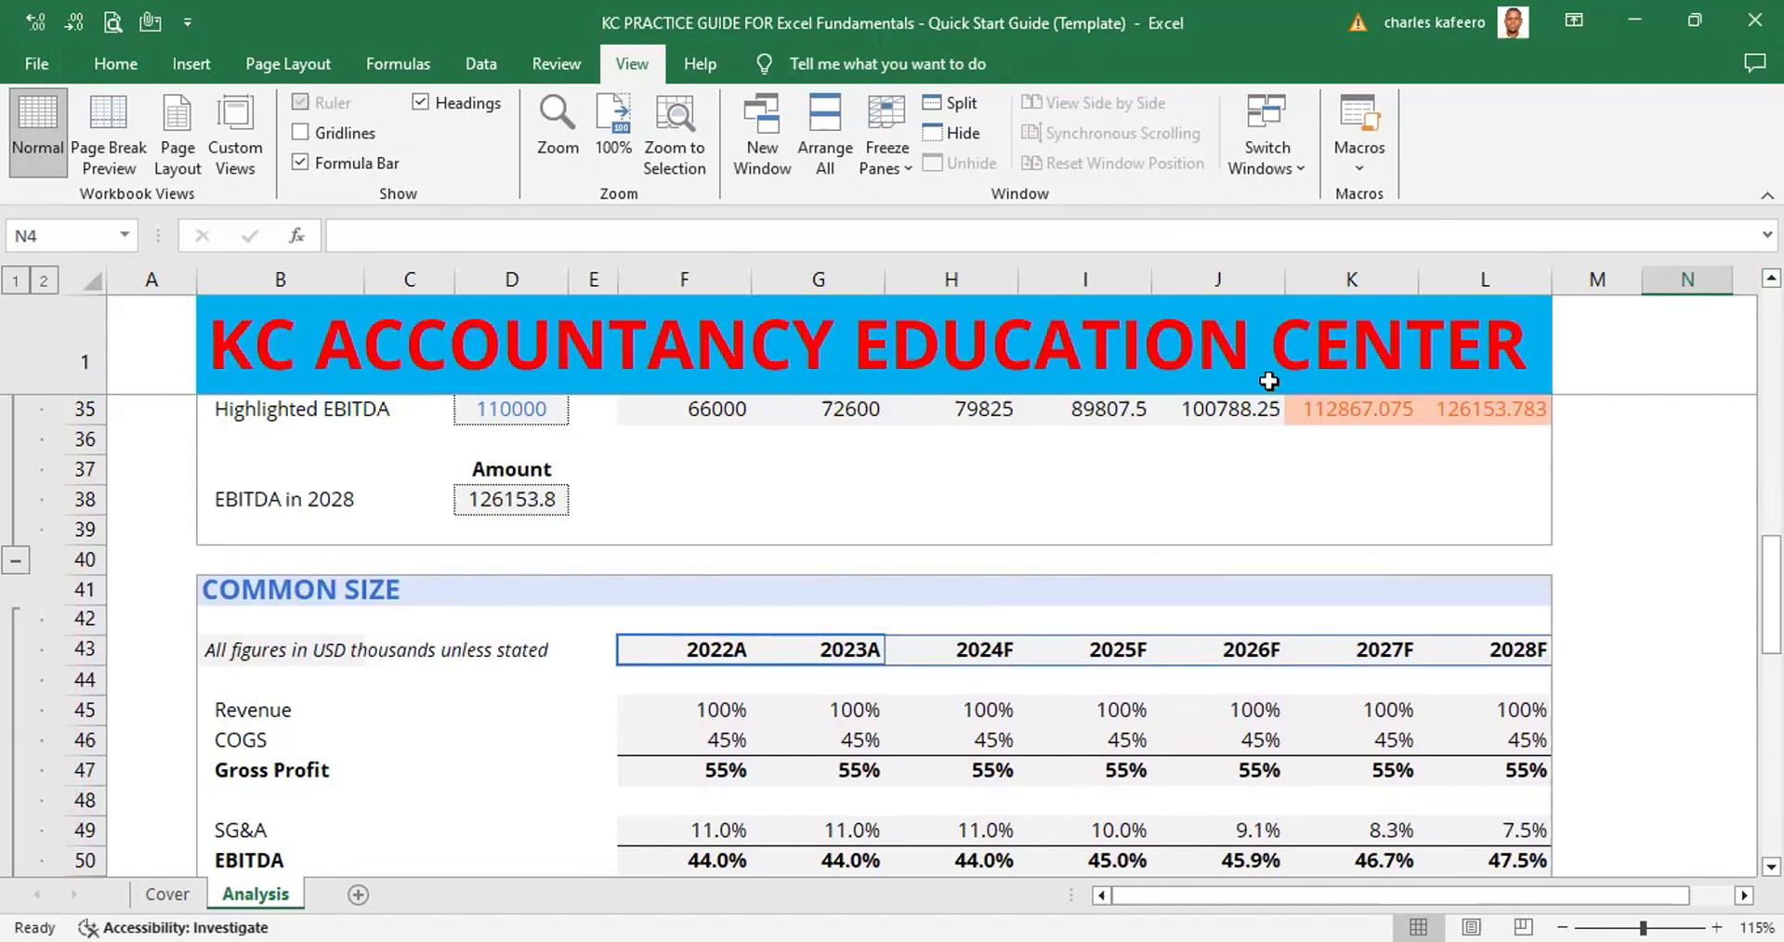
scroll(1583, 421, "up", 11)
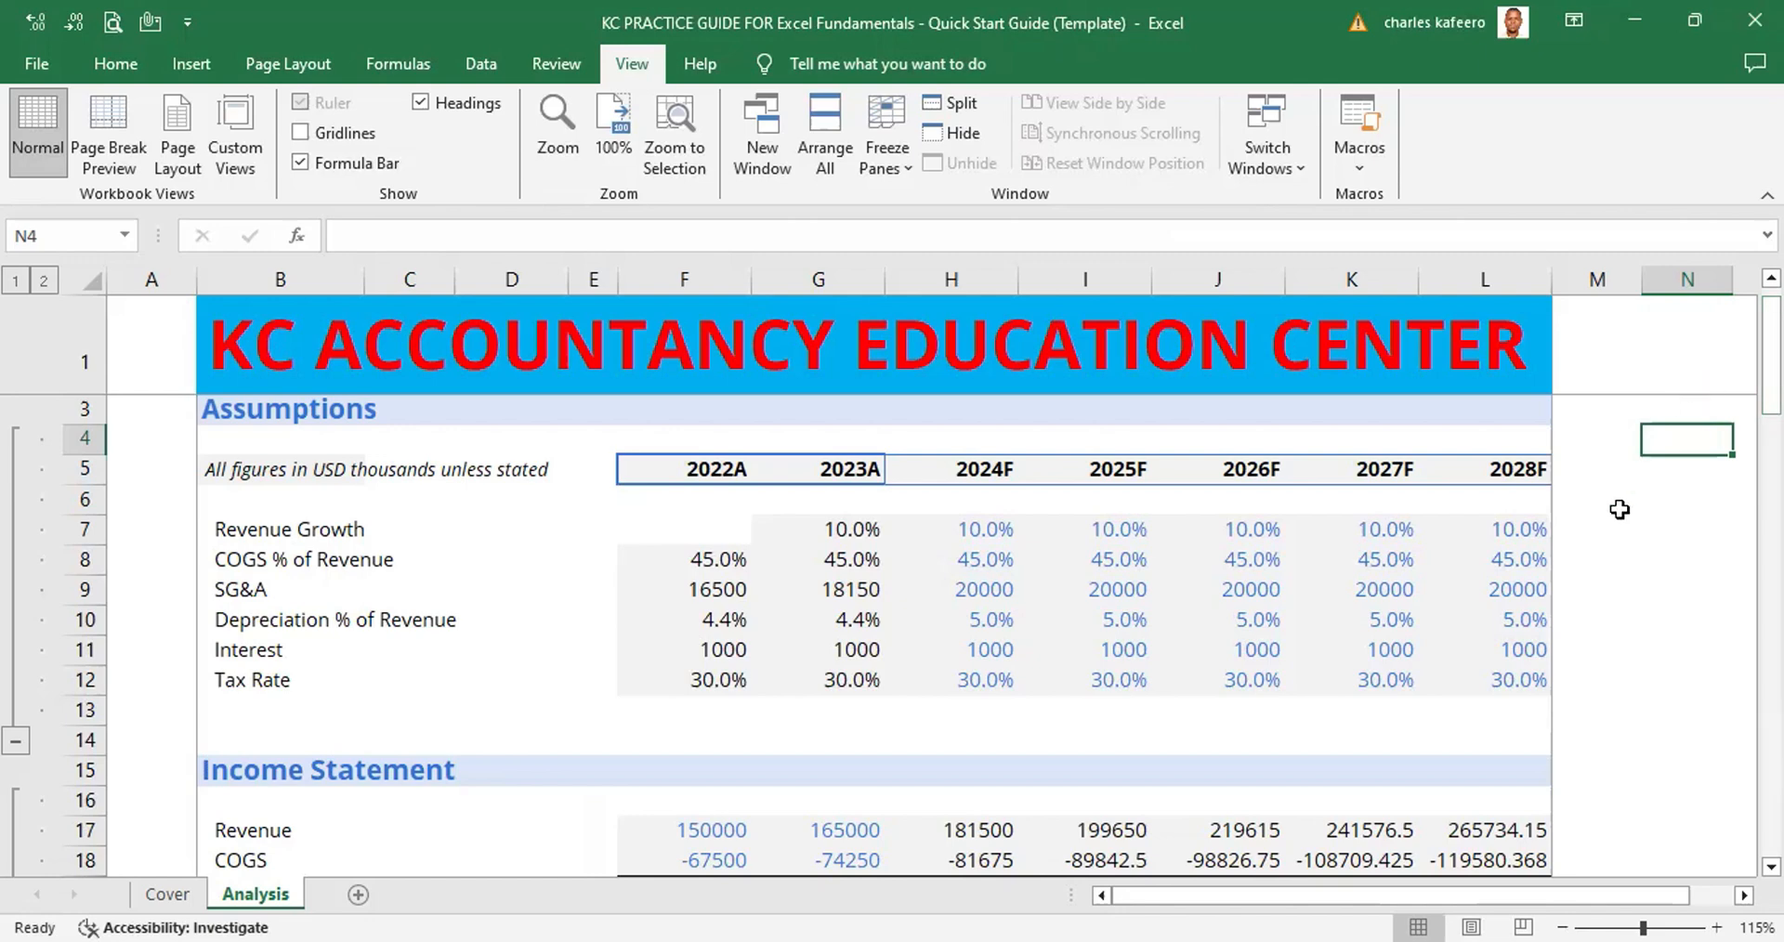
scroll(1620, 509, "down", 5)
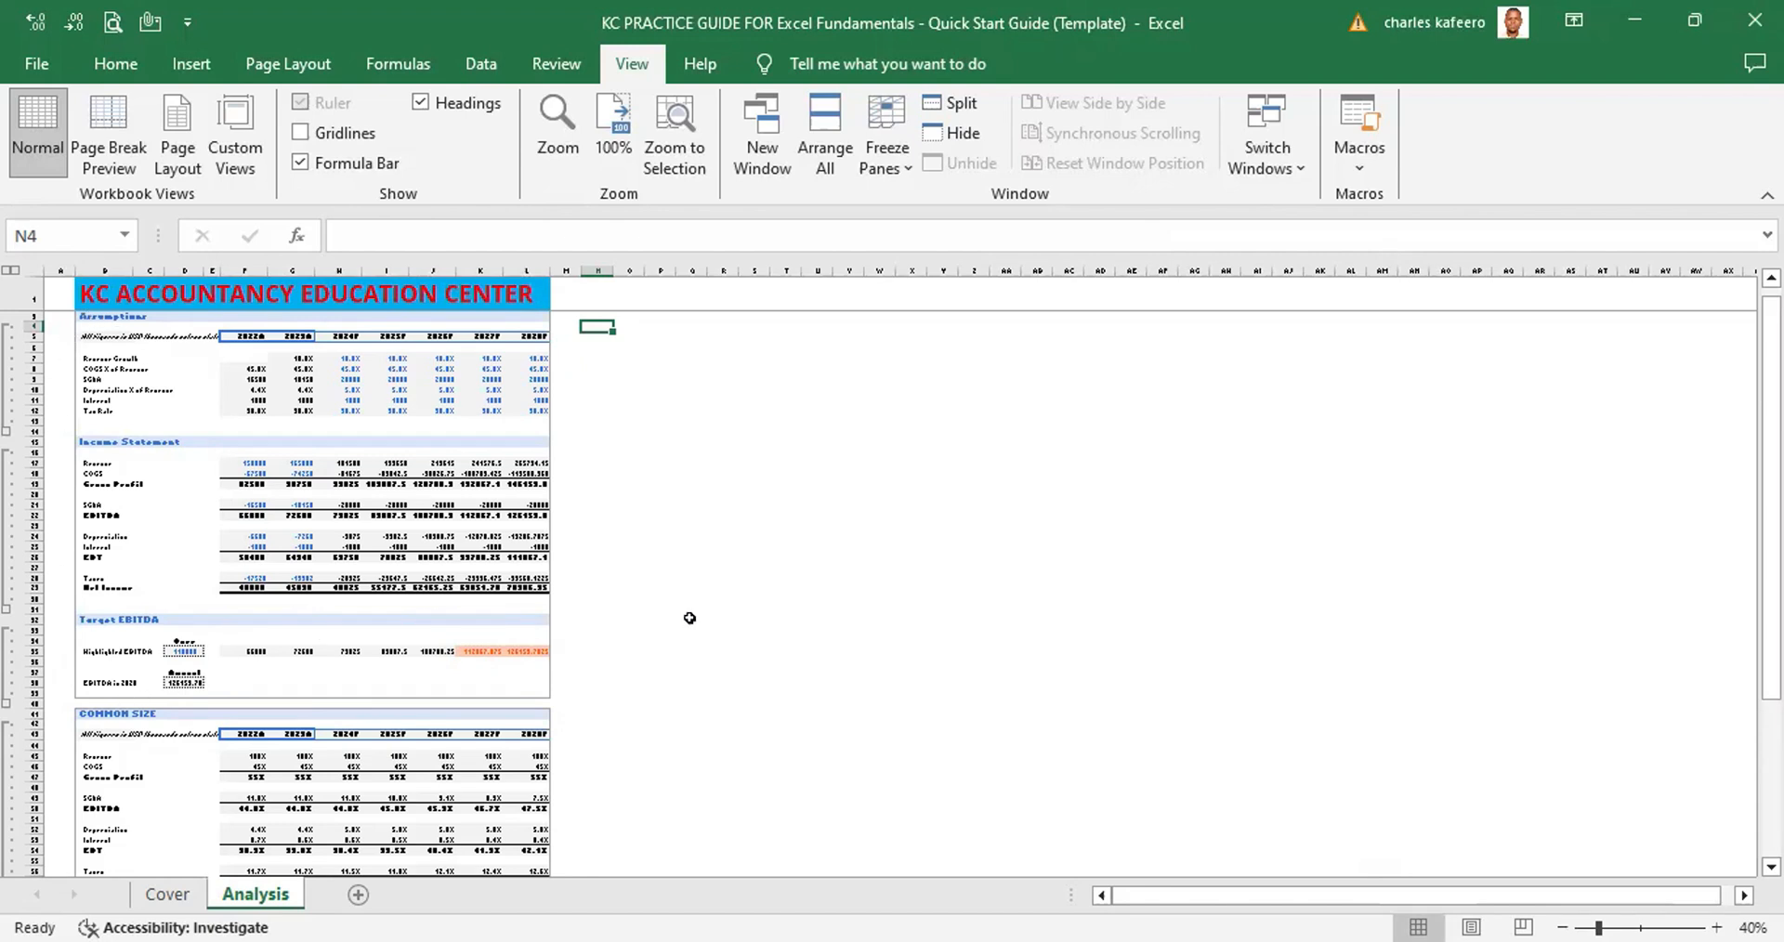
Look over the complete model at 40% zoom and select empty cell Q14 beside it
left_click(1770, 866)
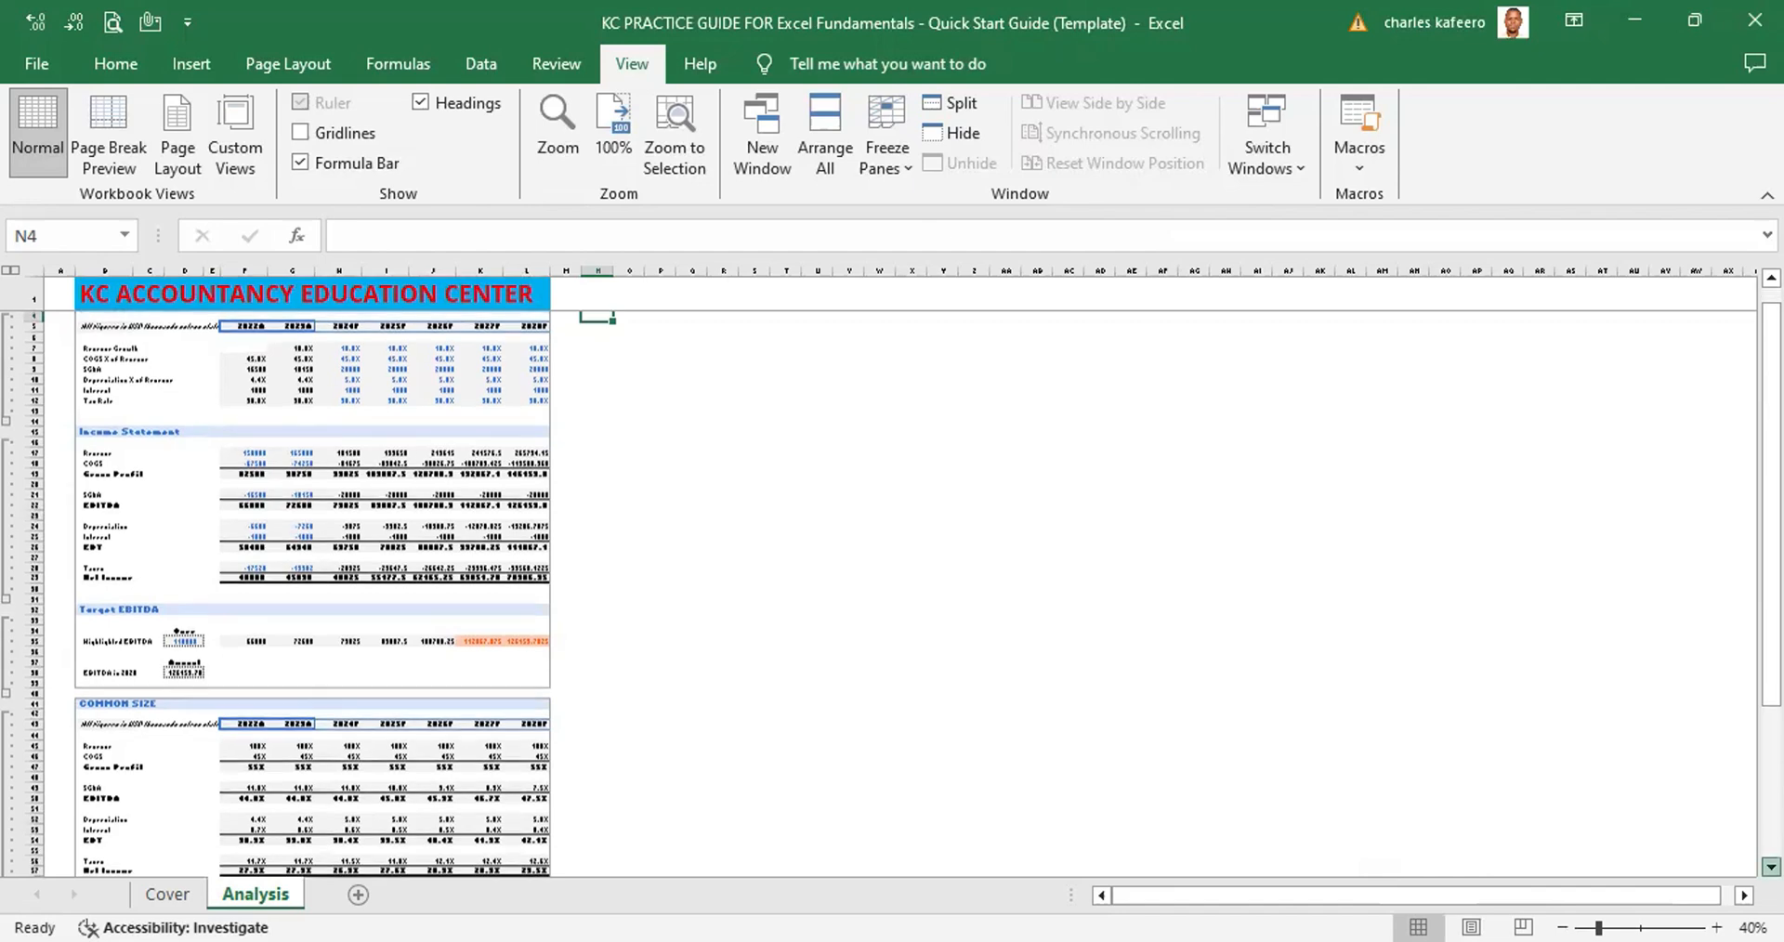
left_click_drag(1770, 865, 1771, 866)
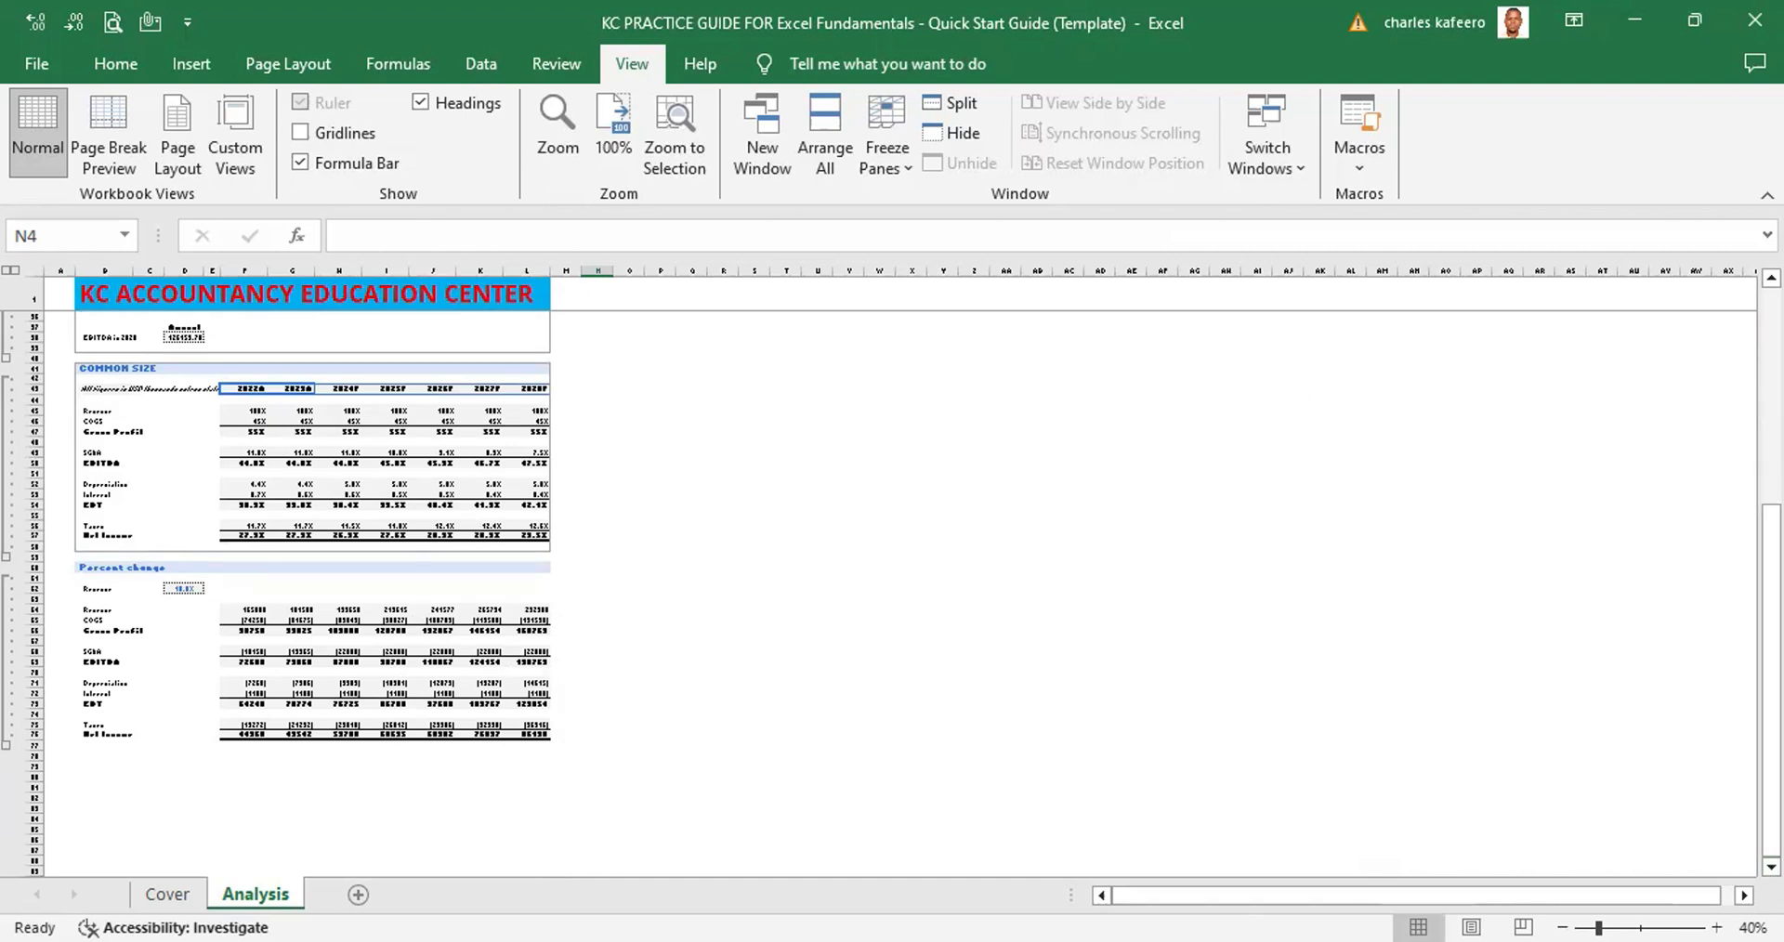
left_click_drag(1771, 678, 1771, 460)
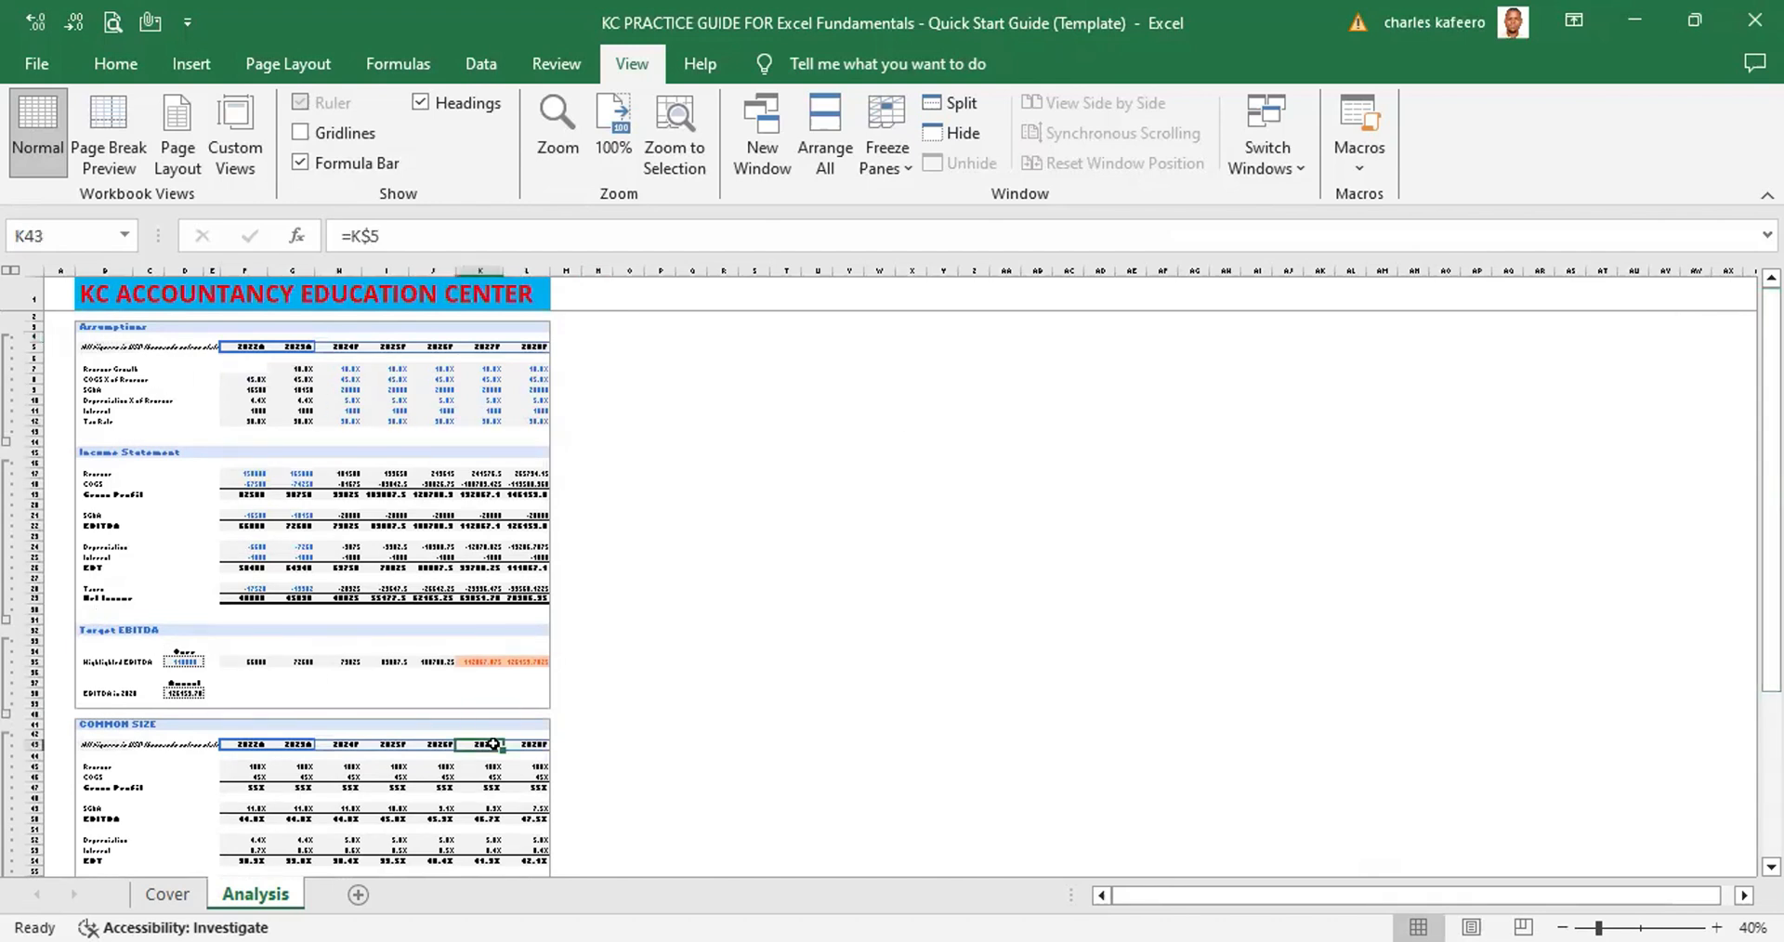
left_click(493, 744)
left_click(701, 444)
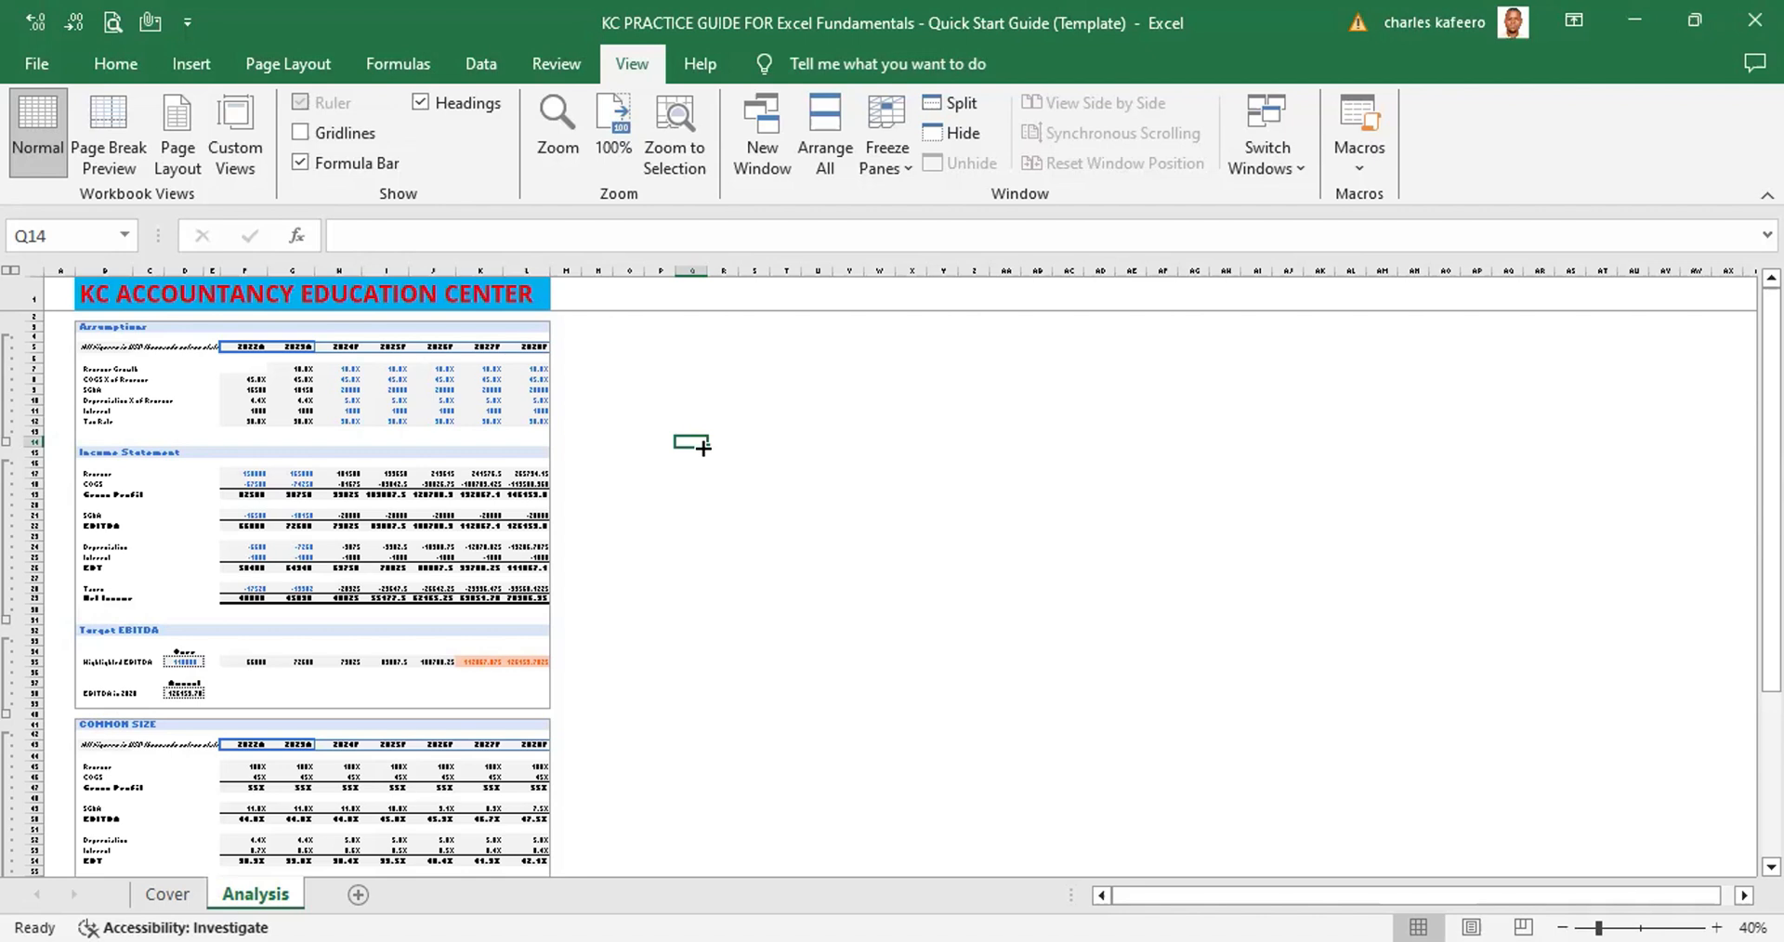
Open Page Setup for the Analysis sheet and review its page, margin and sheet settings
key("alt")
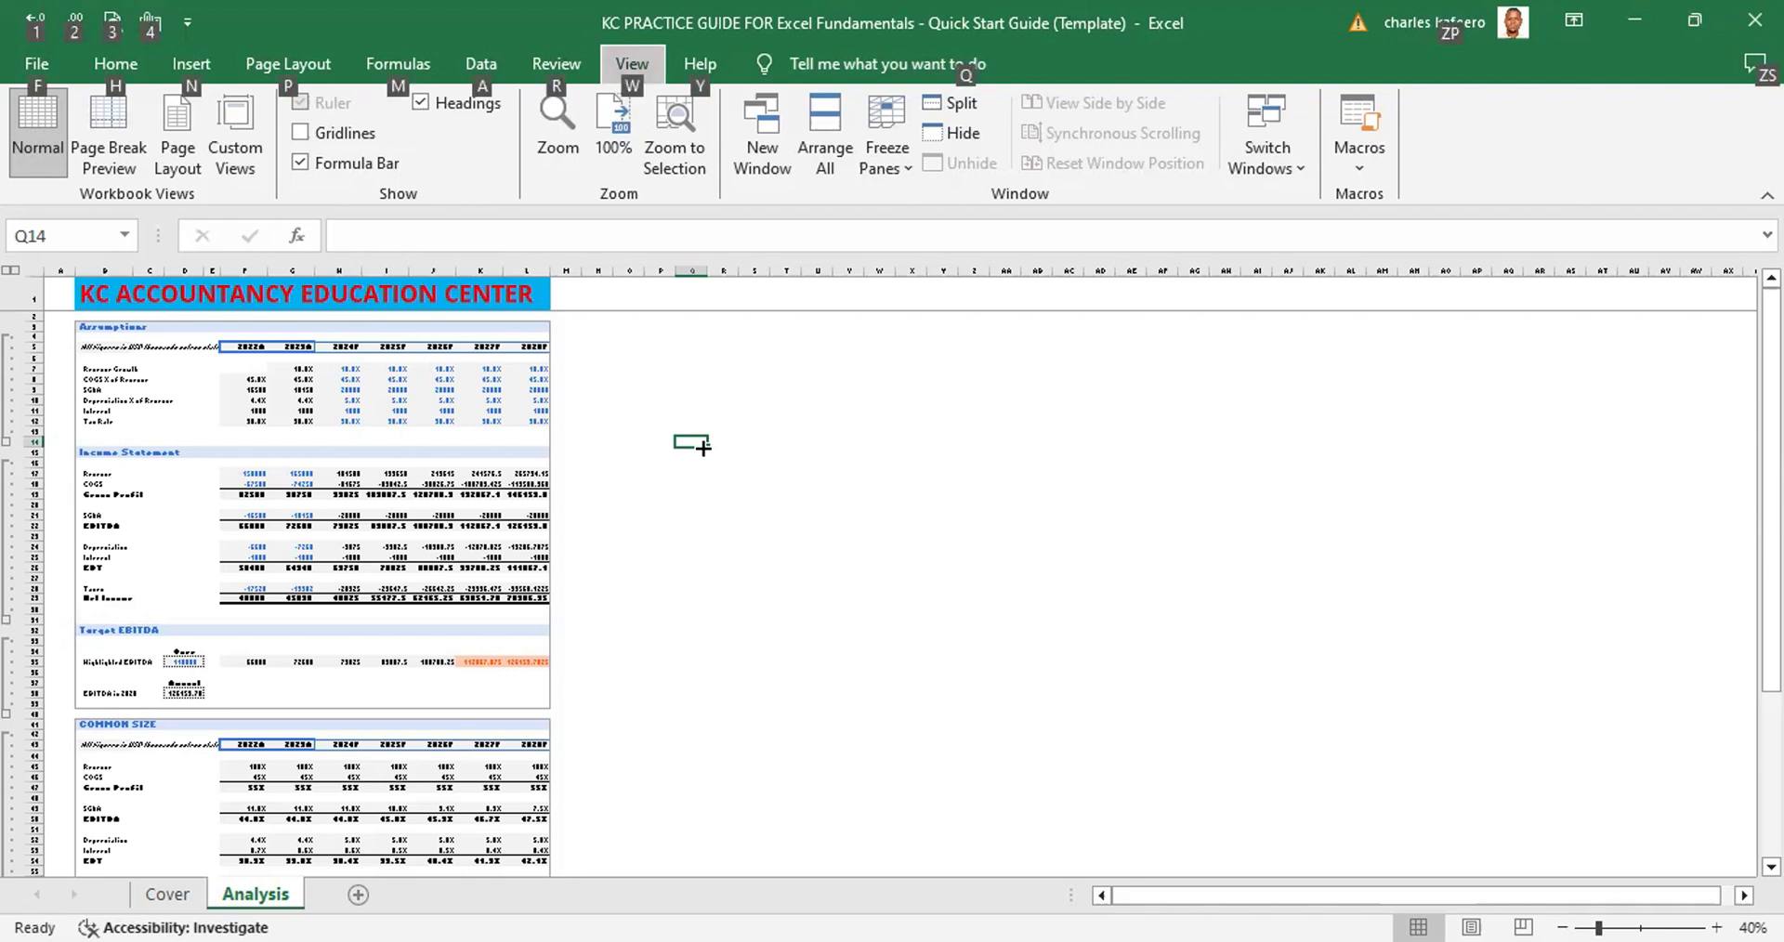
key("p")
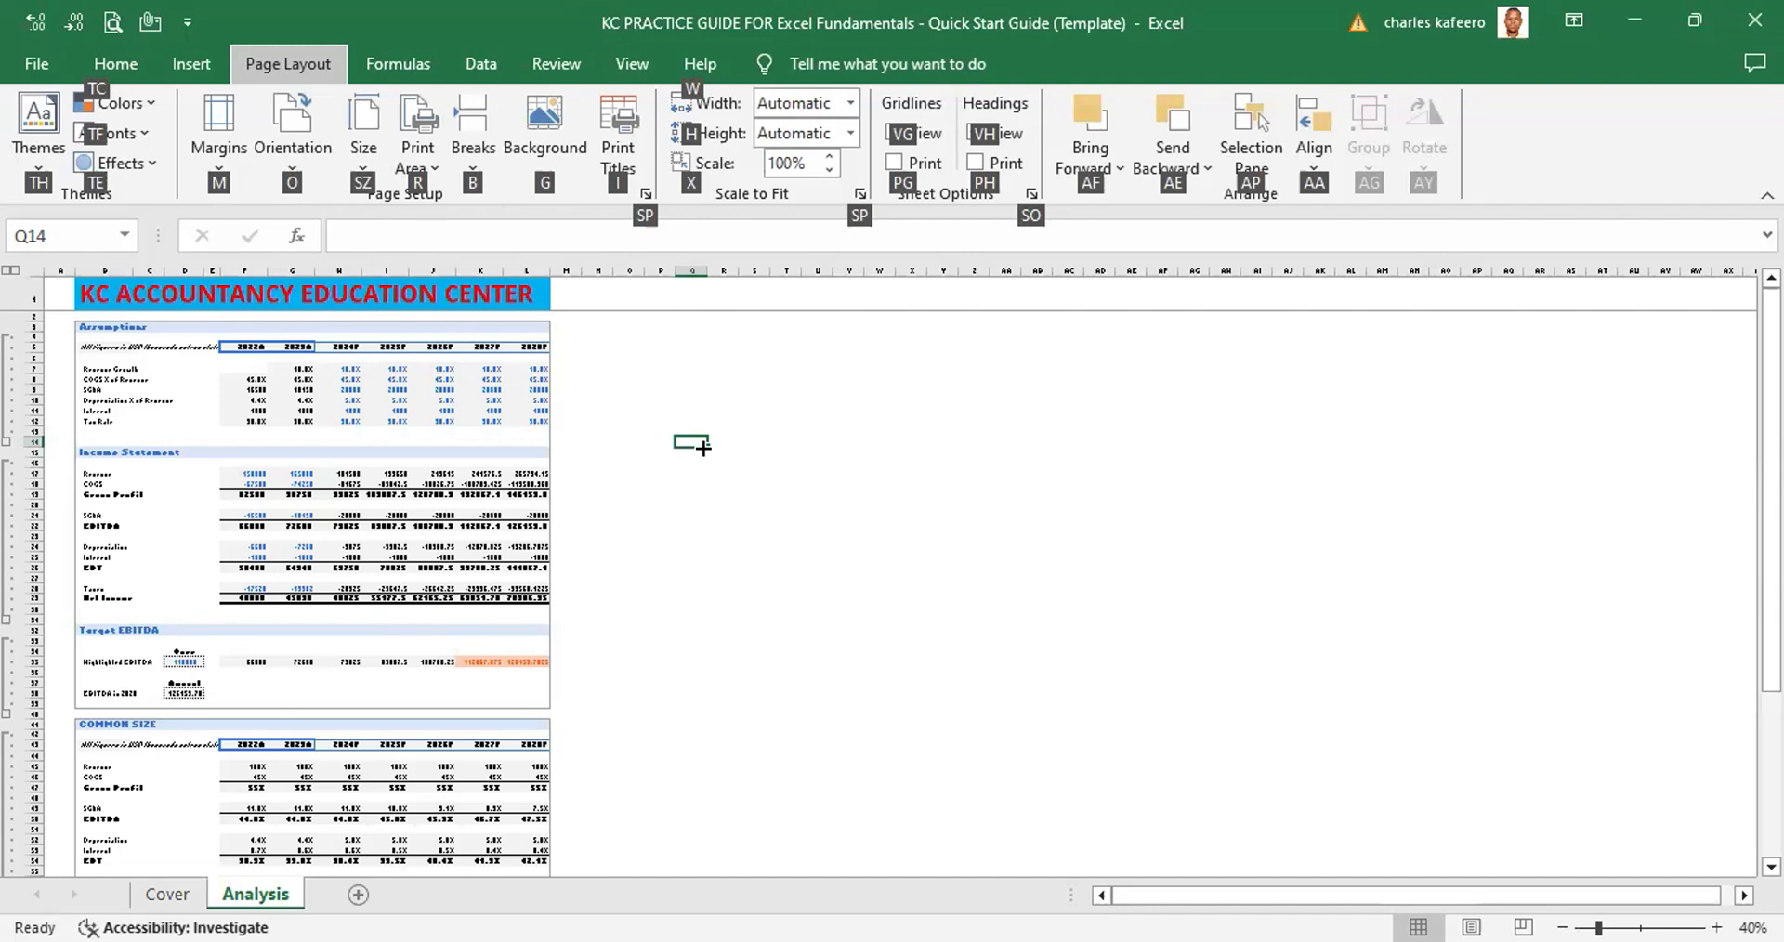
key("s")
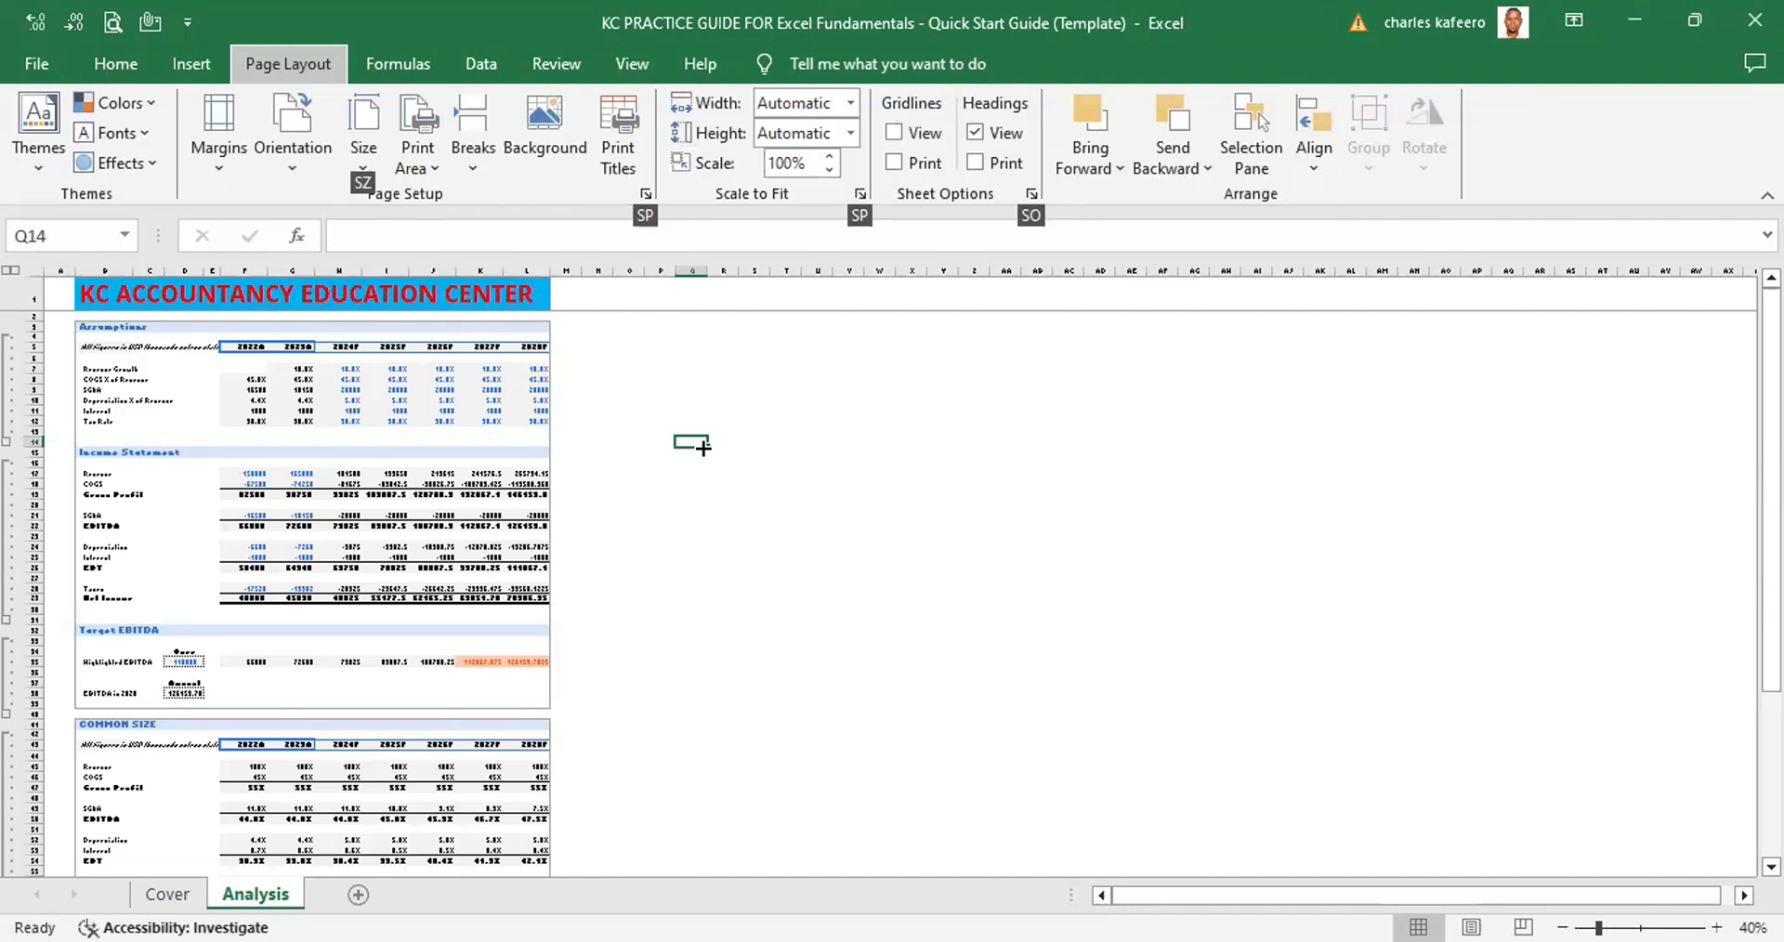
key("p")
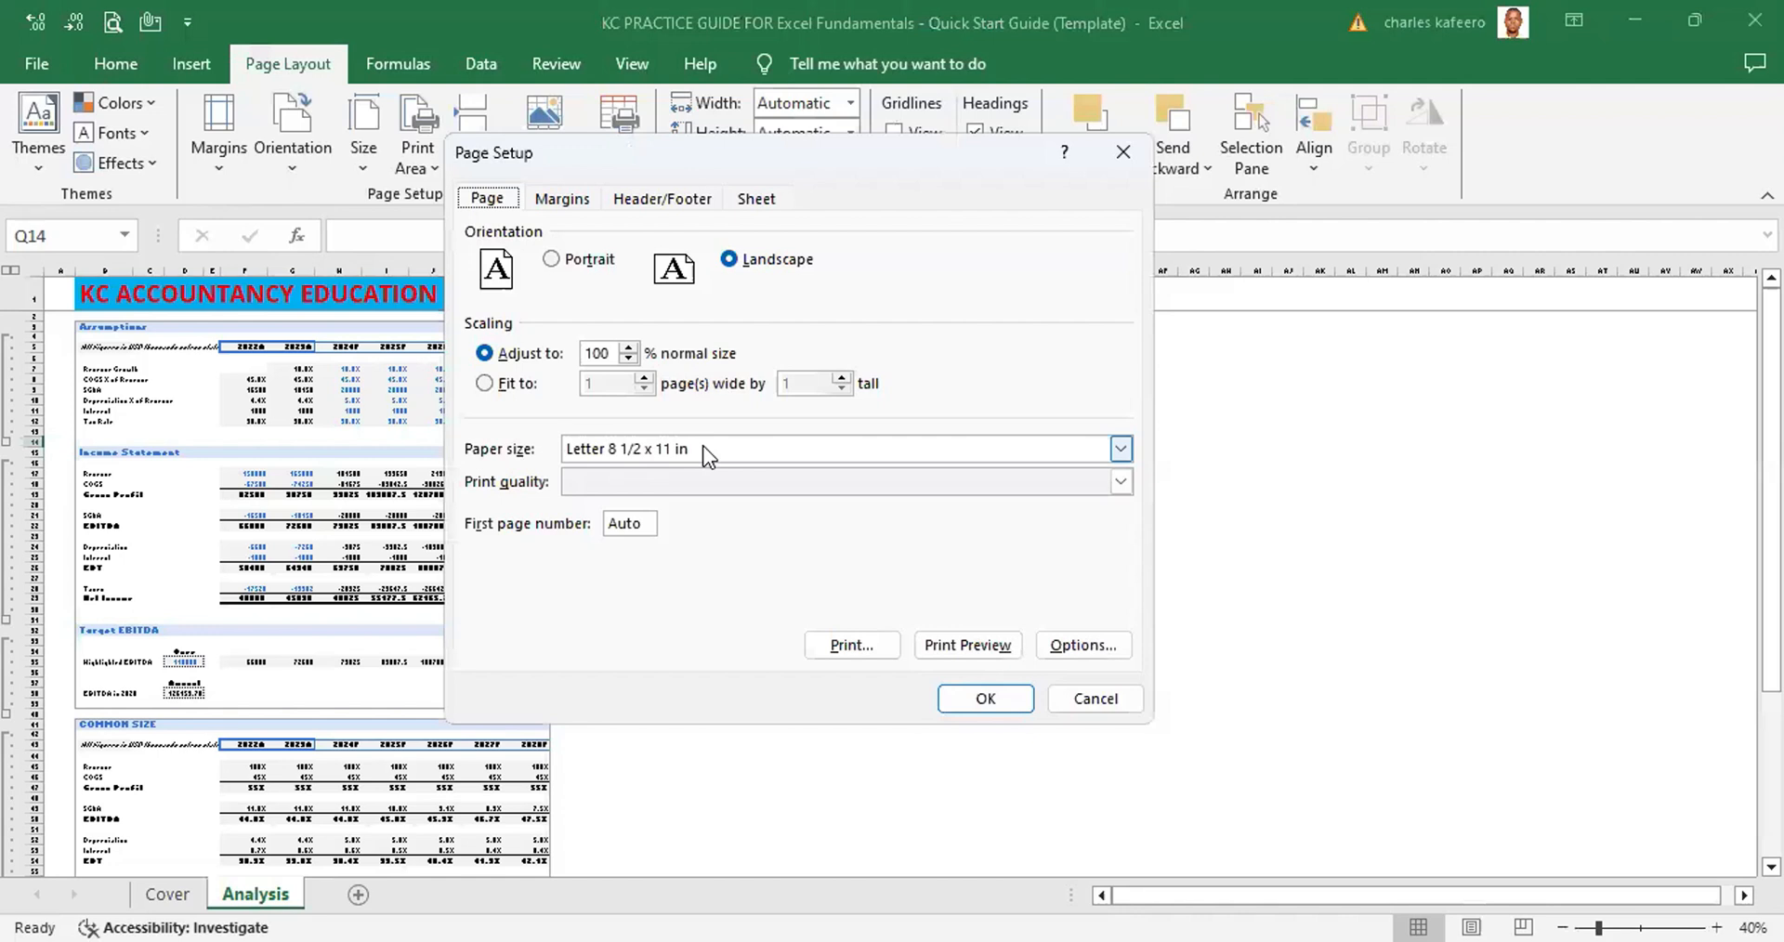
key("ctrl+Tab")
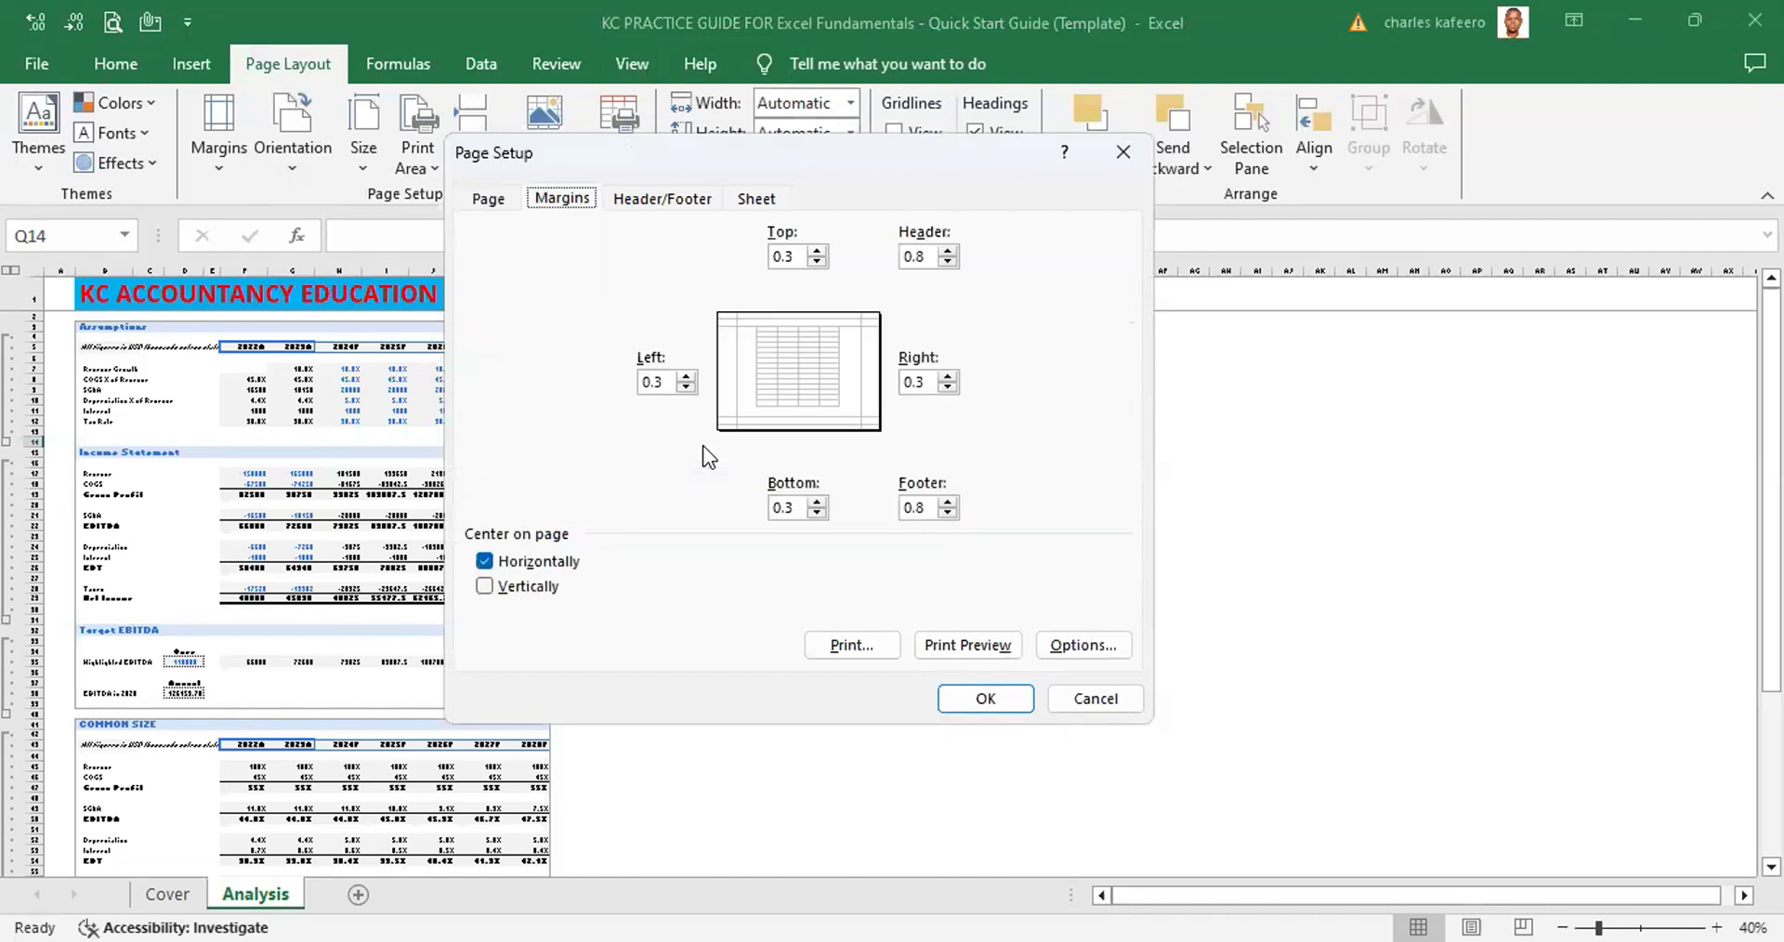
key("ctrl+Tab")
key("ctrl+Tab")
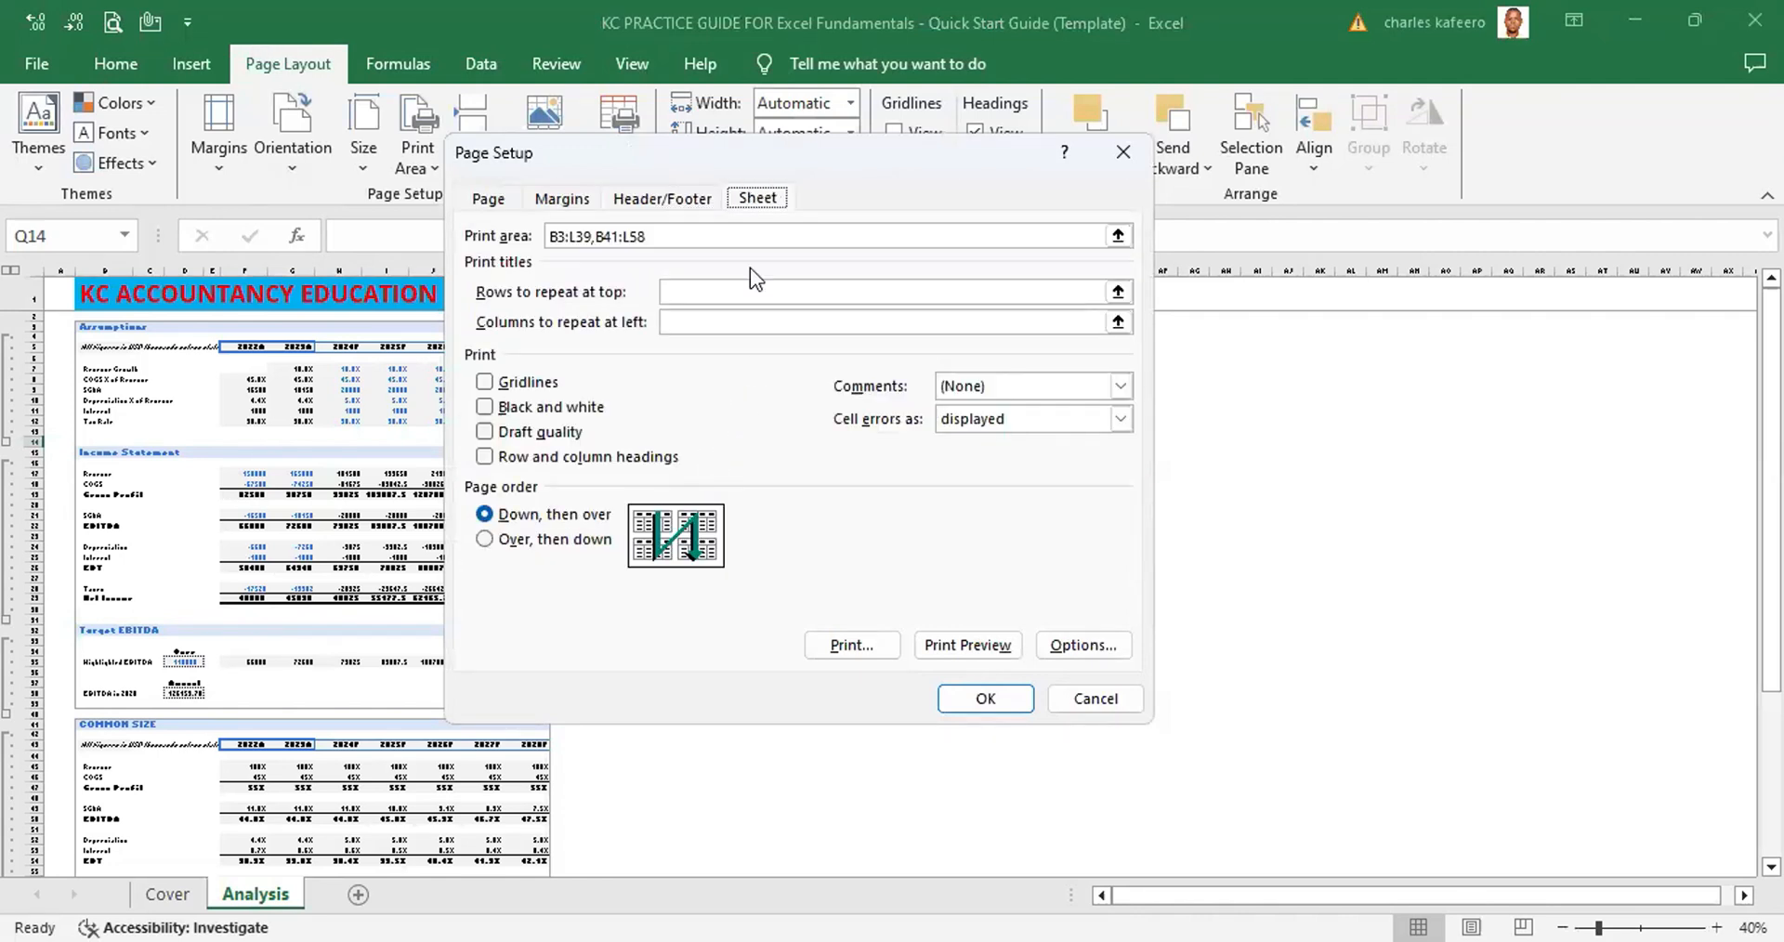
Try clearing the print area ranges in the sheet settings and cancel Page Setup
left_click(687, 240)
key("BackSpace")
key("BackSpace")
key("BackSpace")
key("BackSpace")
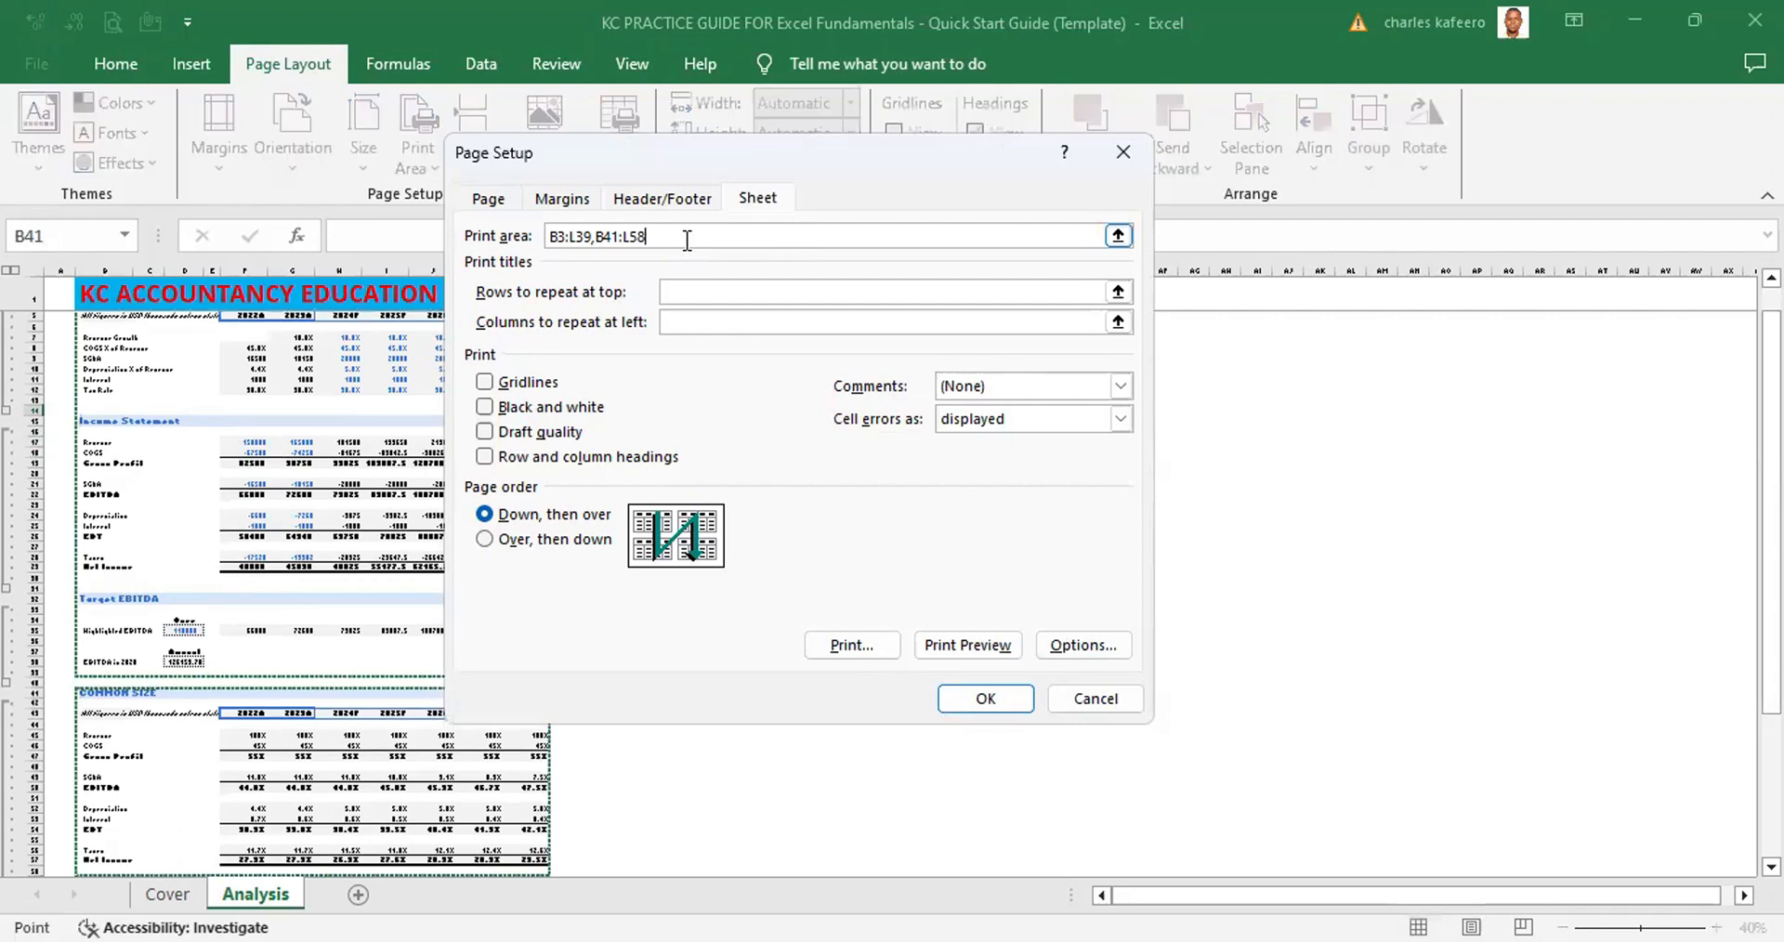
key("BackSpace")
key("BackSpace")
key("BackSpace")
key("BackSpace")
key("BackSpace")
key("BackSpace")
key("BackSpace")
key("BackSpace")
key("BackSpace")
key("BackSpace")
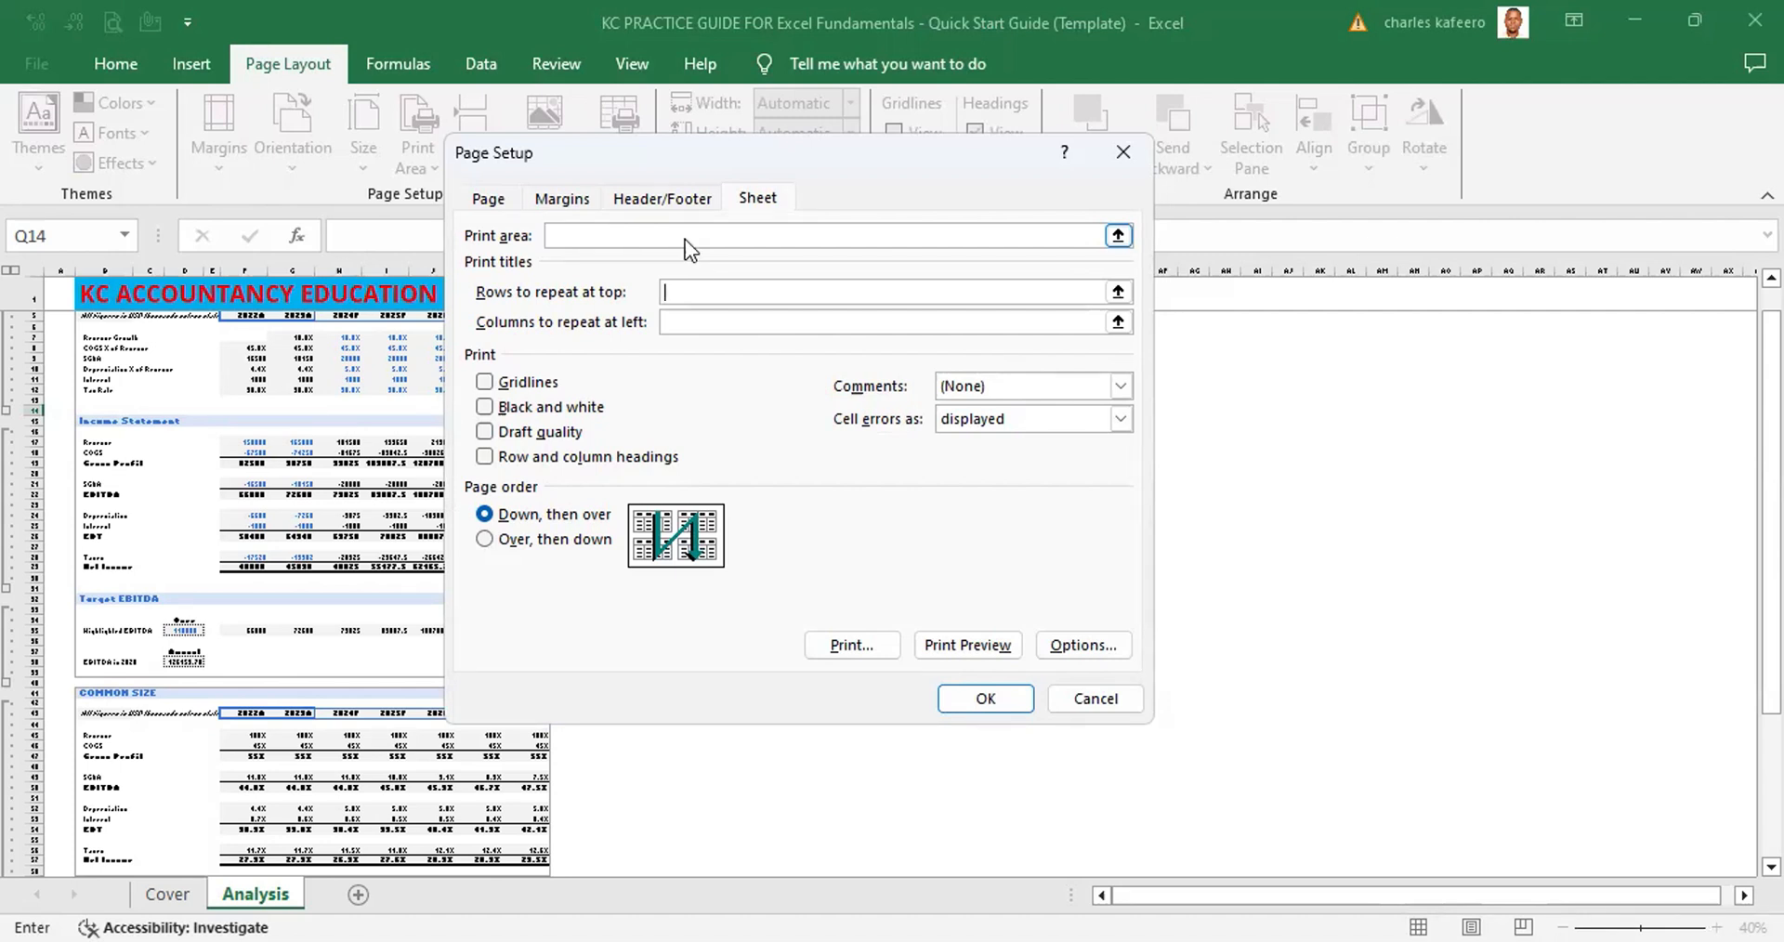
left_click(739, 199)
key("Tab")
left_click(1099, 697)
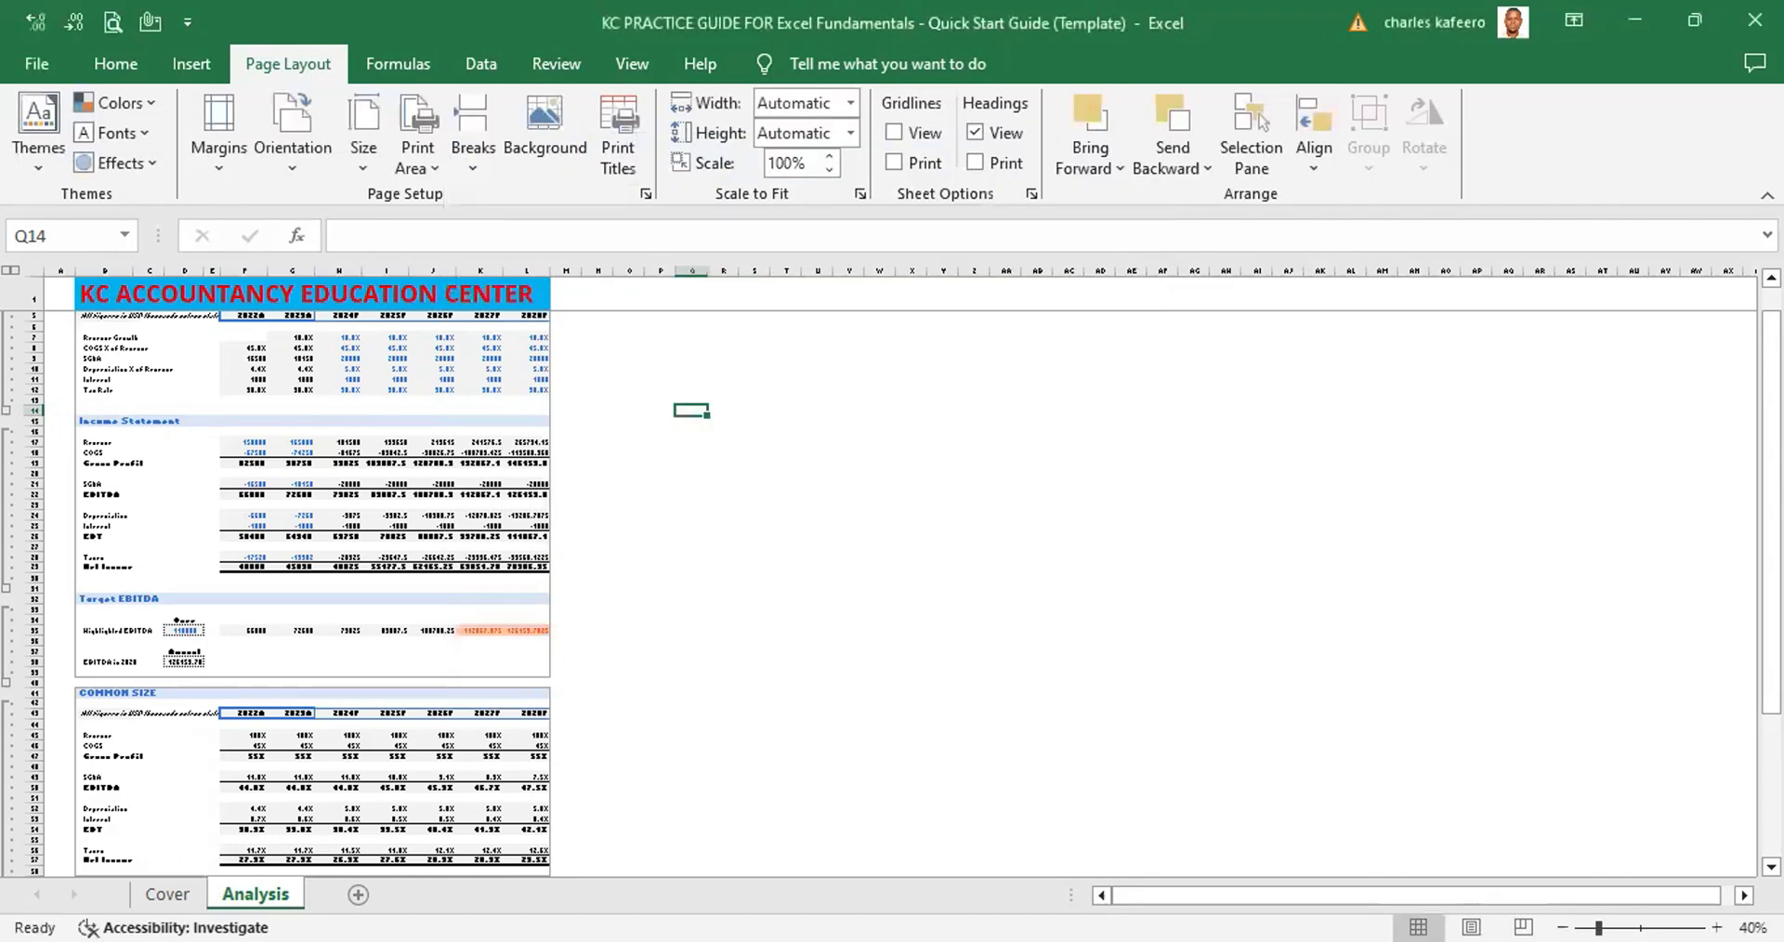
Open Page Setup for the Analysis sheet and go to its sheet settings
left_click(1771, 278)
left_click(1771, 278)
left_click(1771, 278)
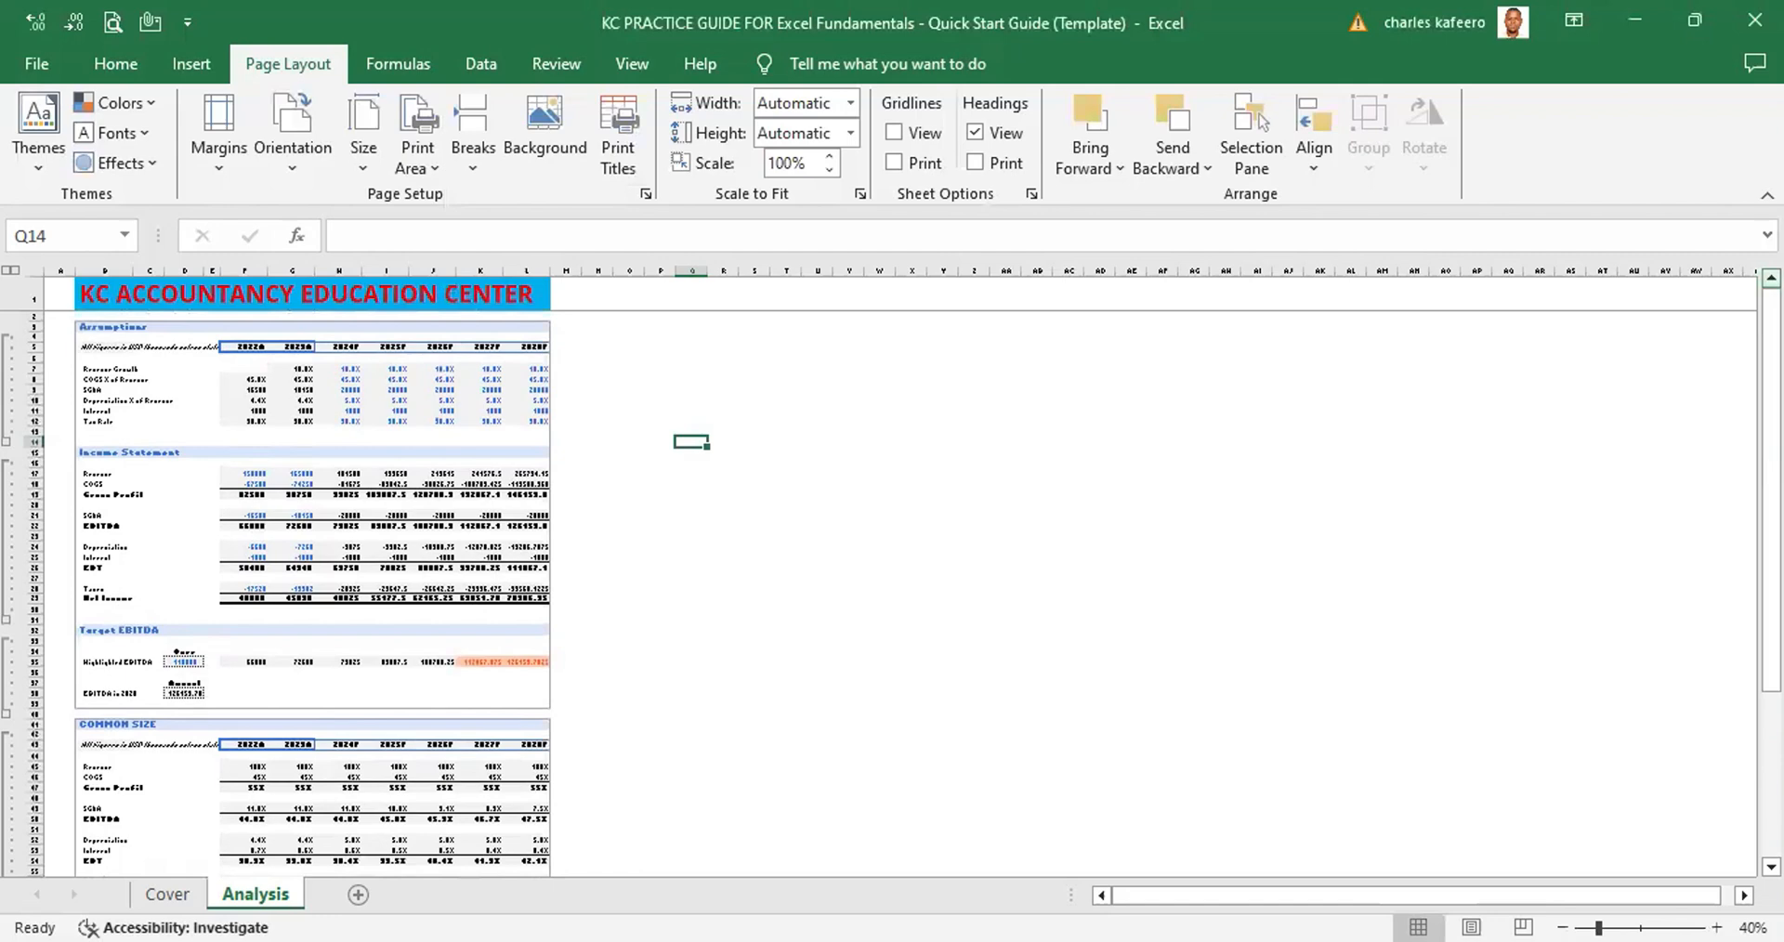
scroll(879, 571, "up", 1, "ctrl")
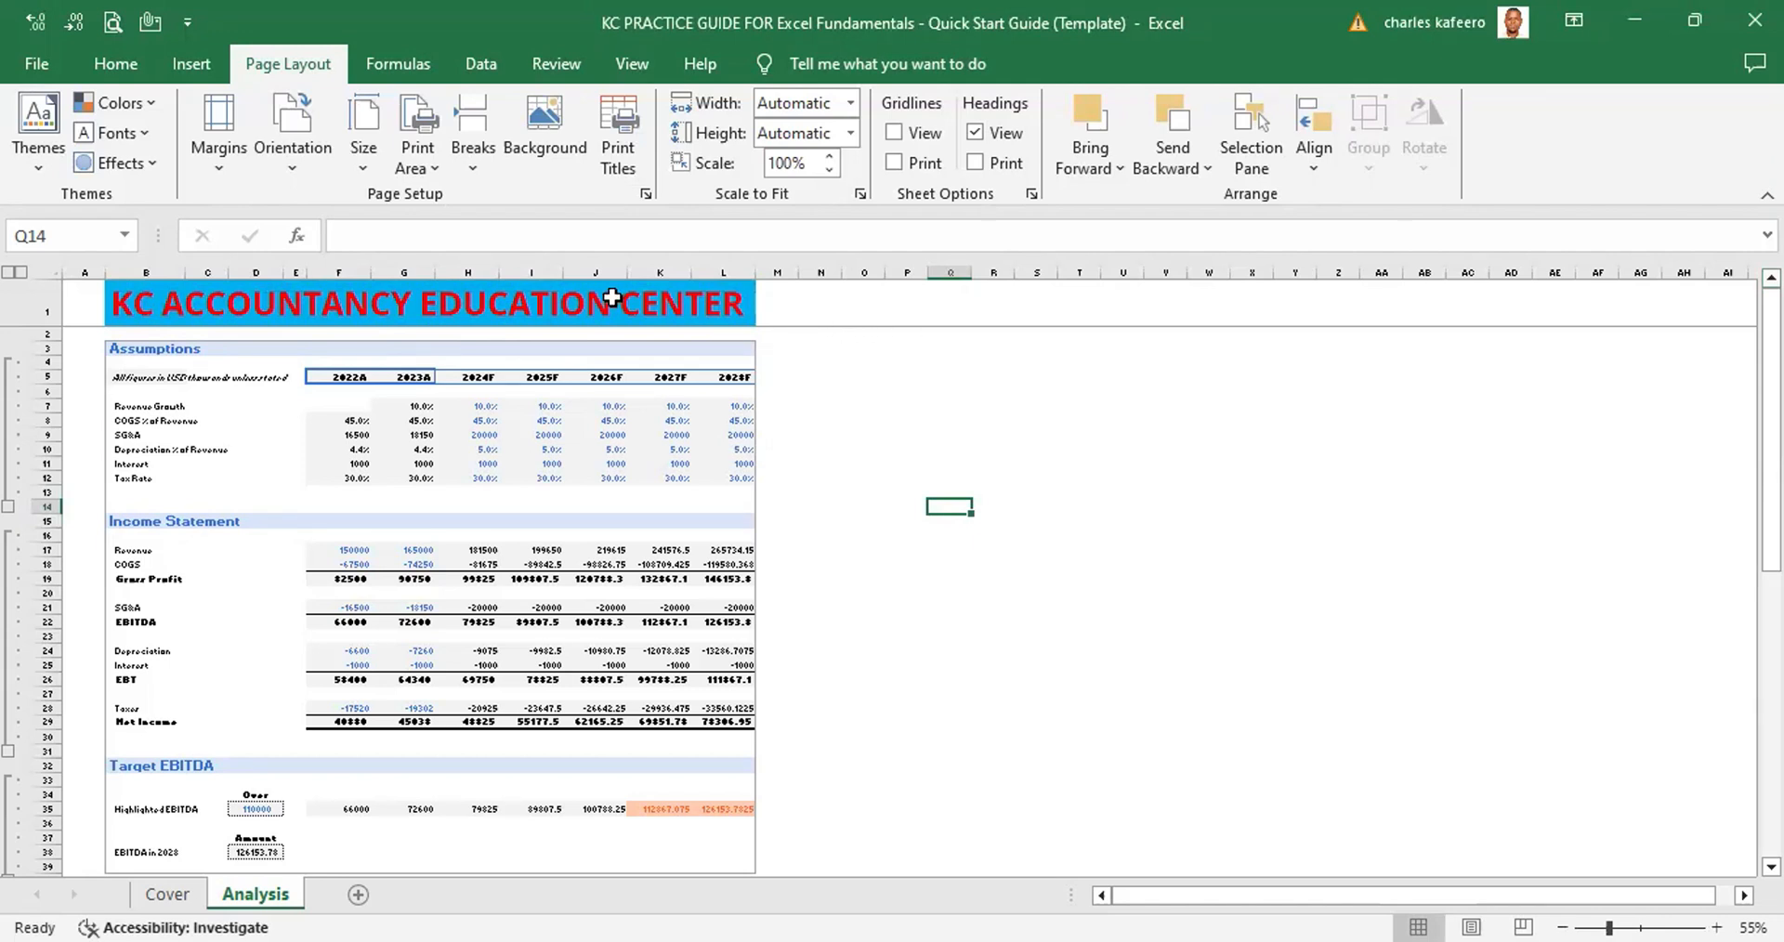
key("alt")
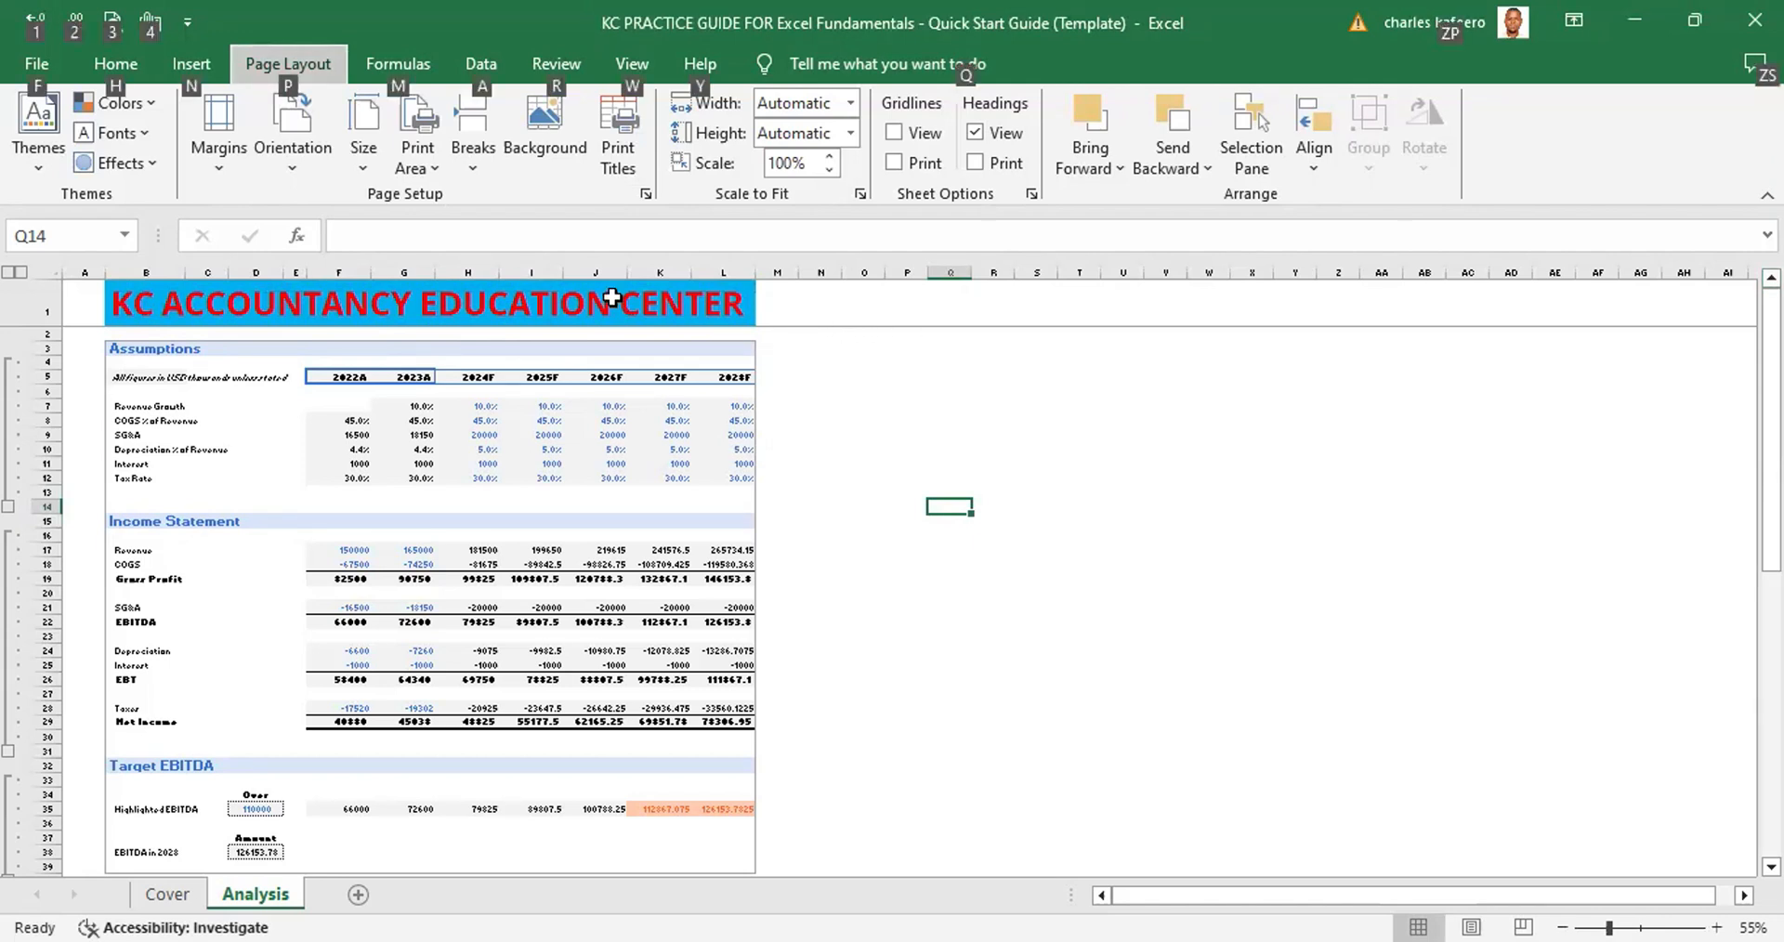
key("o")
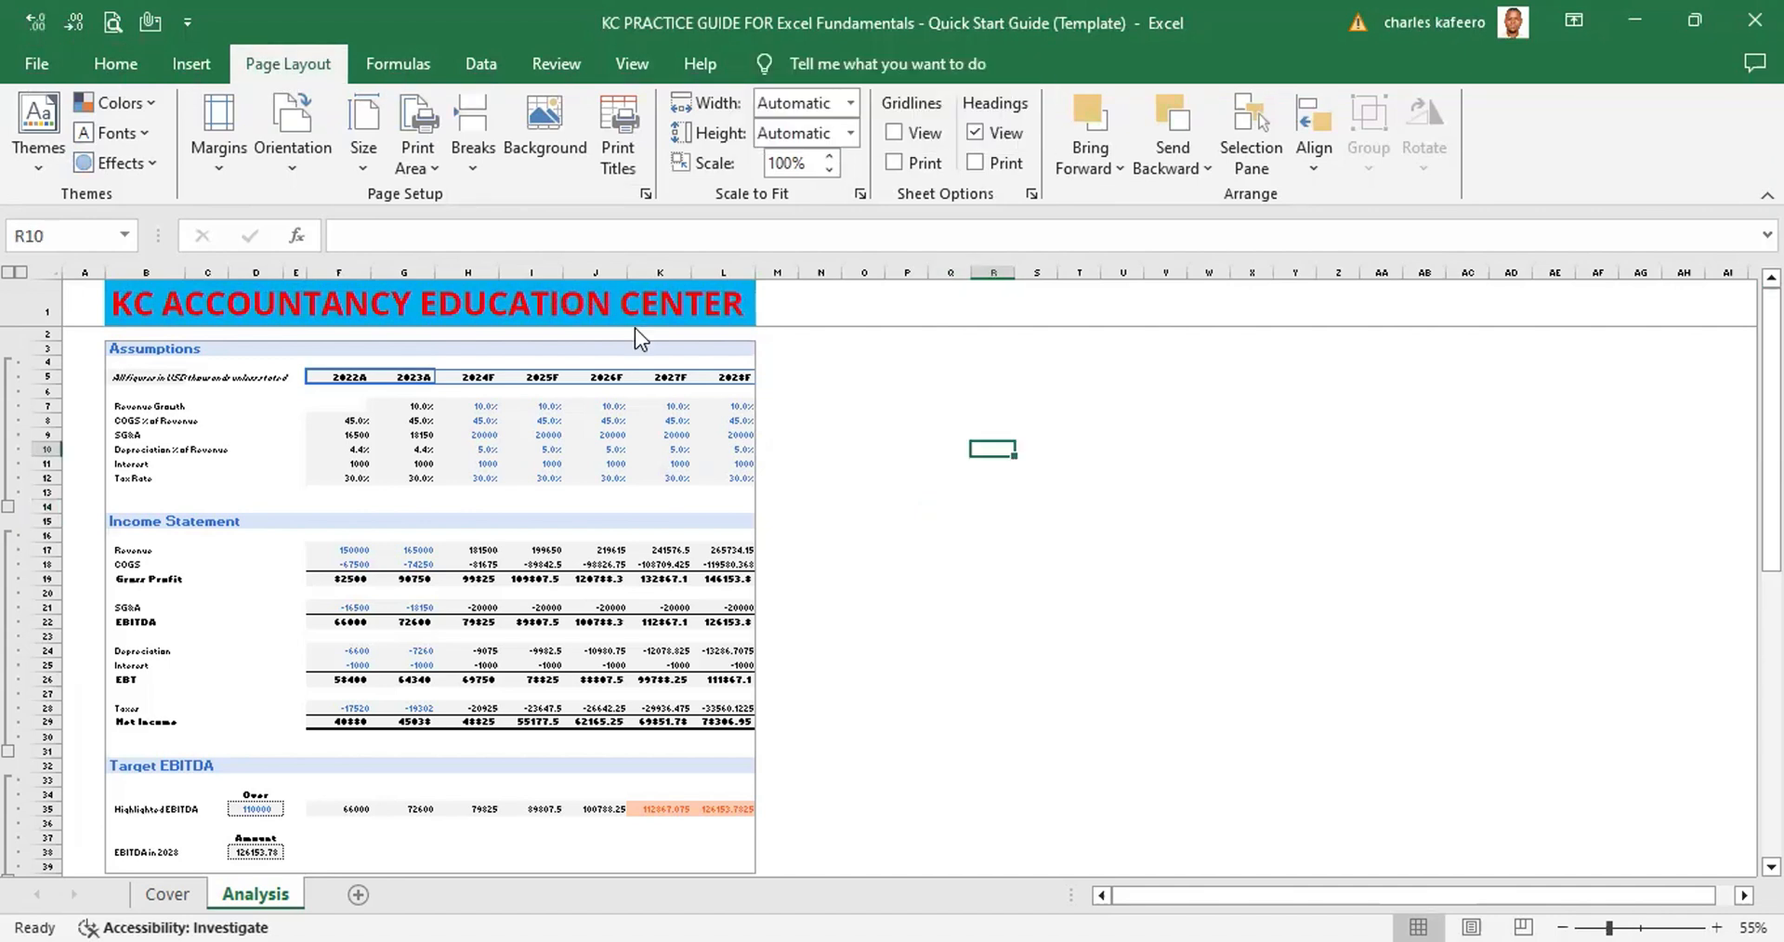
key("alt")
key("p")
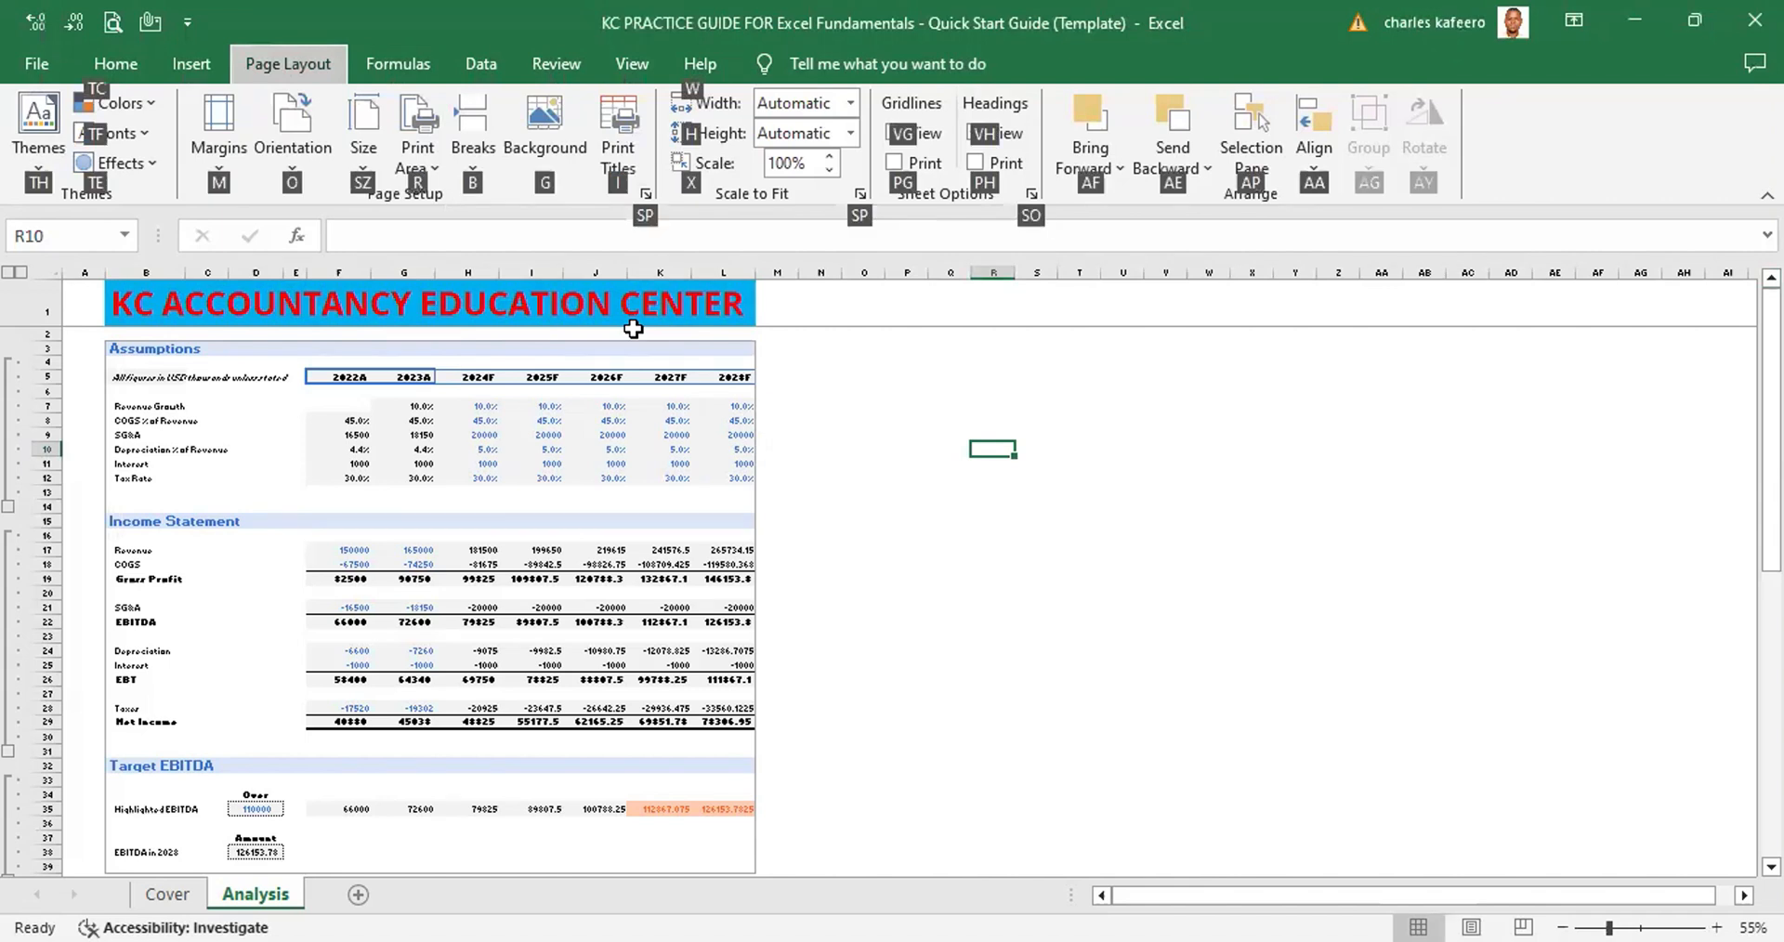
key("s")
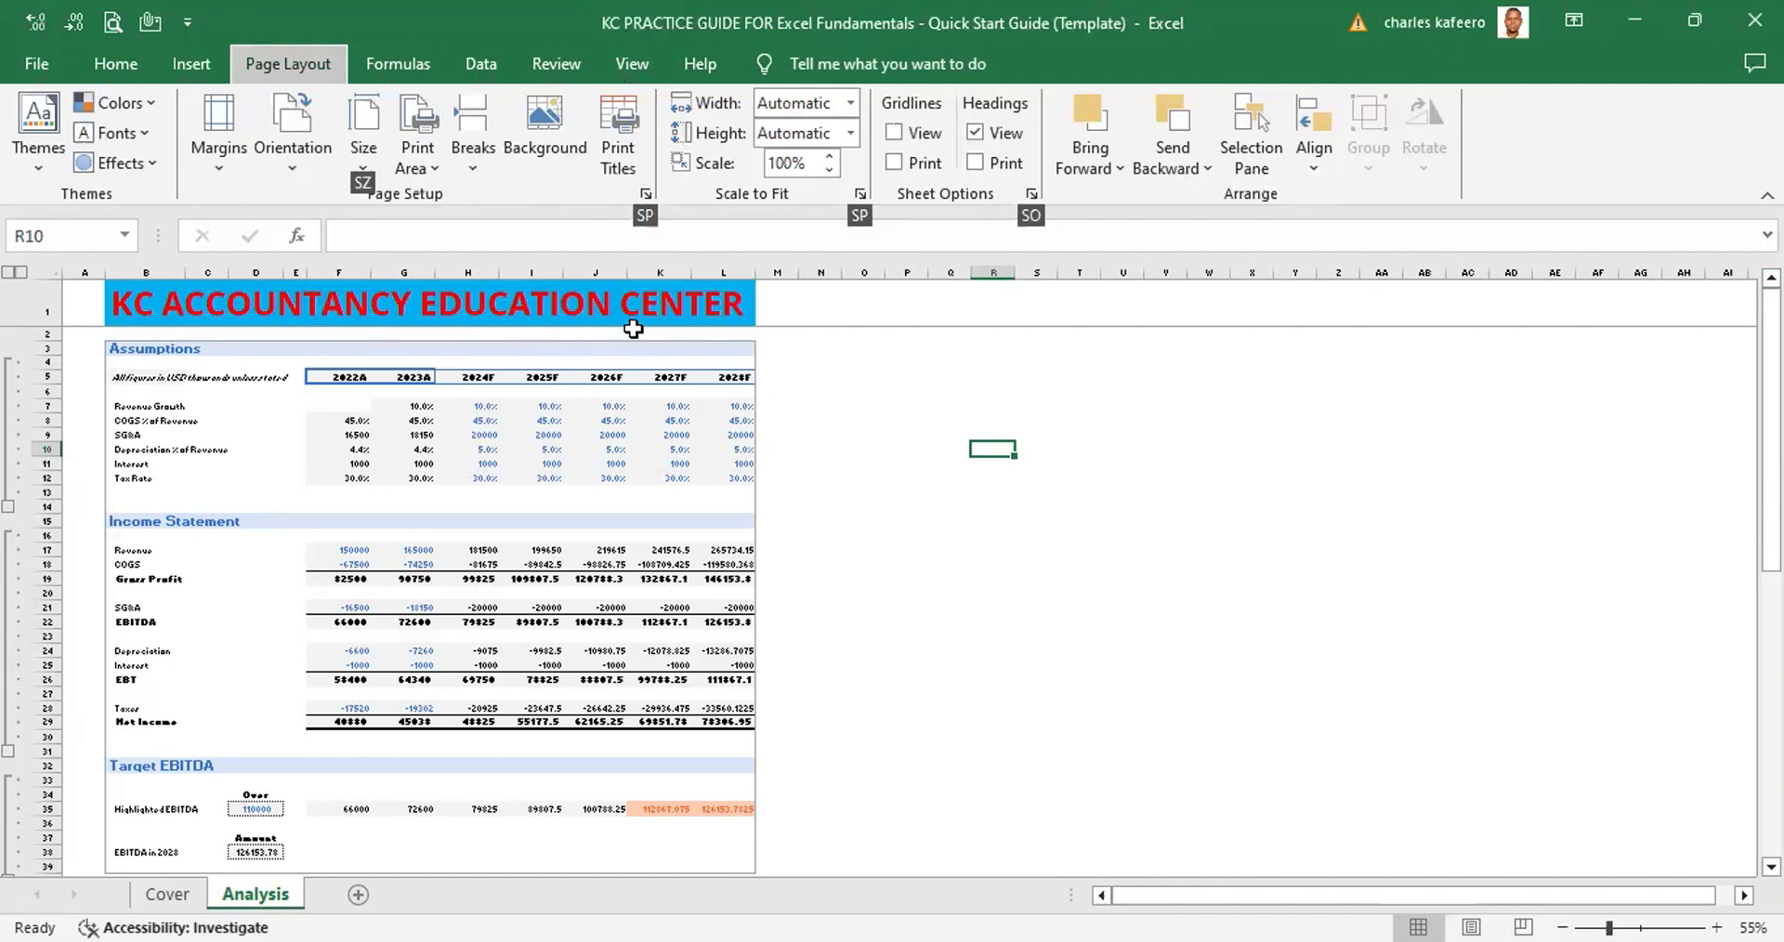
key("p")
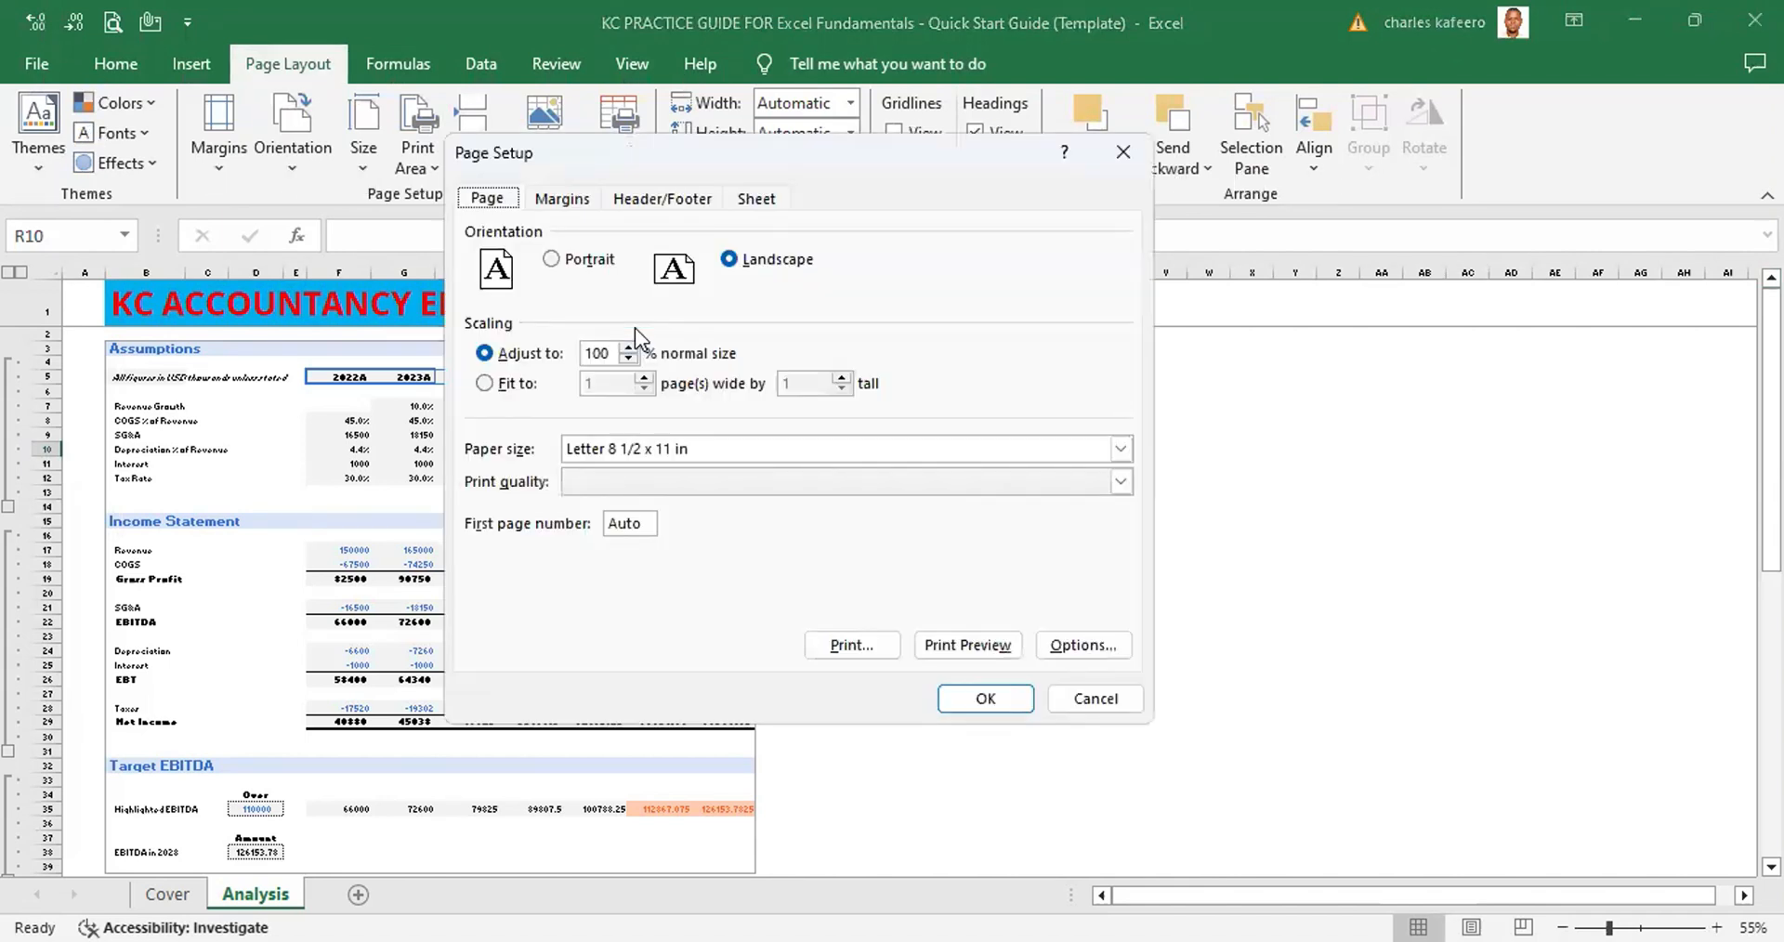
left_click(690, 199)
key("ctrl+Tab")
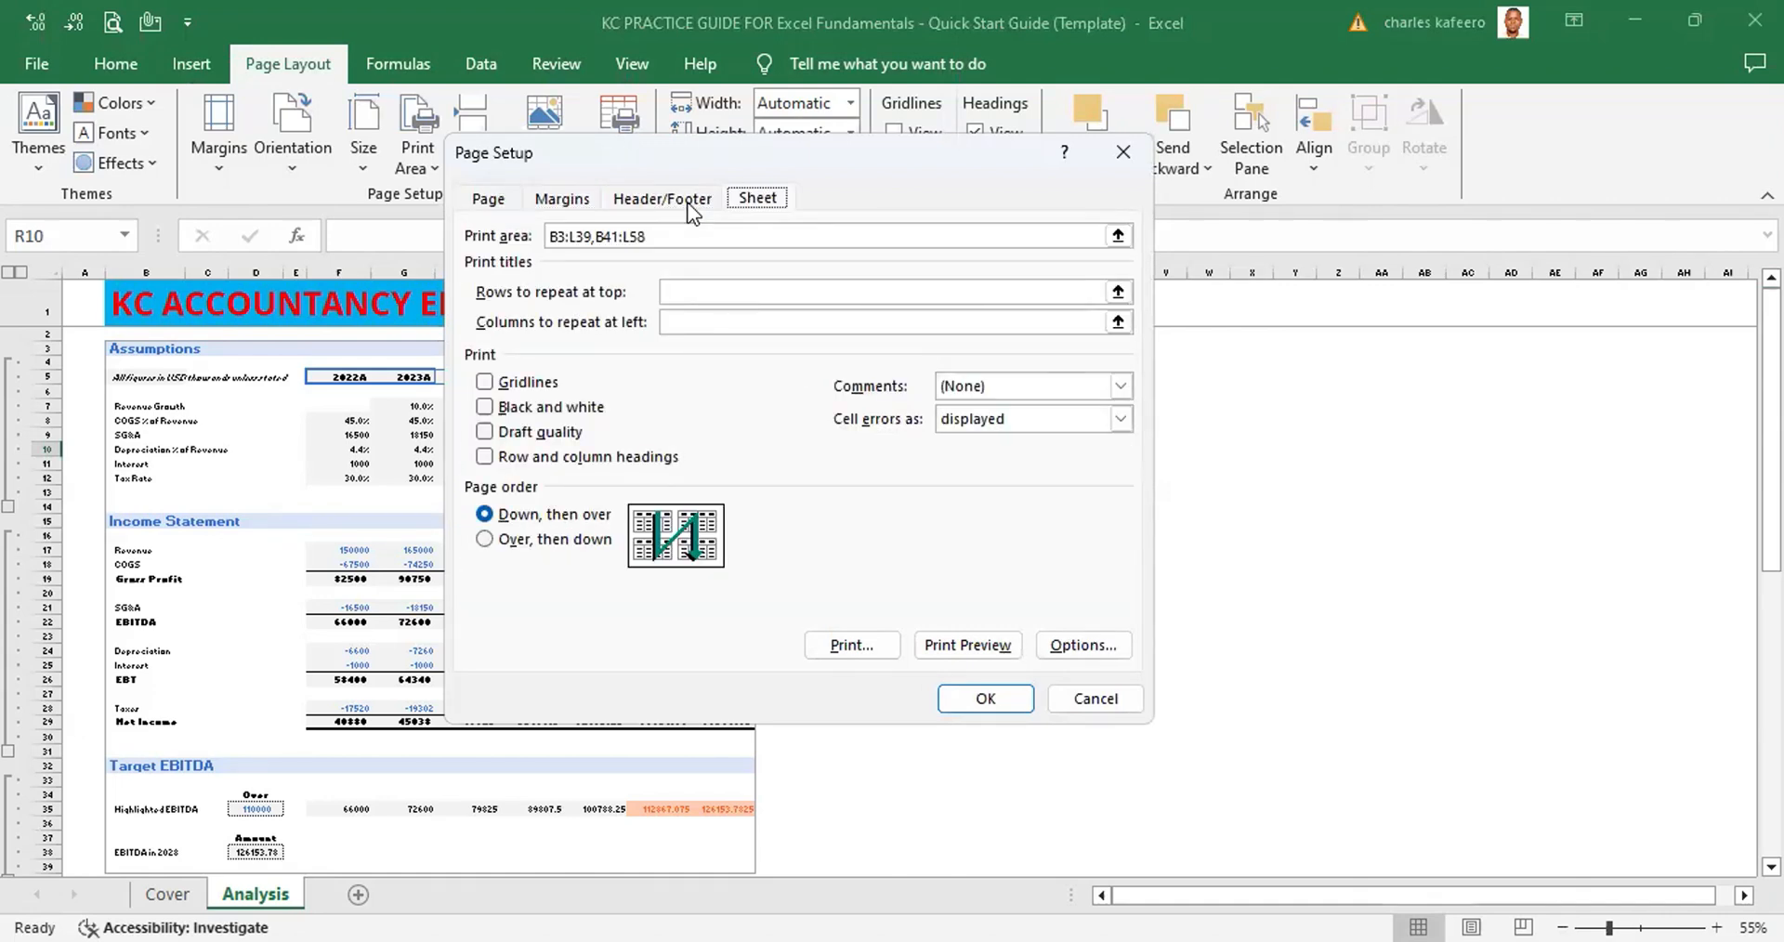
Clear the existing print area ranges and pick cell B3 at the Assumptions heading as the new starting cell
key("Tab")
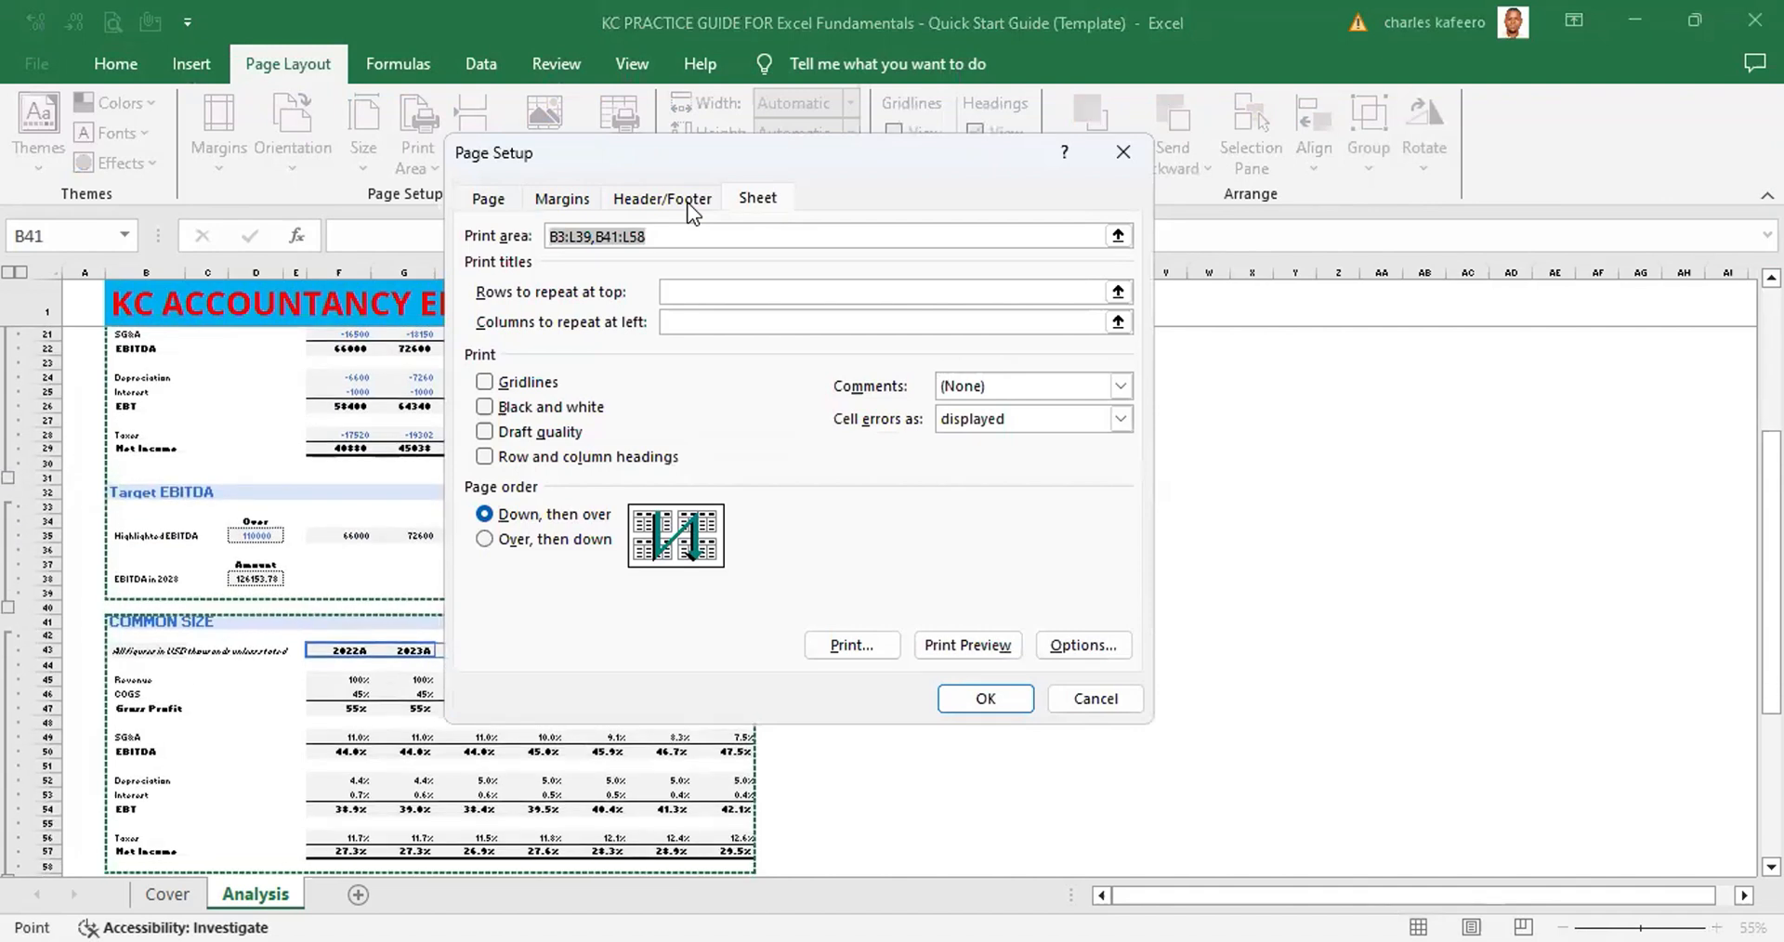
key("BackSpace")
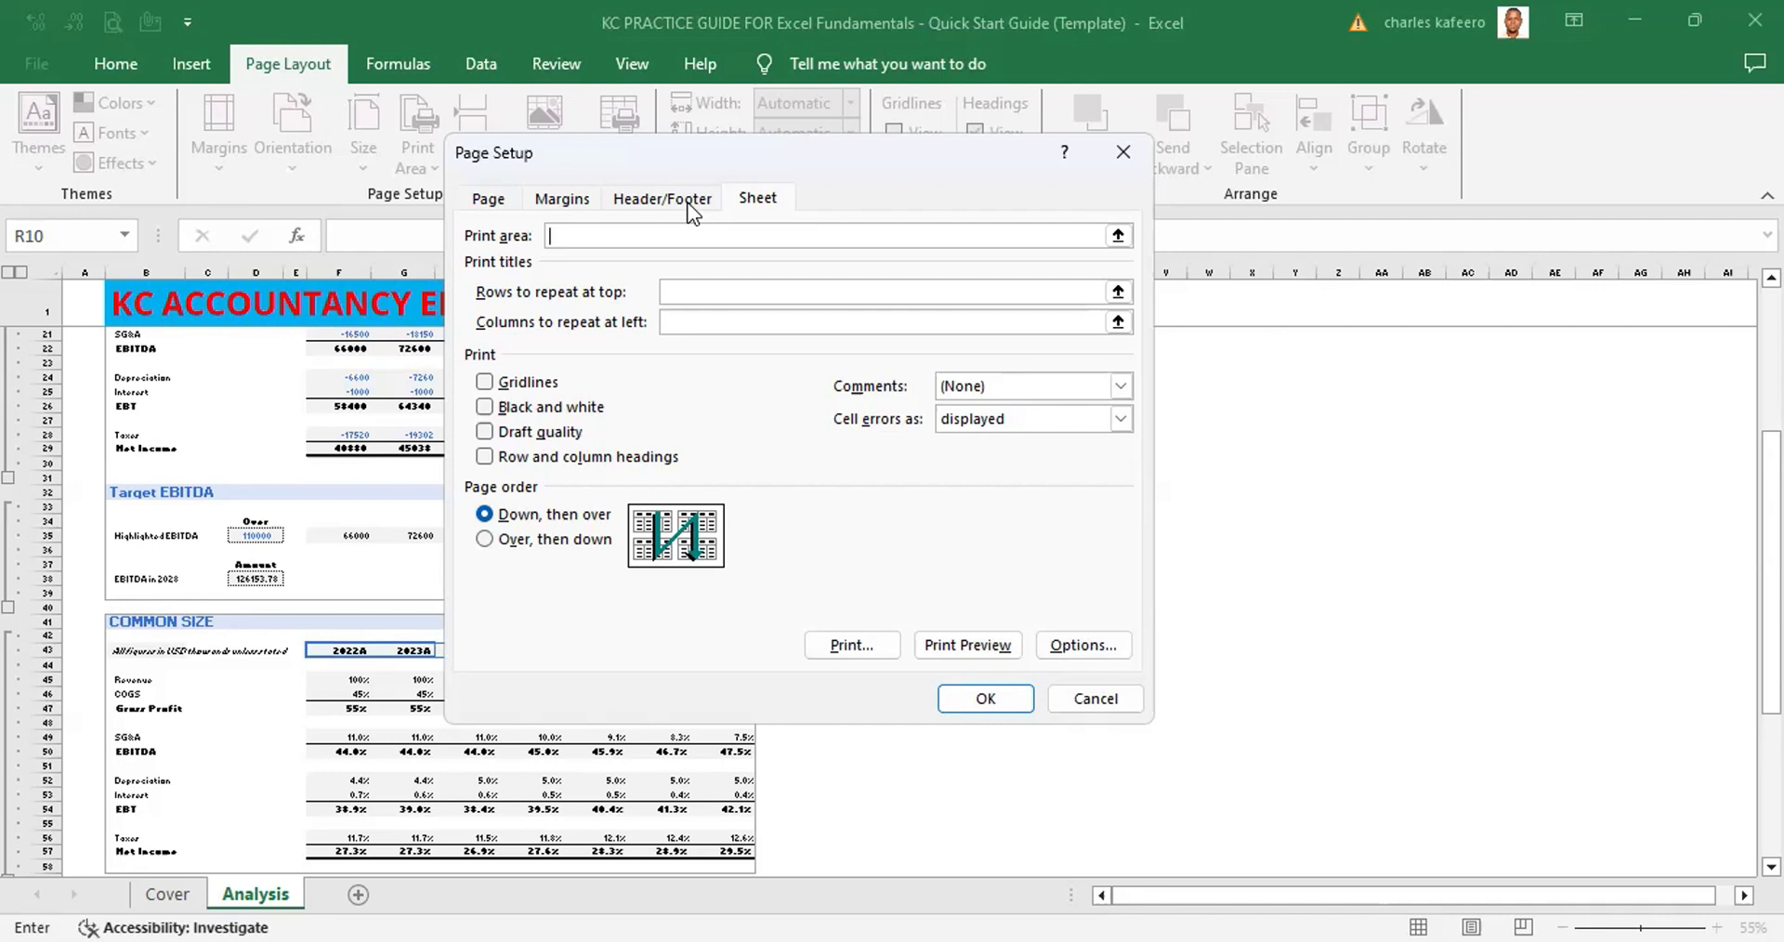
key("Up")
key("Up")
key("Left")
key("Left")
key("Left")
key("Left")
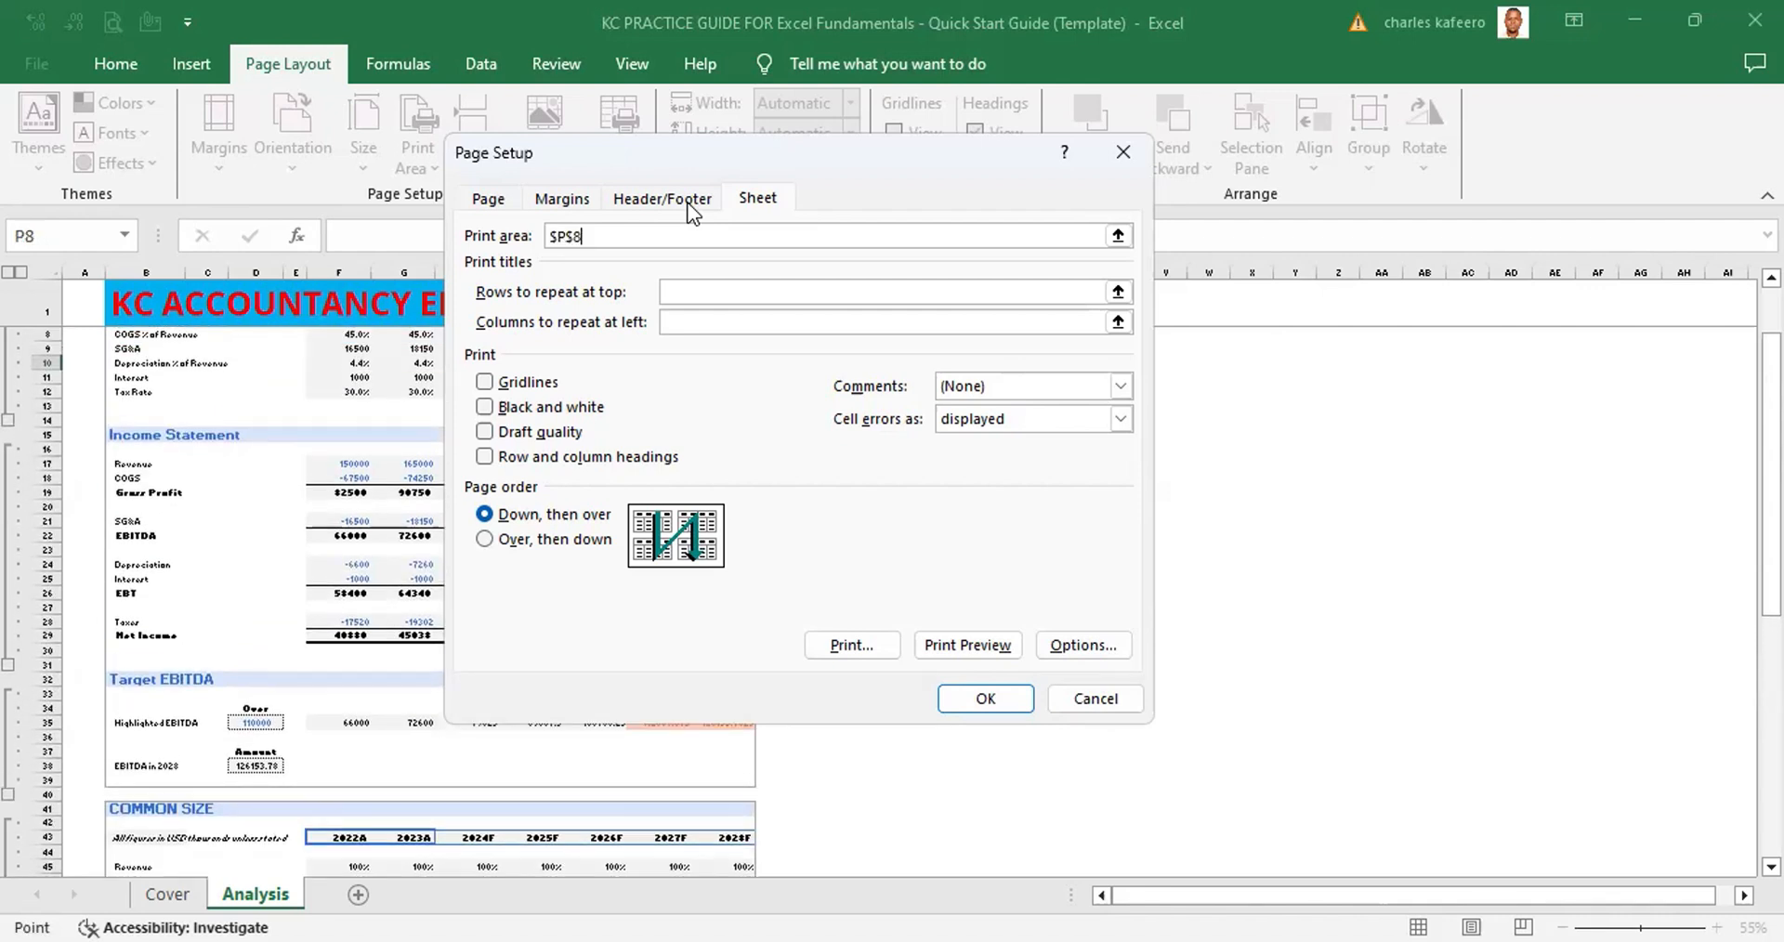
key("Left")
key("Left")
key("Left")
key("Left")
key("Left")
key("Left")
key("Left")
key("Left")
key("Left")
key("Left")
key("Left")
key("Up")
key("Up")
key("Up")
key("Up")
key("Up")
key("Up")
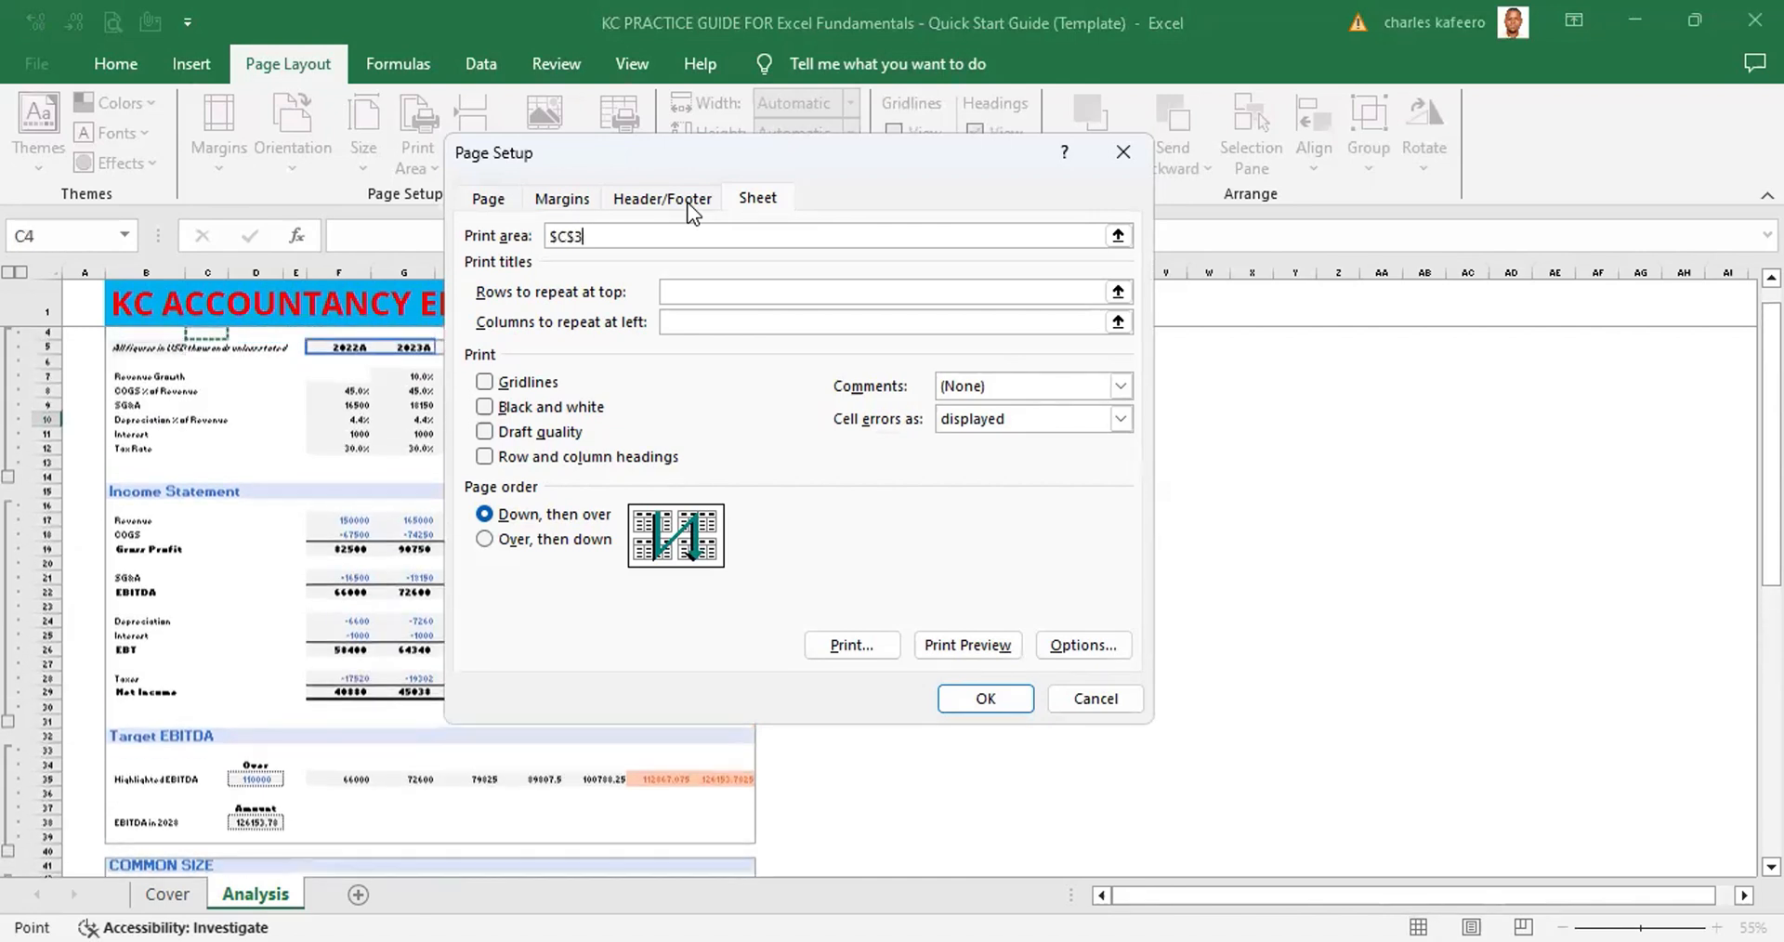
key("Down")
key("Left")
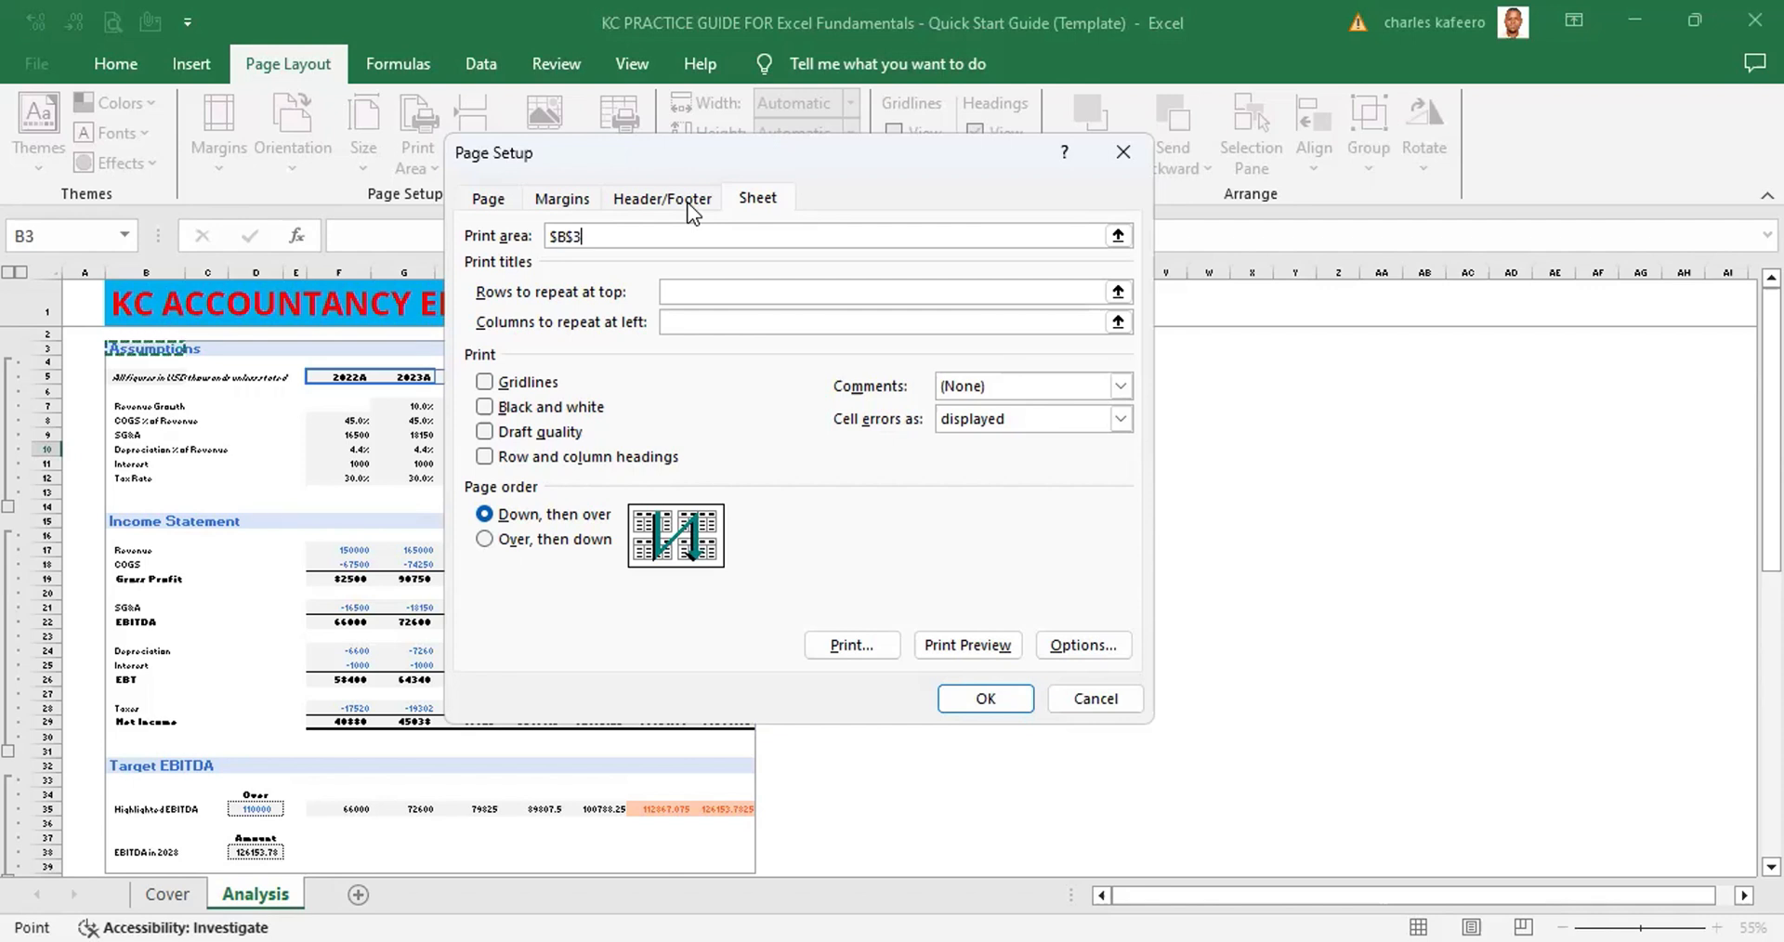
Extend the print area range from B3 down to row 39, below the Target EBITDA section
left_click(690, 205)
key("shift+Down")
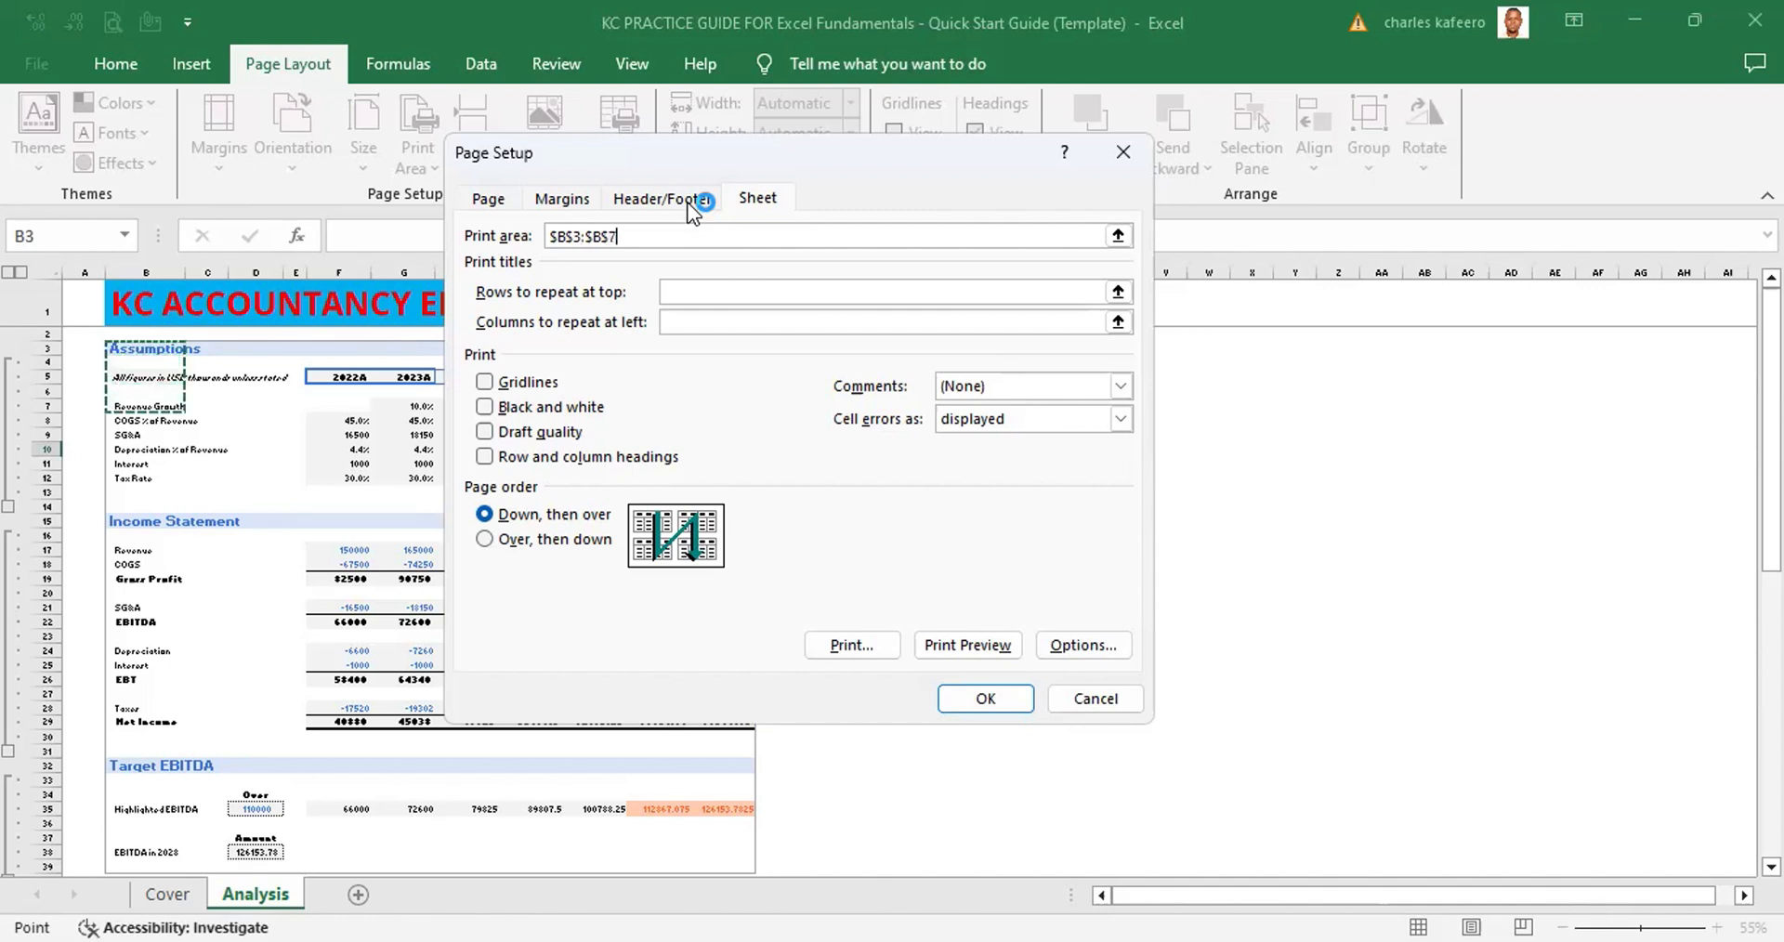
key("shift+Down")
key("shift+Down")
key("shift+Down")
key("shift+Down")
key("shift+Down")
key("shift+Down")
key("shift+Down")
key("shift+Down")
key("shift+Down")
key("shift+Down")
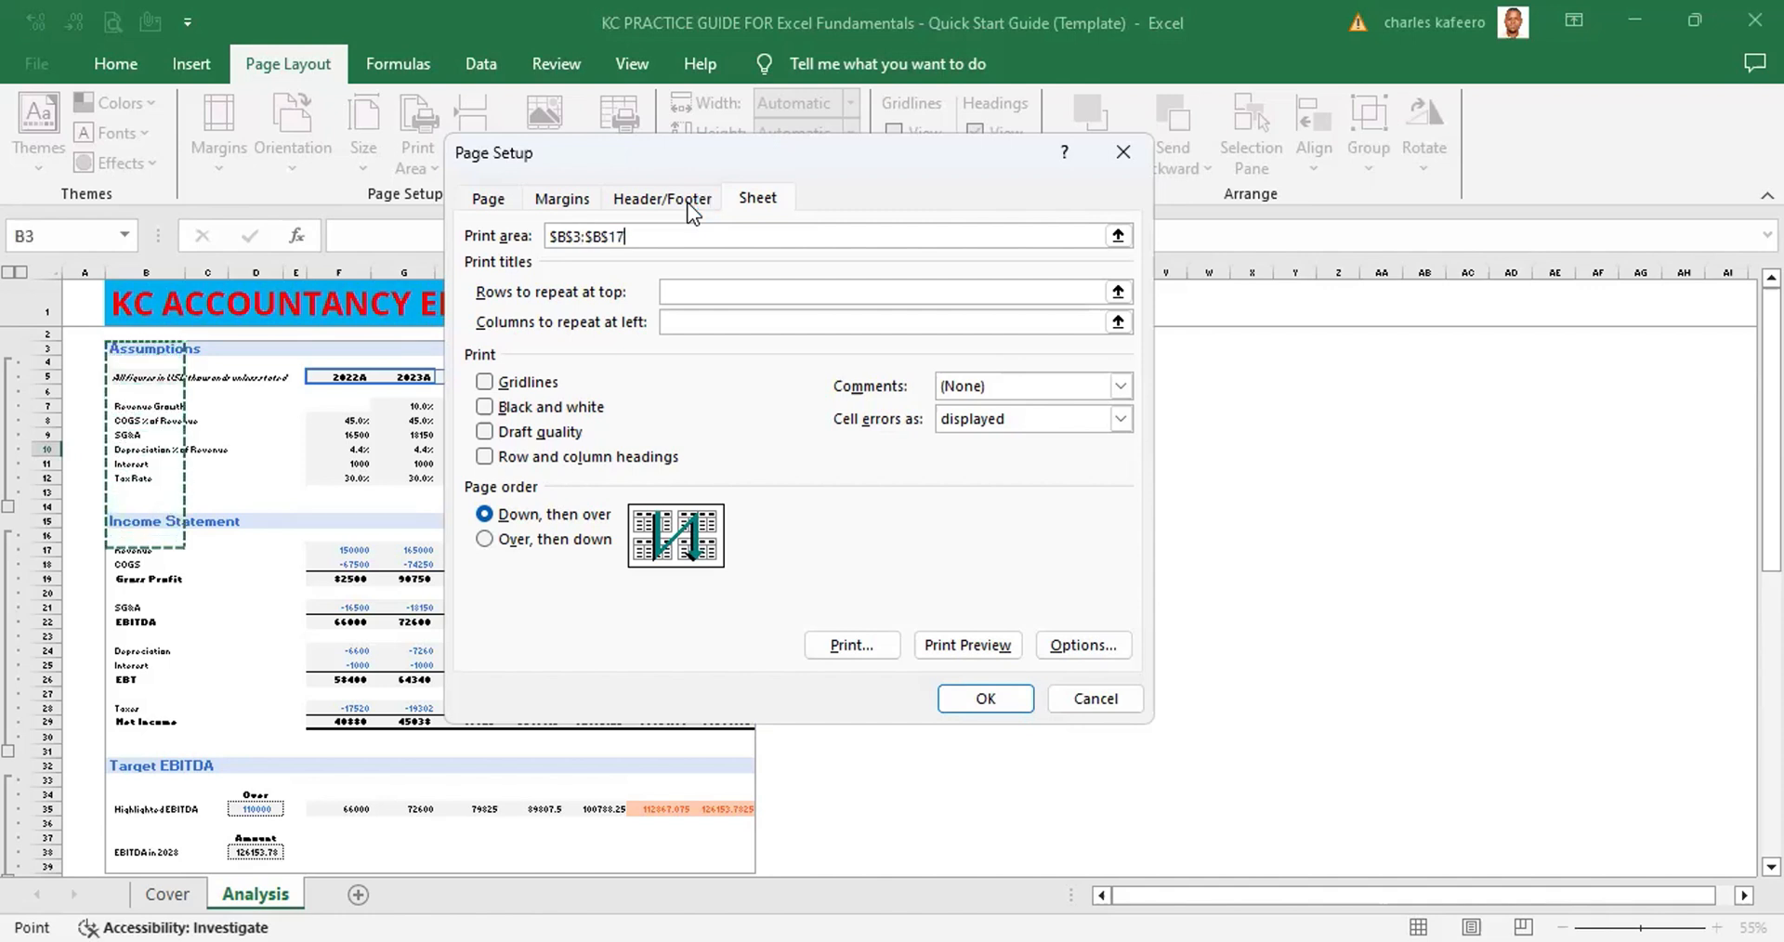
key("shift+Down")
key("shift+Down")
key("shift+Down")
key("shift+Down")
key("shift+Down")
key("shift+Down")
key("shift+Down")
key("shift+Down")
key("shift+Down")
key("shift+Down")
key("shift+Down")
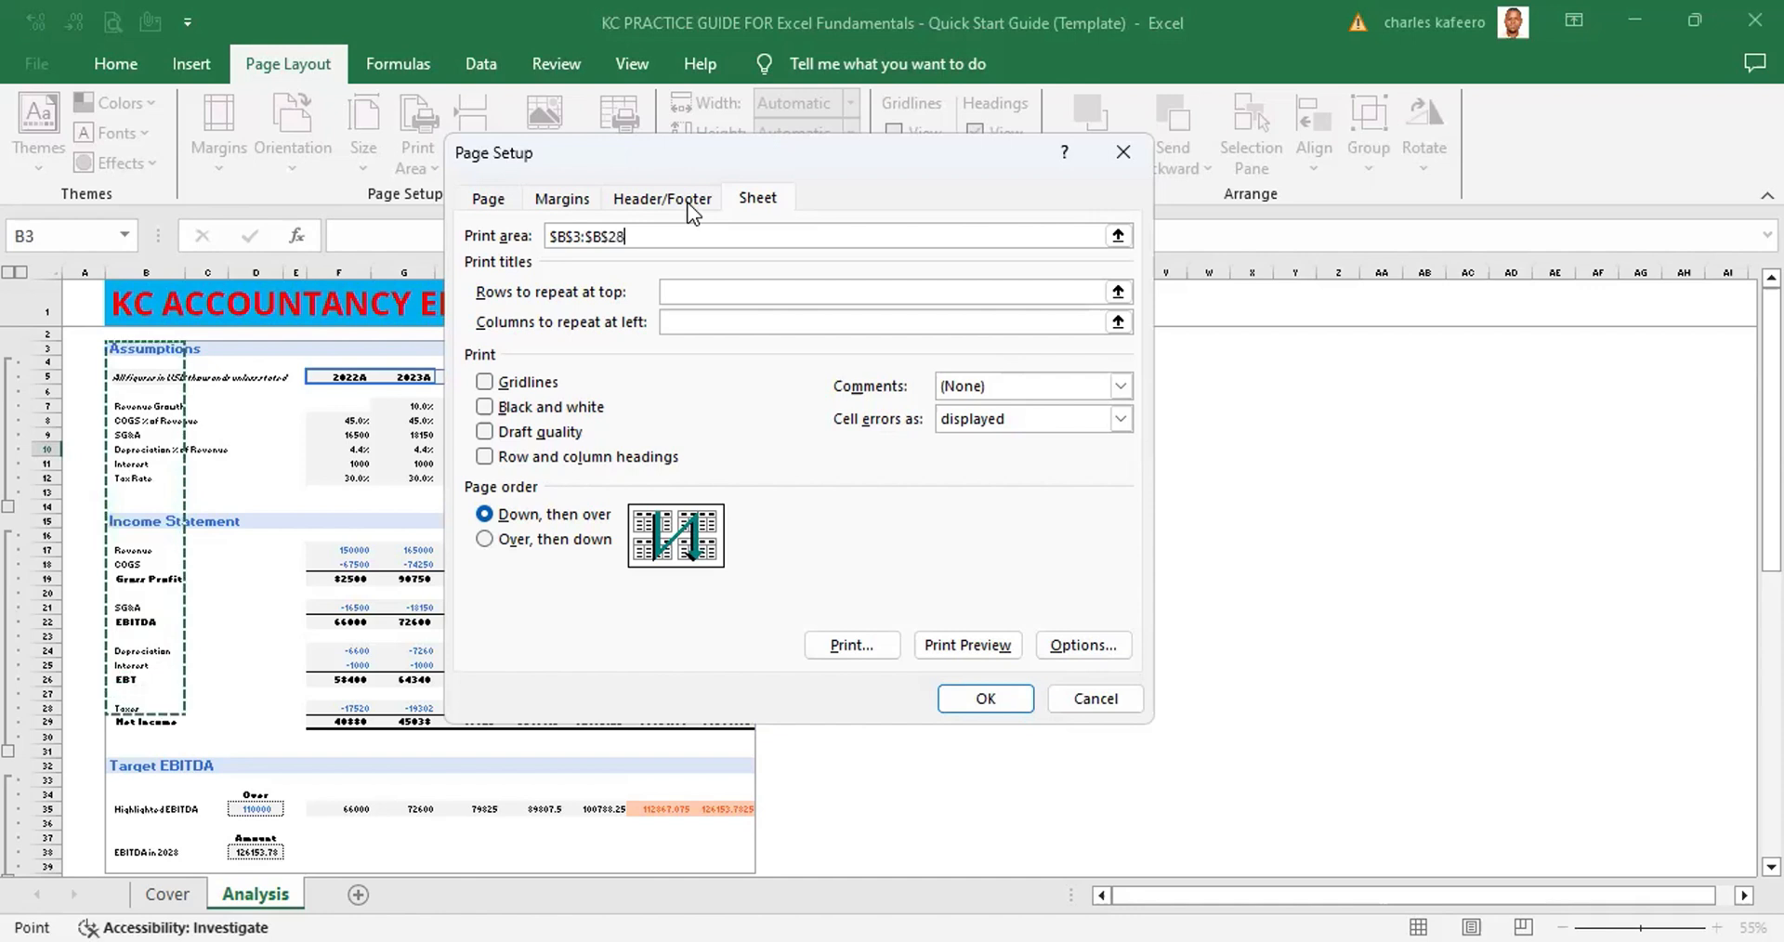
key("shift+Down")
key("shift+Down")
key("shift+Down")
key("shift+Down")
key("shift+Down")
key("shift+Down")
key("shift+Down")
key("shift+Down")
key("shift+Down")
key("shift+Down")
key("shift+Down")
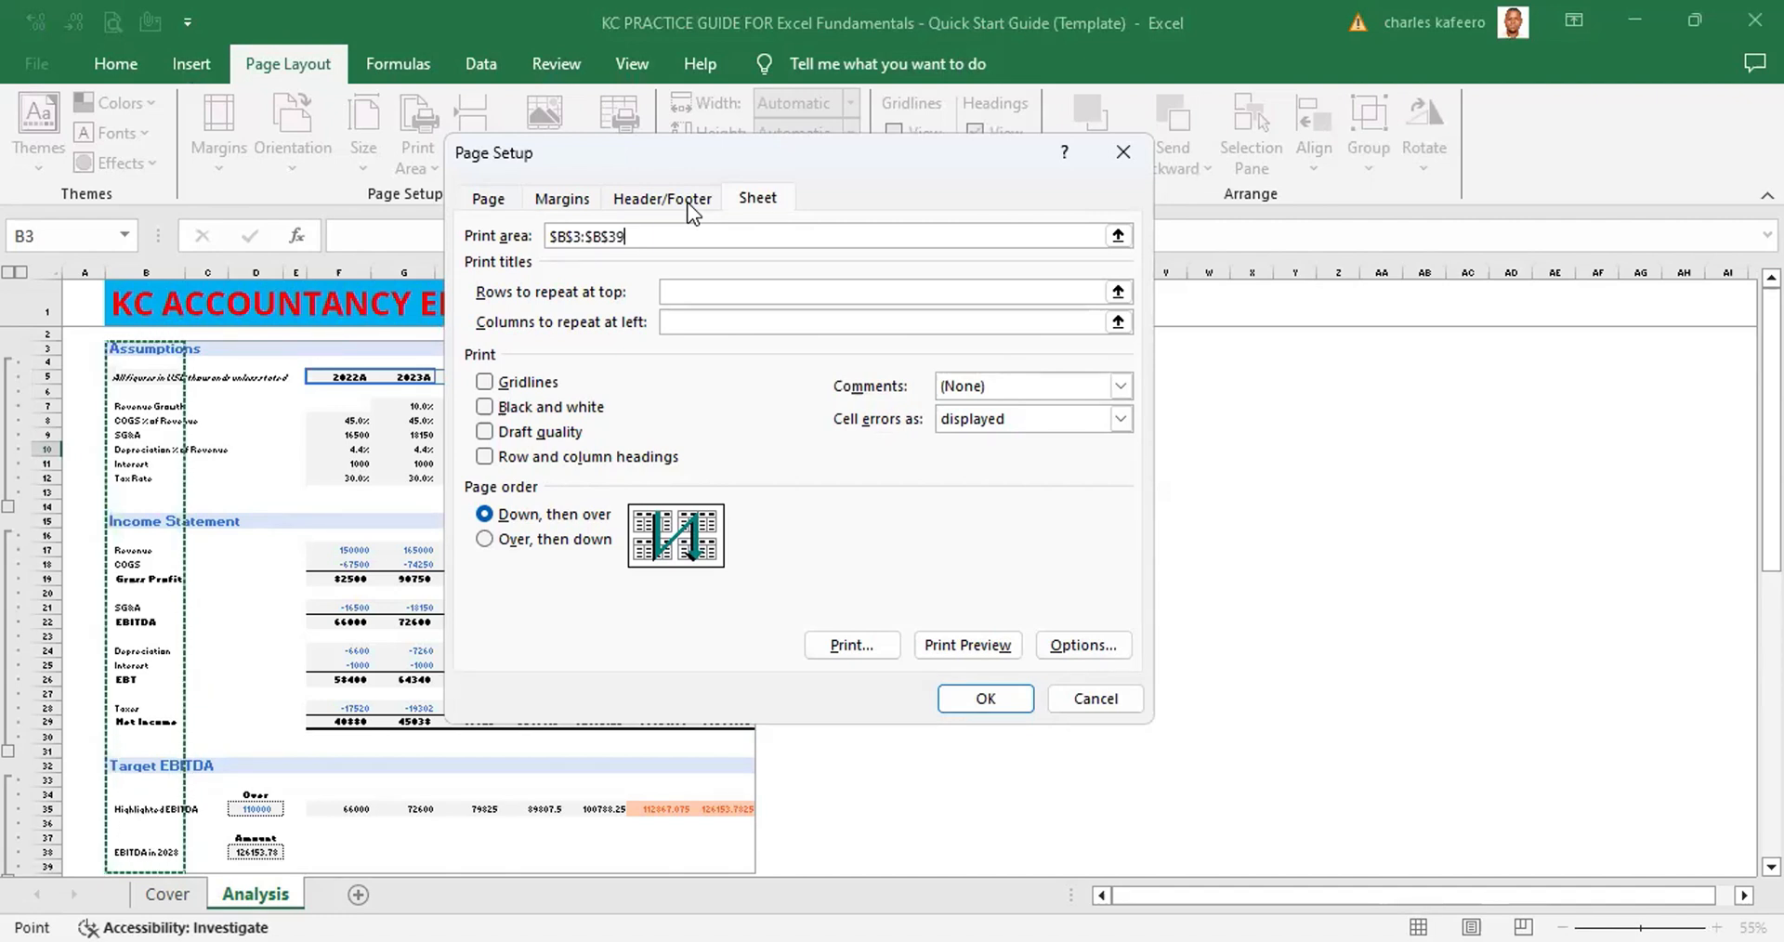
Widen the print area range across to column L so that it covers B3:L39
key("shift+Right")
key("shift+Right")
key("shift+Right")
key("shift+Right")
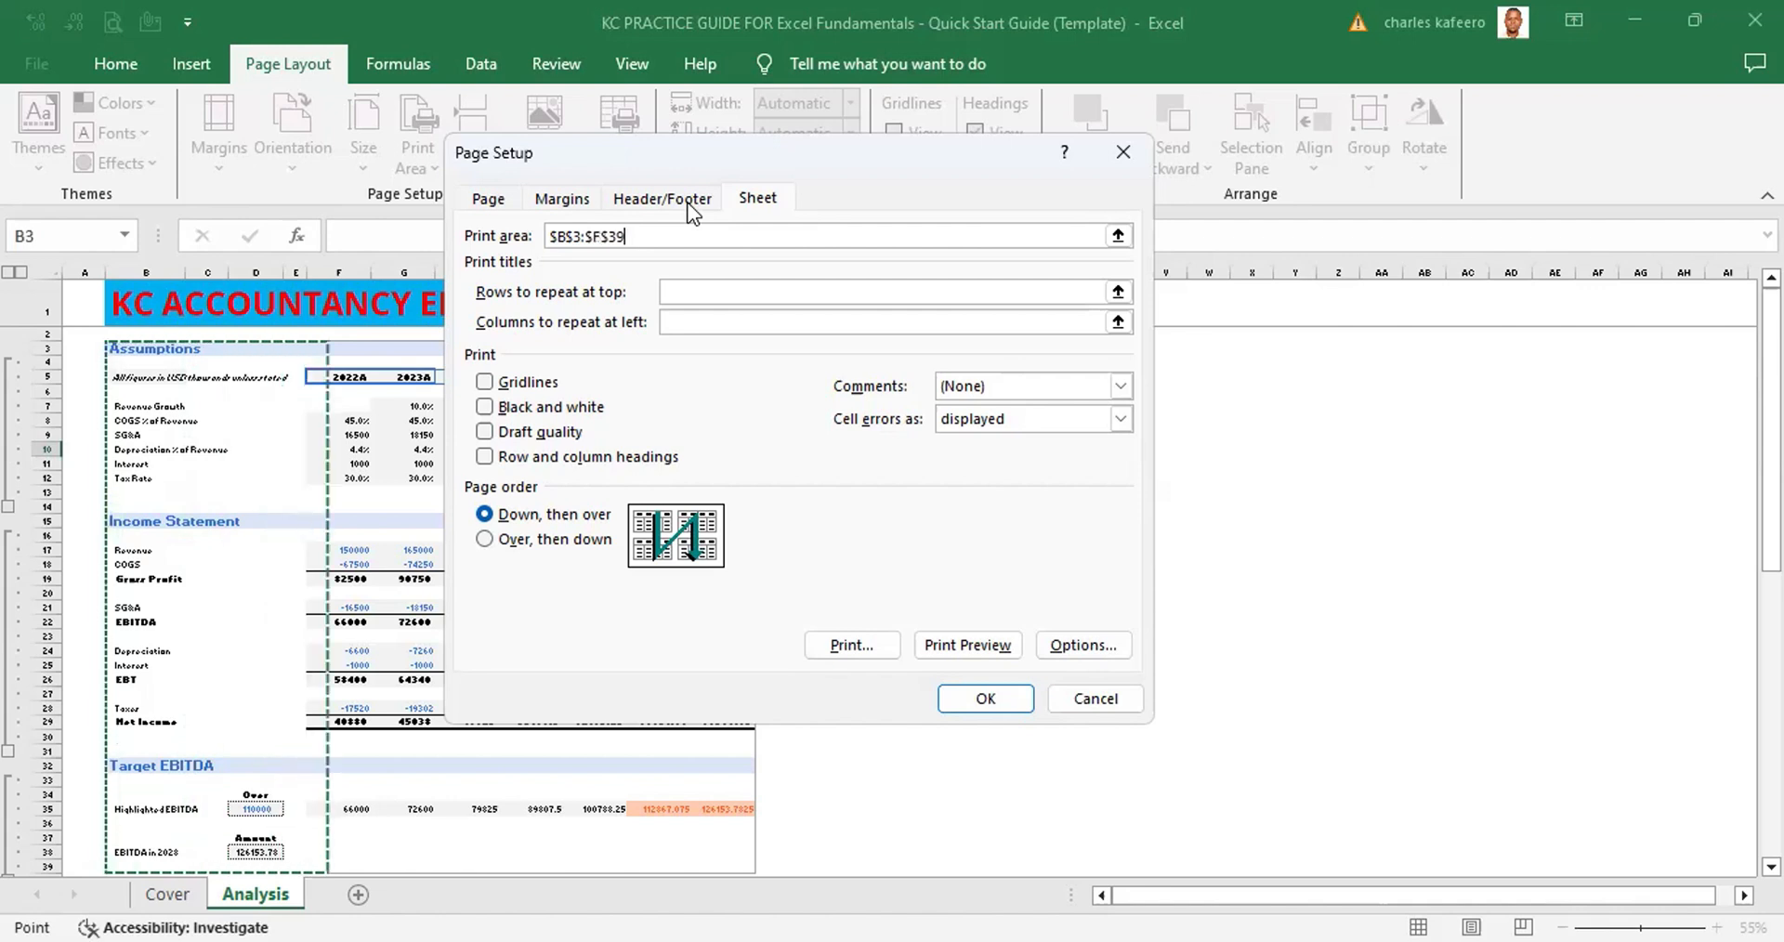
key("shift+Right")
key("shift+Right")
key("shift+Right")
key("shift+Right")
key("shift+Right")
key("shift+Right")
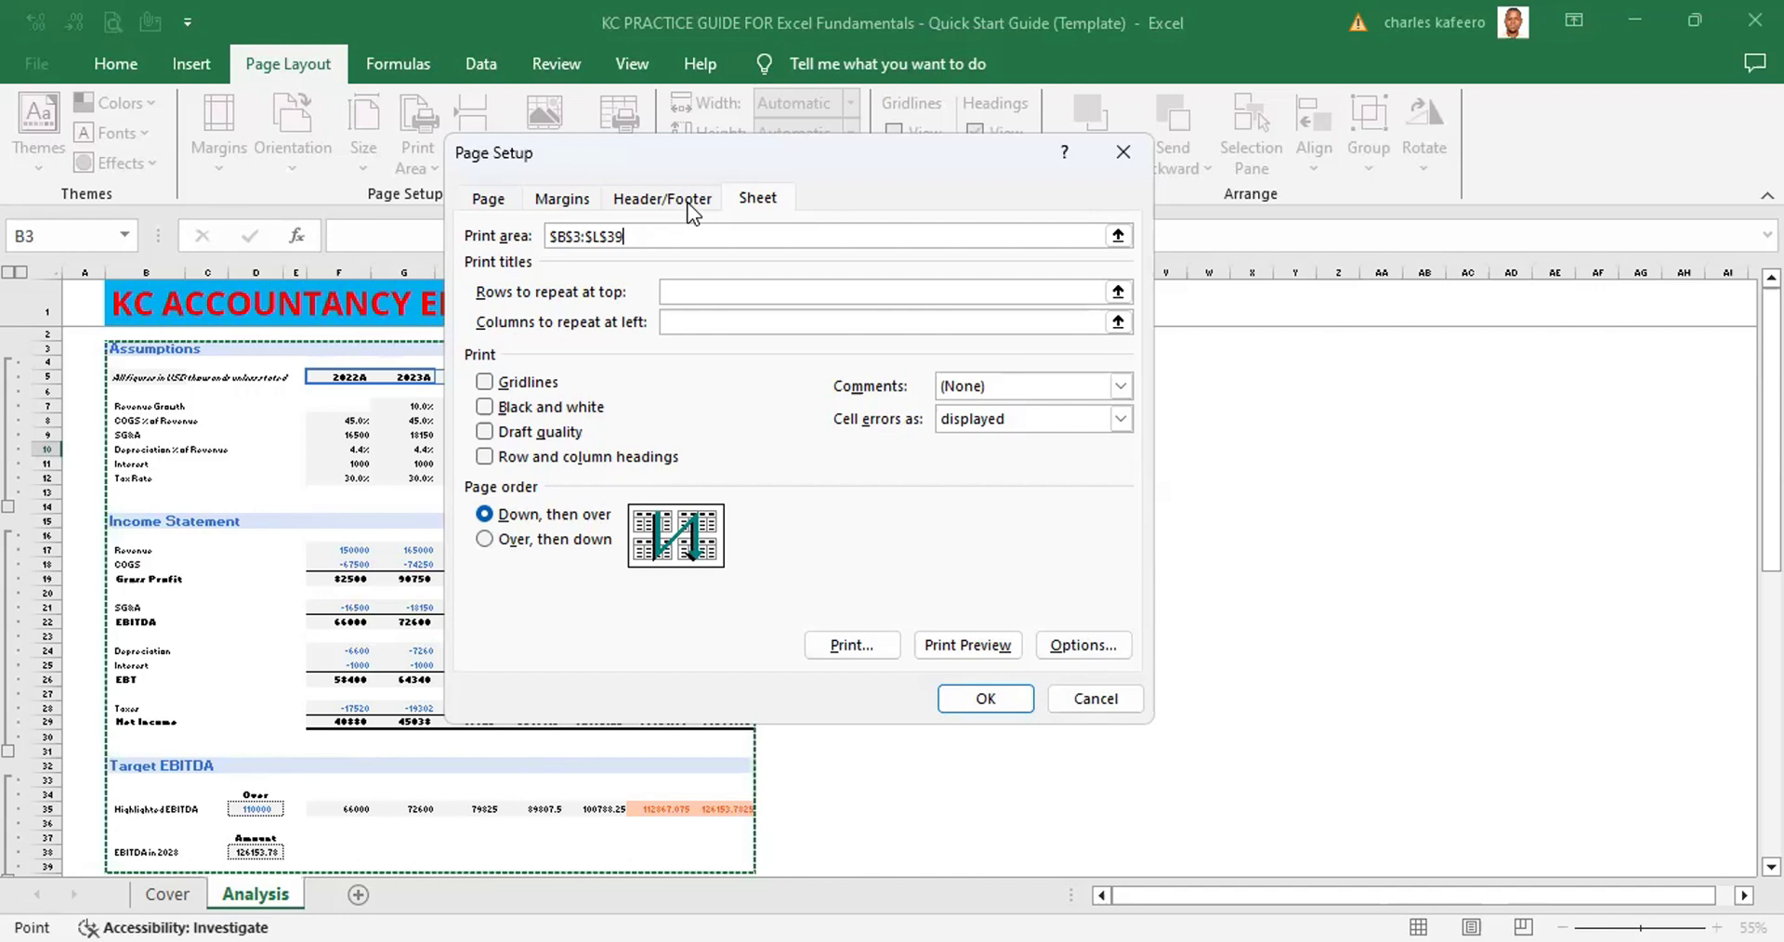
Add a second, comma-separated print area range starting at cell B41, the COMMON SIZE heading
type(",")
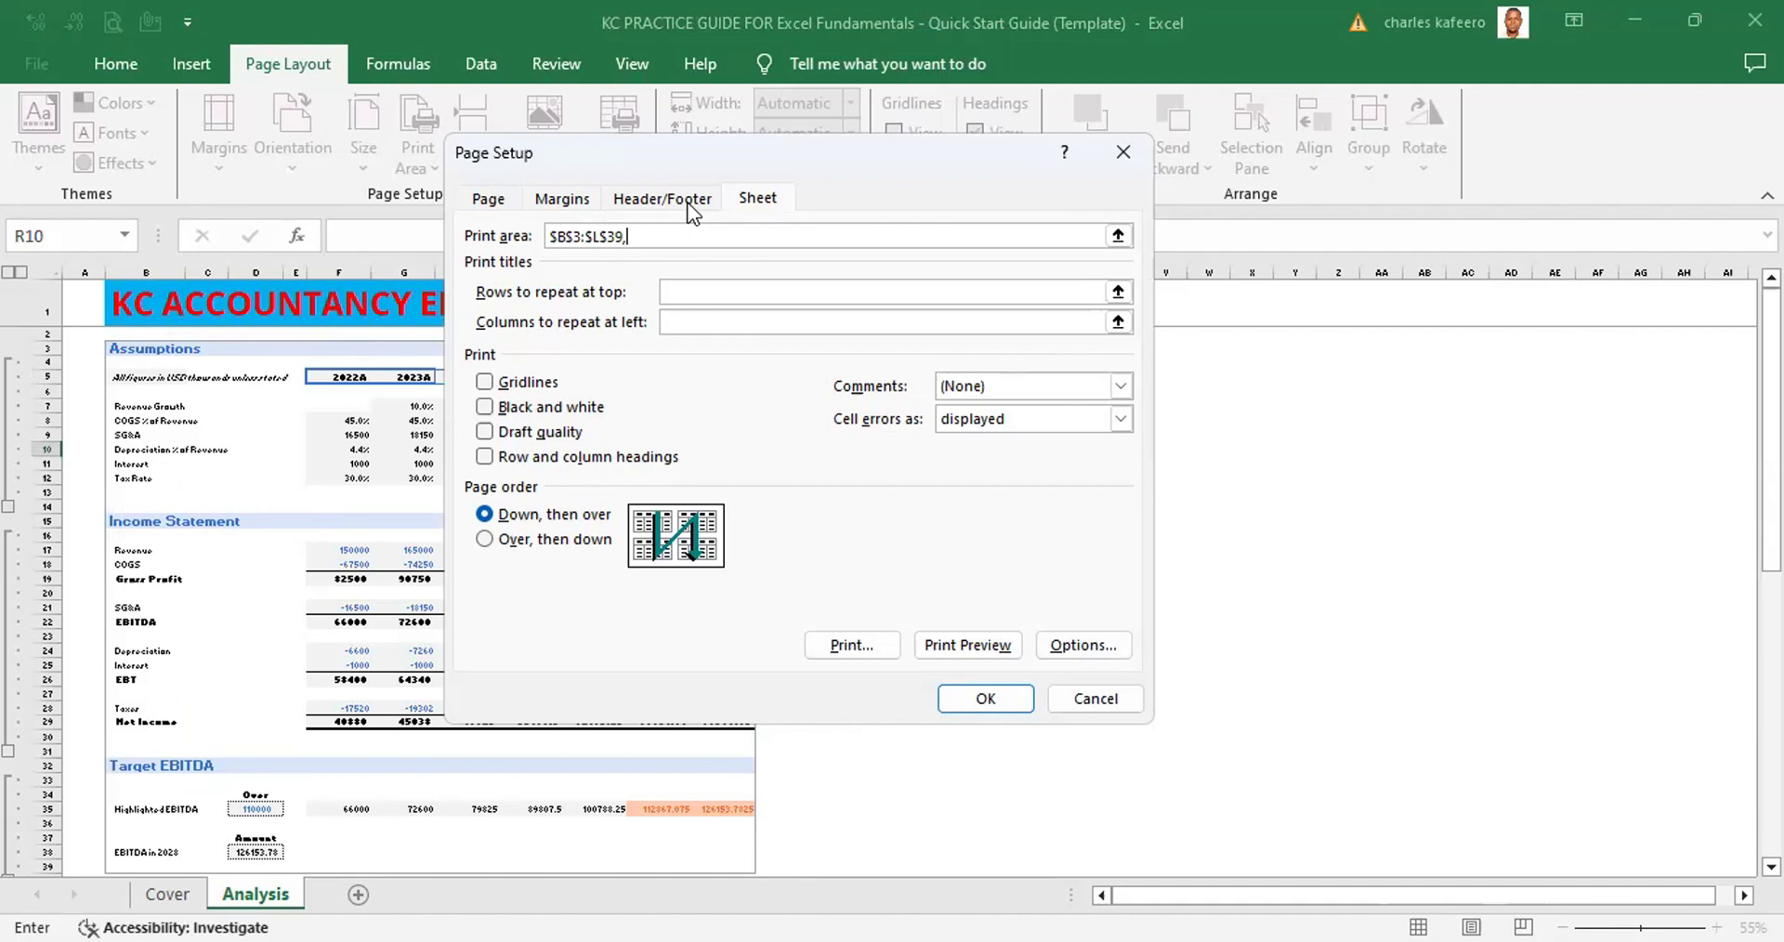
key("Left")
key("Left")
key("Left")
key("Left")
key("Left")
key("Left")
key("Left")
key("Left")
key("Left")
key("Left")
key("Left")
key("Left")
key("Left")
key("Left")
key("Left")
key("Left")
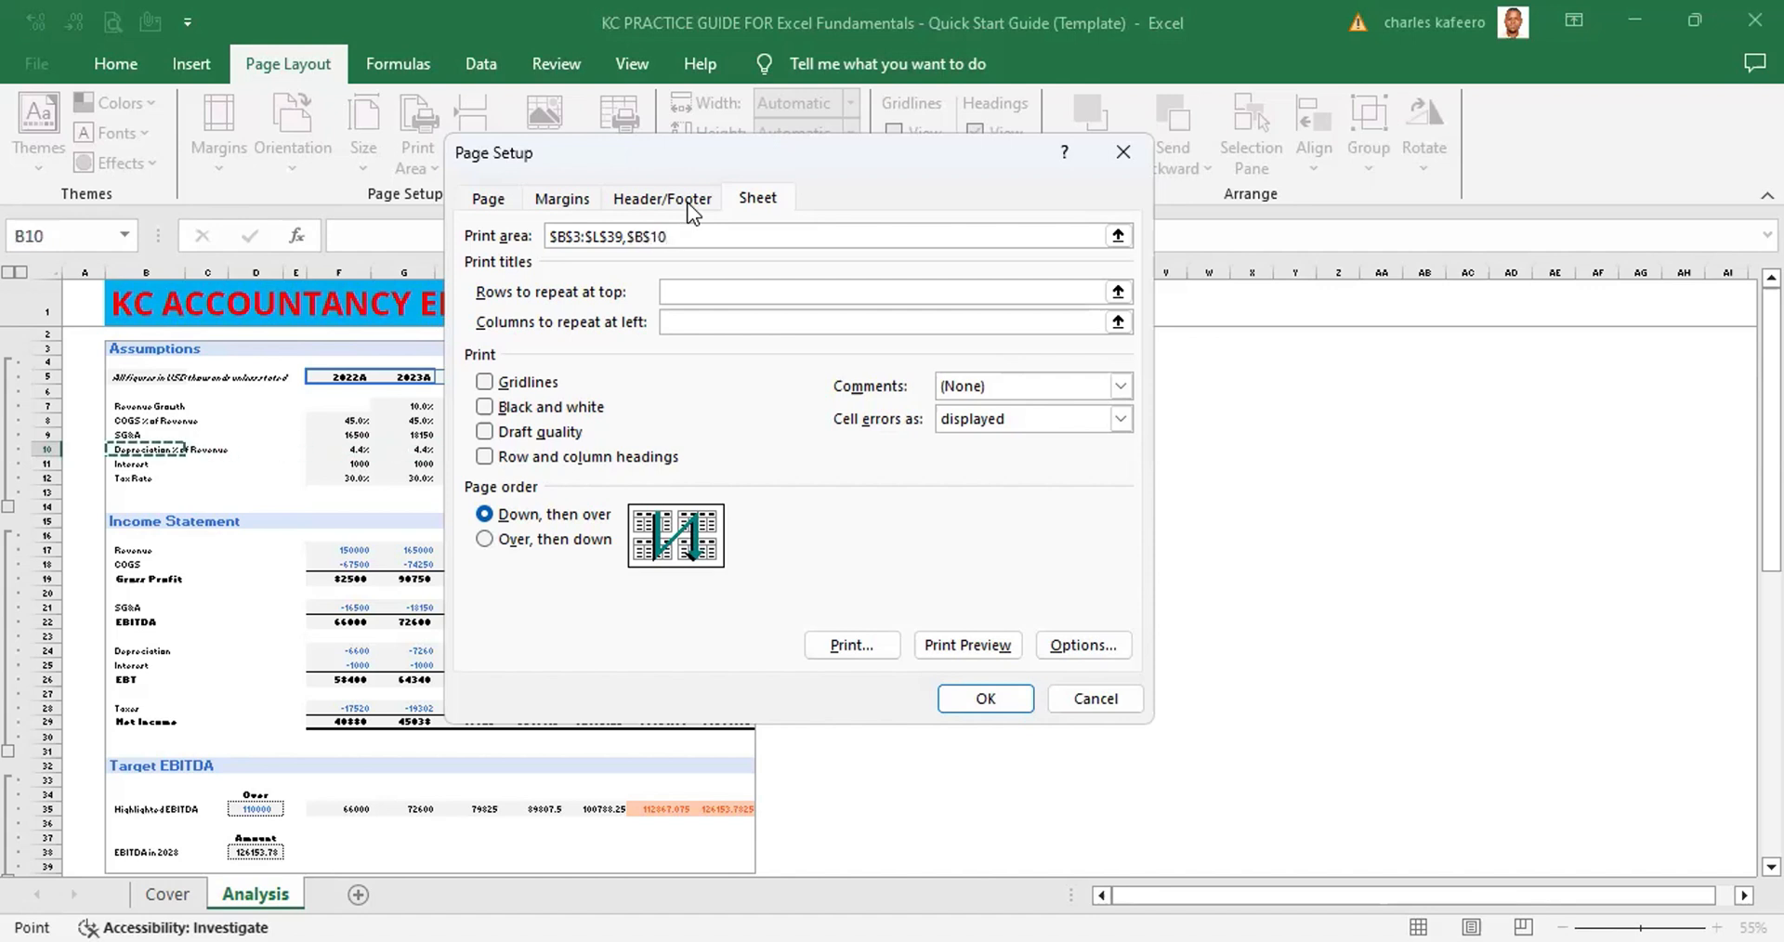
key("Down")
key("Down")
key("Down")
key("Down")
key("Down")
key("Down")
key("Down")
key("Down")
key("Down")
key("Down")
key("Down")
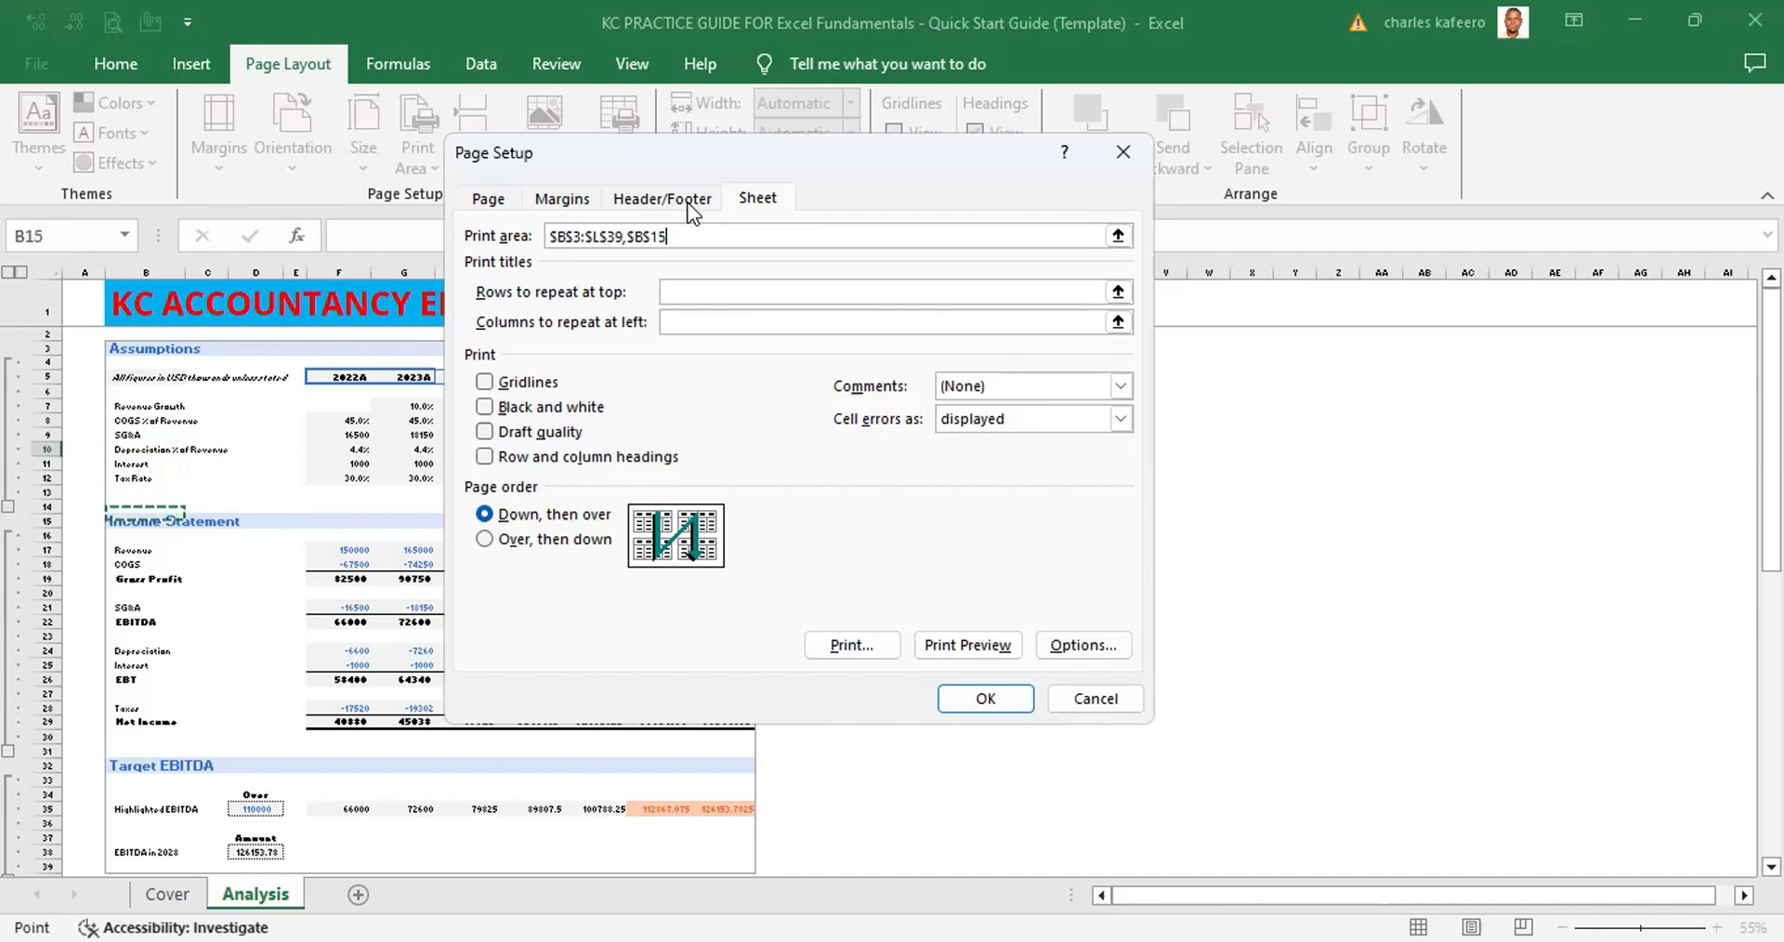
key("Down")
key("Down")
key("Down")
key("Down")
key("Down")
key("Down")
key("Down")
key("Down")
key("Down")
key("Down")
key("Down")
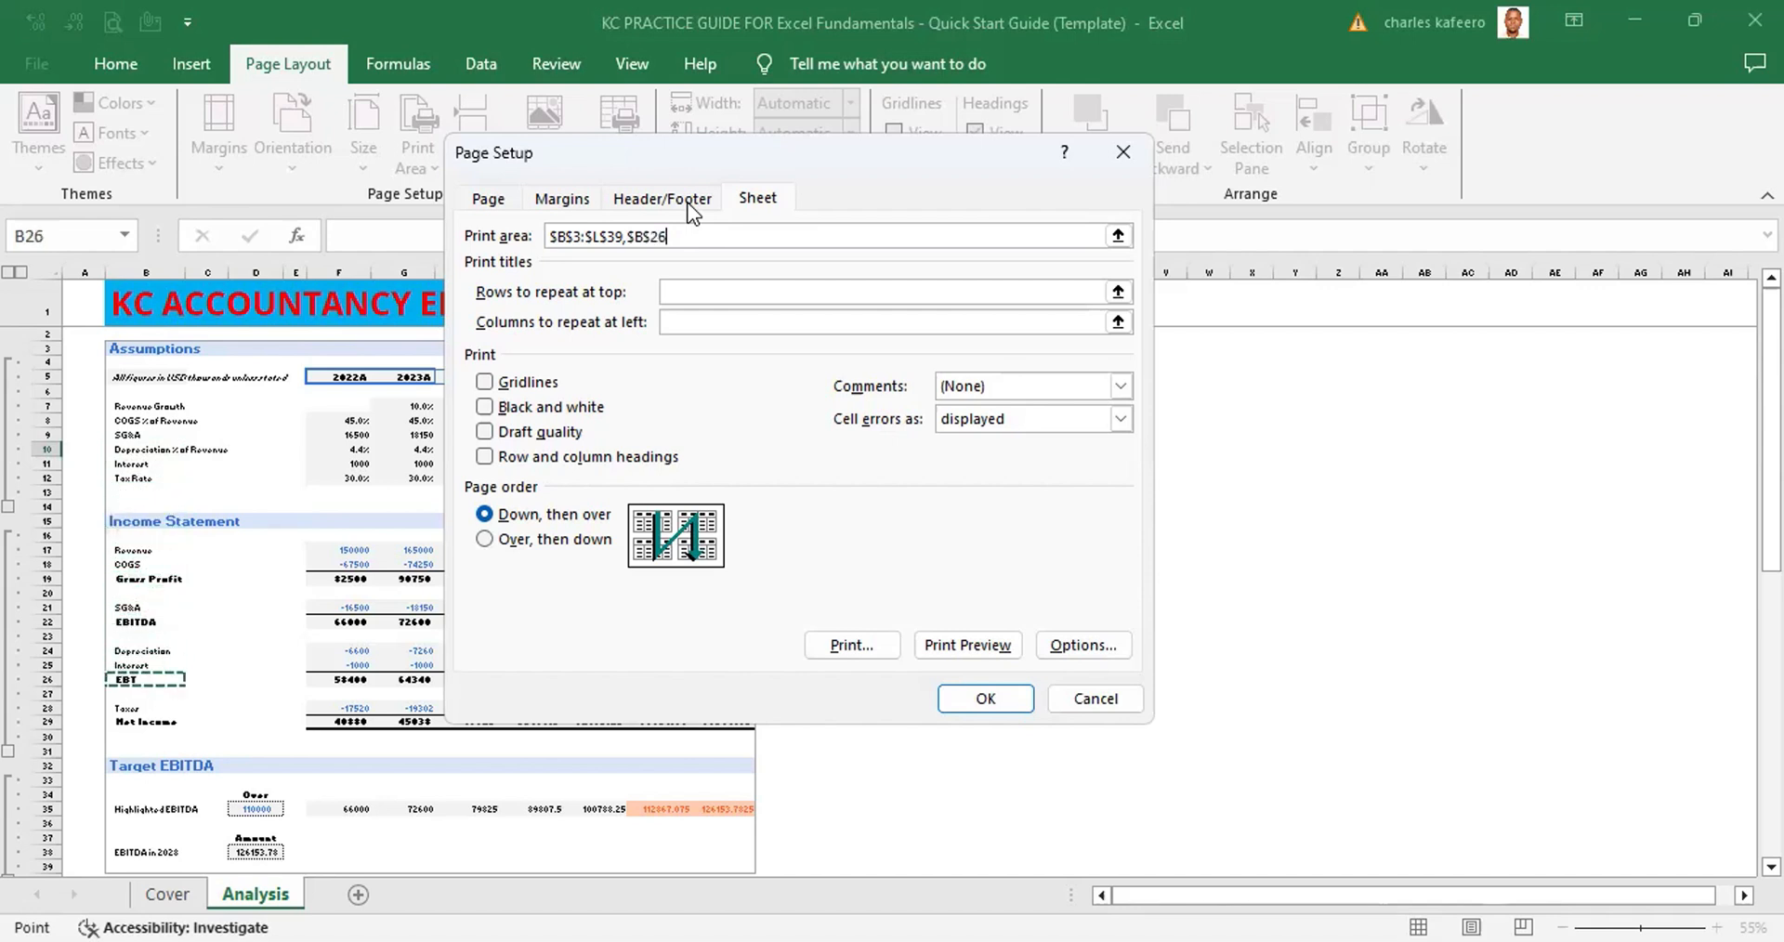
key("Down")
key("Down")
key("Down")
key("Down")
key("Down")
key("Down")
key("Down")
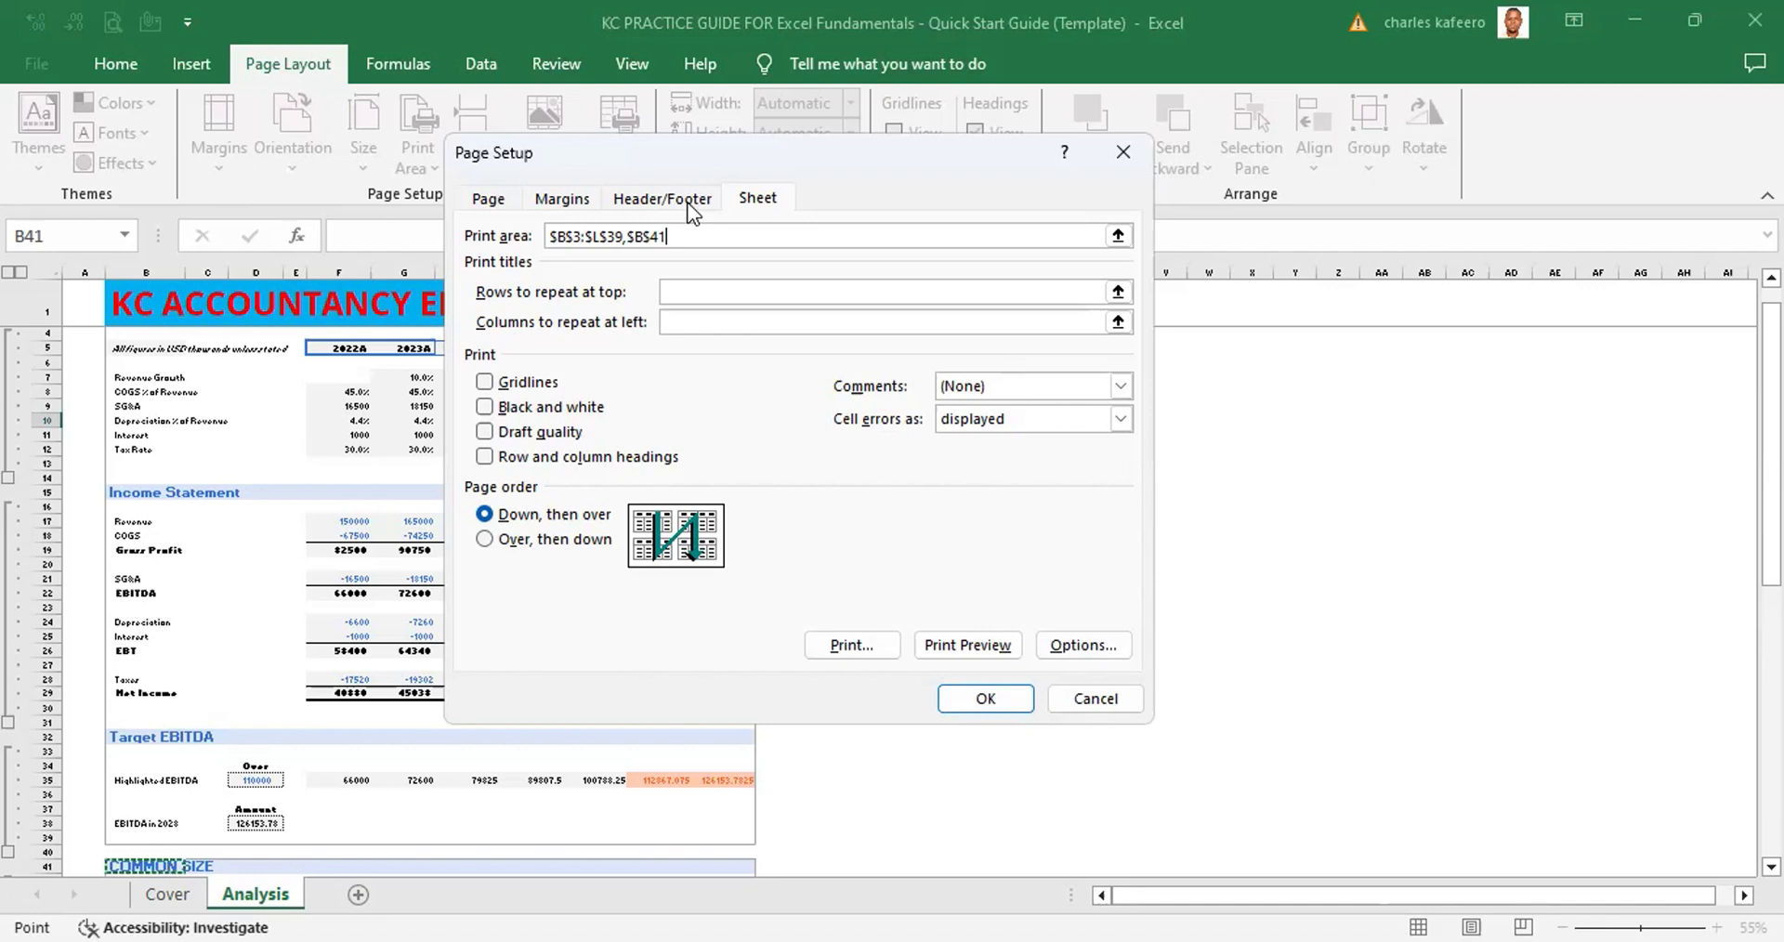
Extend the second print area range from B41 down to row 77, just below the Percent change section
key("shift+Down")
key("shift+Down")
key("shift+Down")
key("shift+Down")
key("shift+Down")
key("shift+Down")
key("shift+Down")
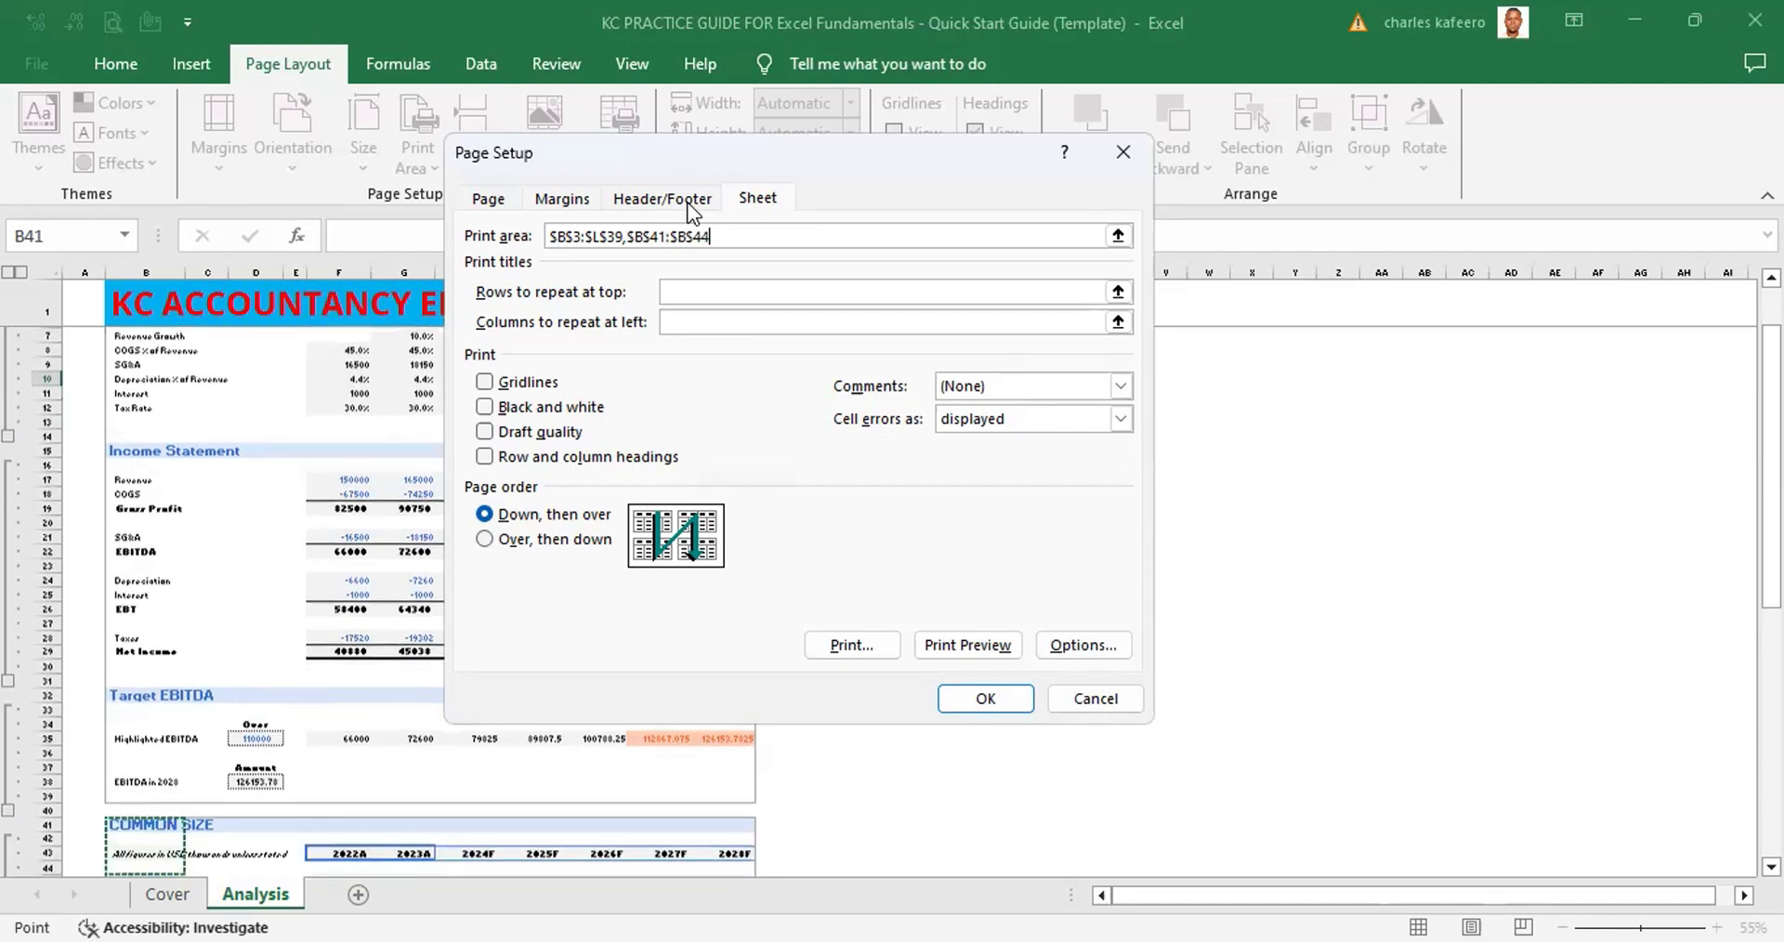
key("shift+Down")
key("shift+Down")
key("shift+Down")
key("shift+Down")
key("shift+Down")
key("shift+Down")
key("shift+Down")
key("shift+Down")
key("shift+Down")
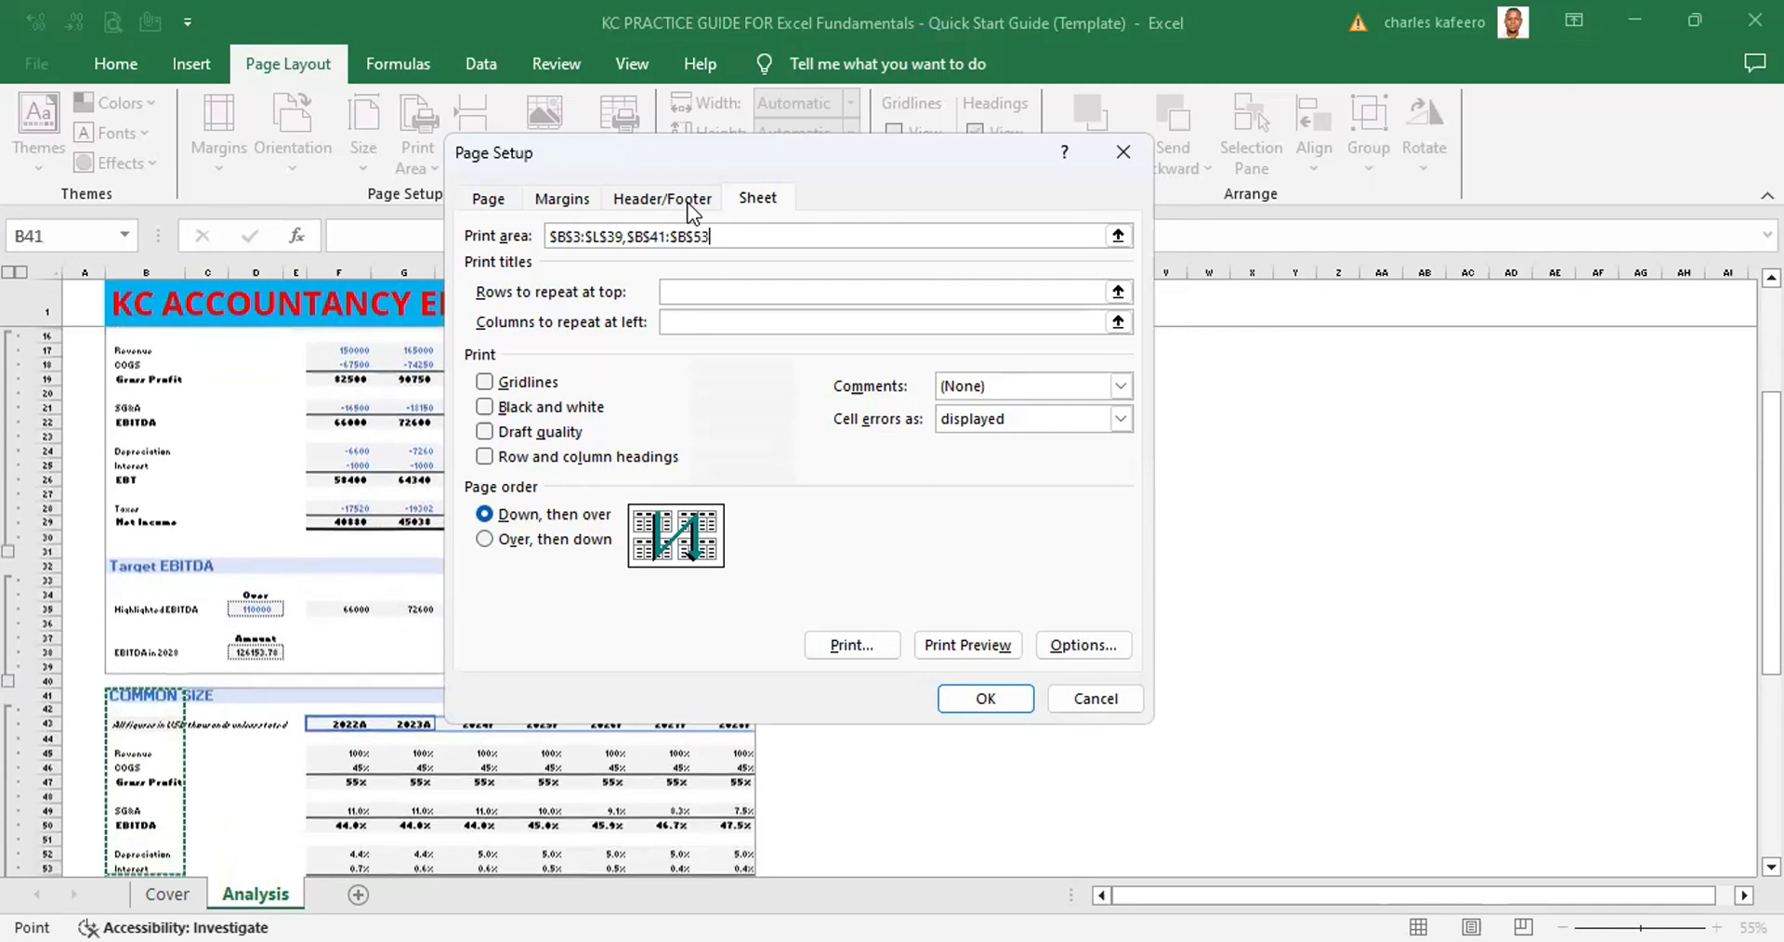
key("shift+Down")
key("shift+Down")
key("shift+Down")
key("shift+Down")
key("shift+Down")
key("shift+Down")
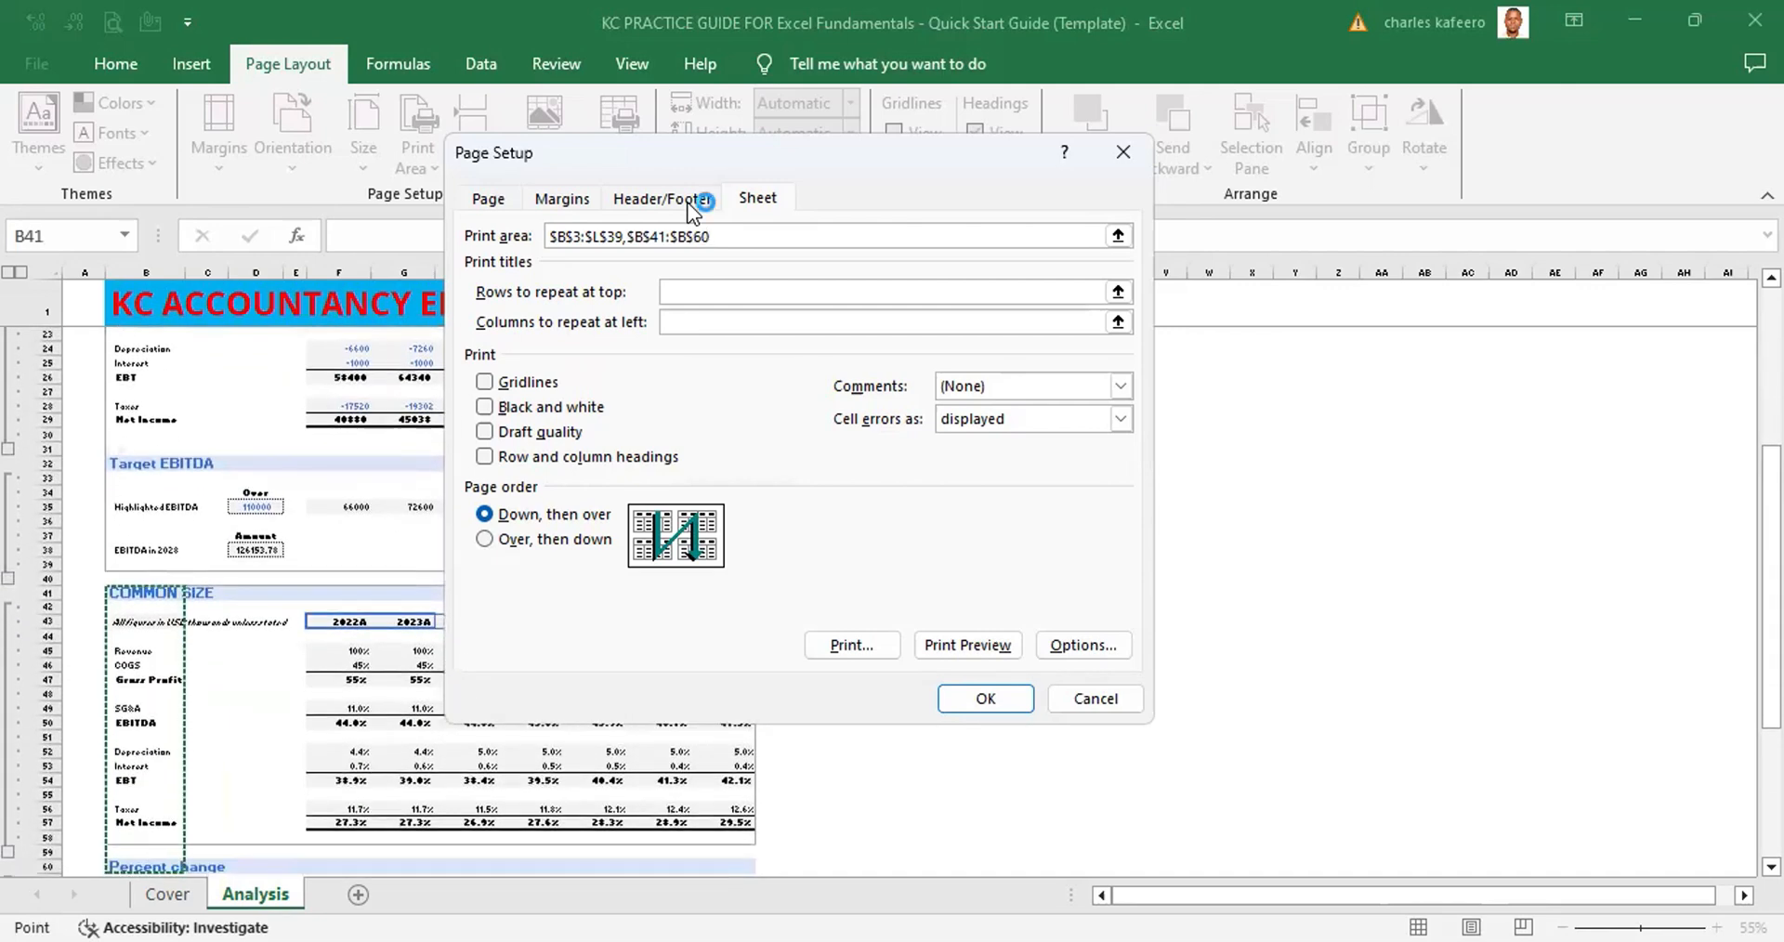
key("shift+Down")
key("shift+Down")
key("shift+Down")
key("shift+Down")
key("shift+Down")
key("shift+Down")
key("shift+Down")
key("shift+Down")
key("shift+Down")
key("shift+Down")
key("shift+Down")
key("shift+Down")
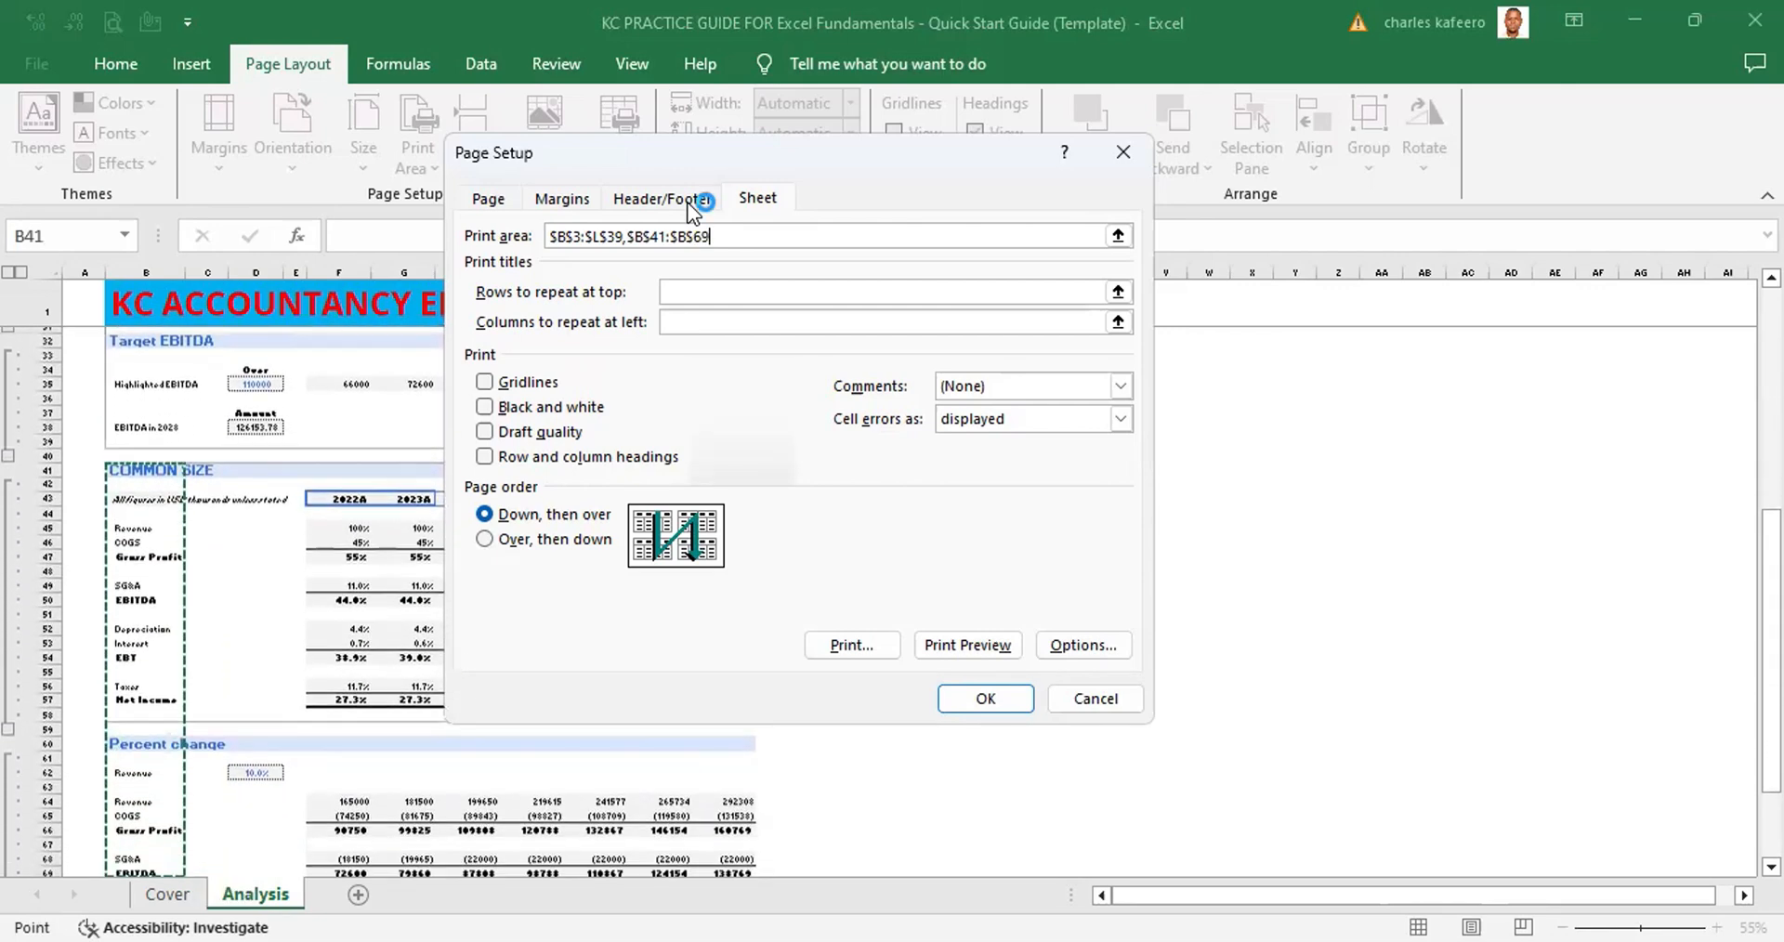
key("shift+Down")
key("shift+Down")
key("shift+Down")
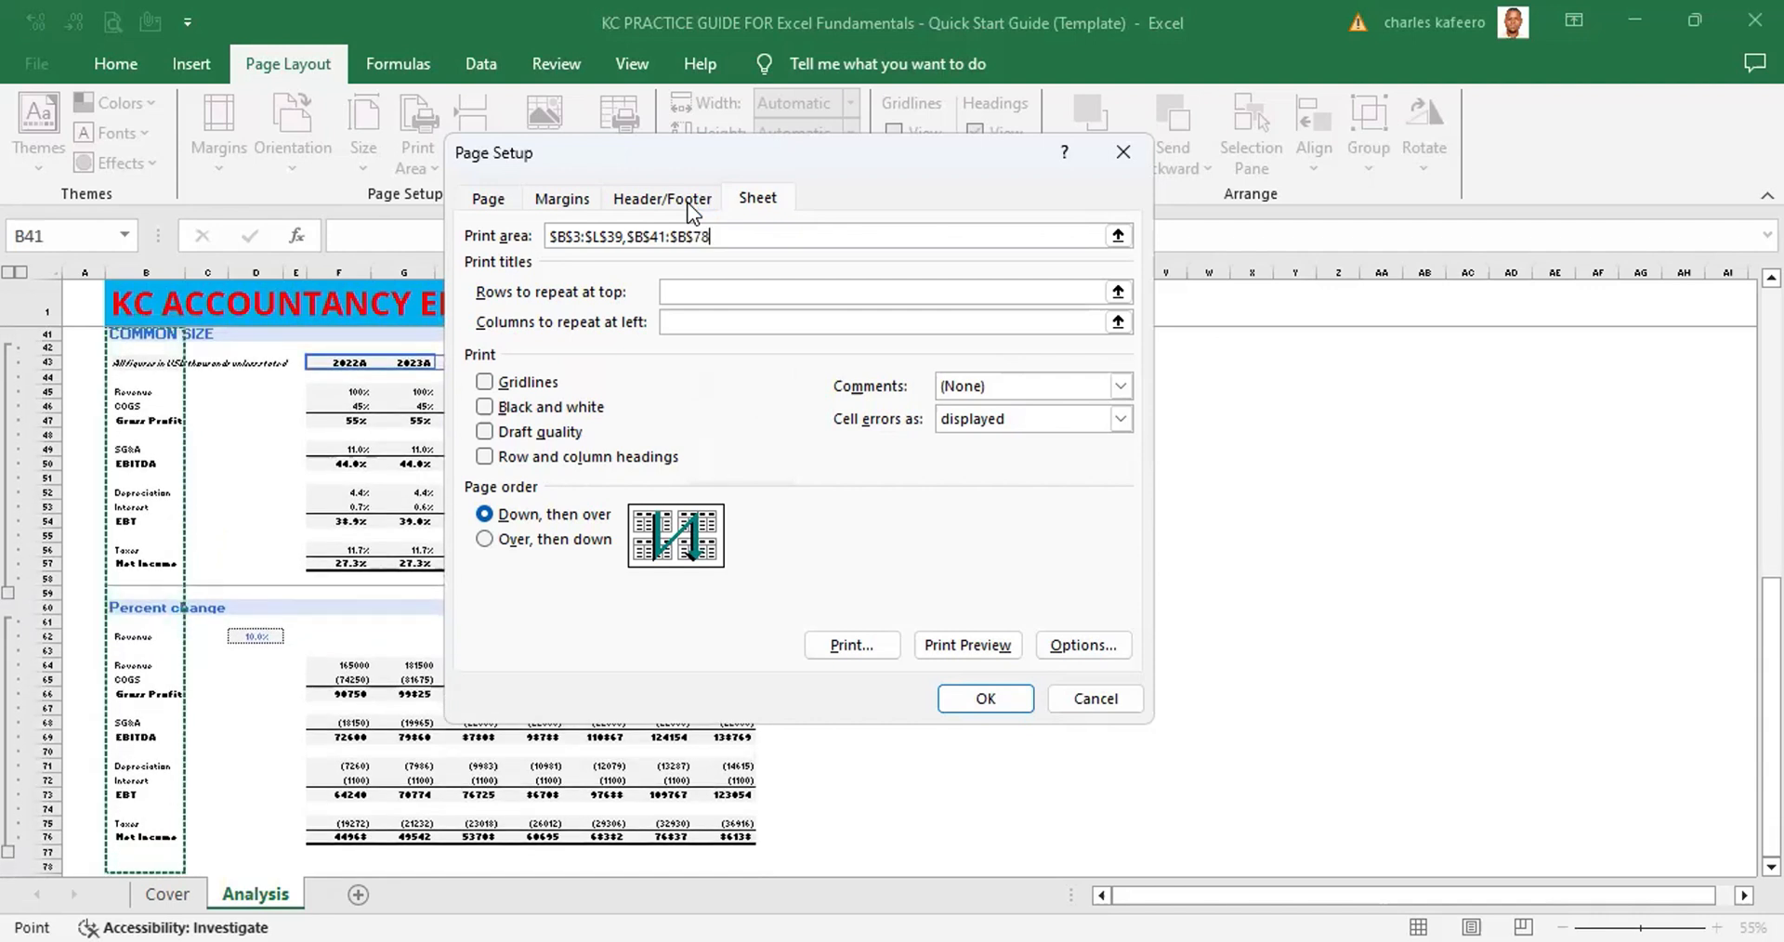
key("shift+Up")
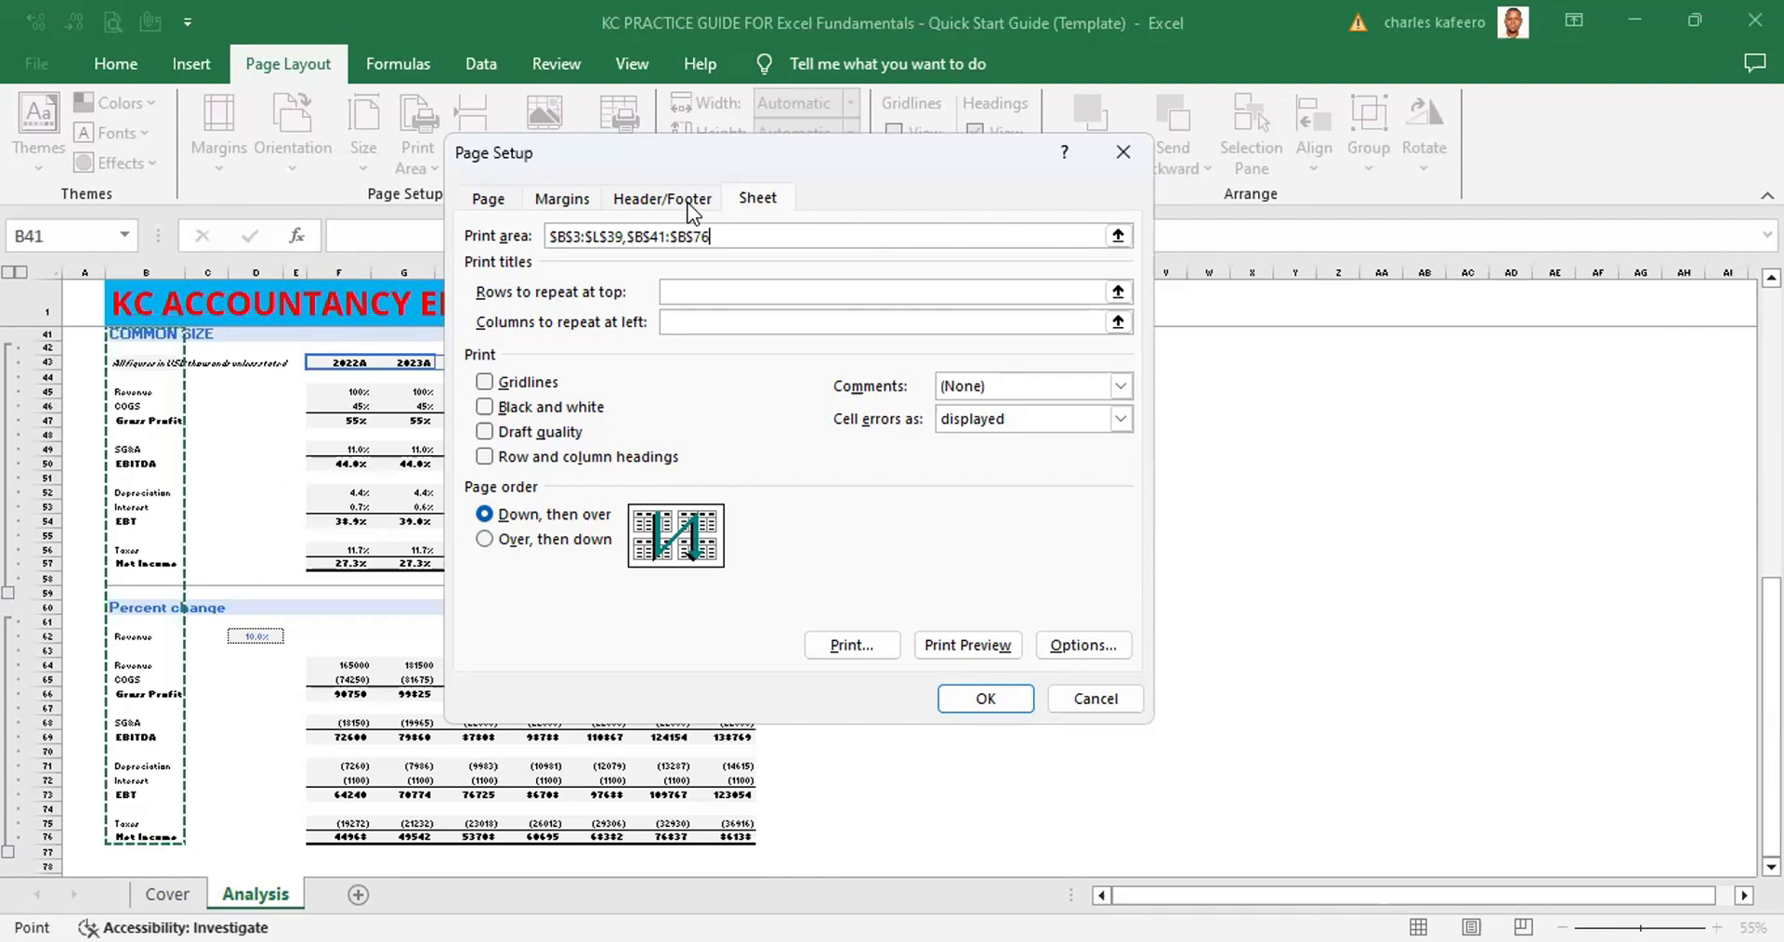
key("shift+Down")
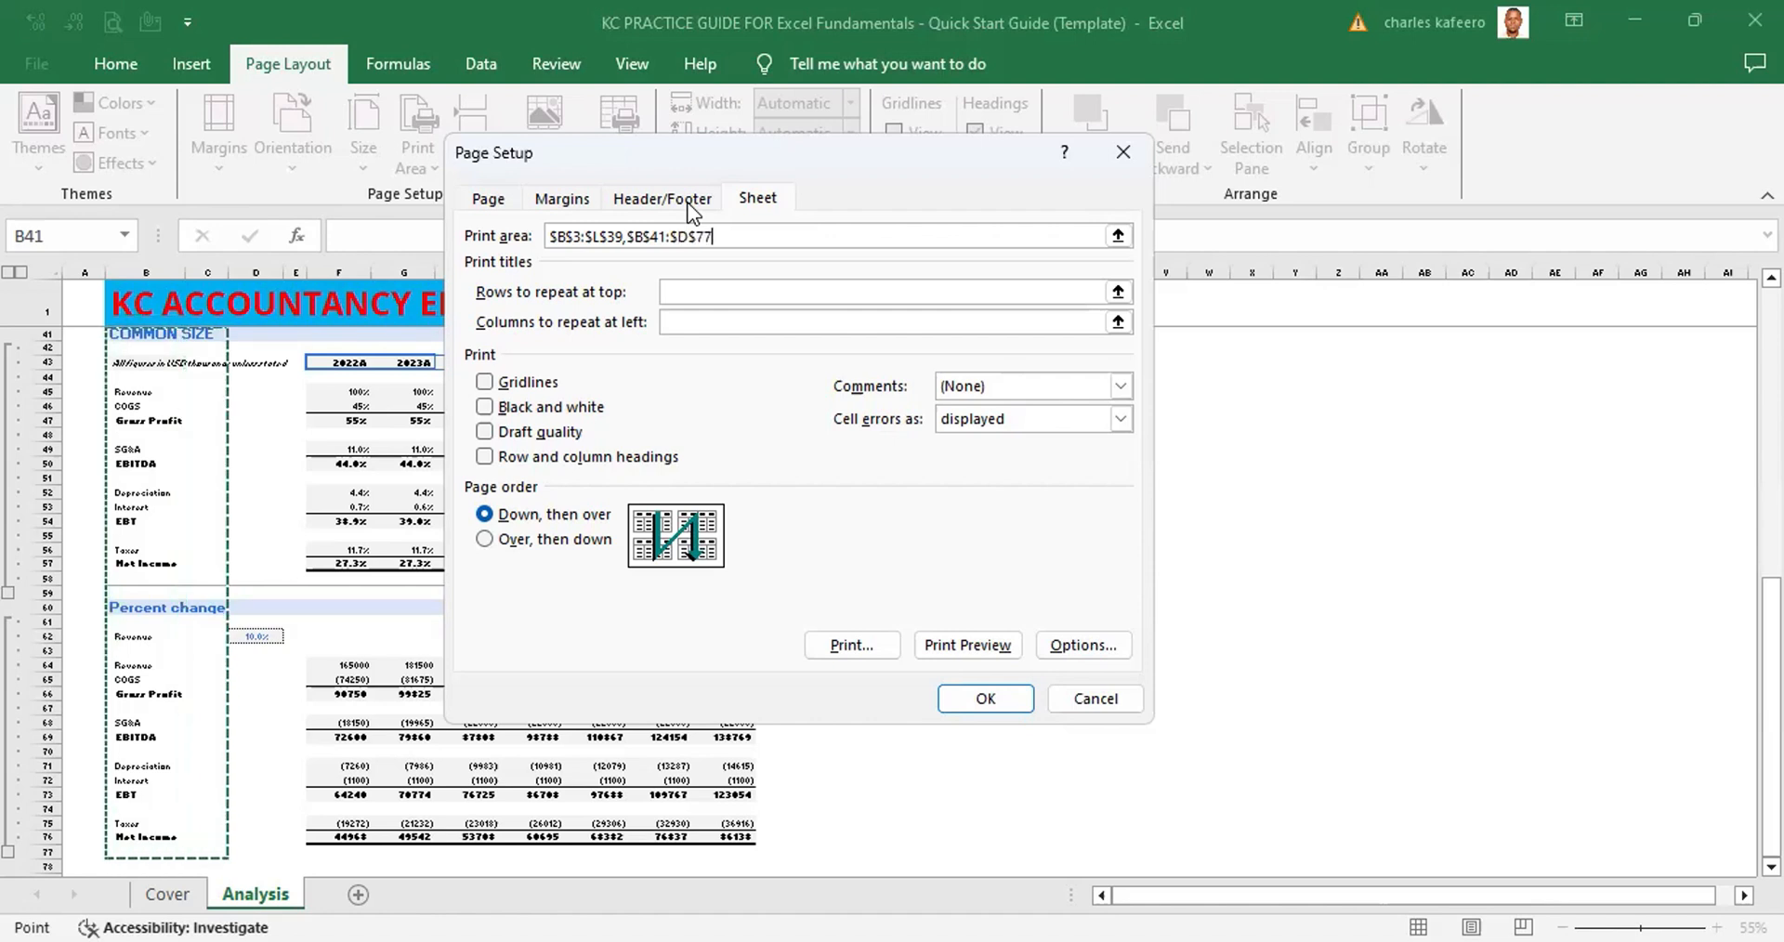
Widen the second print area range across to column L so that it covers B41:L77
key("shift+Right")
key("shift+Right")
key("shift+Right")
key("shift+Right")
key("shift+Right")
key("shift+Right")
key("shift+Right")
key("shift+Right")
key("shift+Right")
key("shift+Right")
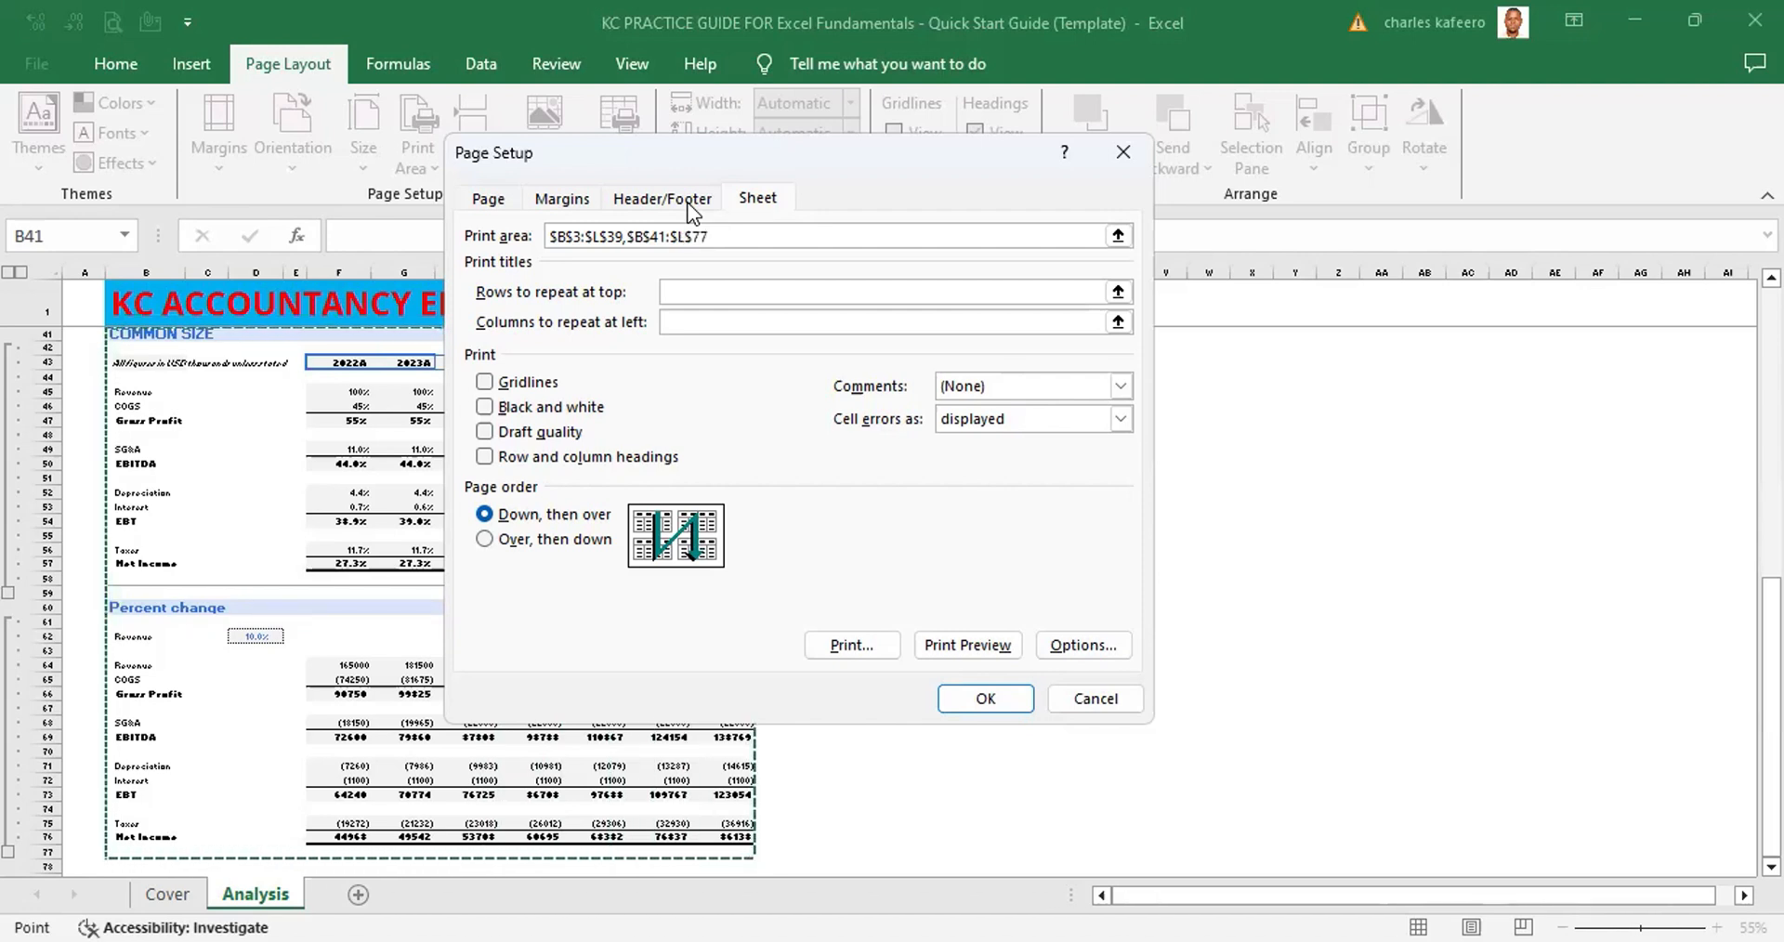
Set the second print area range to end at column C, covering B41:C77, and apply the page setup
key("shift+Left")
key("shift+Left")
key("shift+Left")
key("shift+Left")
key("shift+Left")
key("shift+Left")
key("shift+Left")
key("shift+Left")
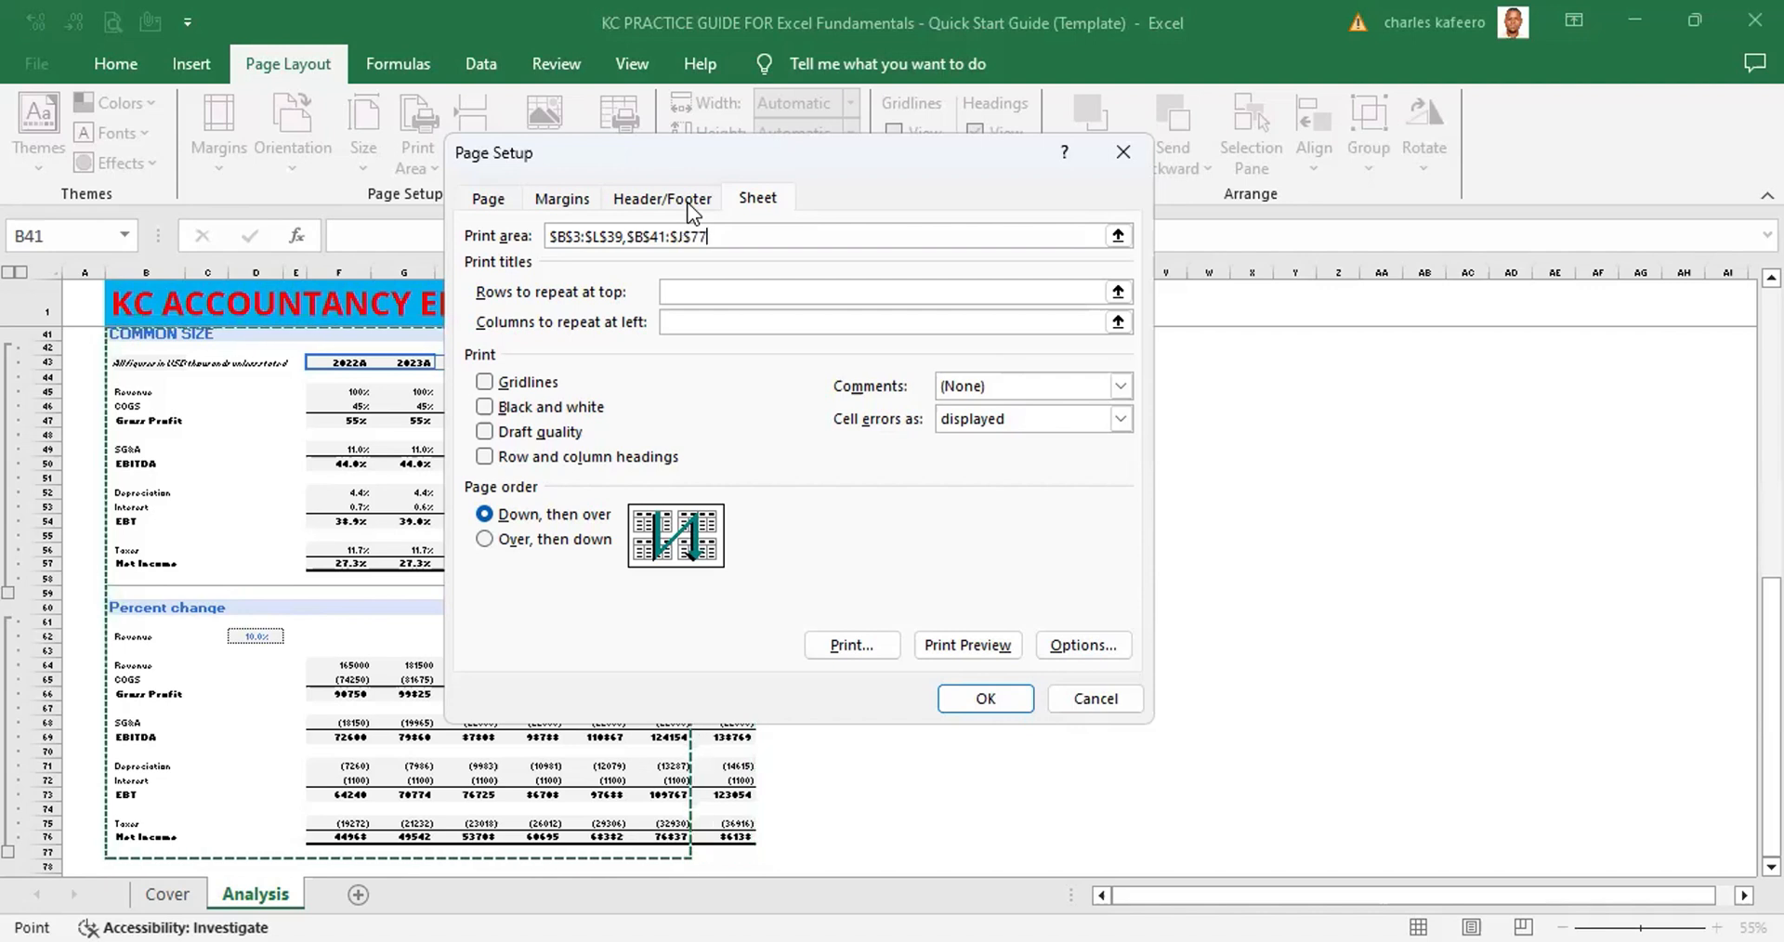
key("shift+Left")
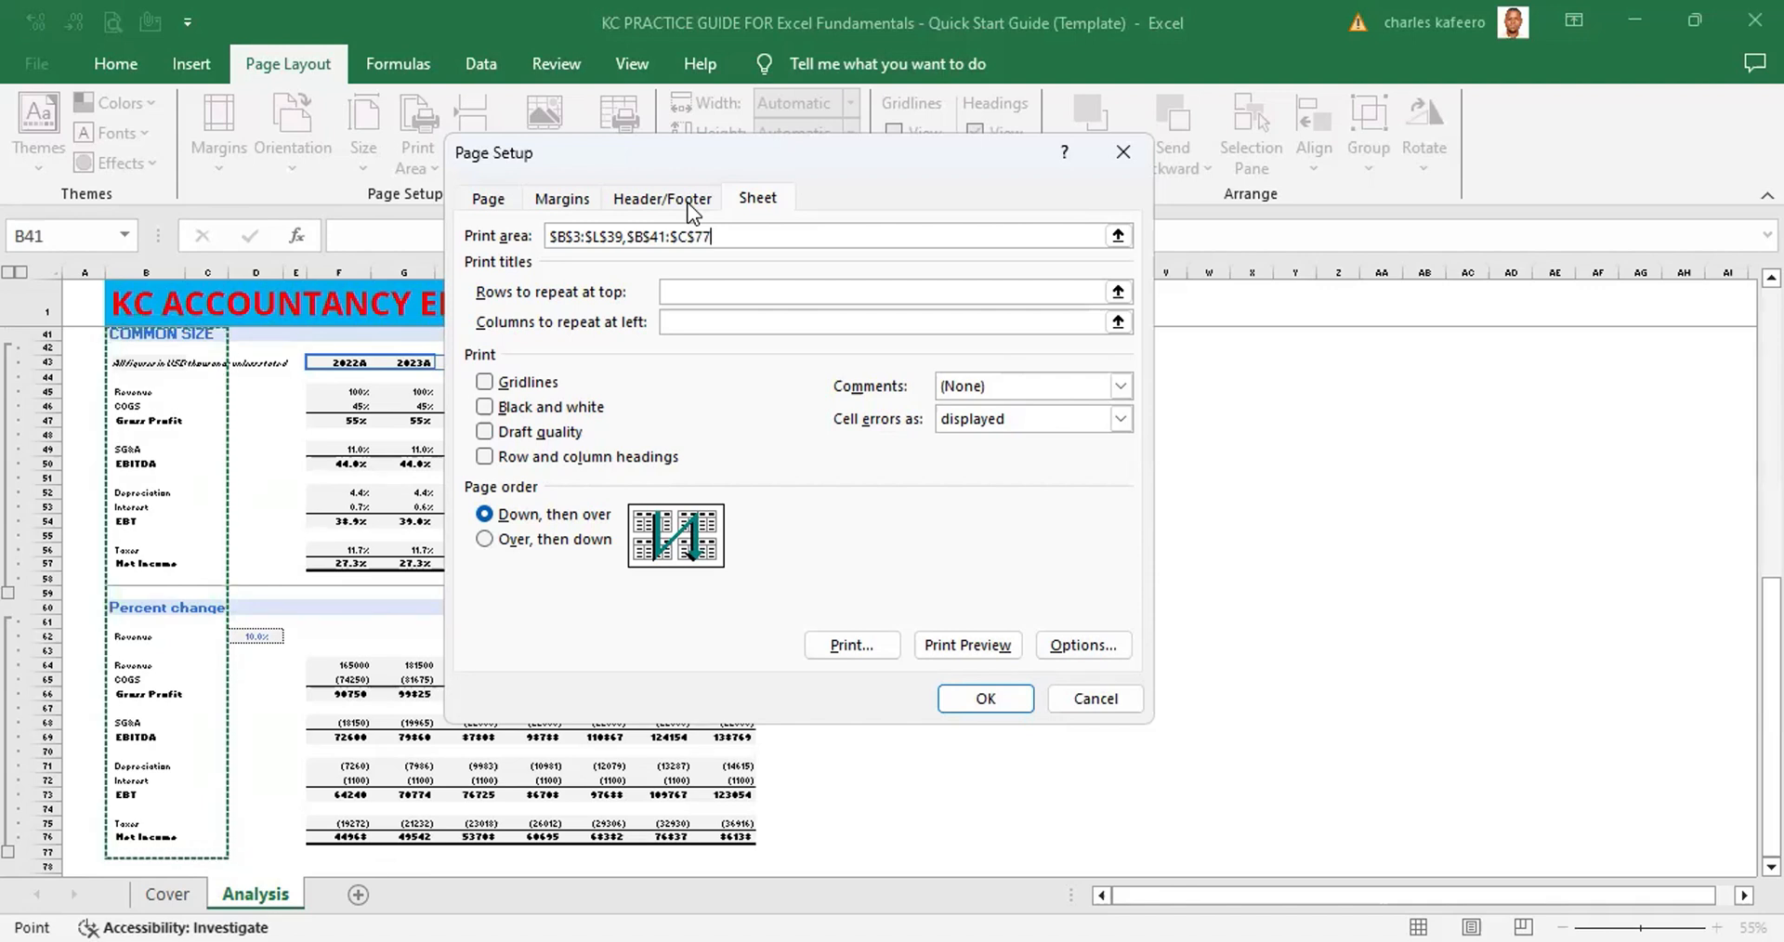
key("Return")
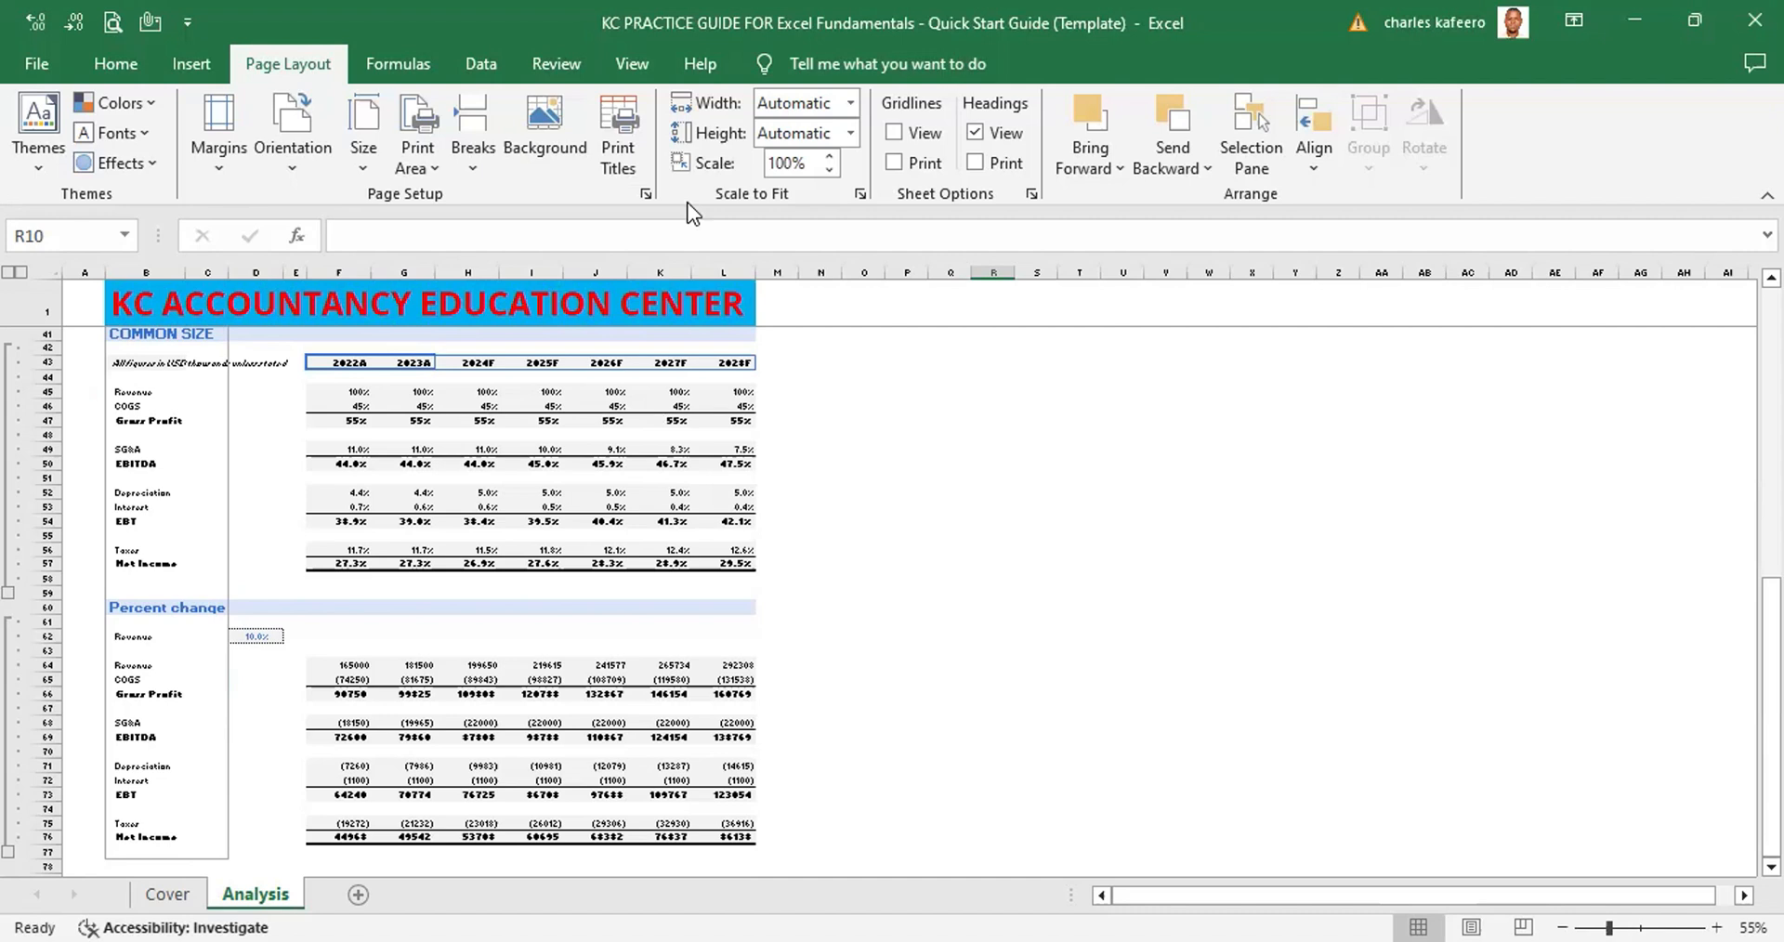
Switch the Analysis sheet to Page Break Preview
key("alt")
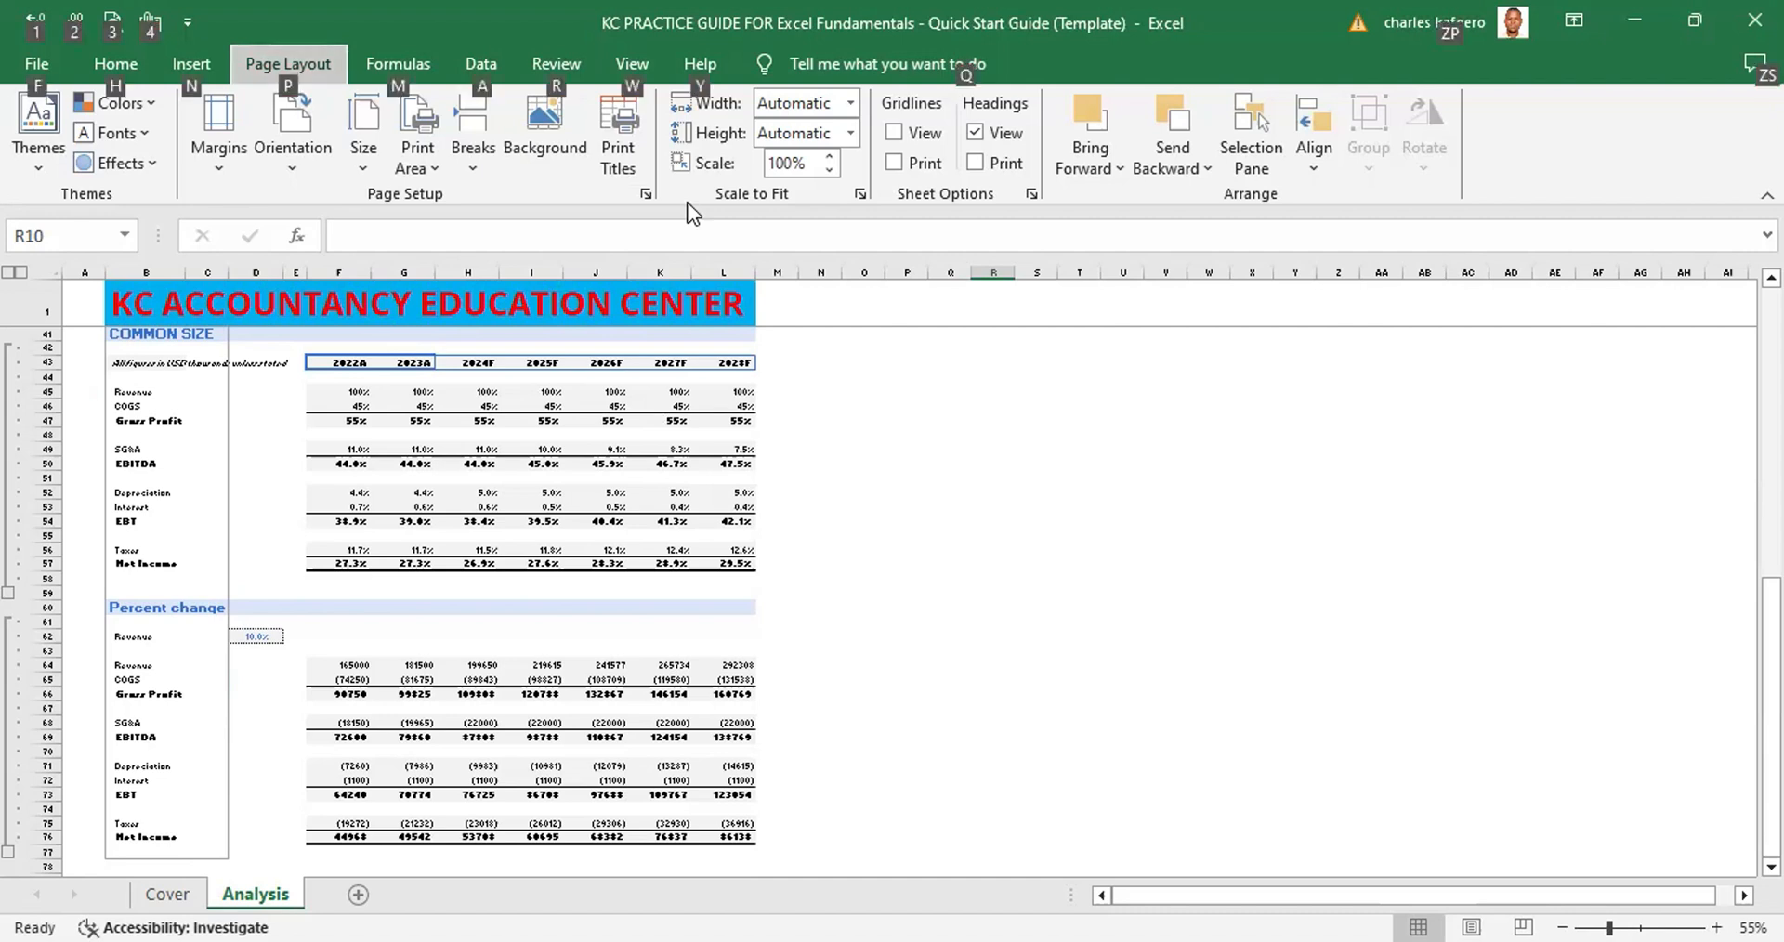
key("w")
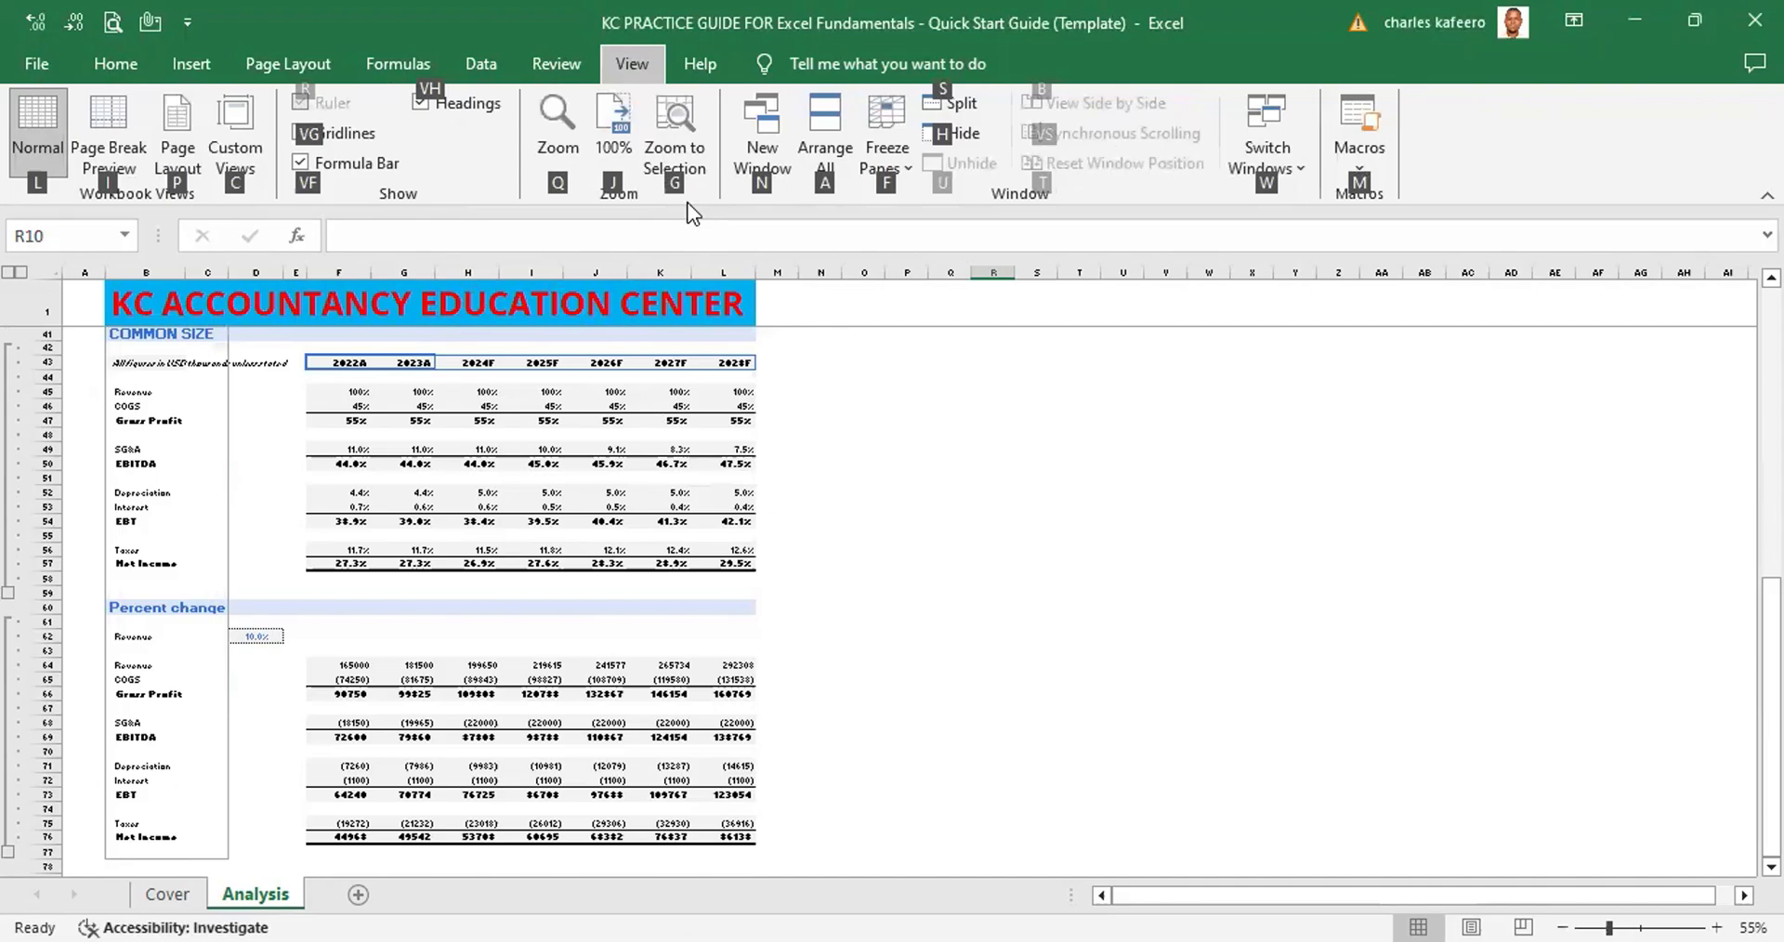
key("i")
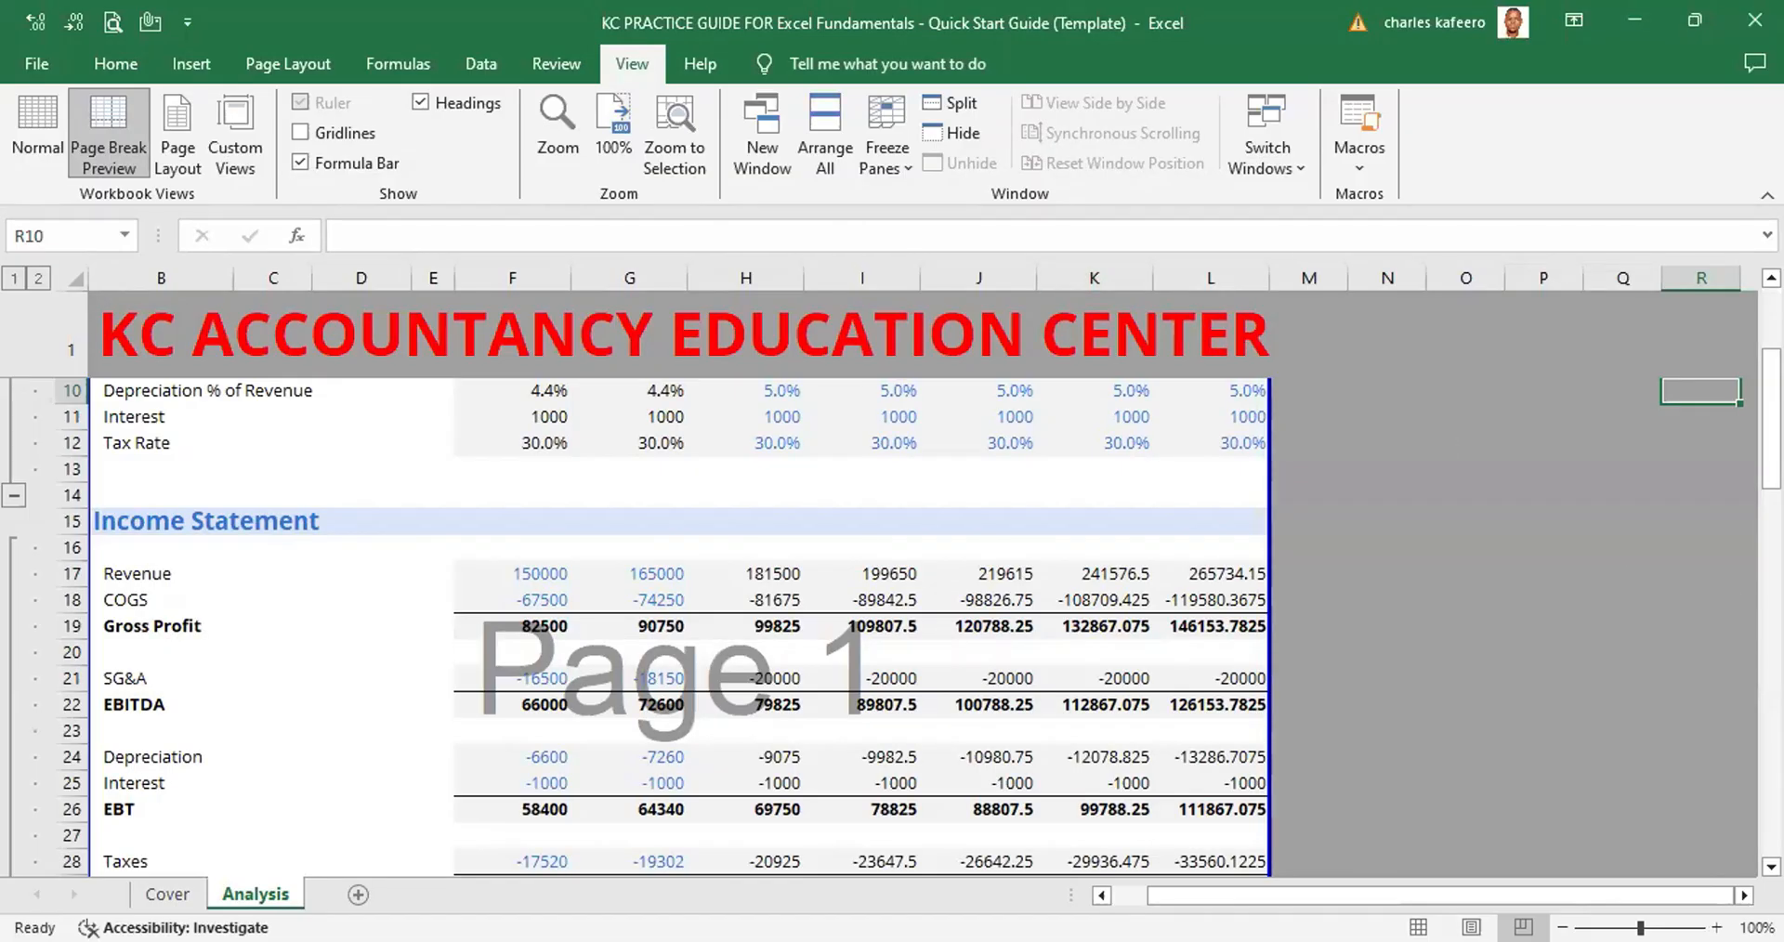
Examine the page boundaries of both print area ranges, from the Income Statement down to the end of the Percent change section
scroll(678, 627, "down", 2)
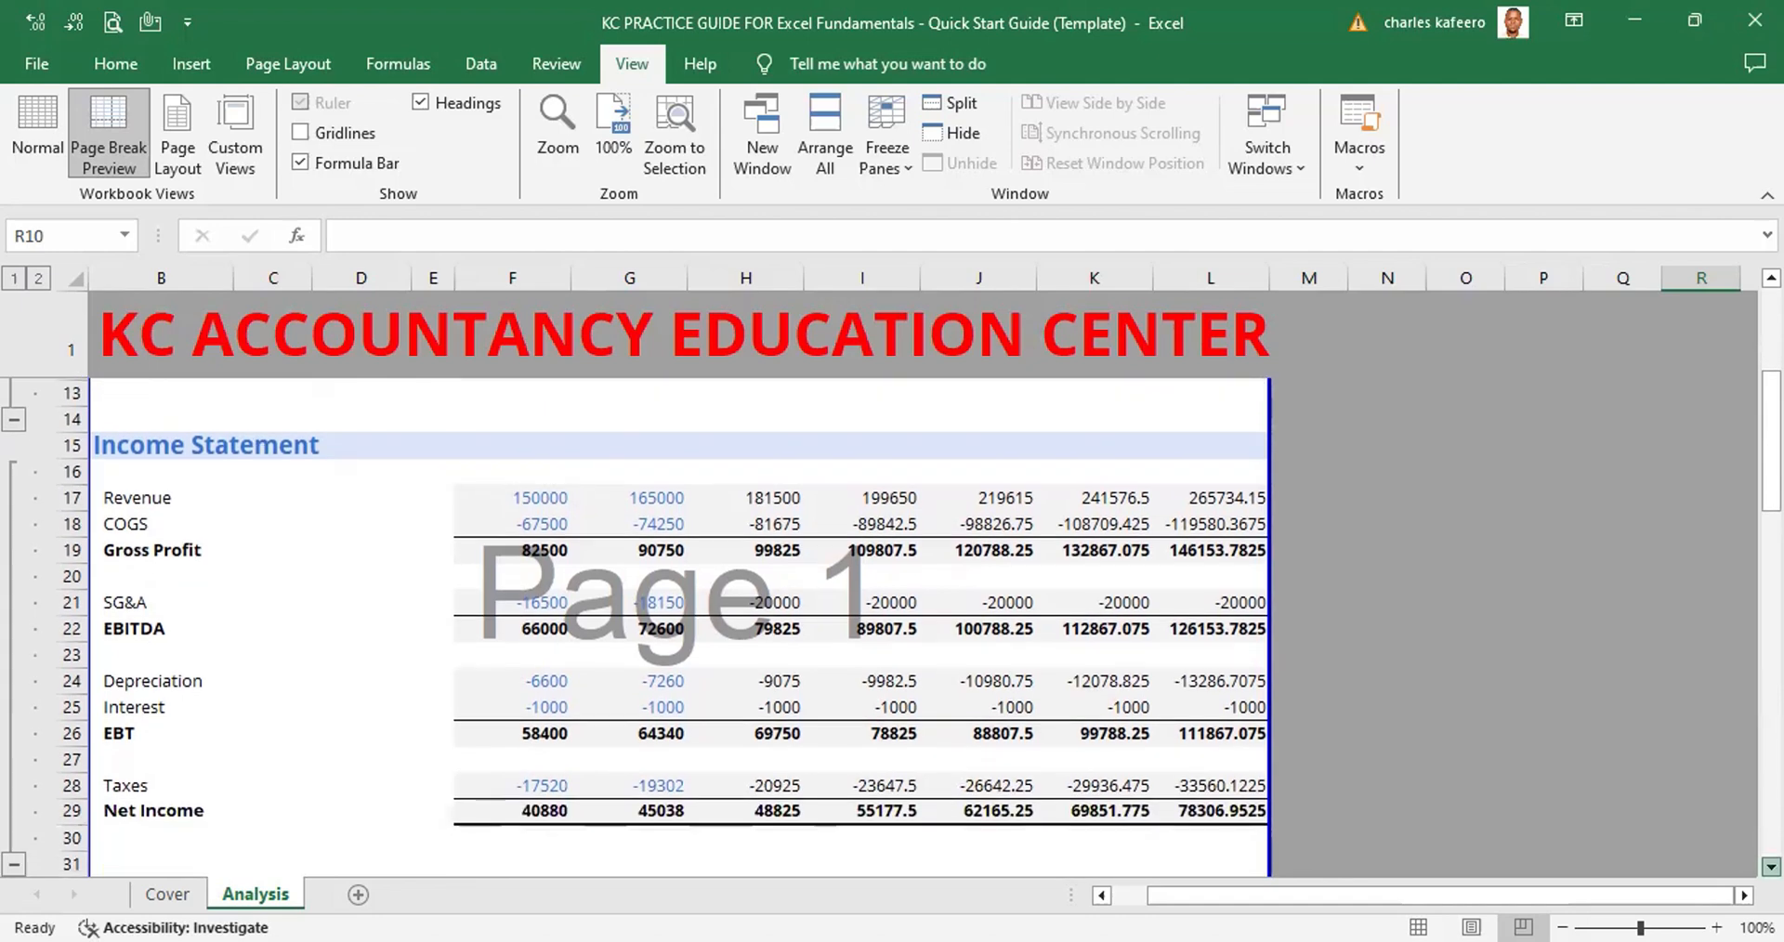
scroll(678, 627, "down", 4)
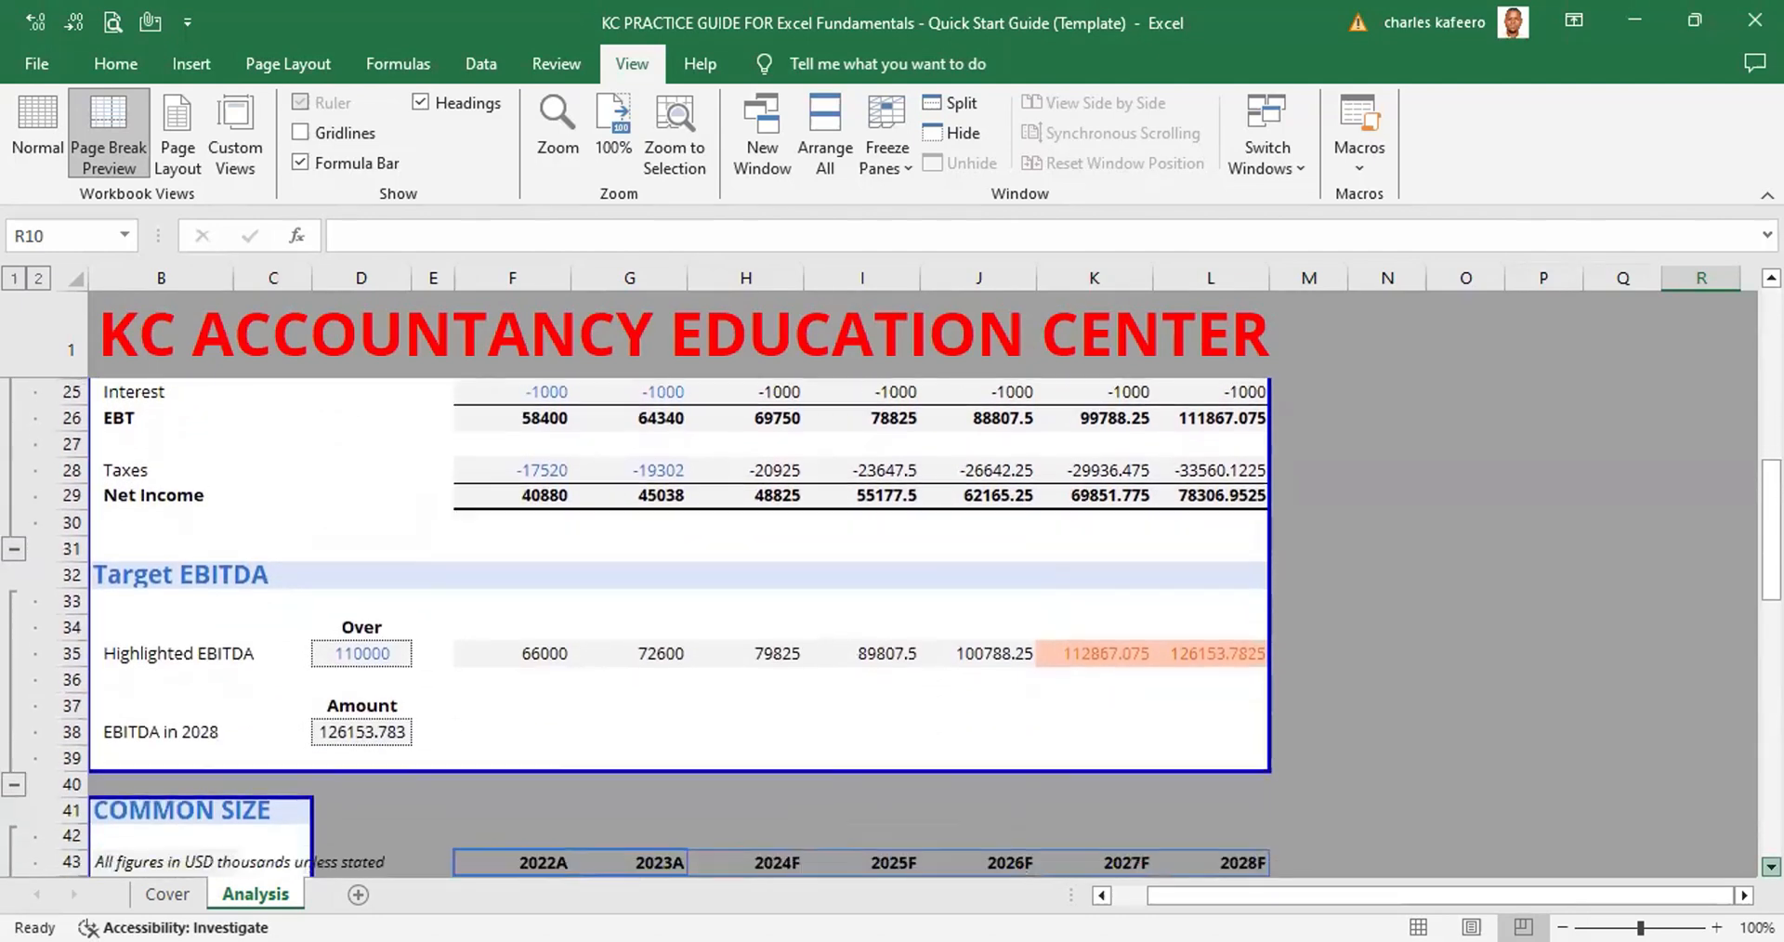
scroll(678, 627, "down", 4)
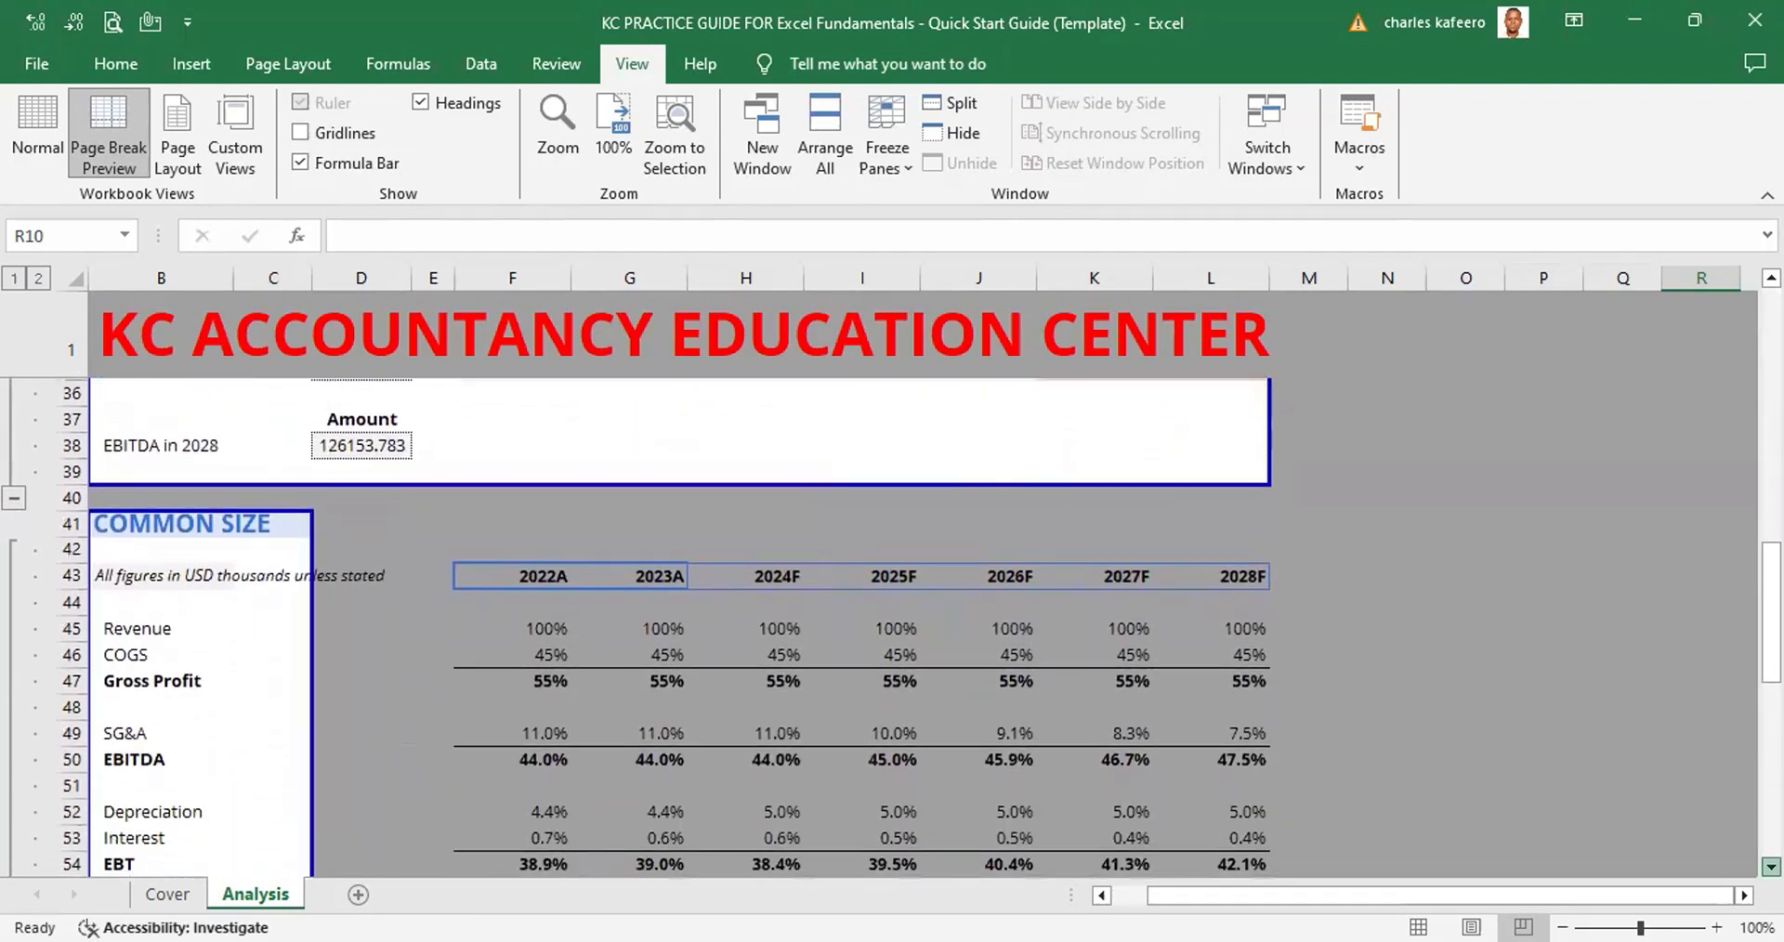
scroll(678, 627, "down", 4)
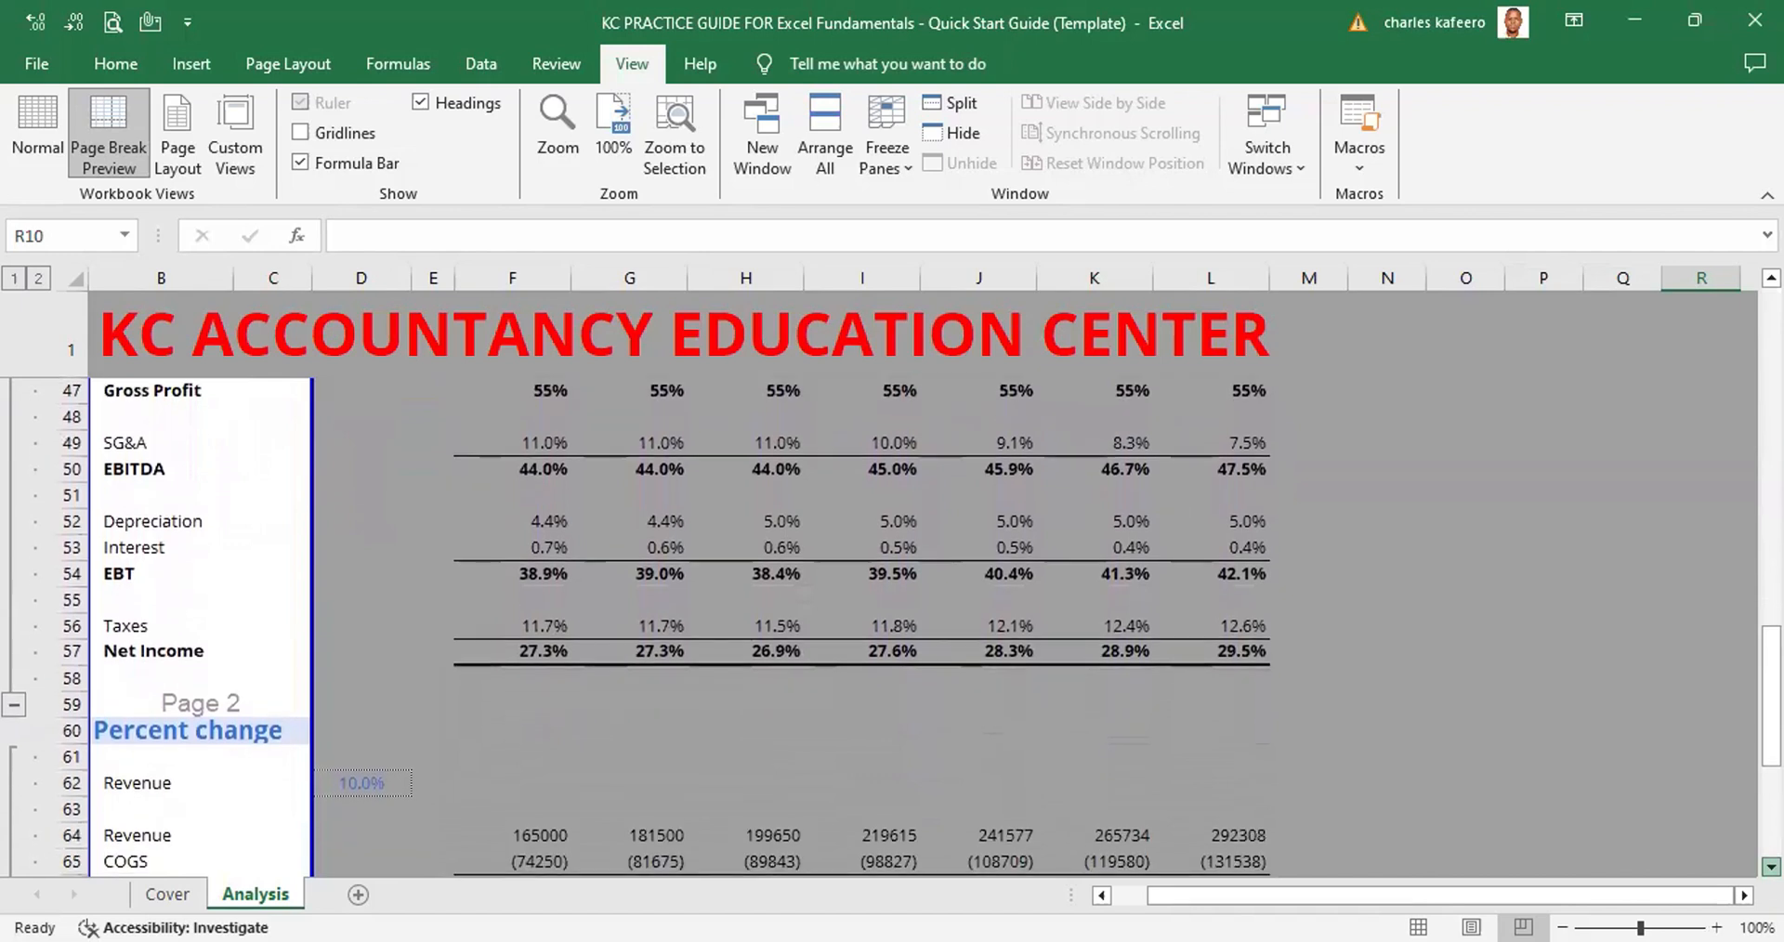
scroll(678, 627, "down", 4)
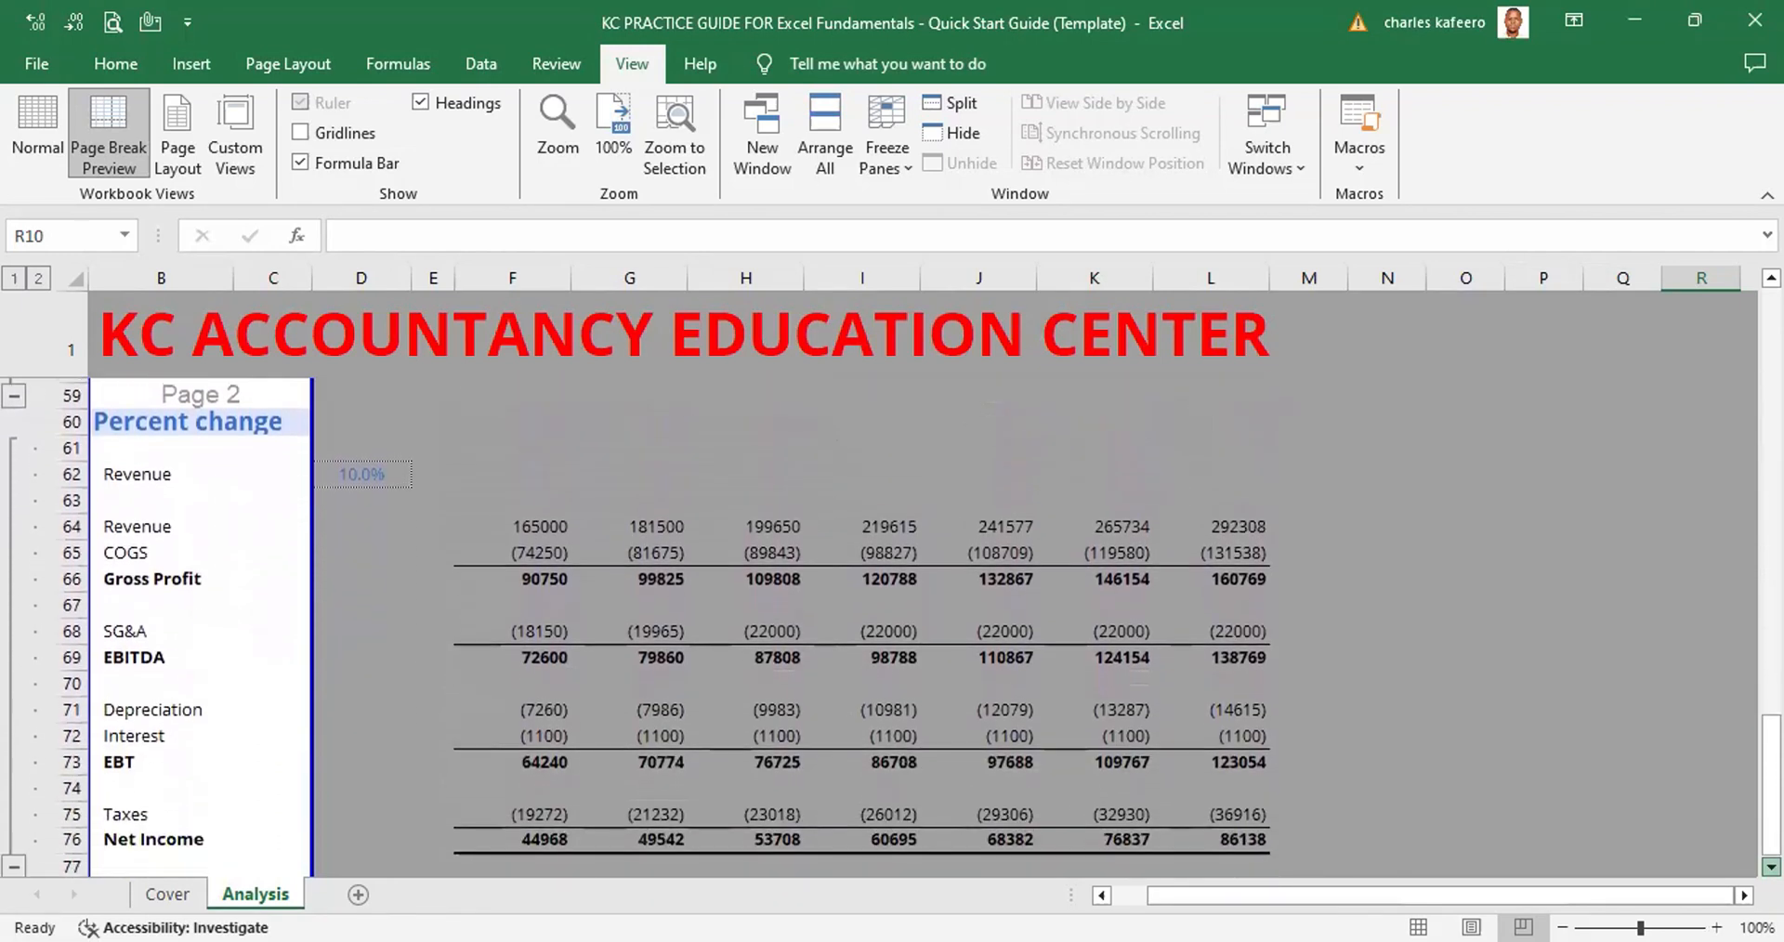
scroll(929, 604, "down", 2)
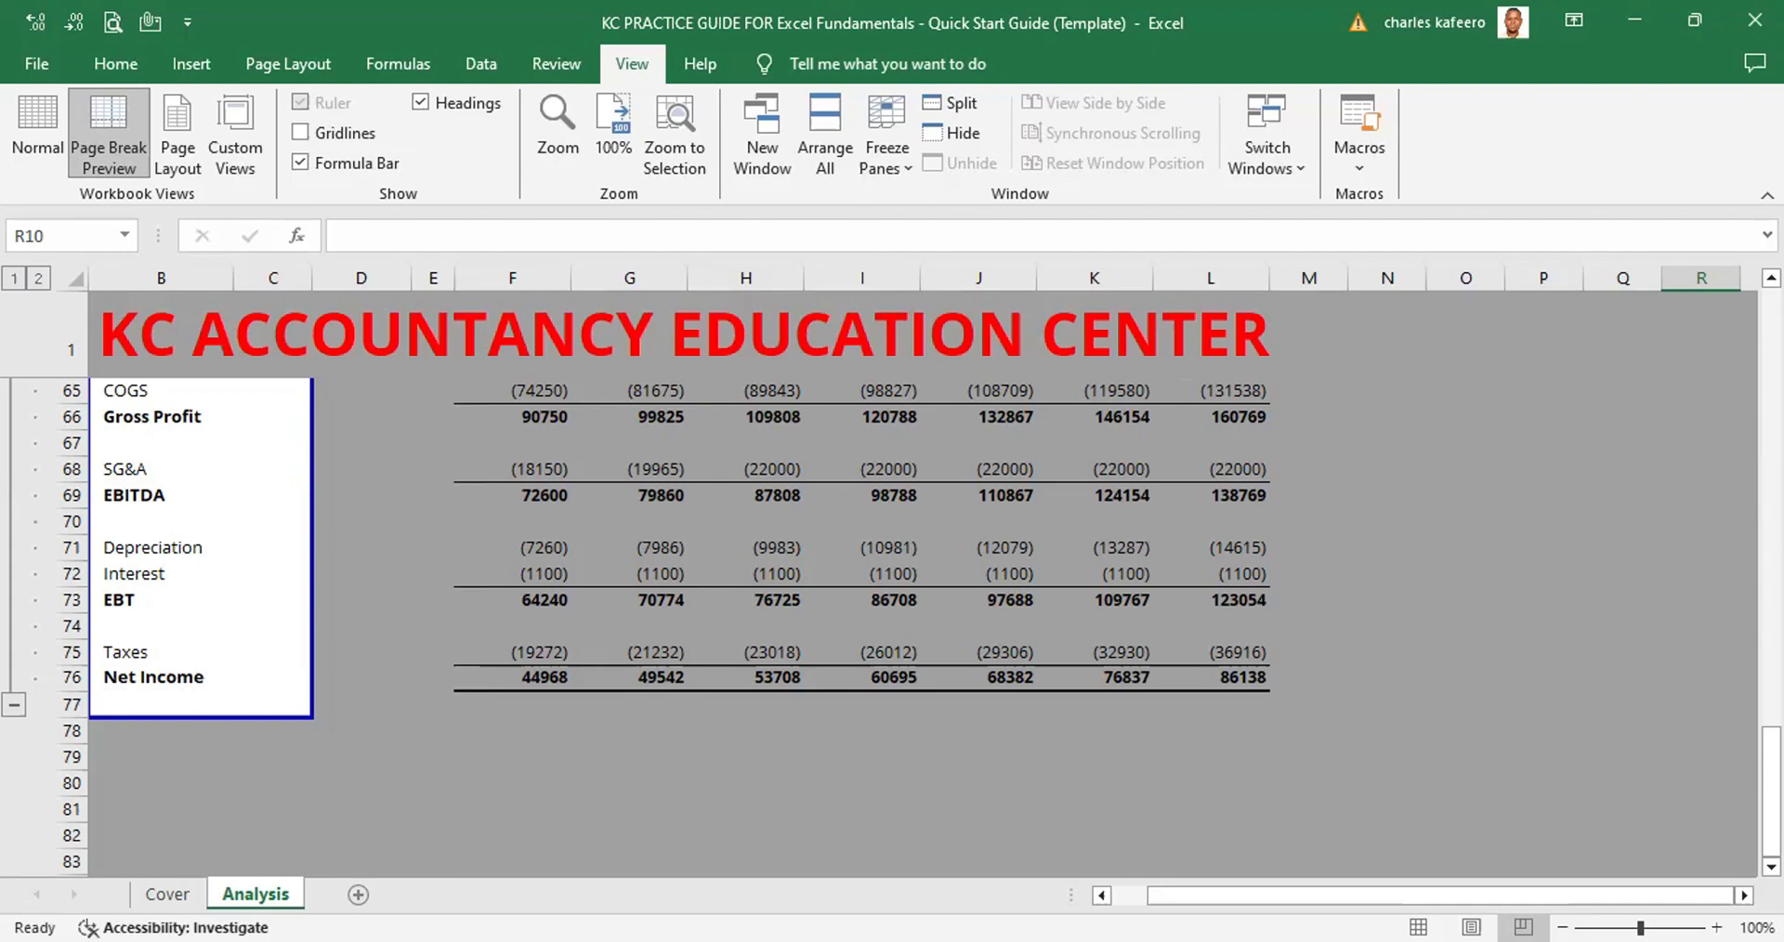
scroll(890, 572, "up", 5)
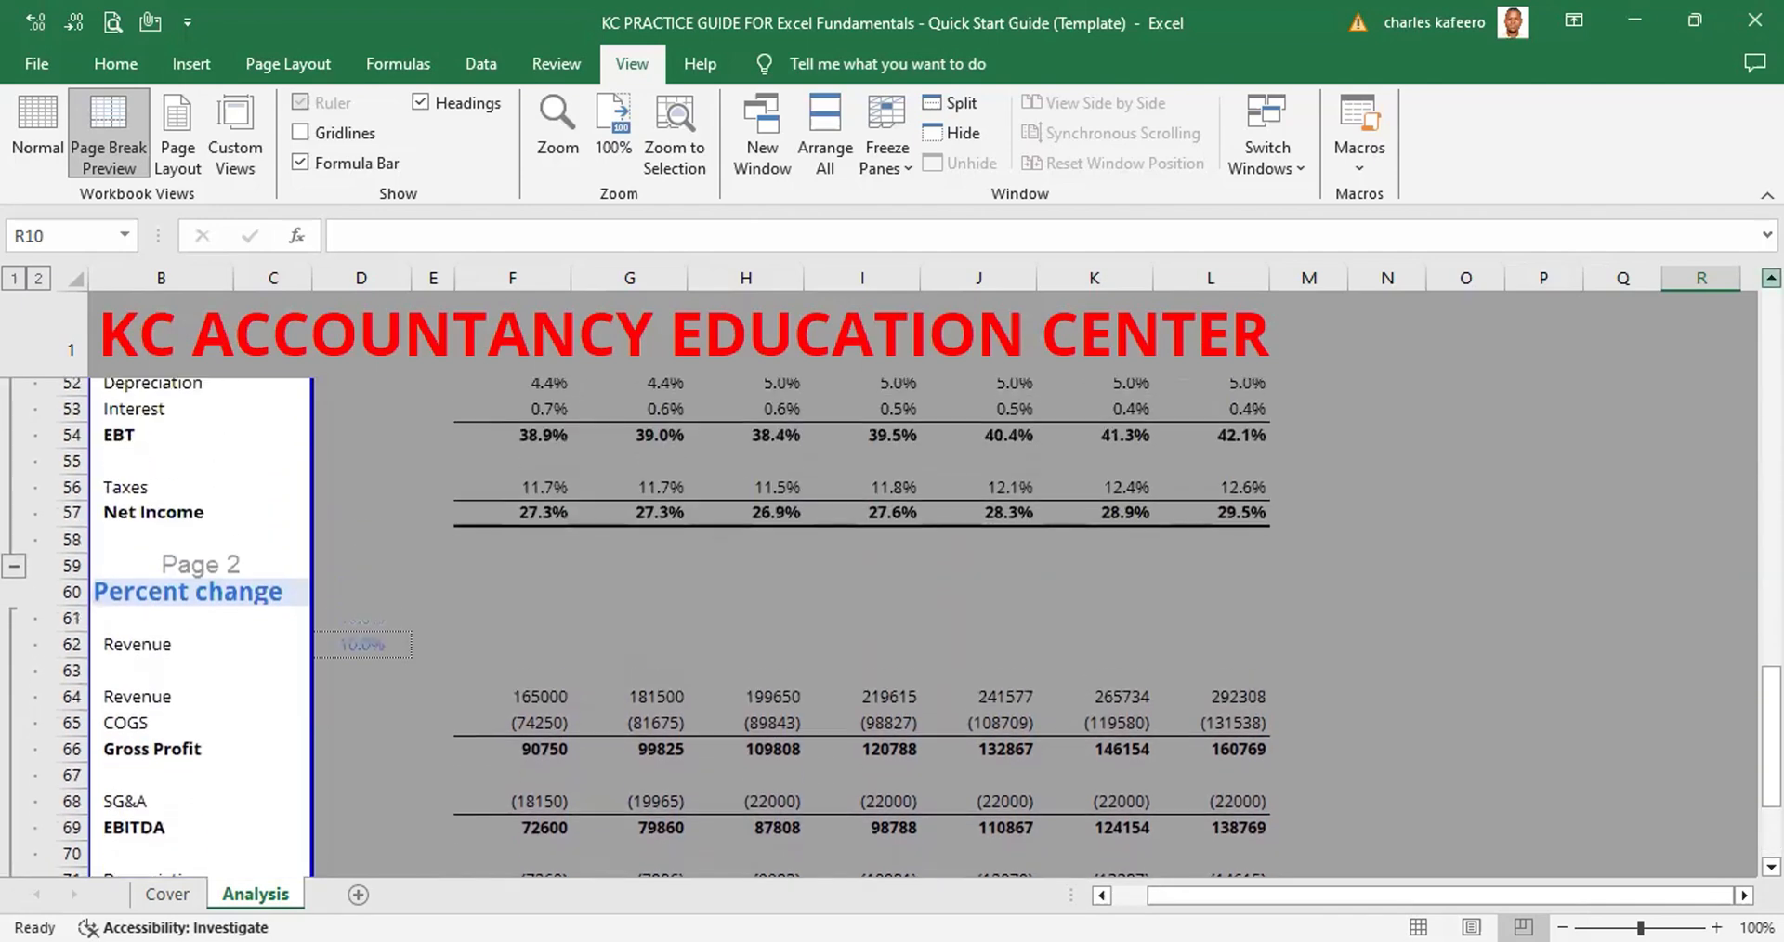
scroll(890, 572, "up", 10)
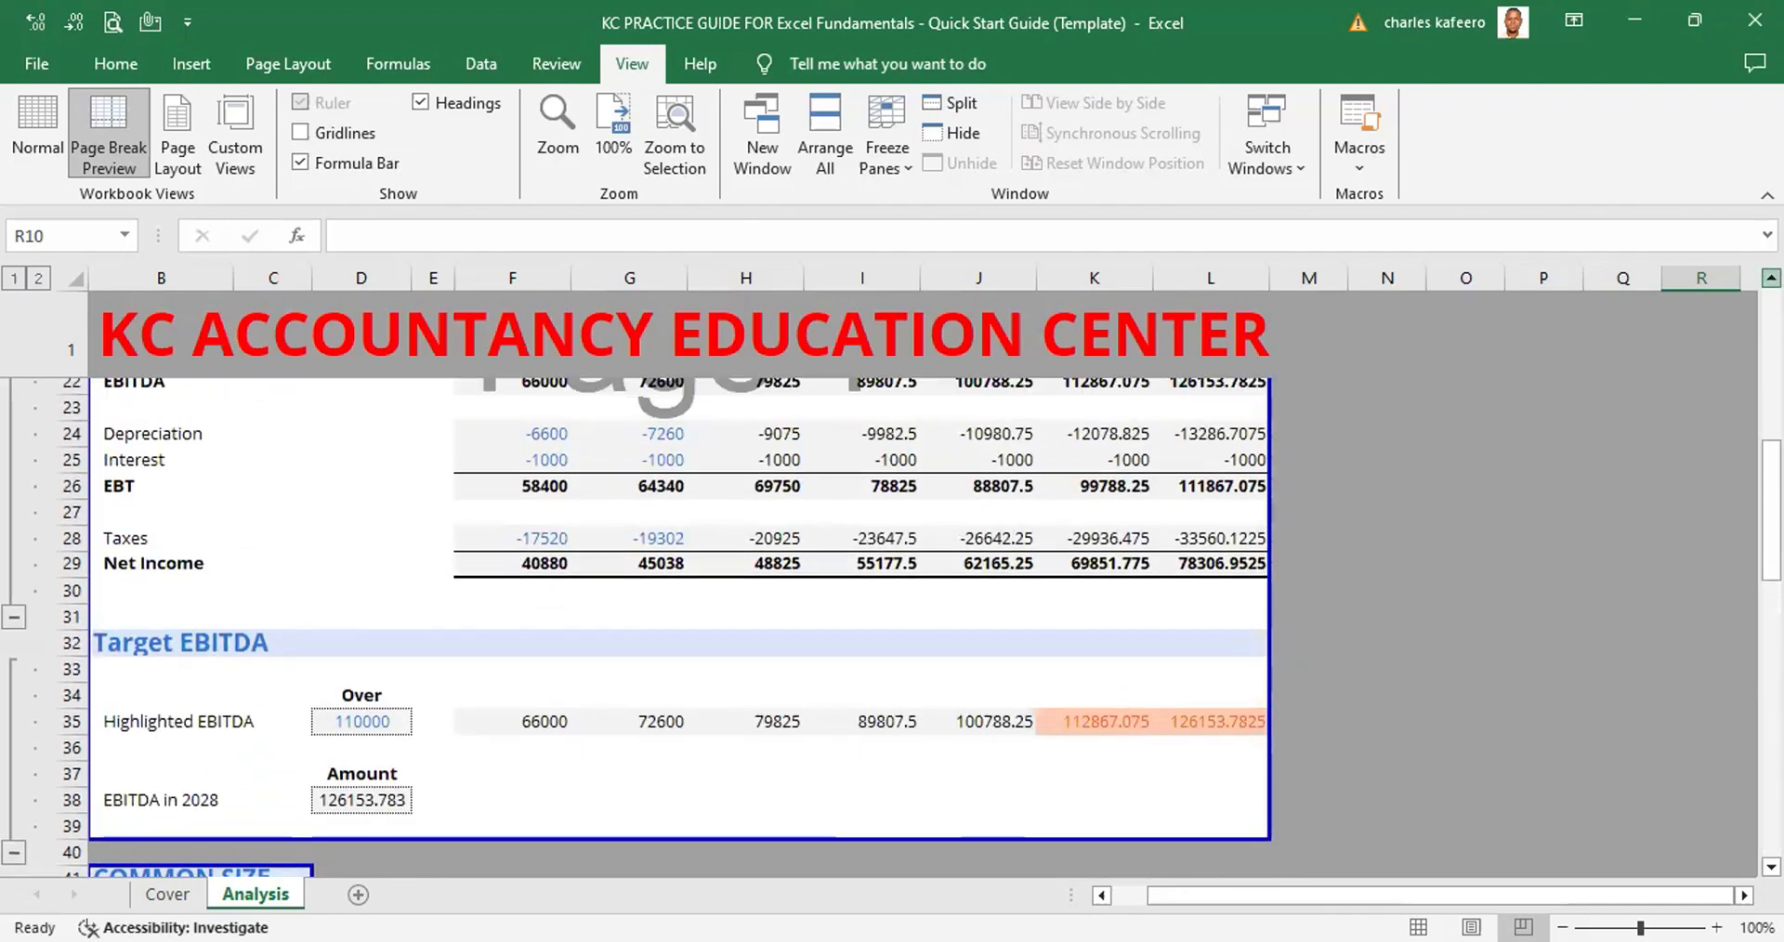
scroll(890, 572, "up", 3)
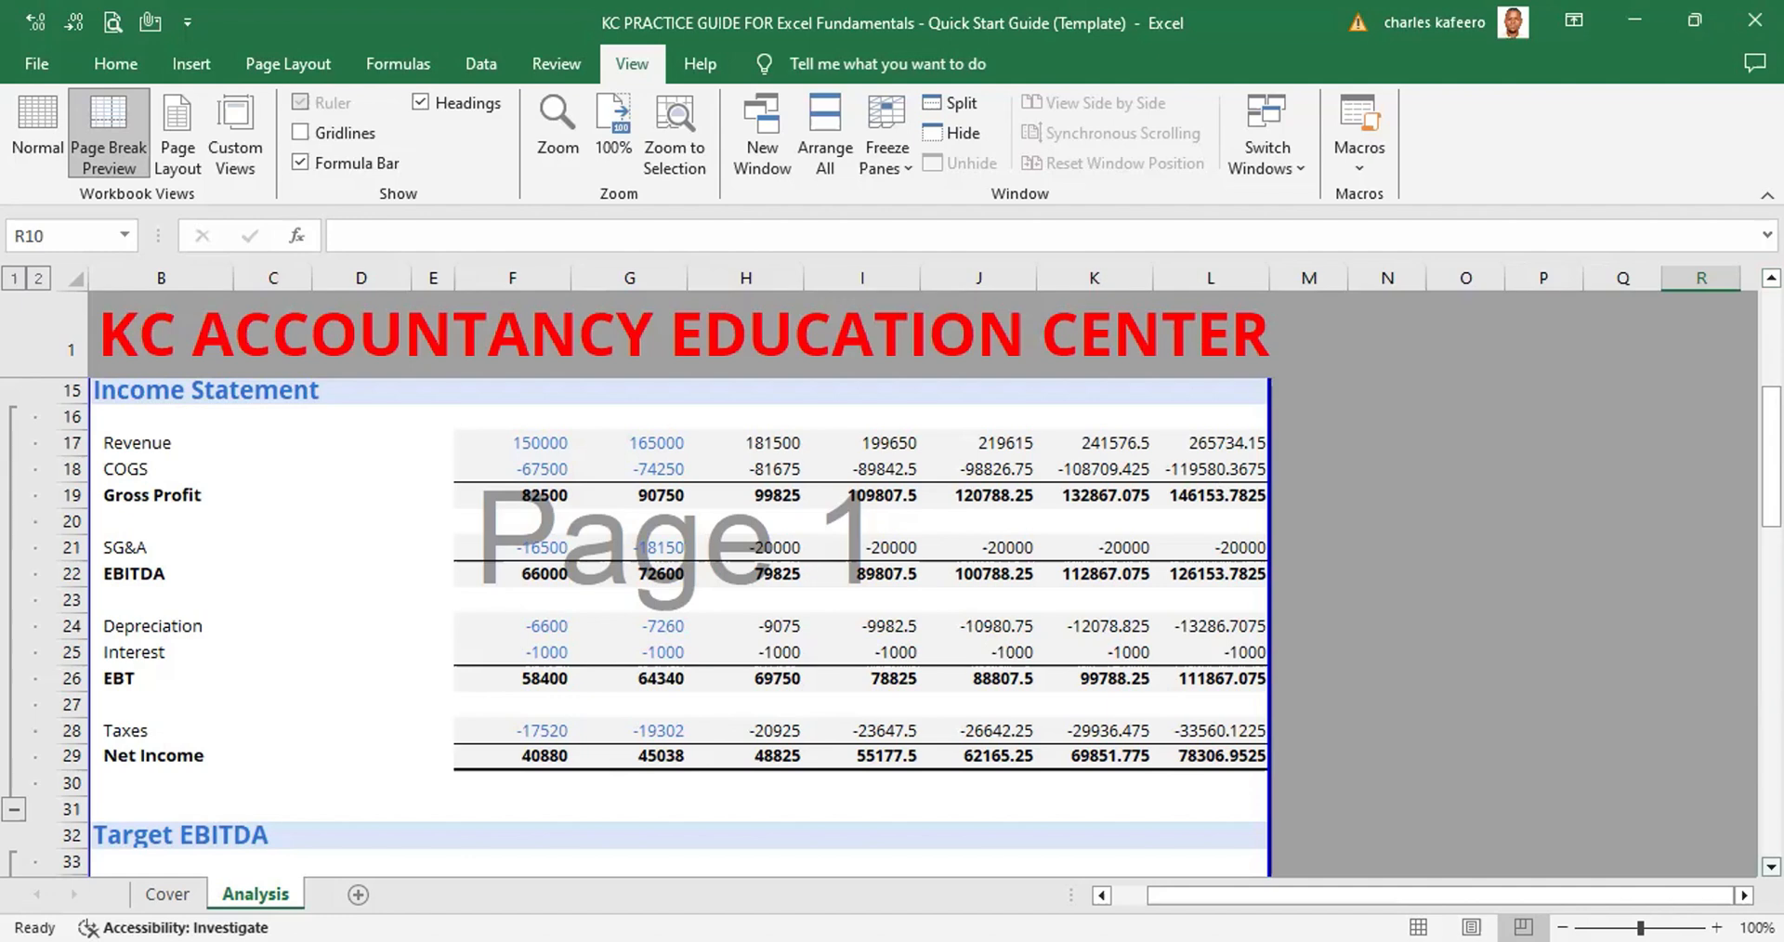
left_click(1770, 866)
scroll(1770, 865, "down", 4)
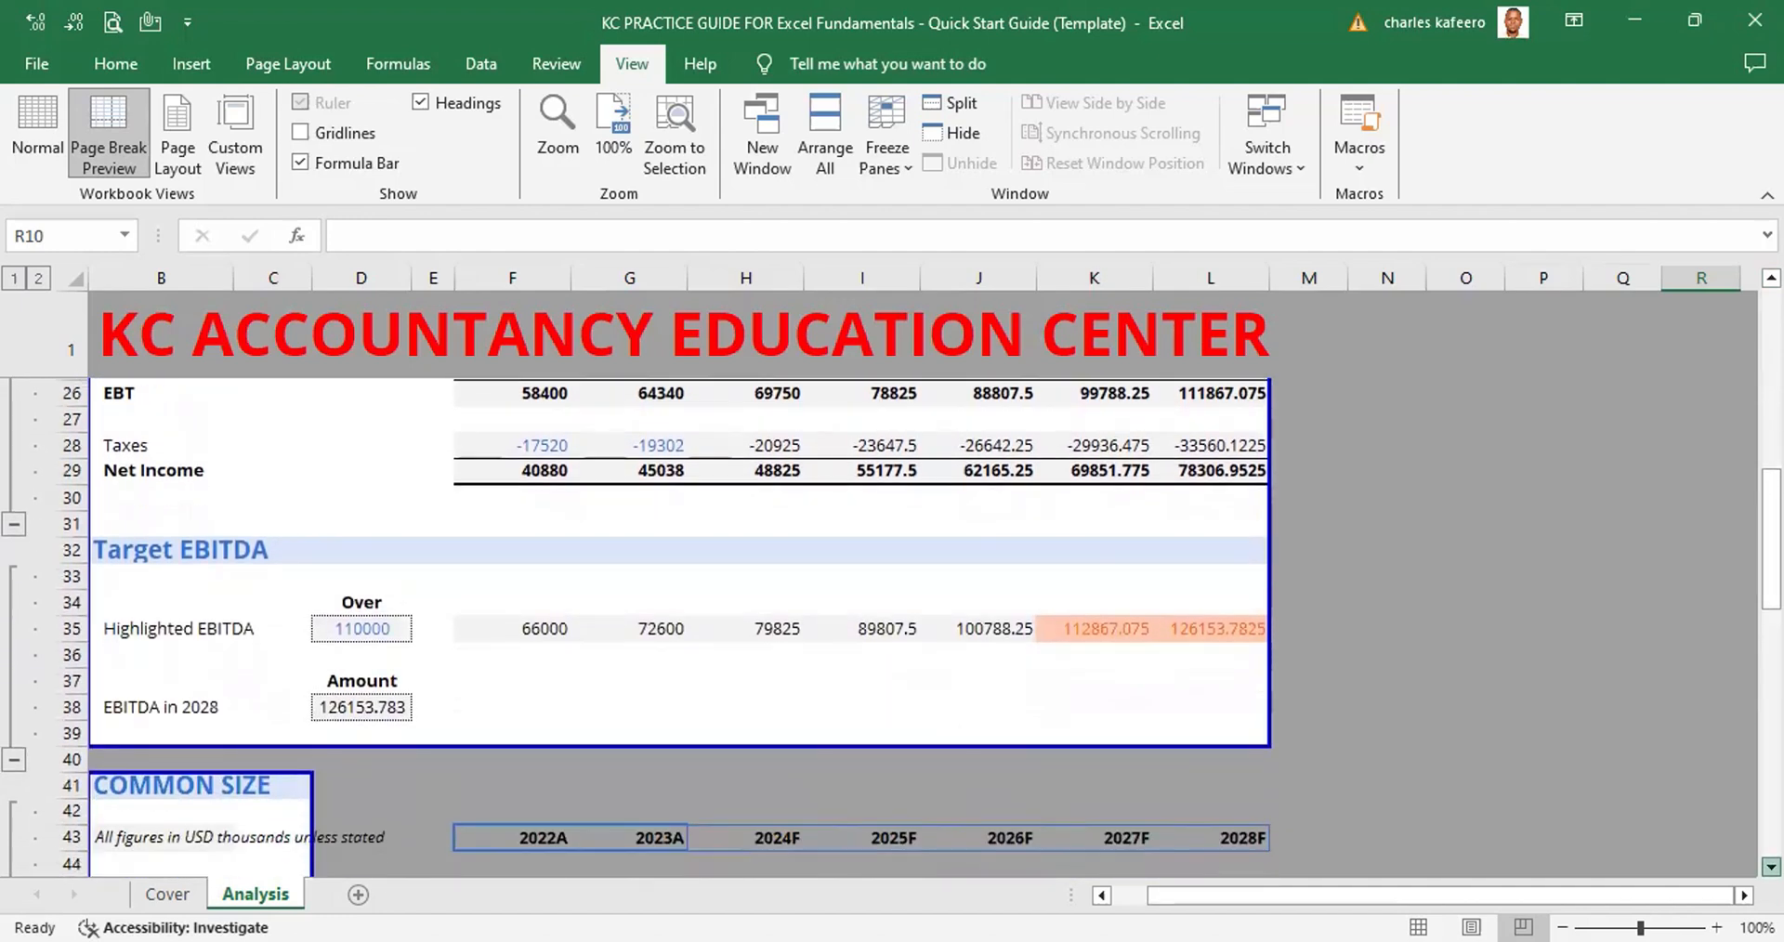
scroll(1770, 865, "down", 2)
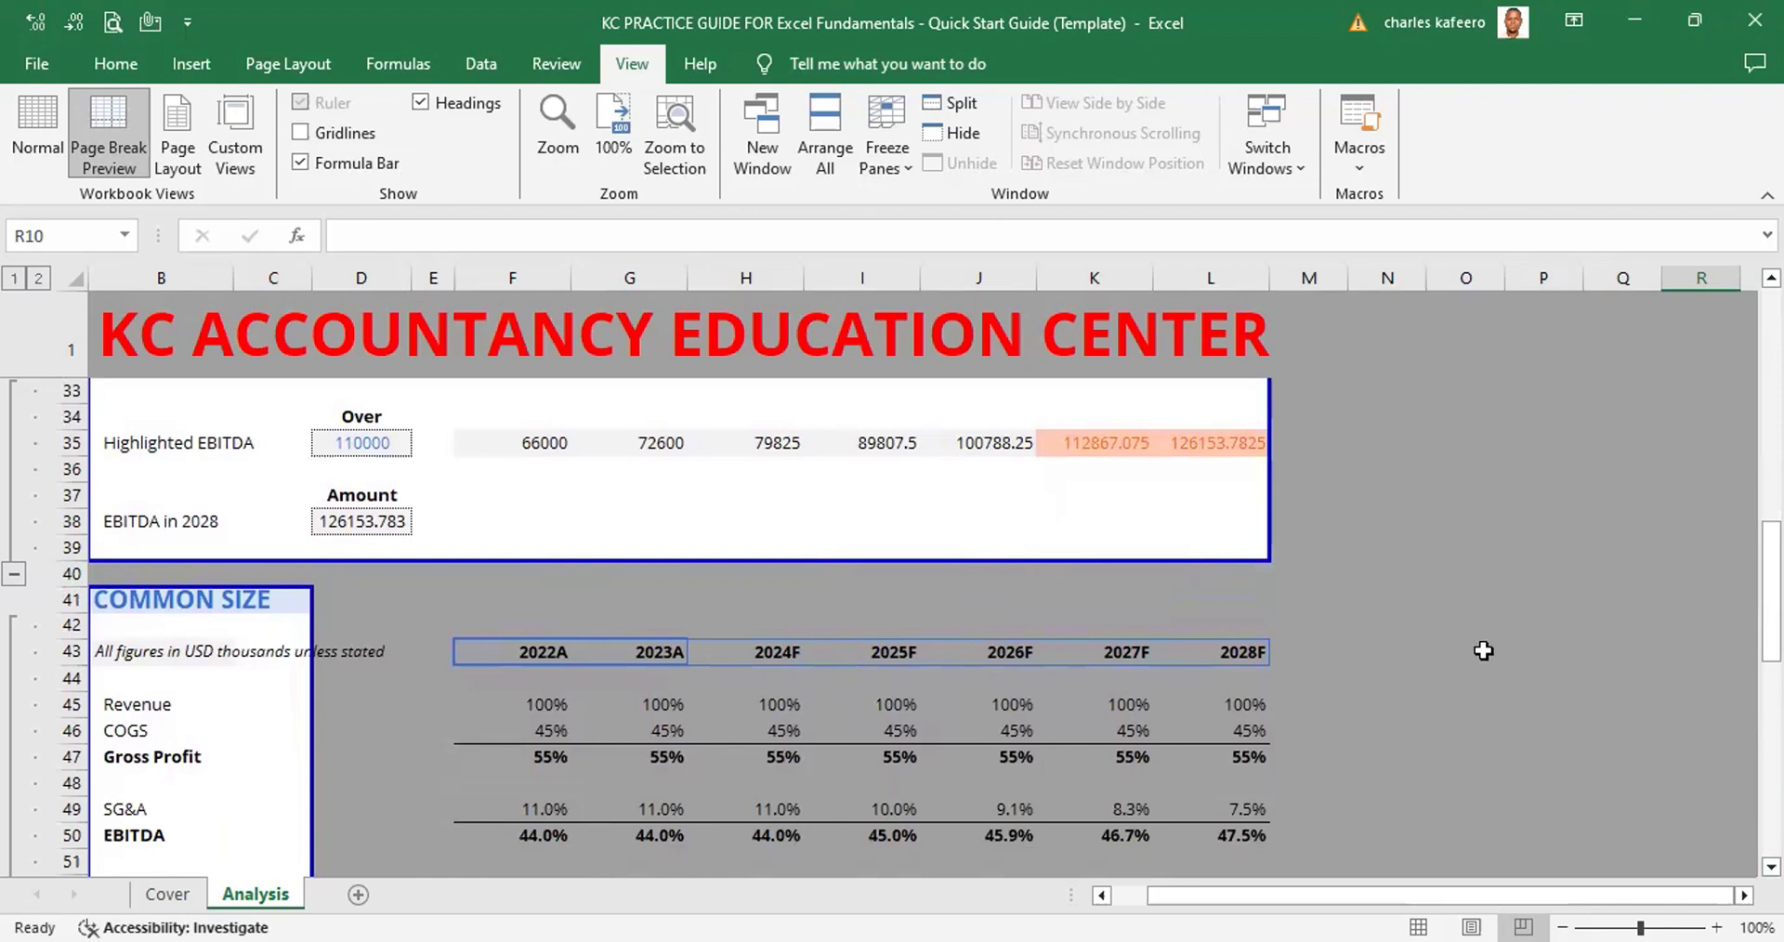
scroll(1771, 866, "down", 4)
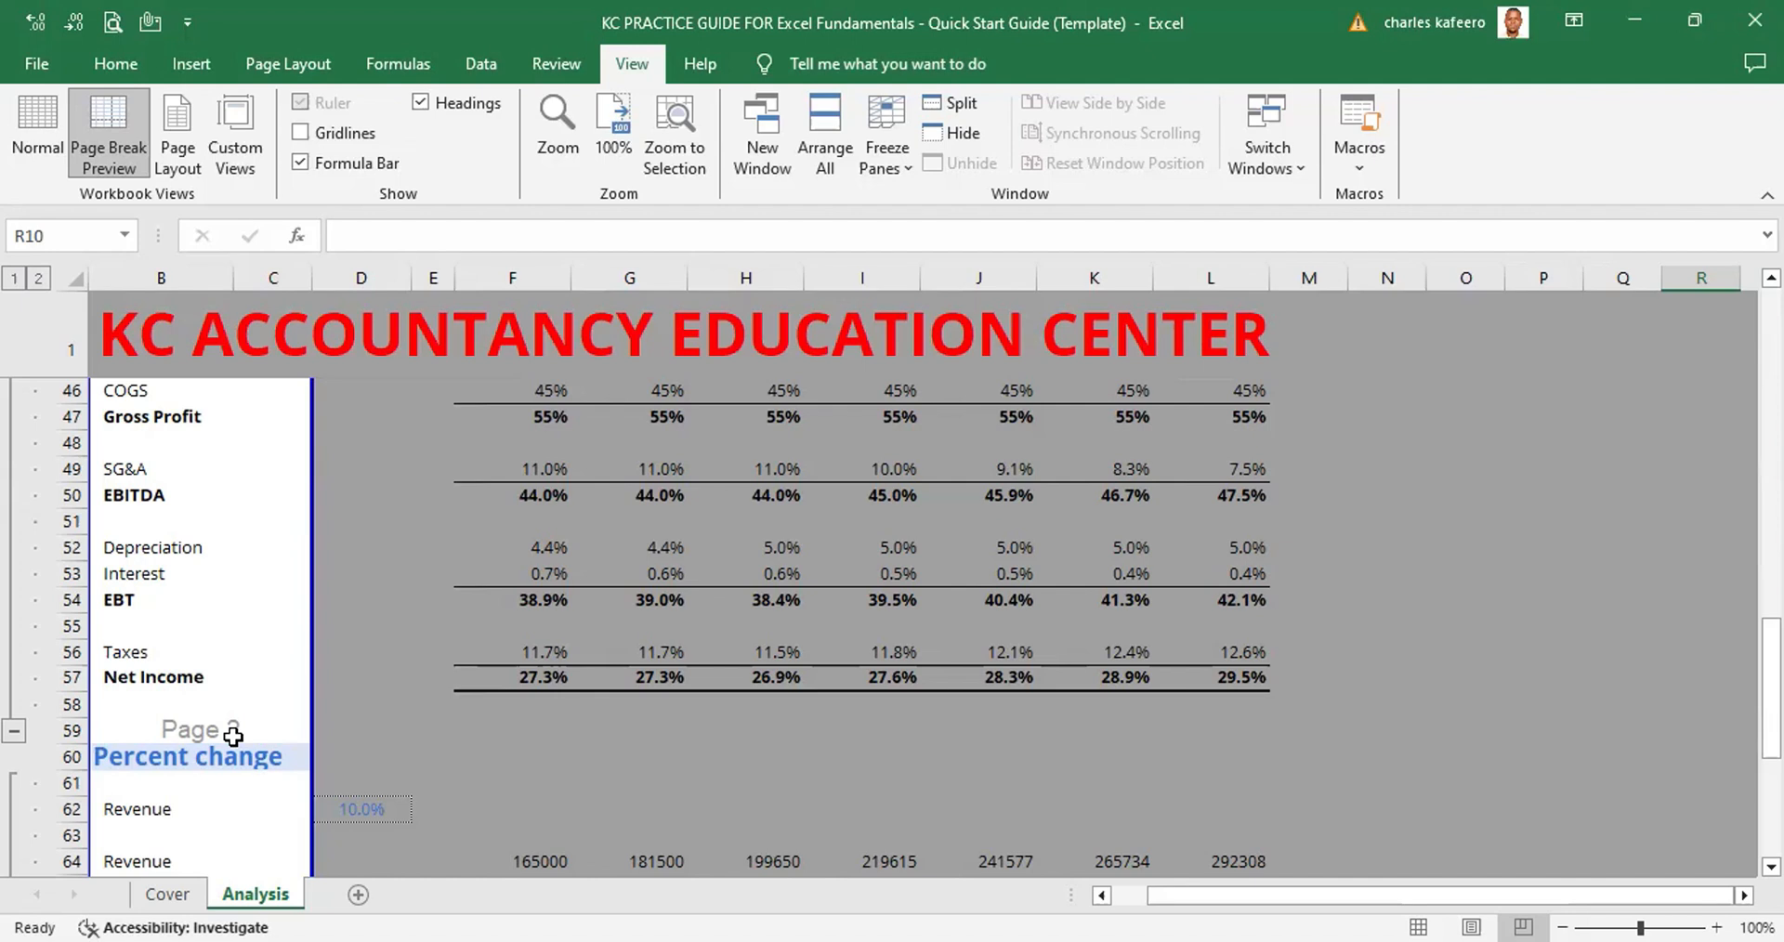
Try a print scaling of 90% of normal size in Page Setup, and discard the change
key("alt")
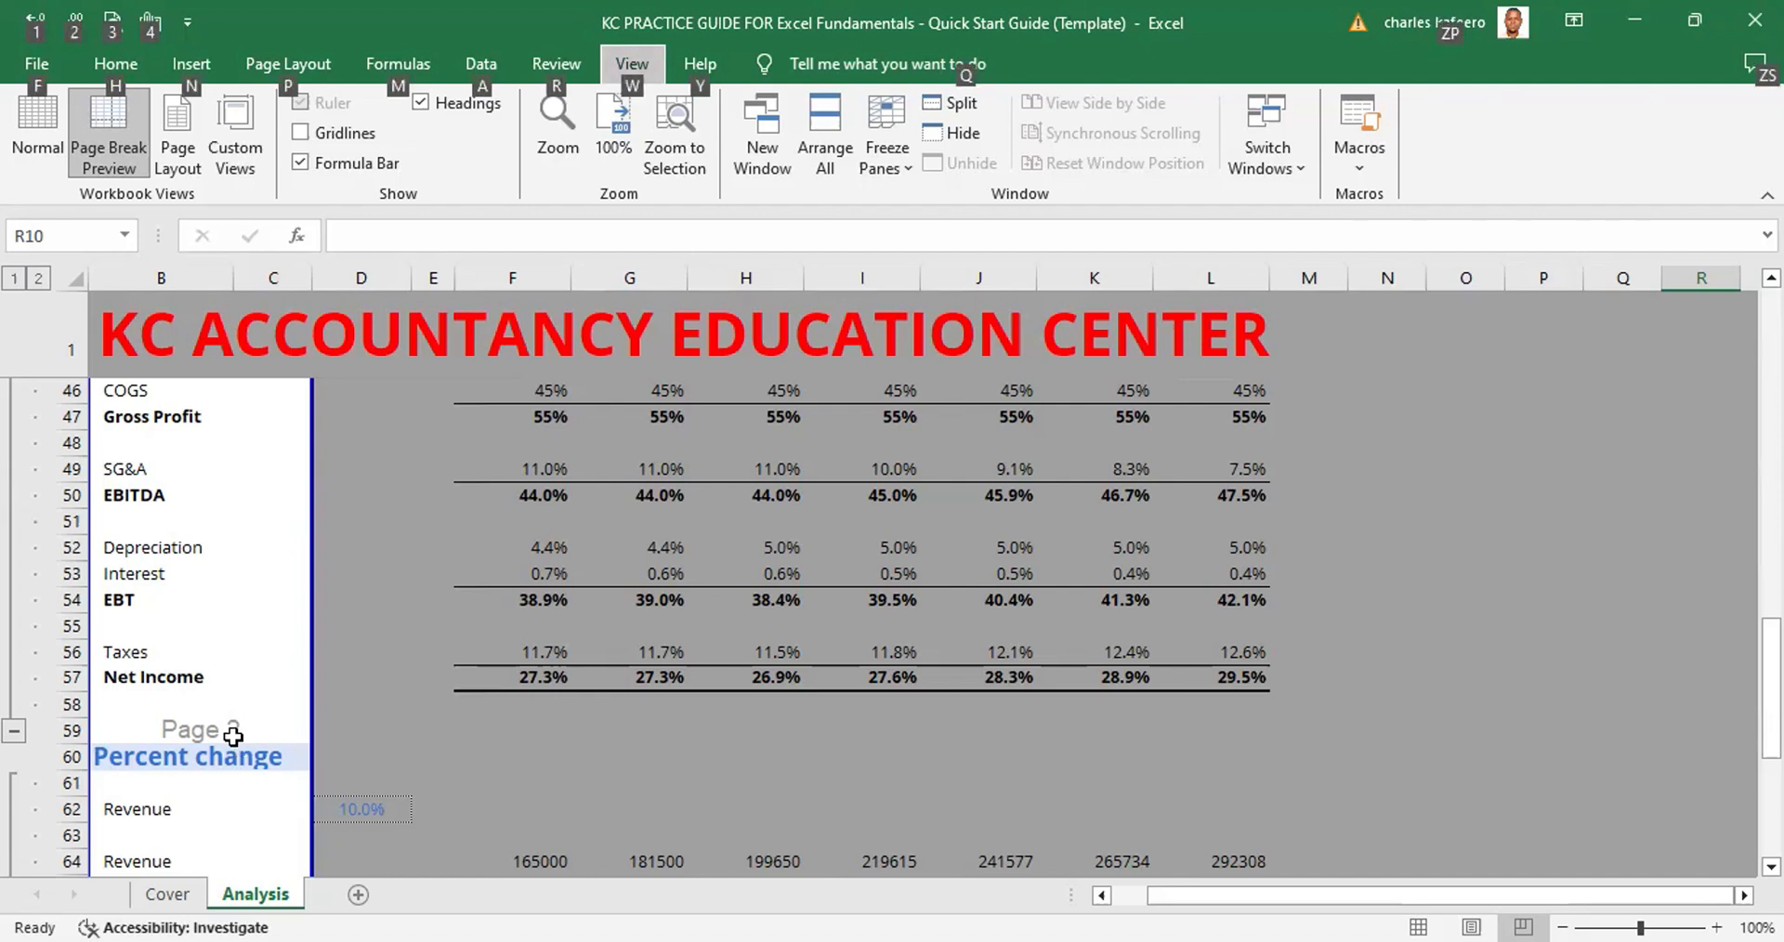
key("p")
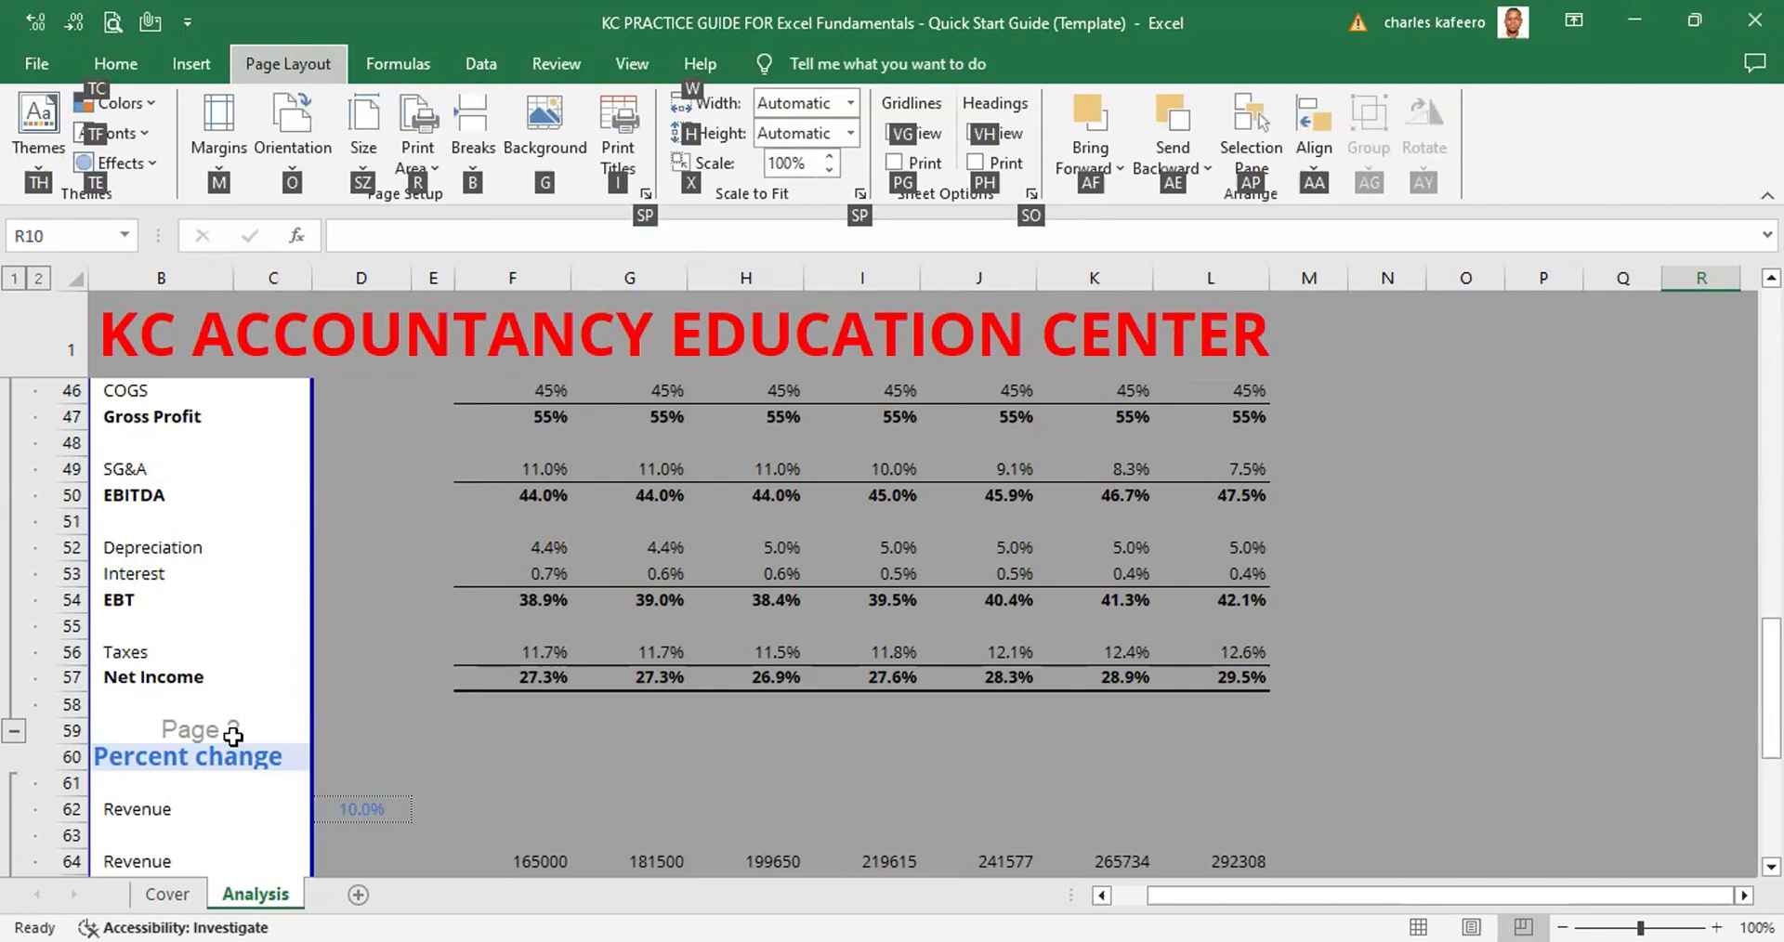
key("s")
key("p")
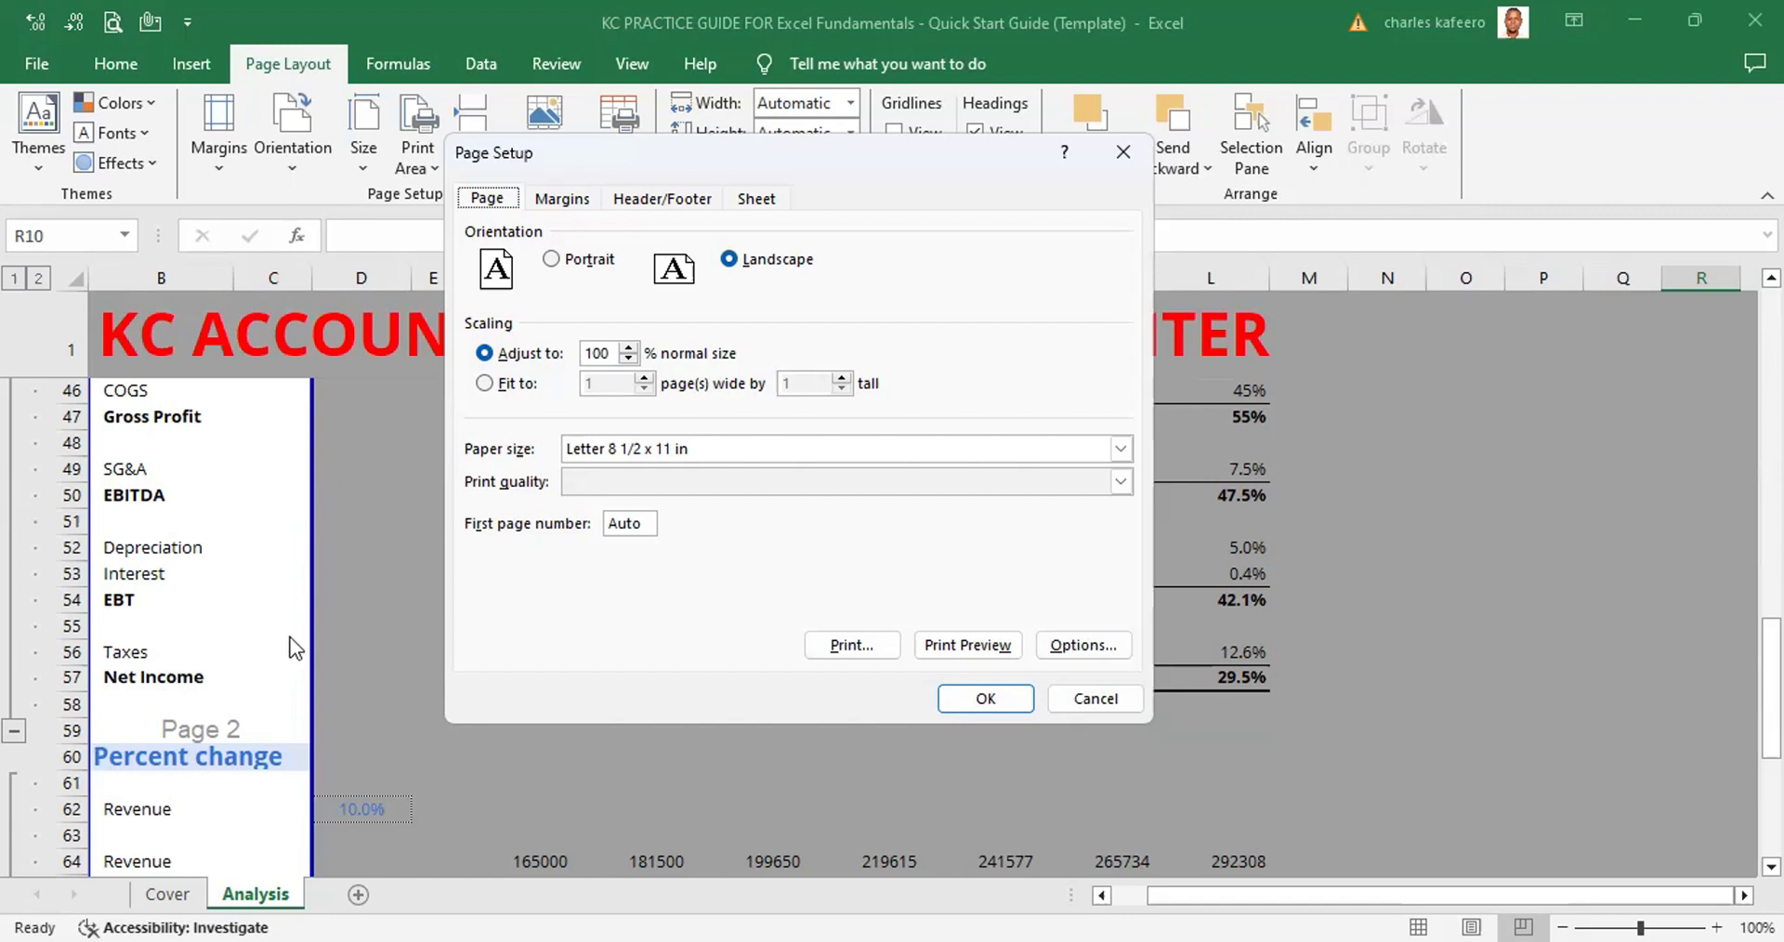
left_click(610, 352)
key("BackSpace")
key("BackSpace")
key("BackSpace")
type("90")
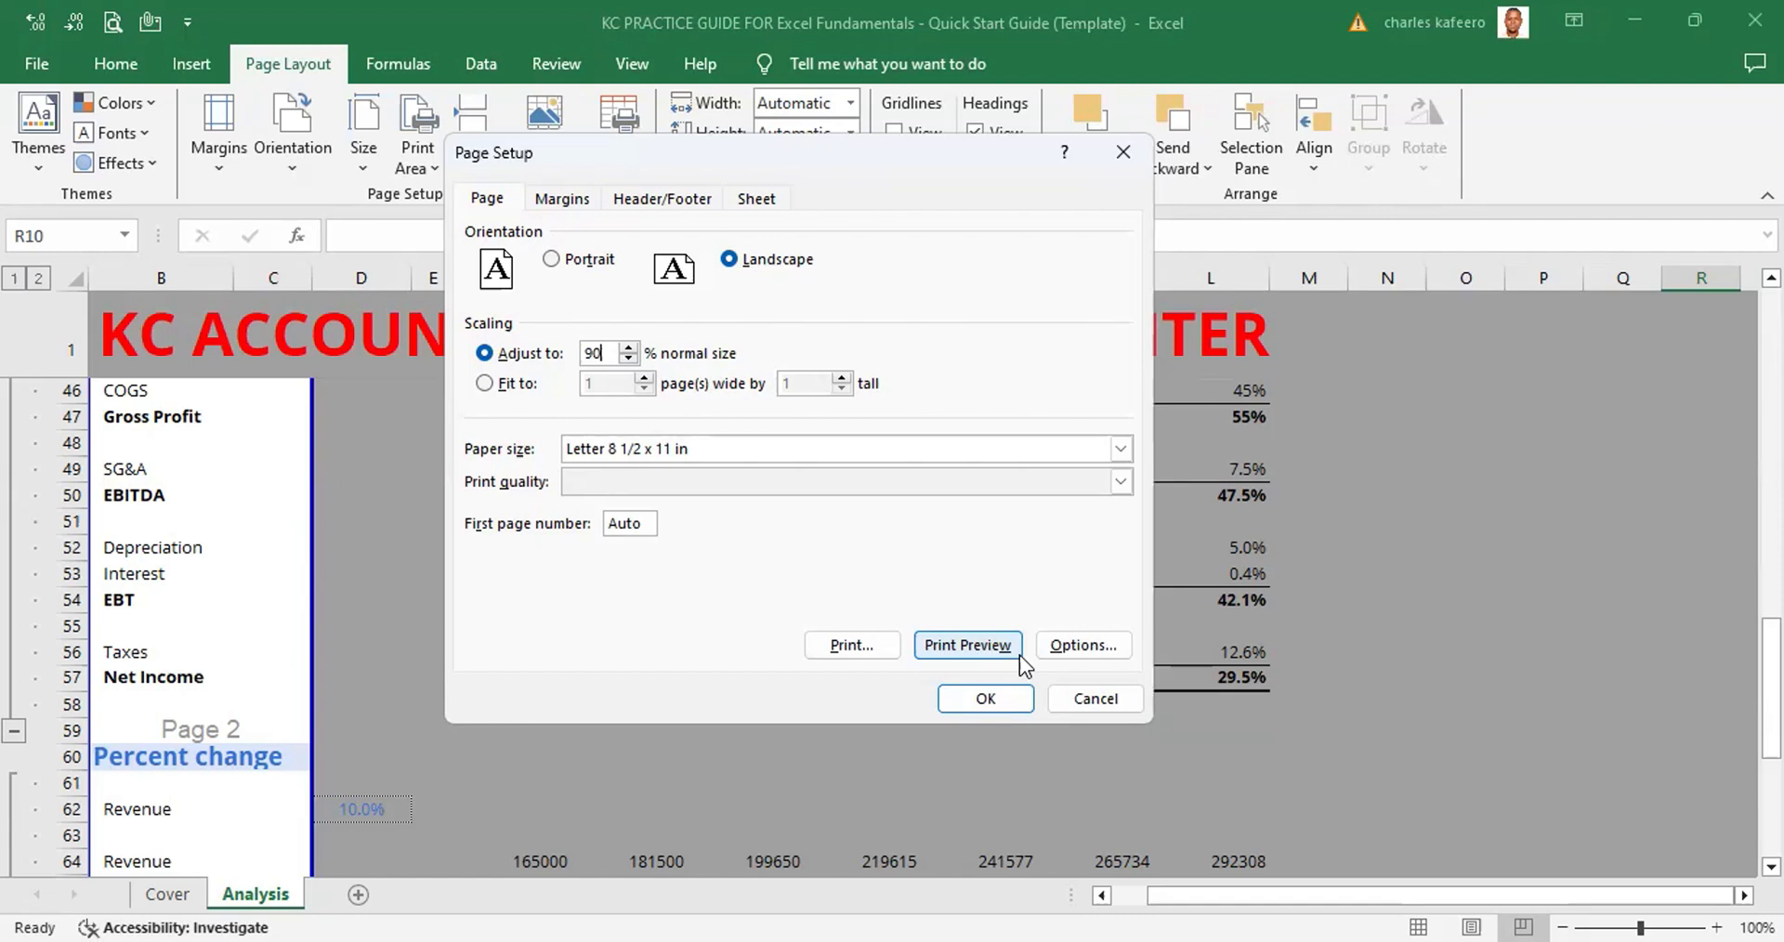
left_click(1096, 700)
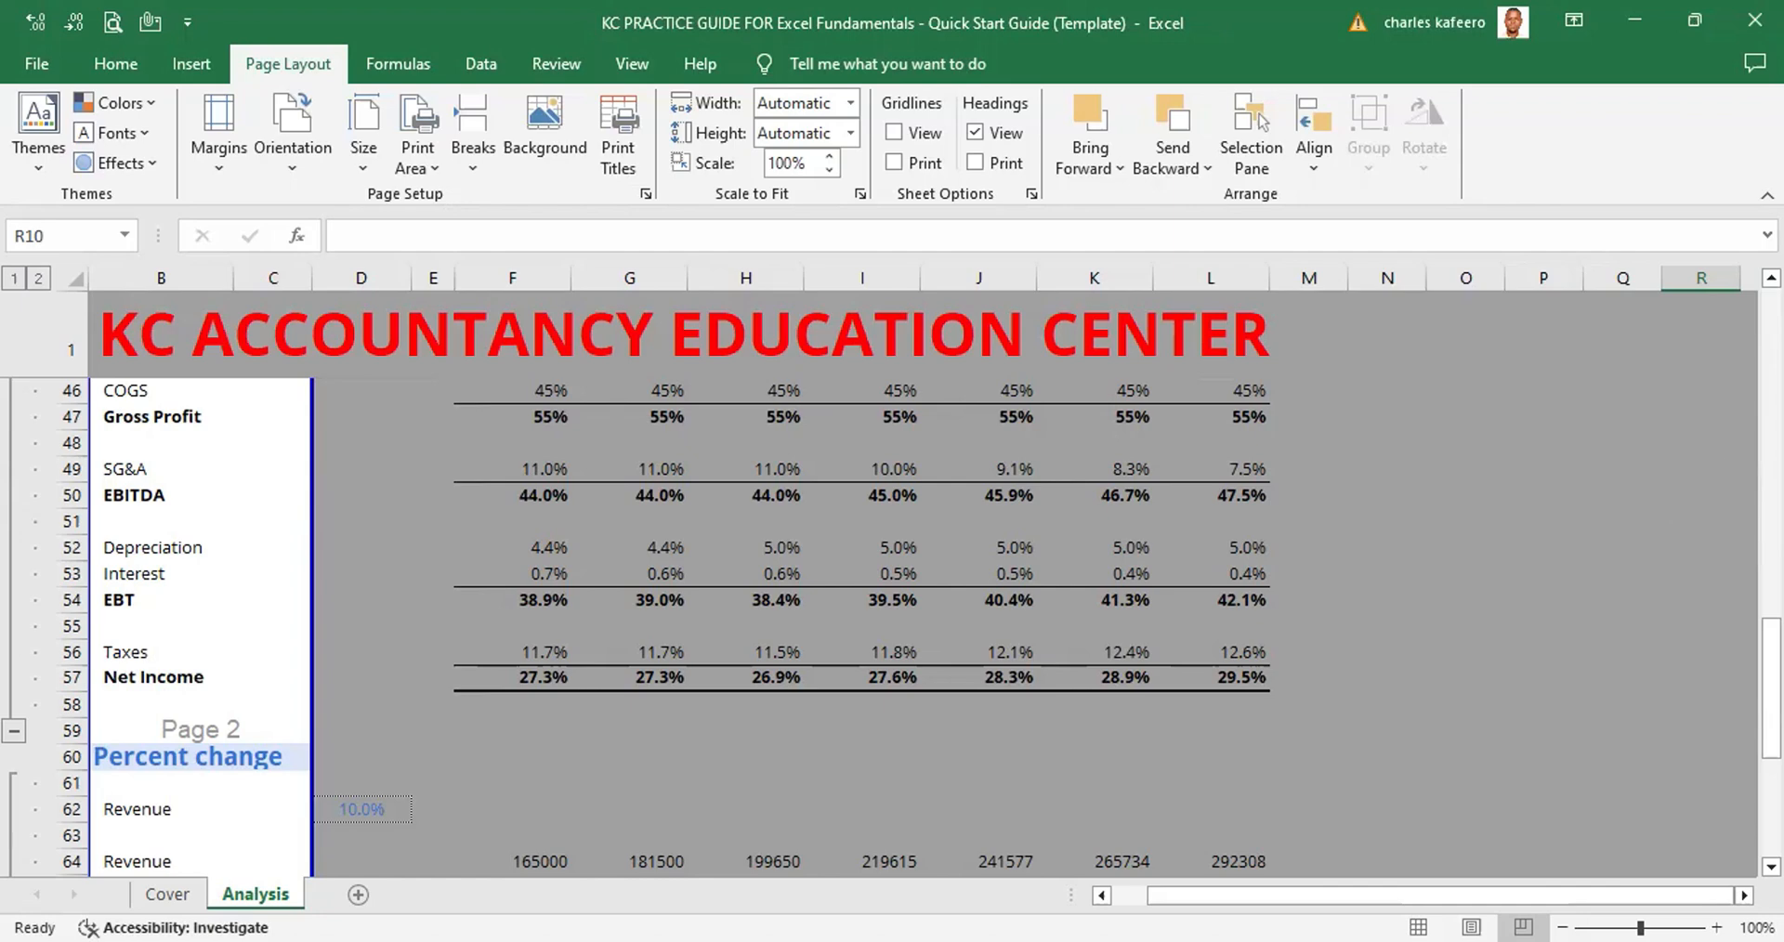
Switch the Analysis sheet from Page Break Preview back to Normal view
scroll(678, 628, "up", 6)
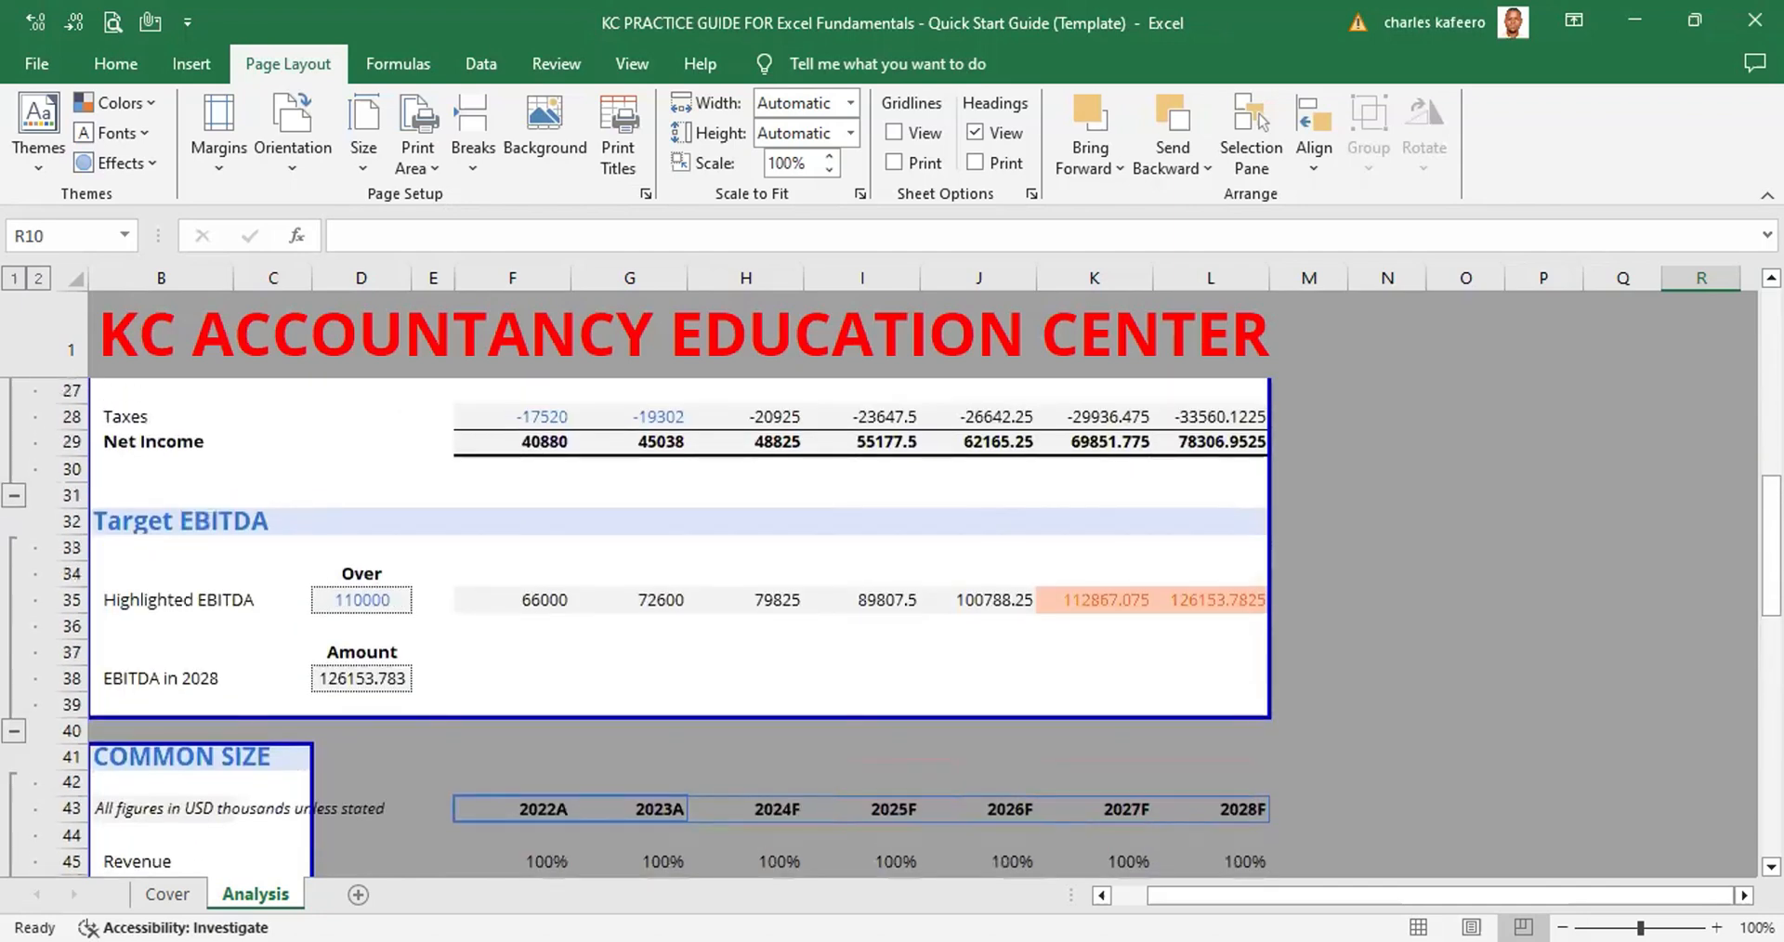
scroll(678, 627, "up", 6)
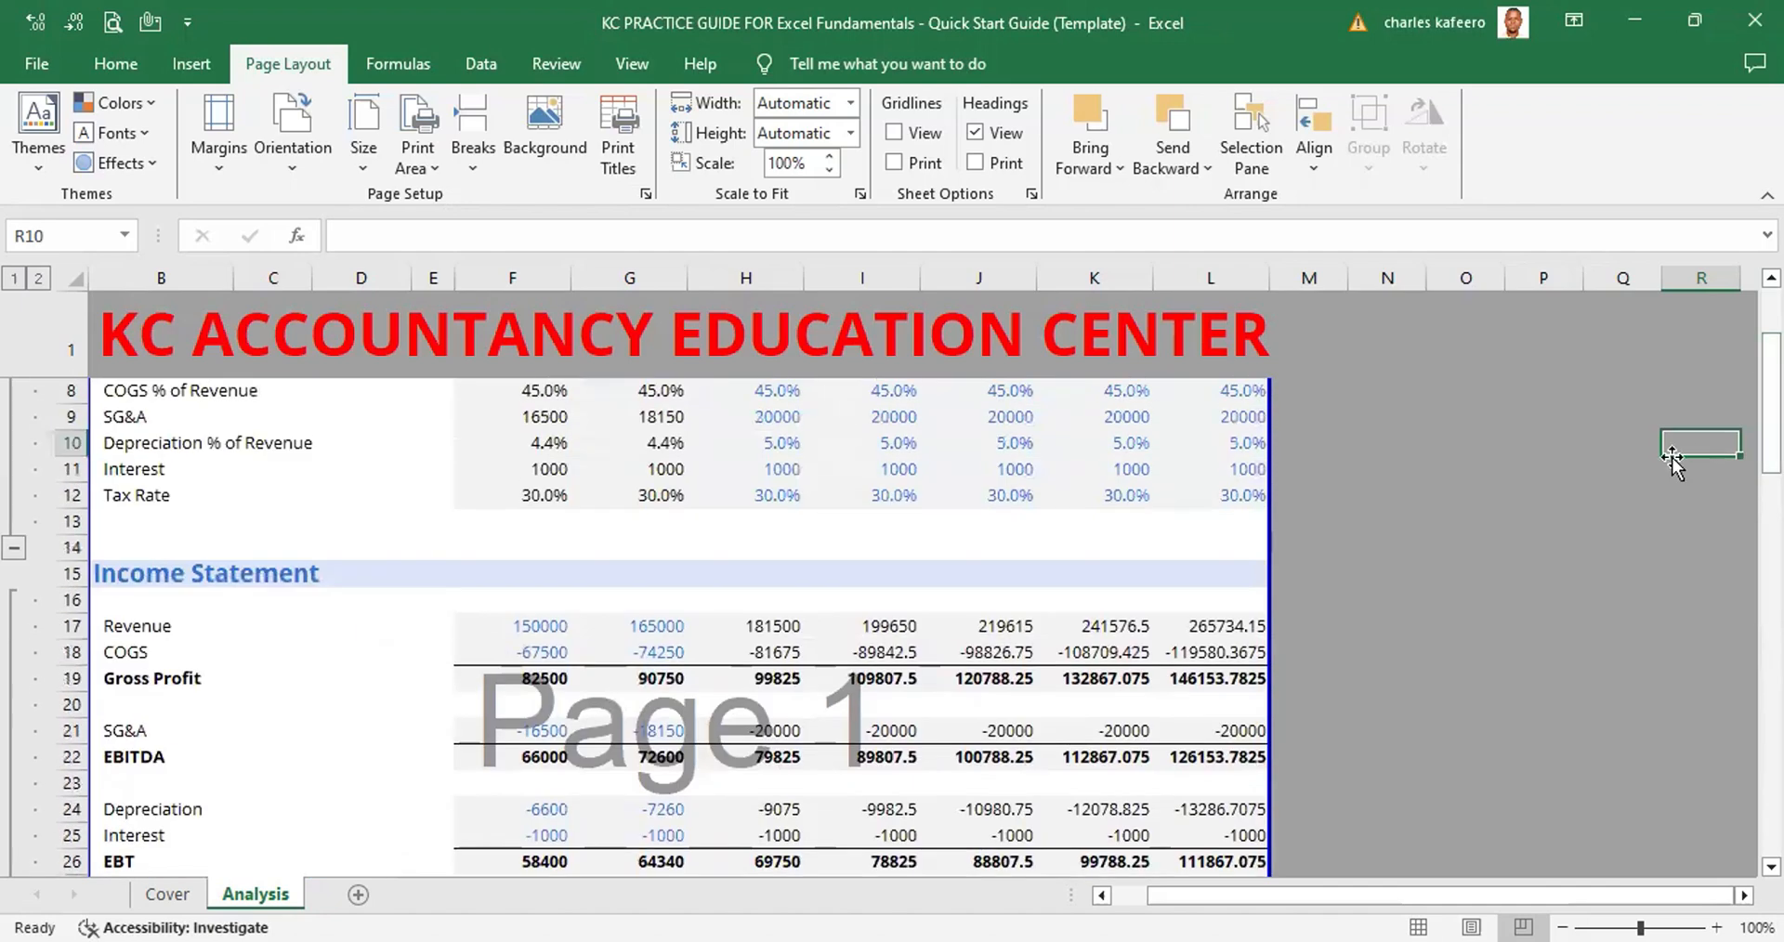
left_click(1770, 867)
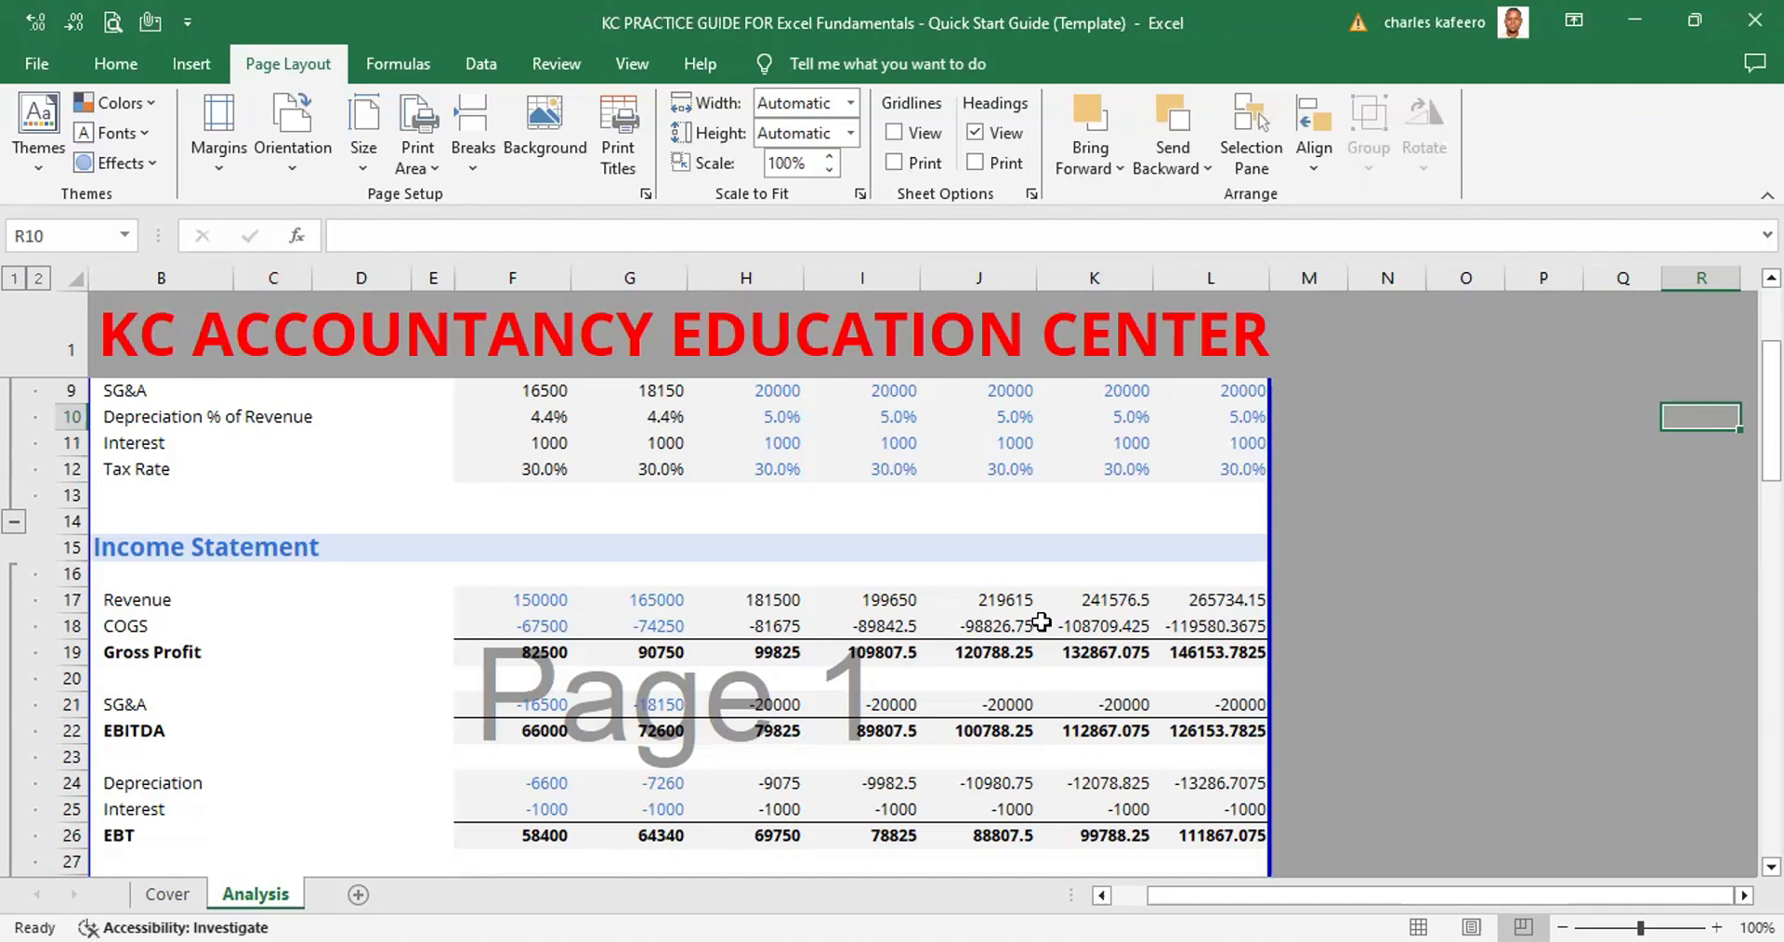
key("alt")
key("w")
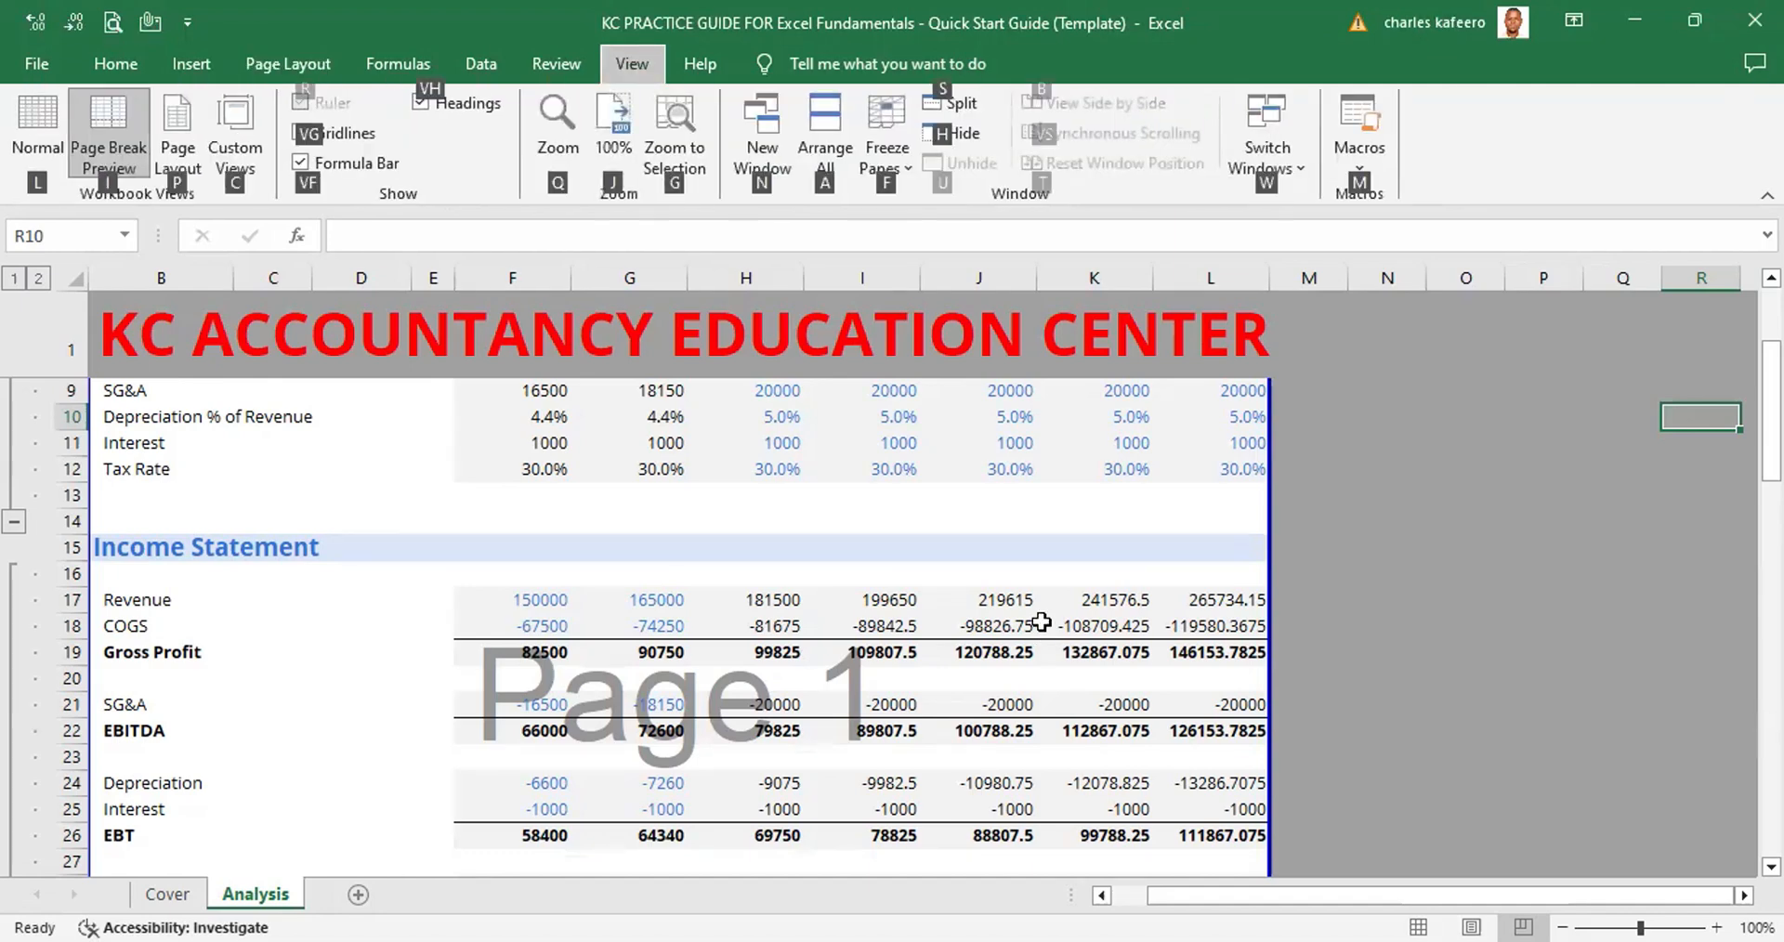
key("l")
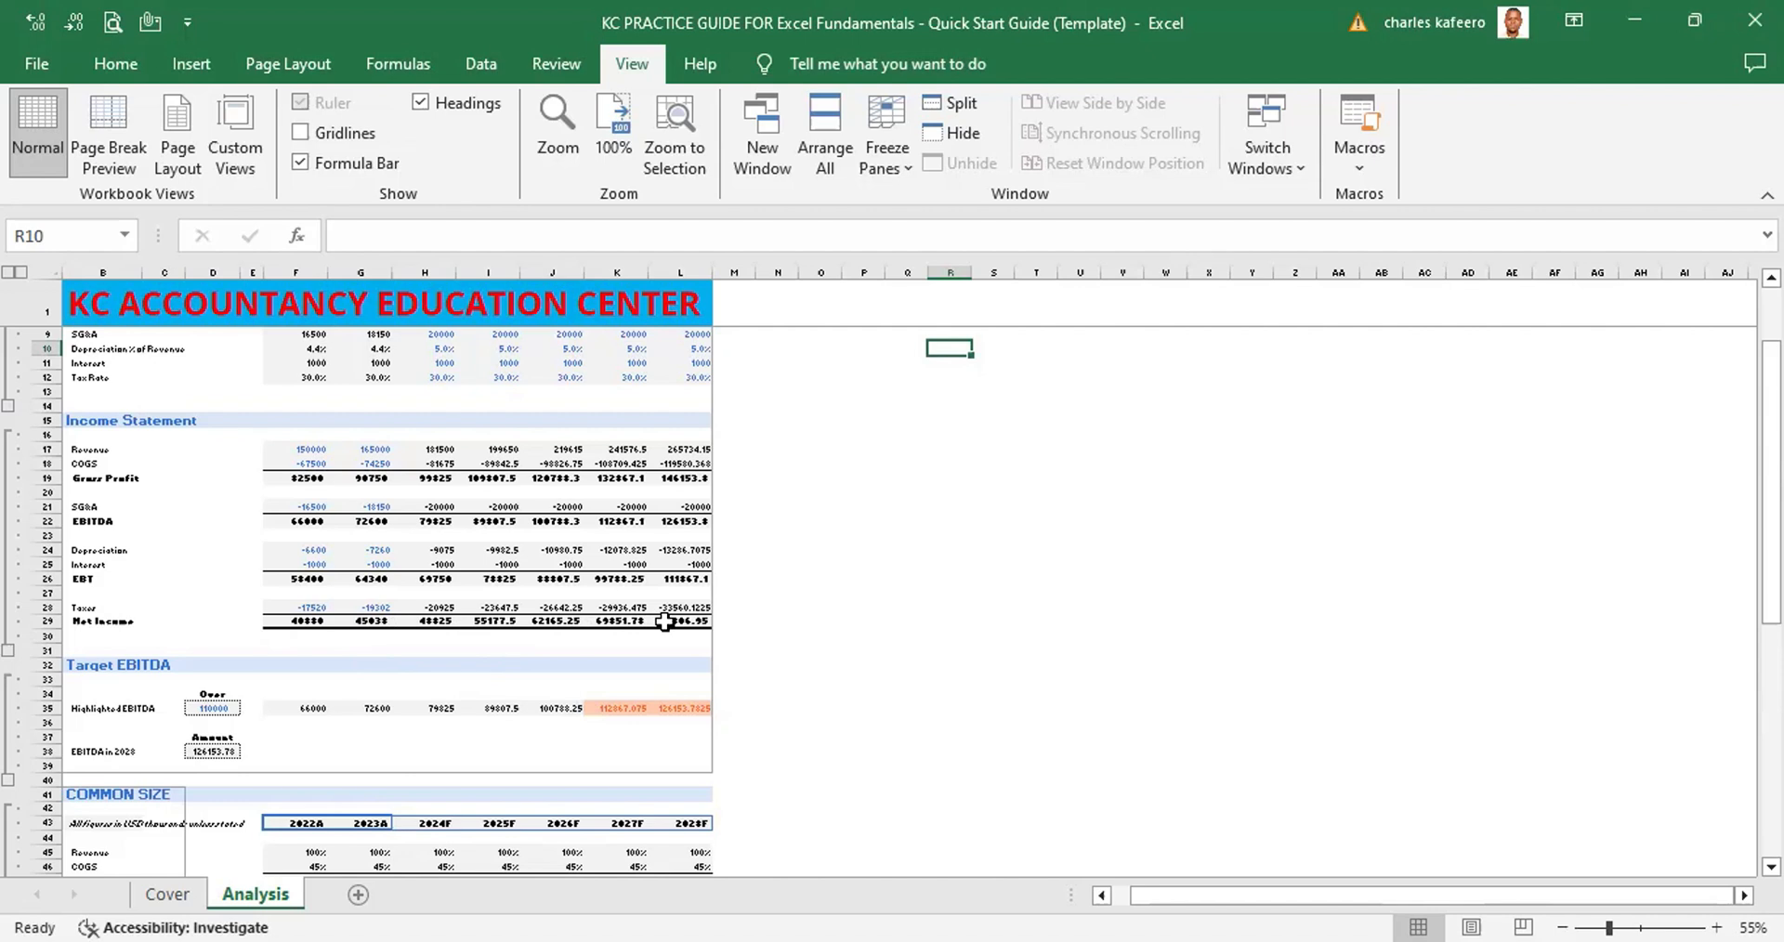
Extend the second print area range to column L, covering B41:L77, and apply the page setup
key("alt")
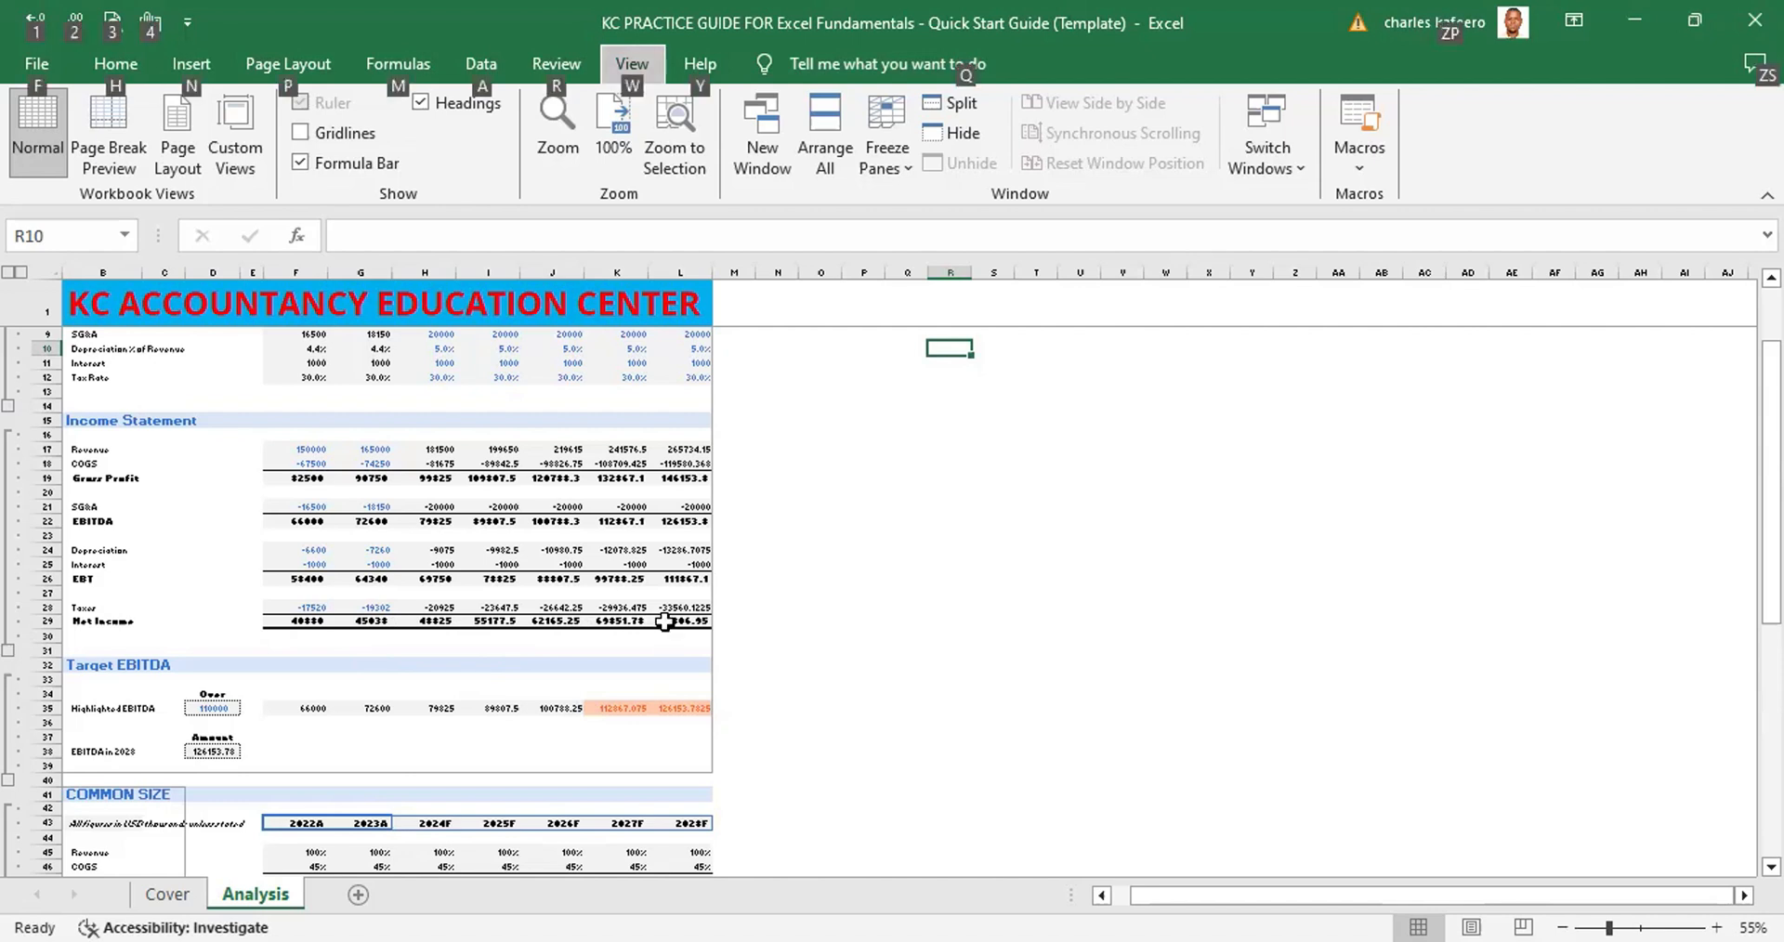
key("p")
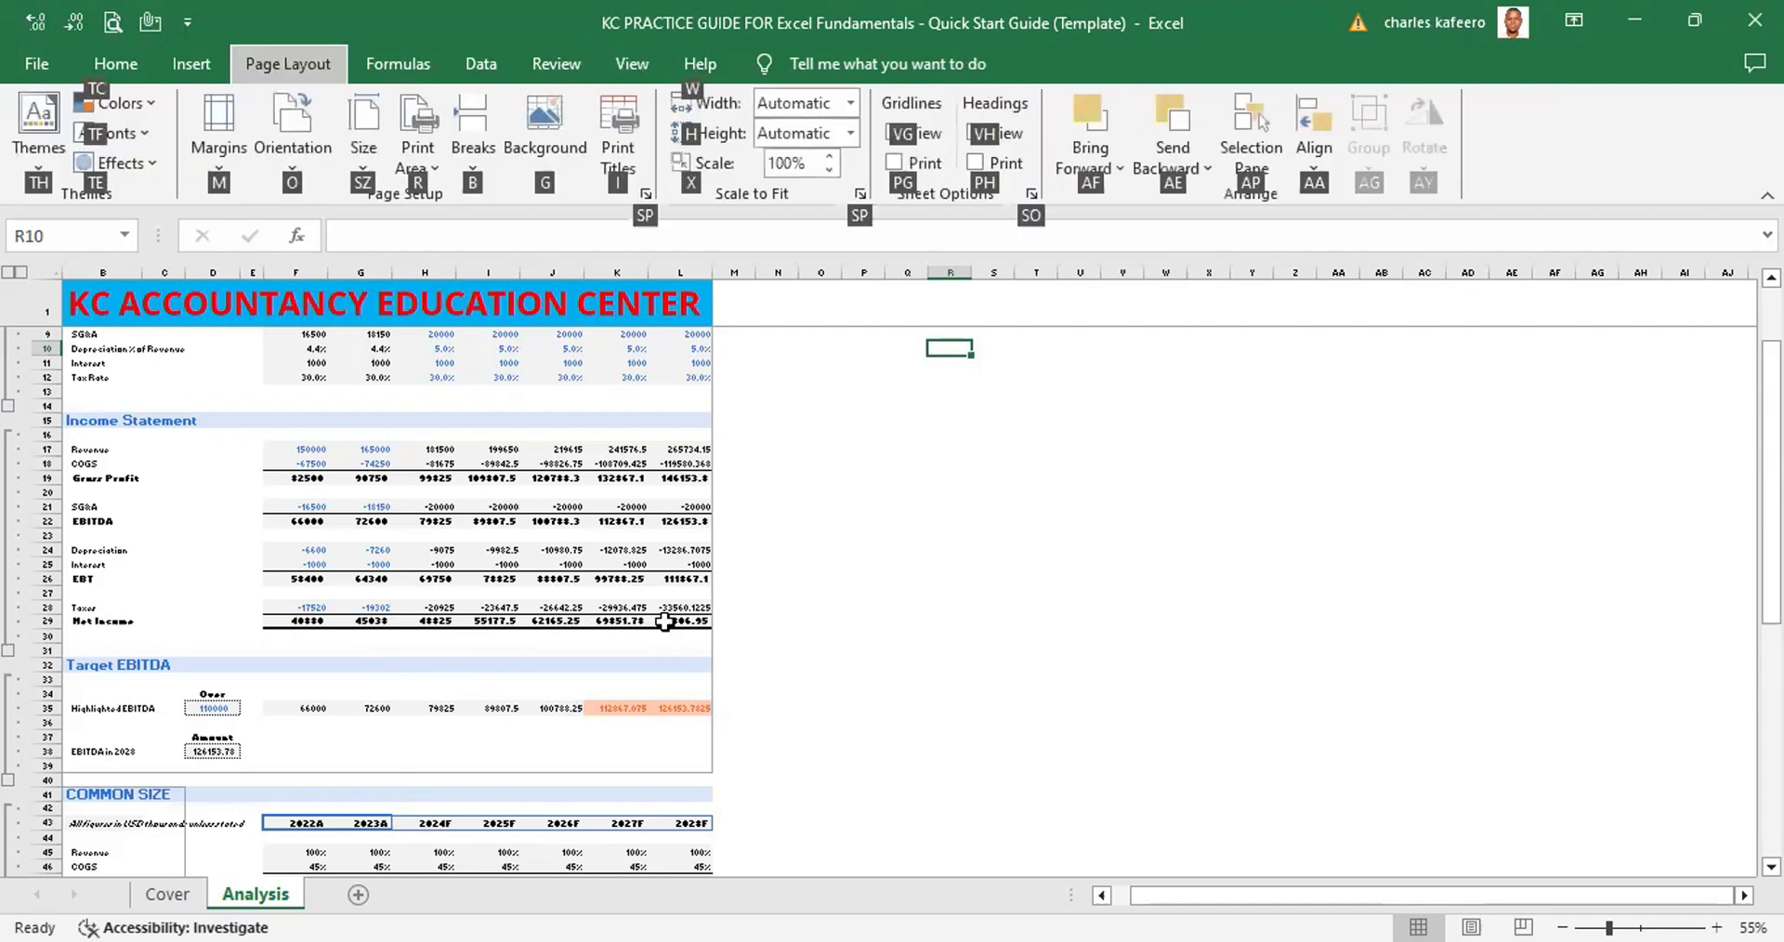
key("s")
key("p")
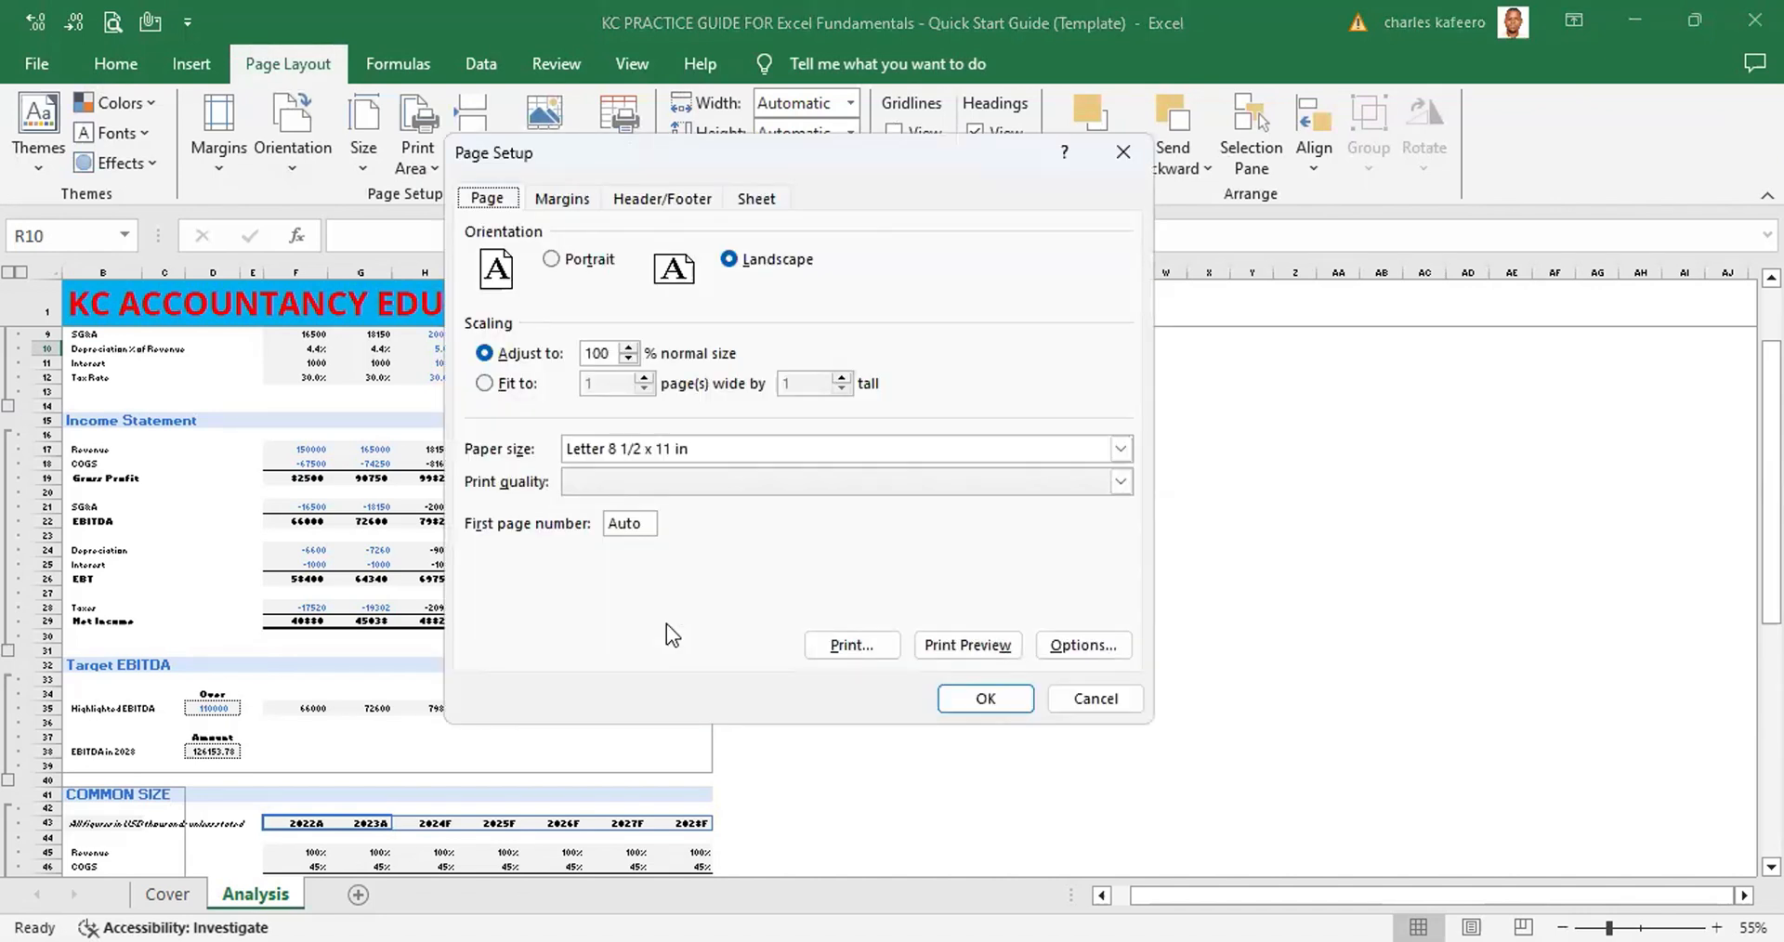
key("ctrl+Tab")
key("ctrl+Tab")
key("ctrl+Tab")
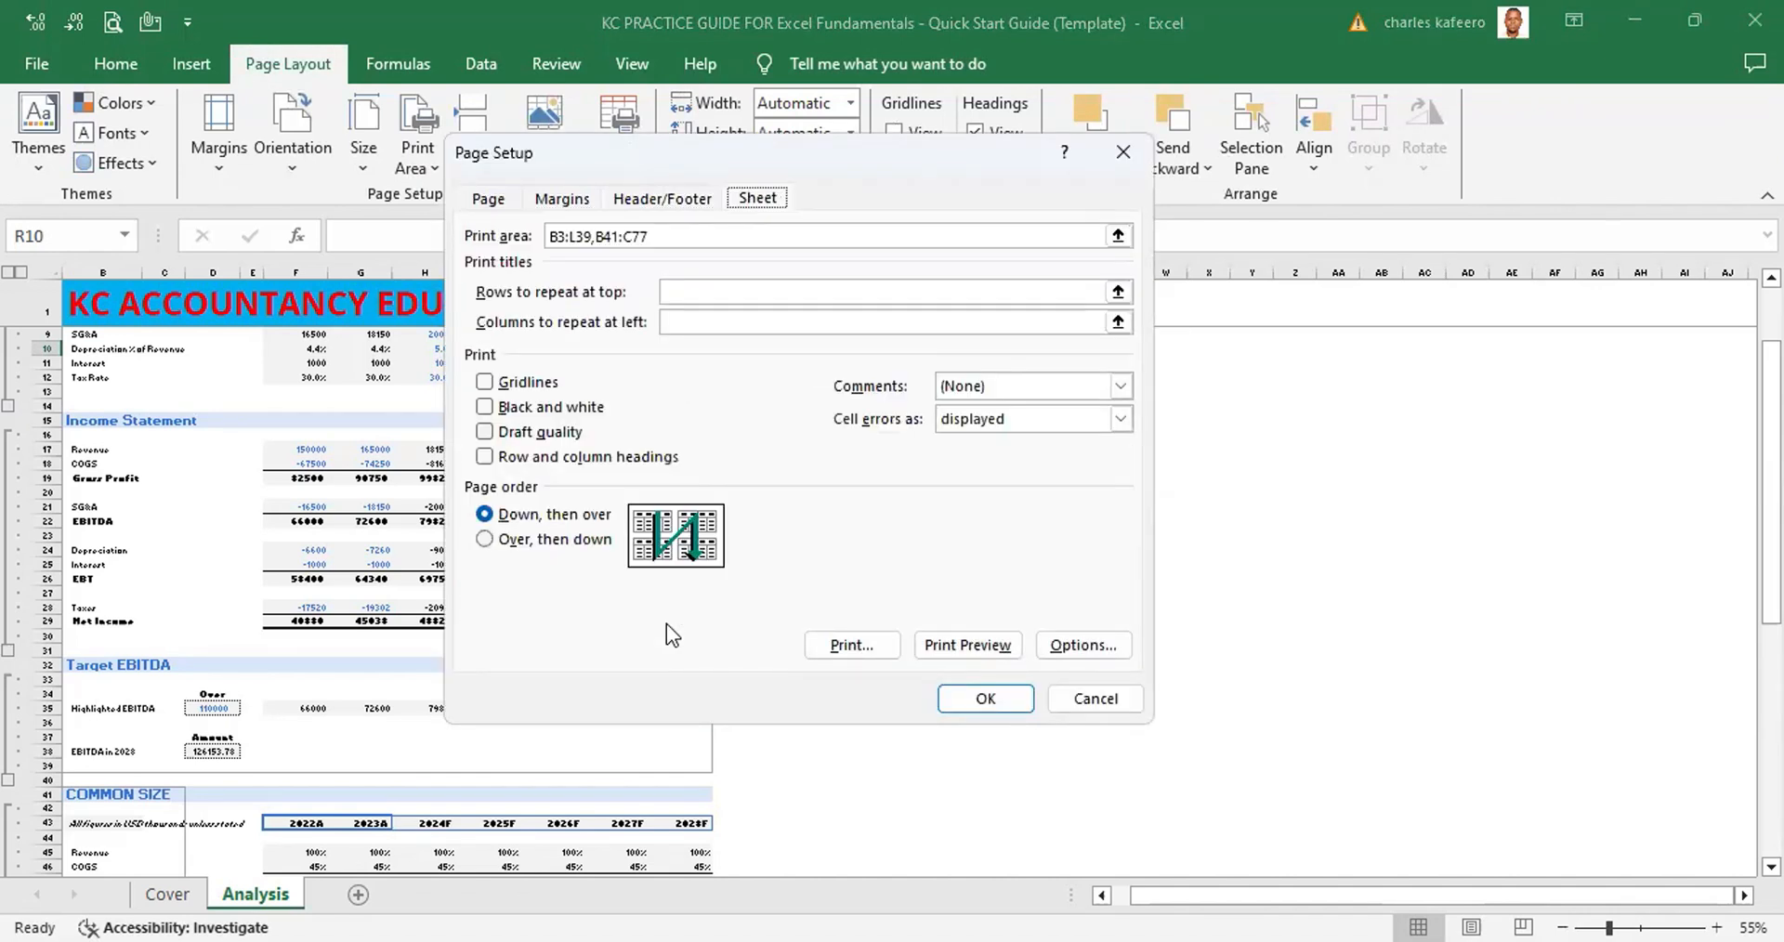
left_click(658, 236)
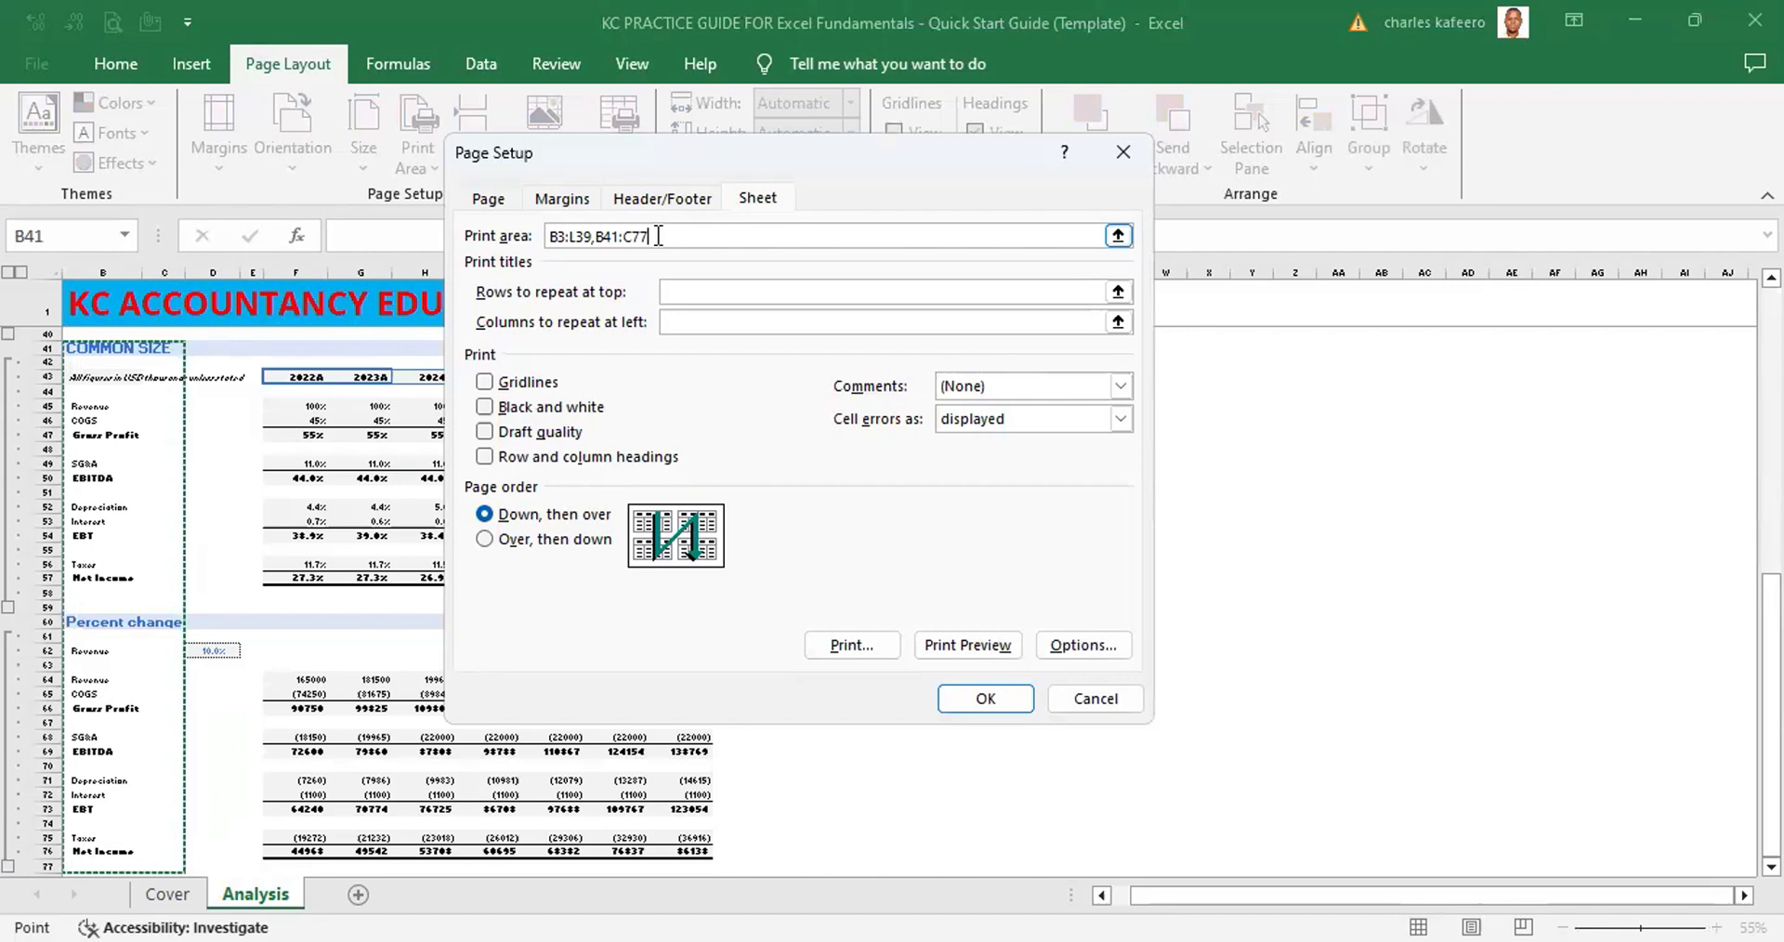
key("shift+Right")
key("shift+Right")
key("shift+Right")
key("shift+Right")
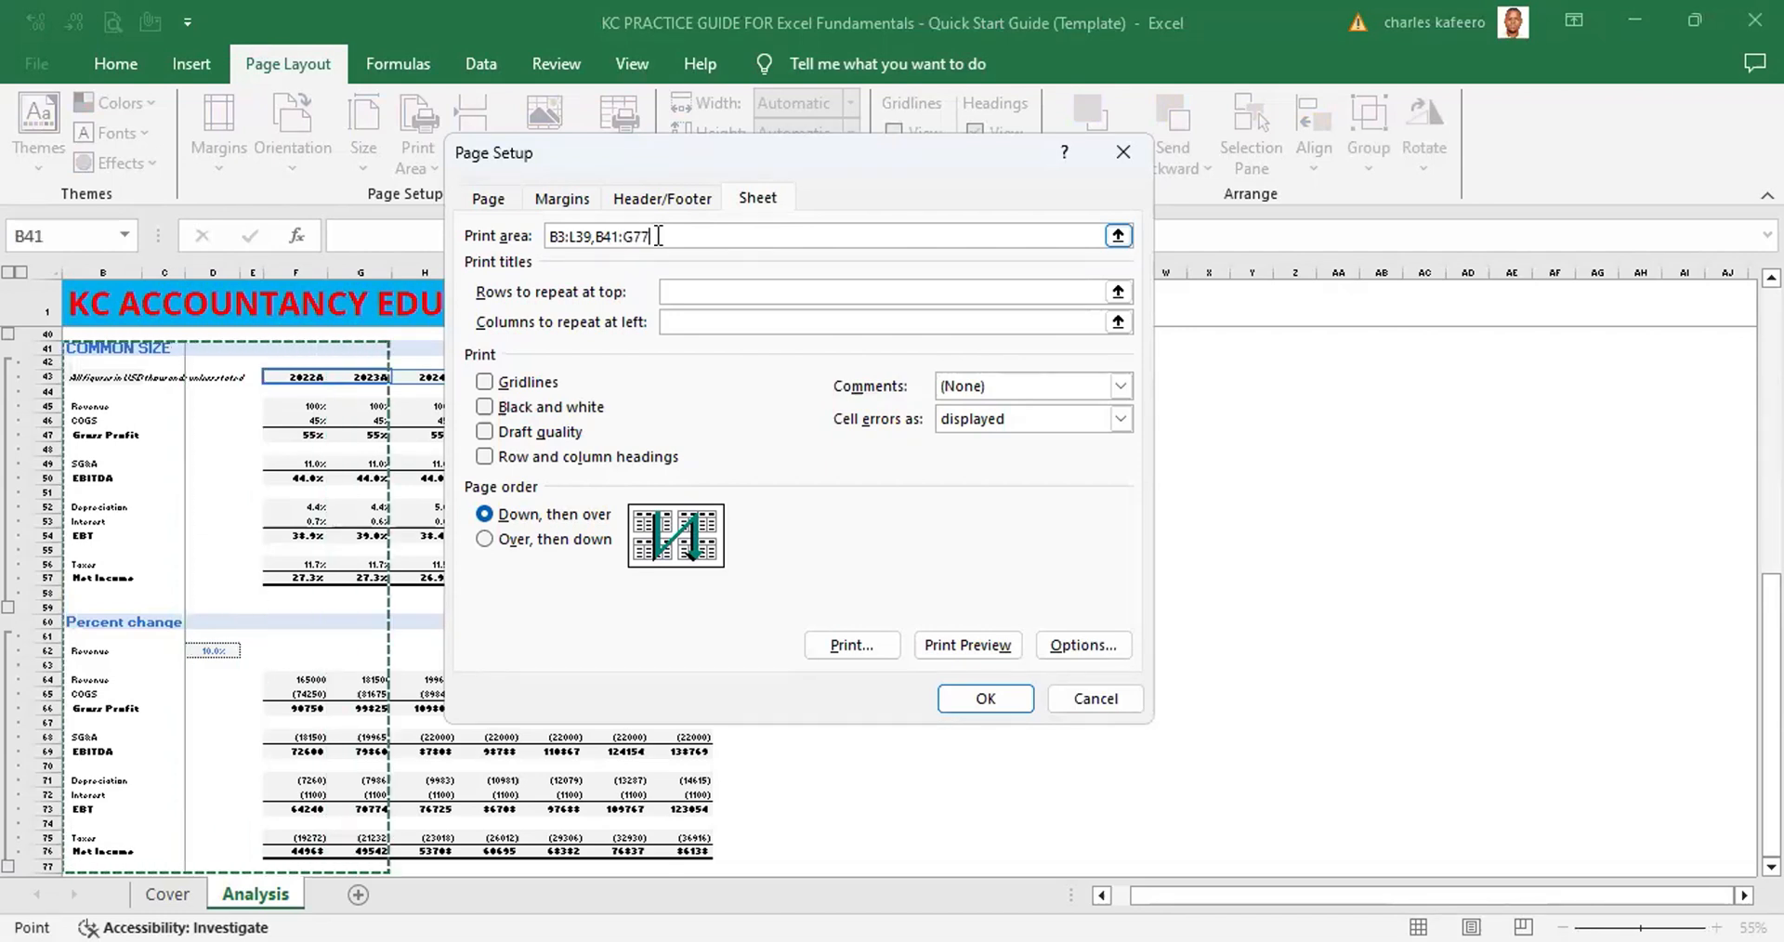
key("shift+Right")
key("shift+Right")
key("shift+Right")
key("shift+Right")
key("shift+Right")
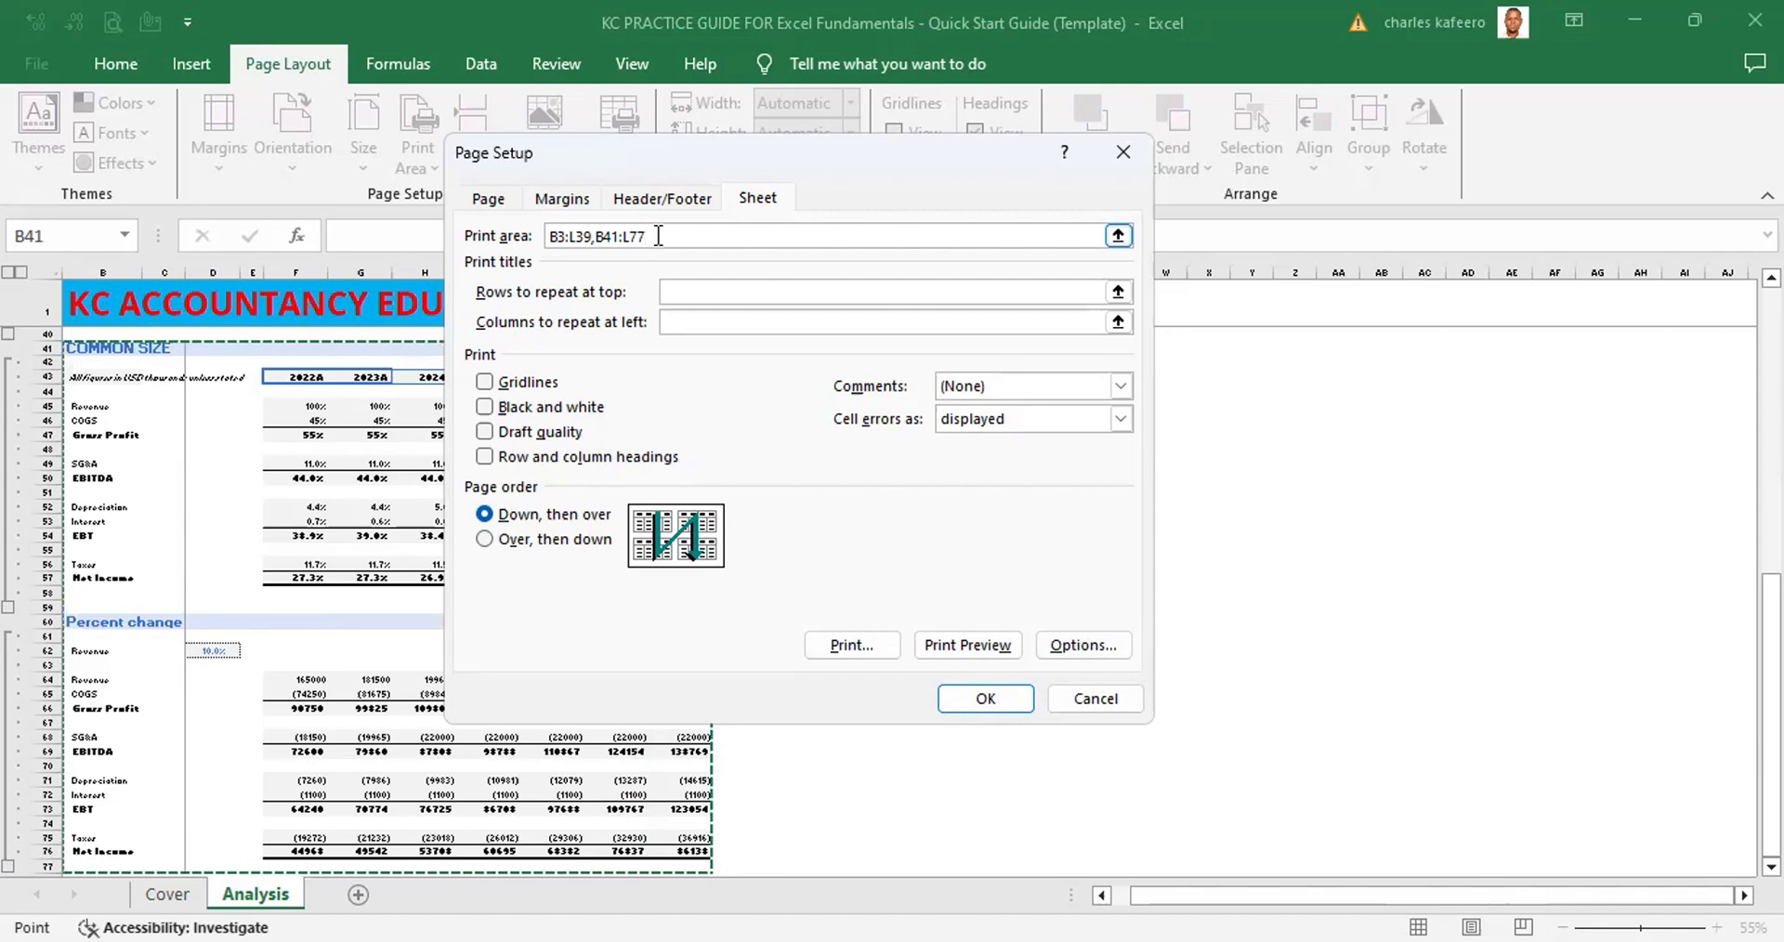
key("Return")
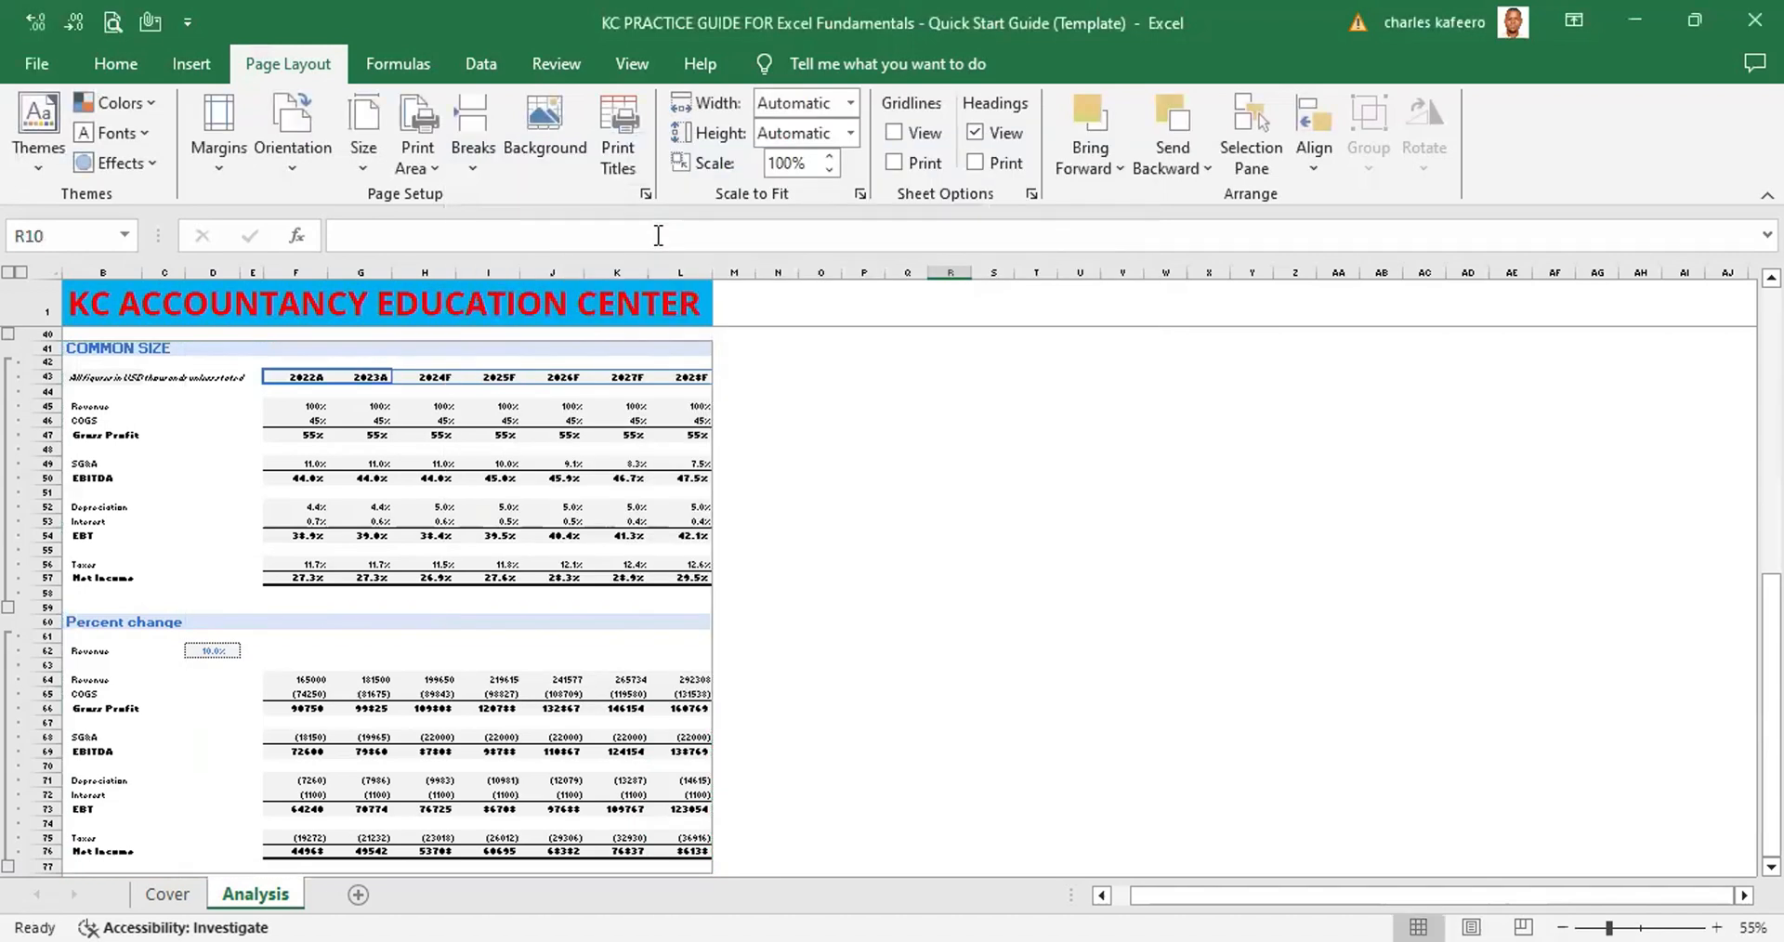
Show the Analysis sheet in Page Break Preview and check the page boundaries from Assumptions to the end of Percent change
left_click(887, 437)
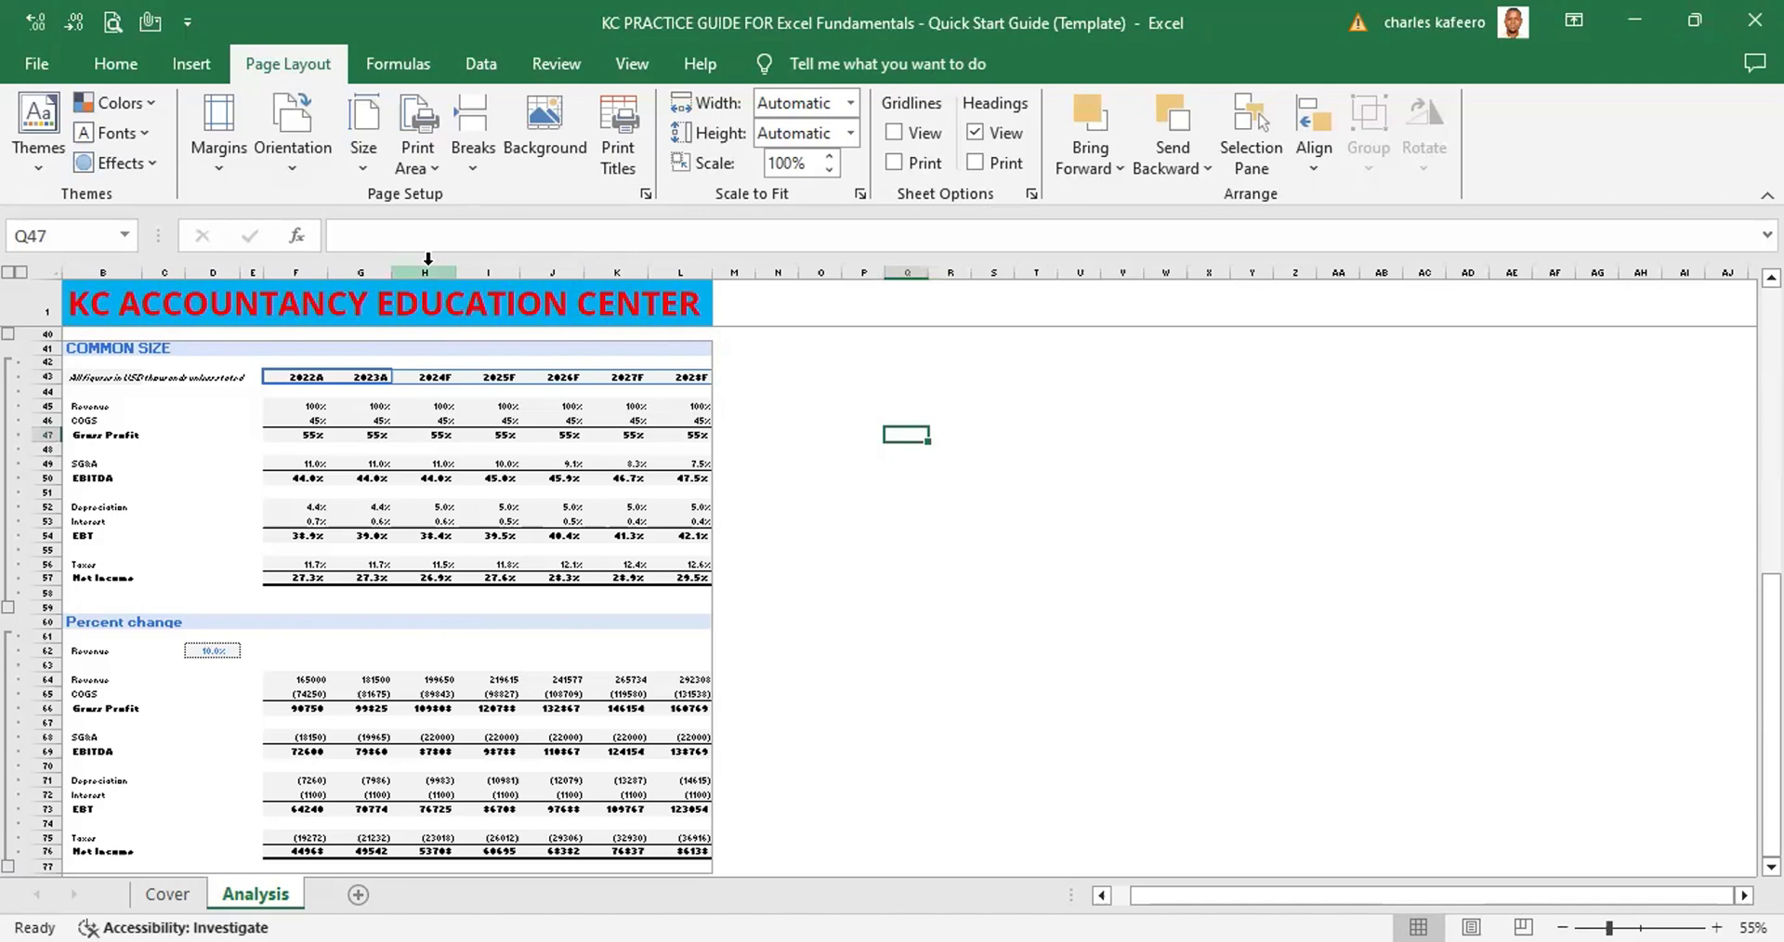
key("alt")
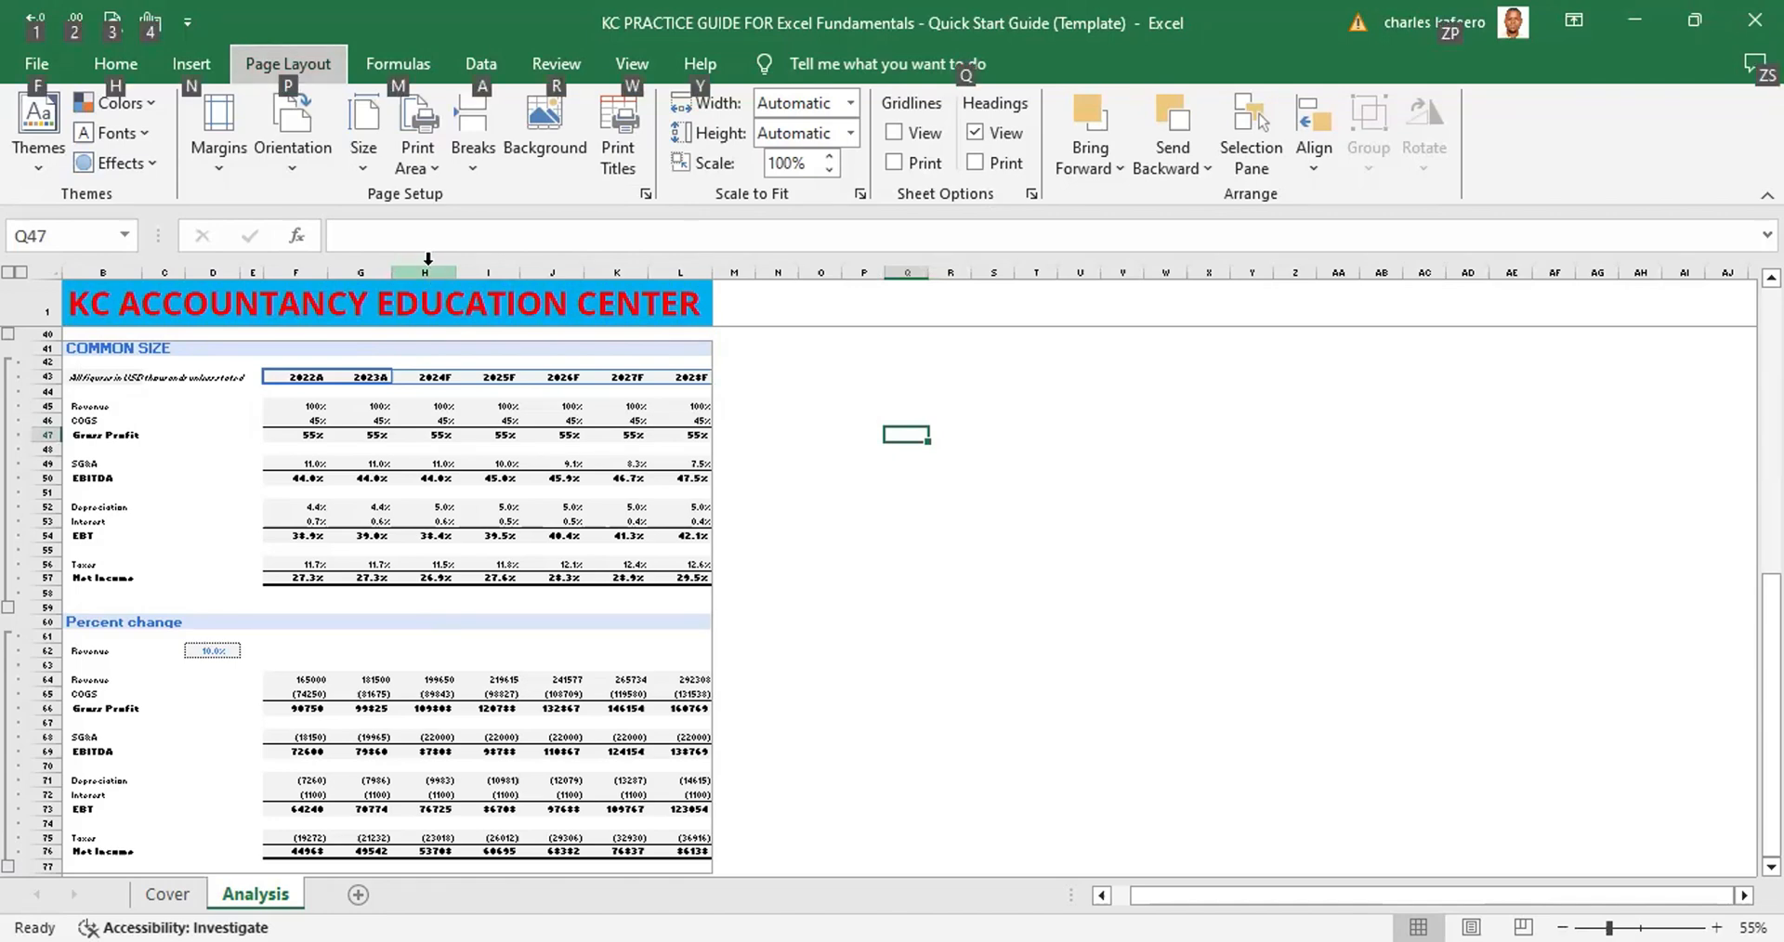
key("w")
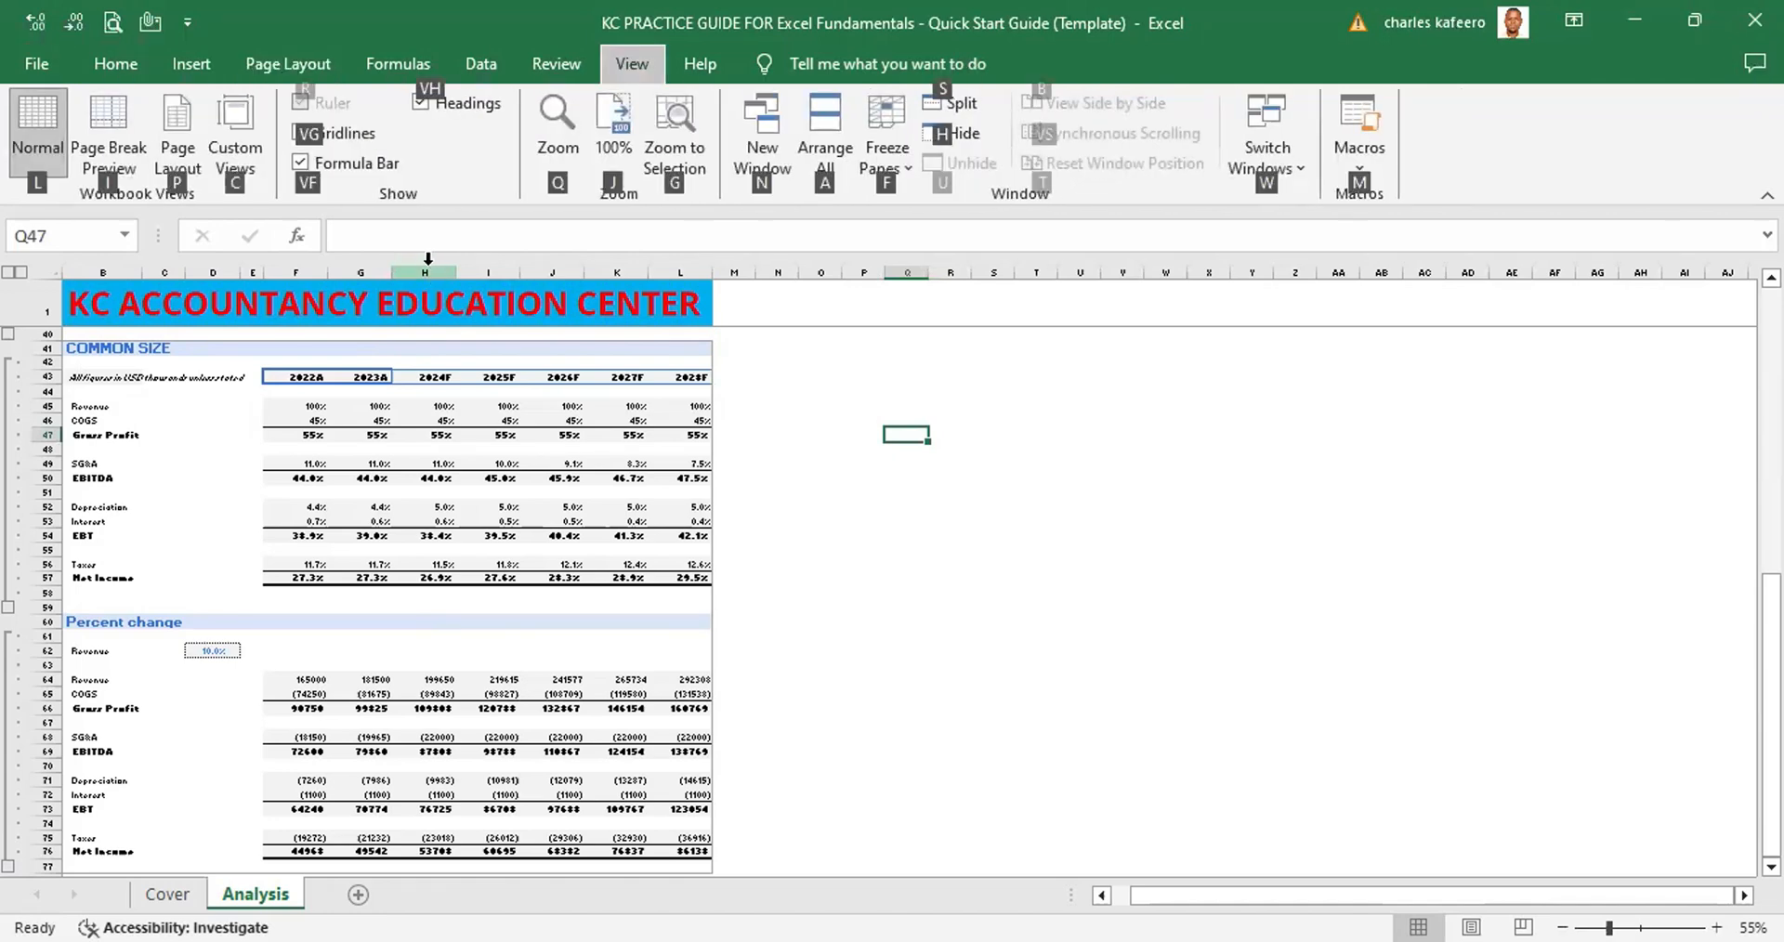
key("i")
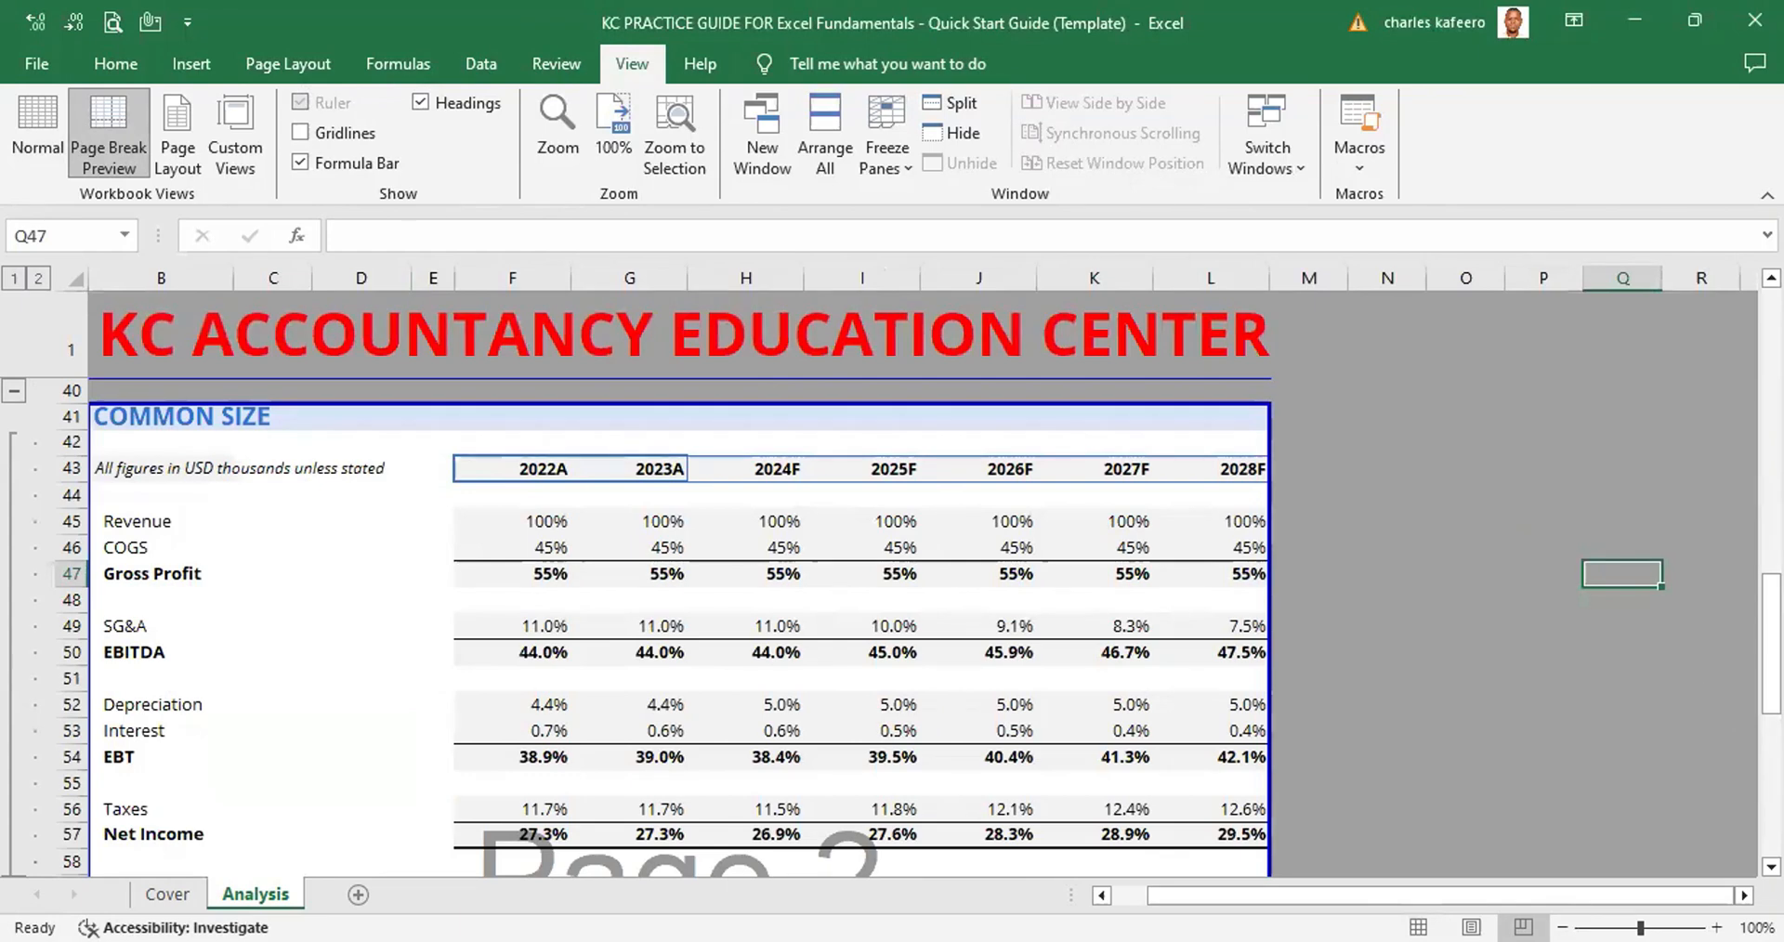
scroll(892, 627, "down", 3)
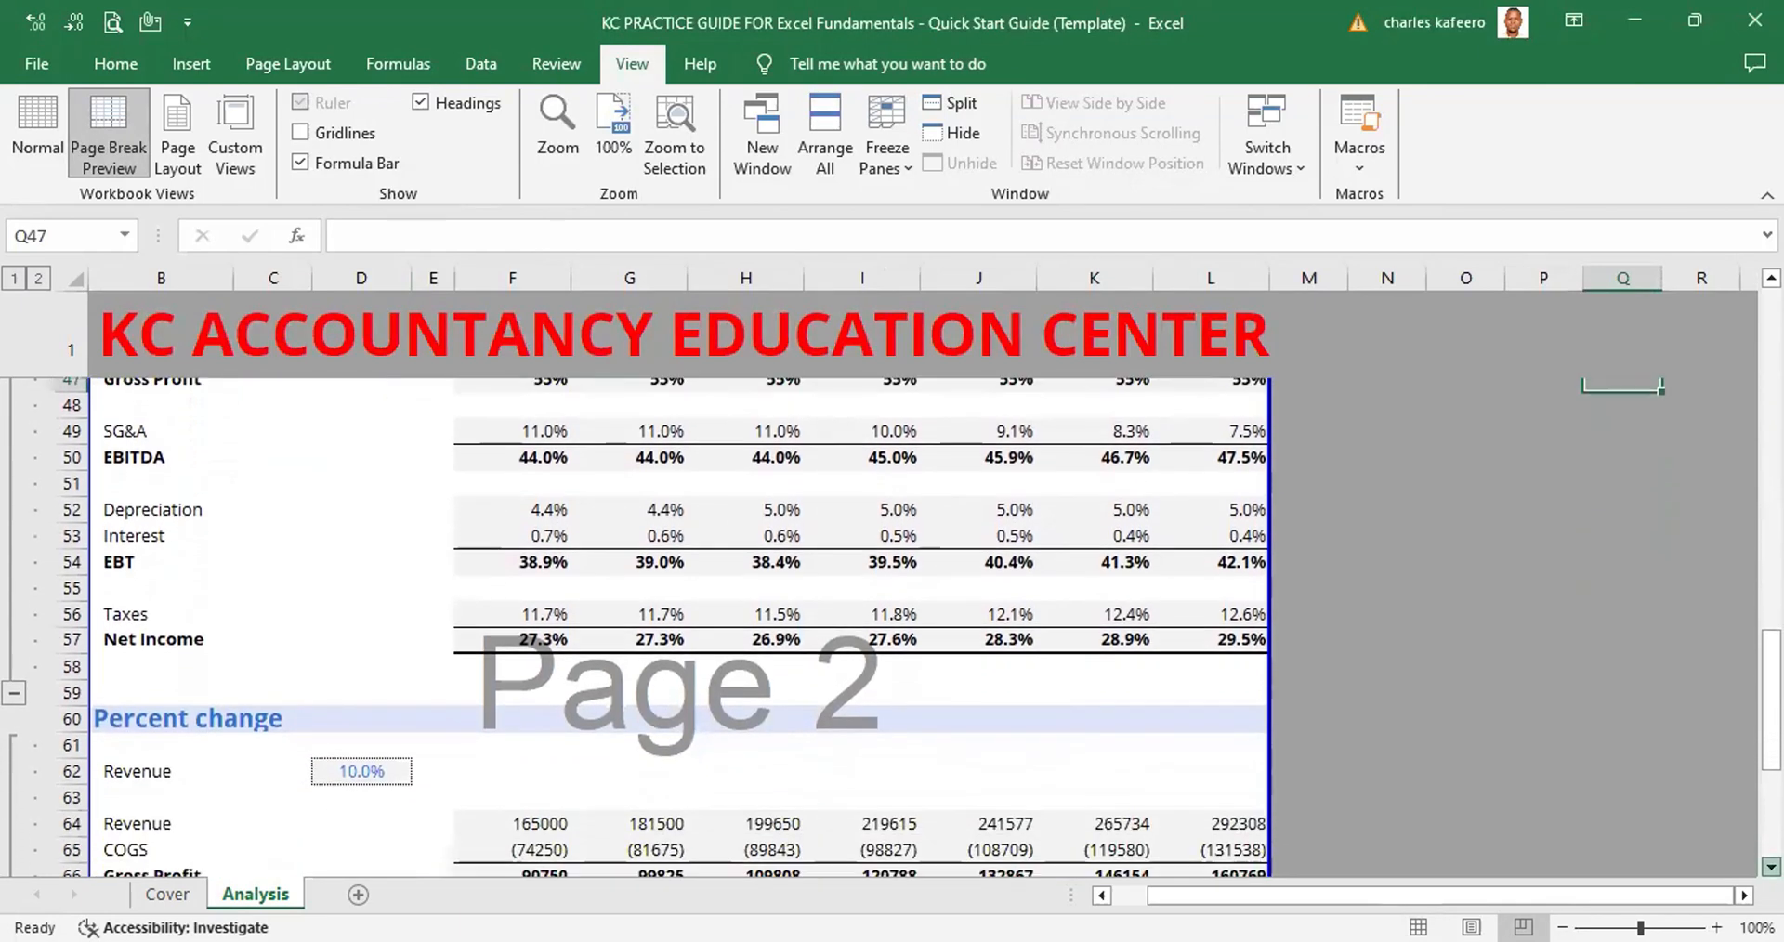
scroll(892, 627, "down", 6)
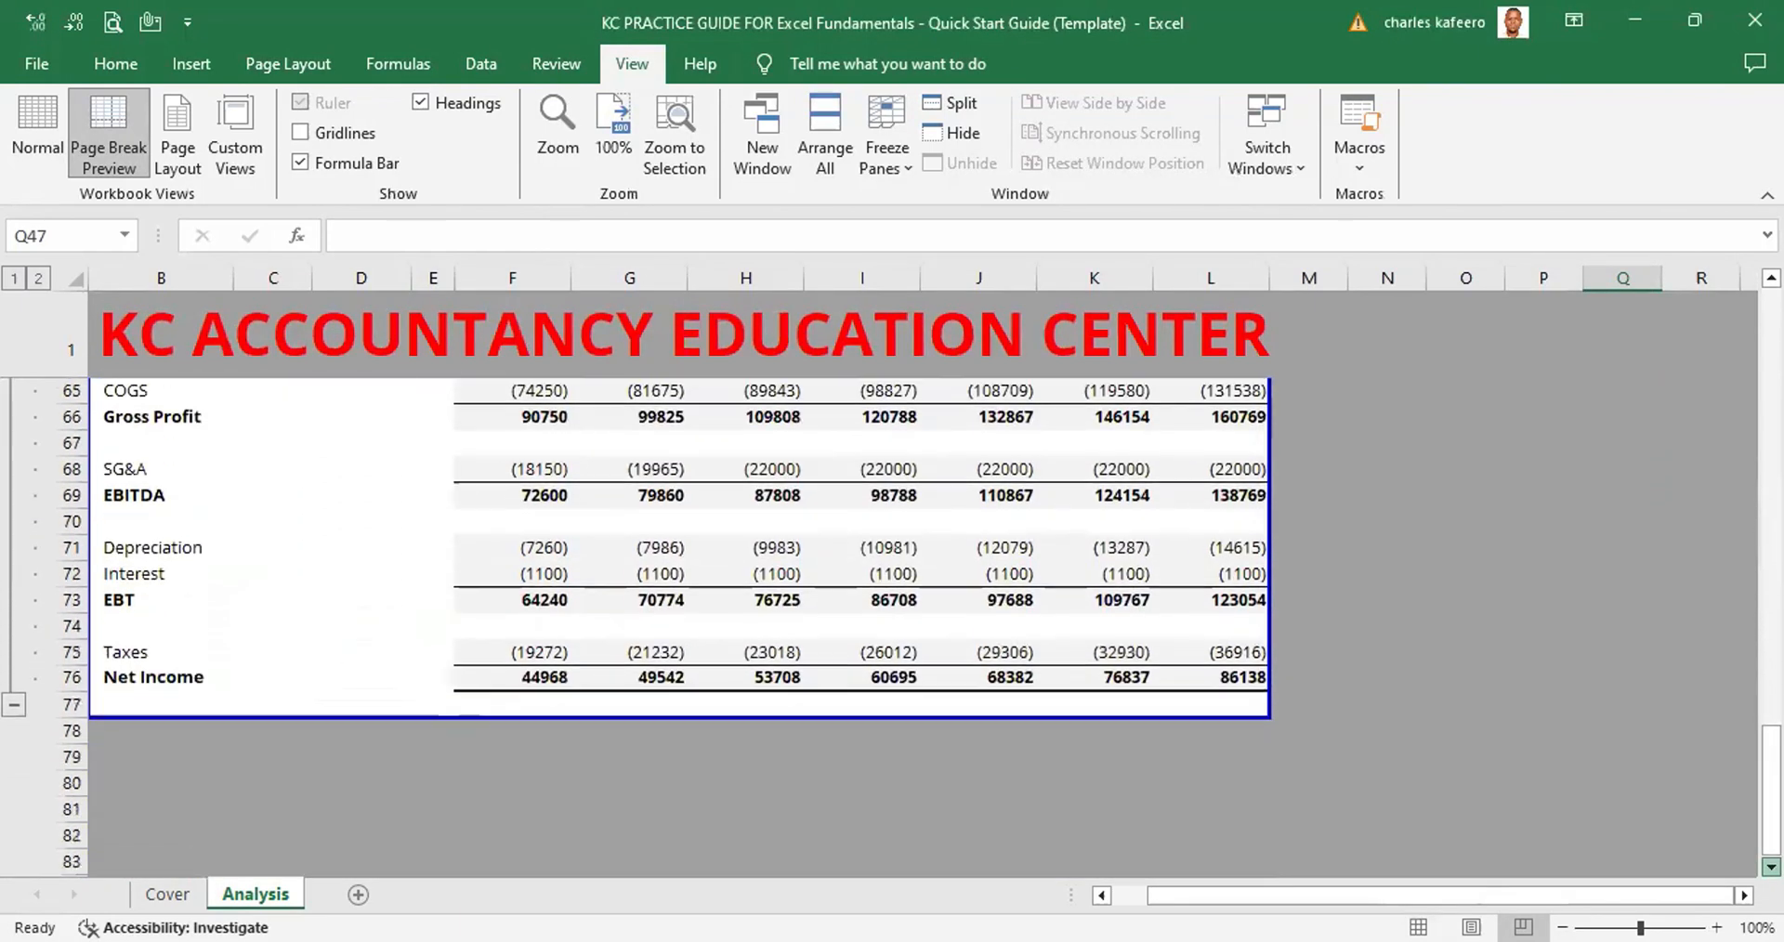
scroll(892, 627, "down", 5)
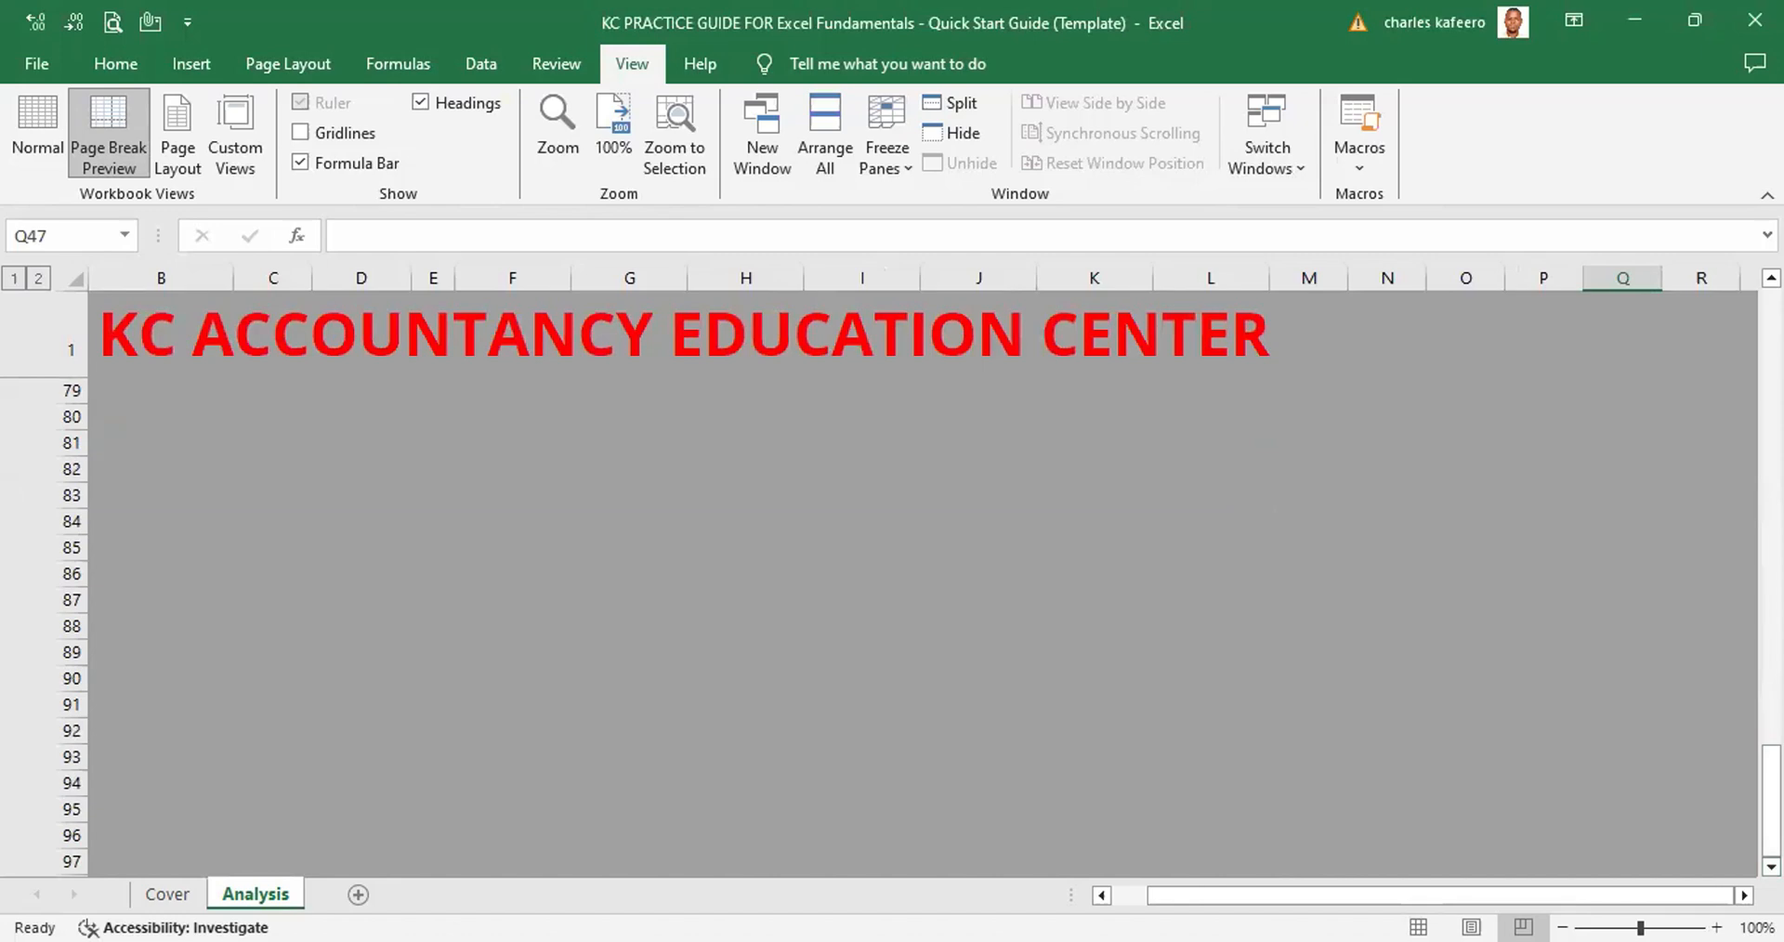
scroll(892, 627, "up", 15)
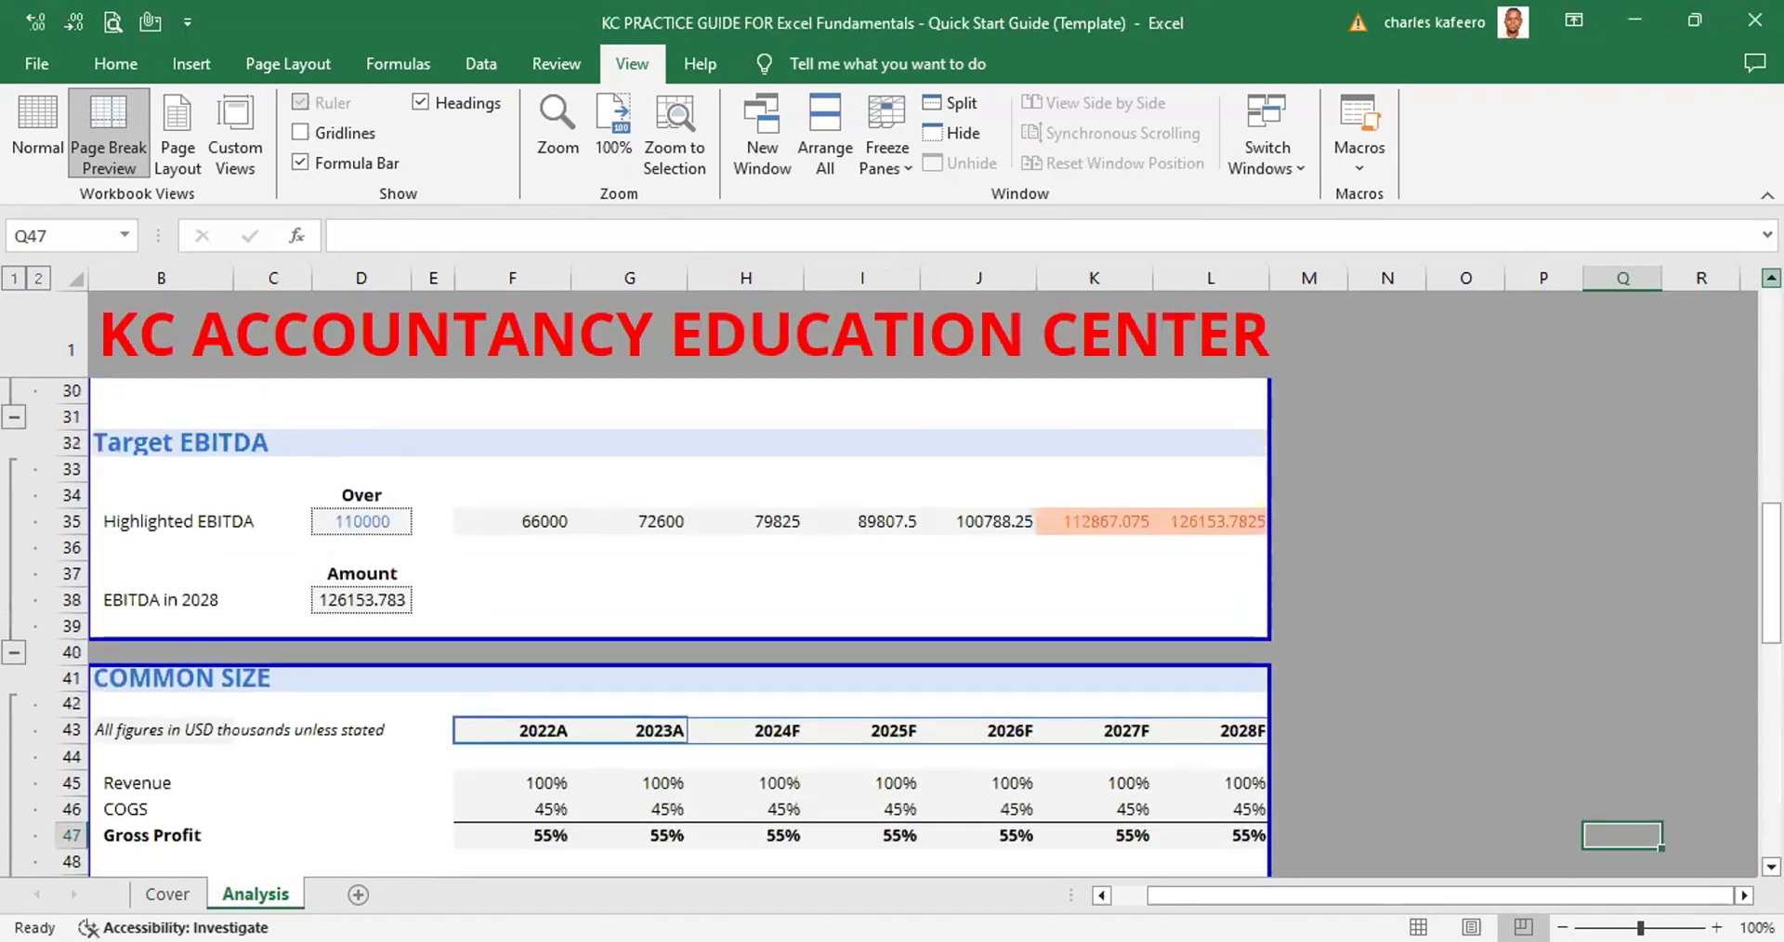
scroll(1393, 401, "up", 7)
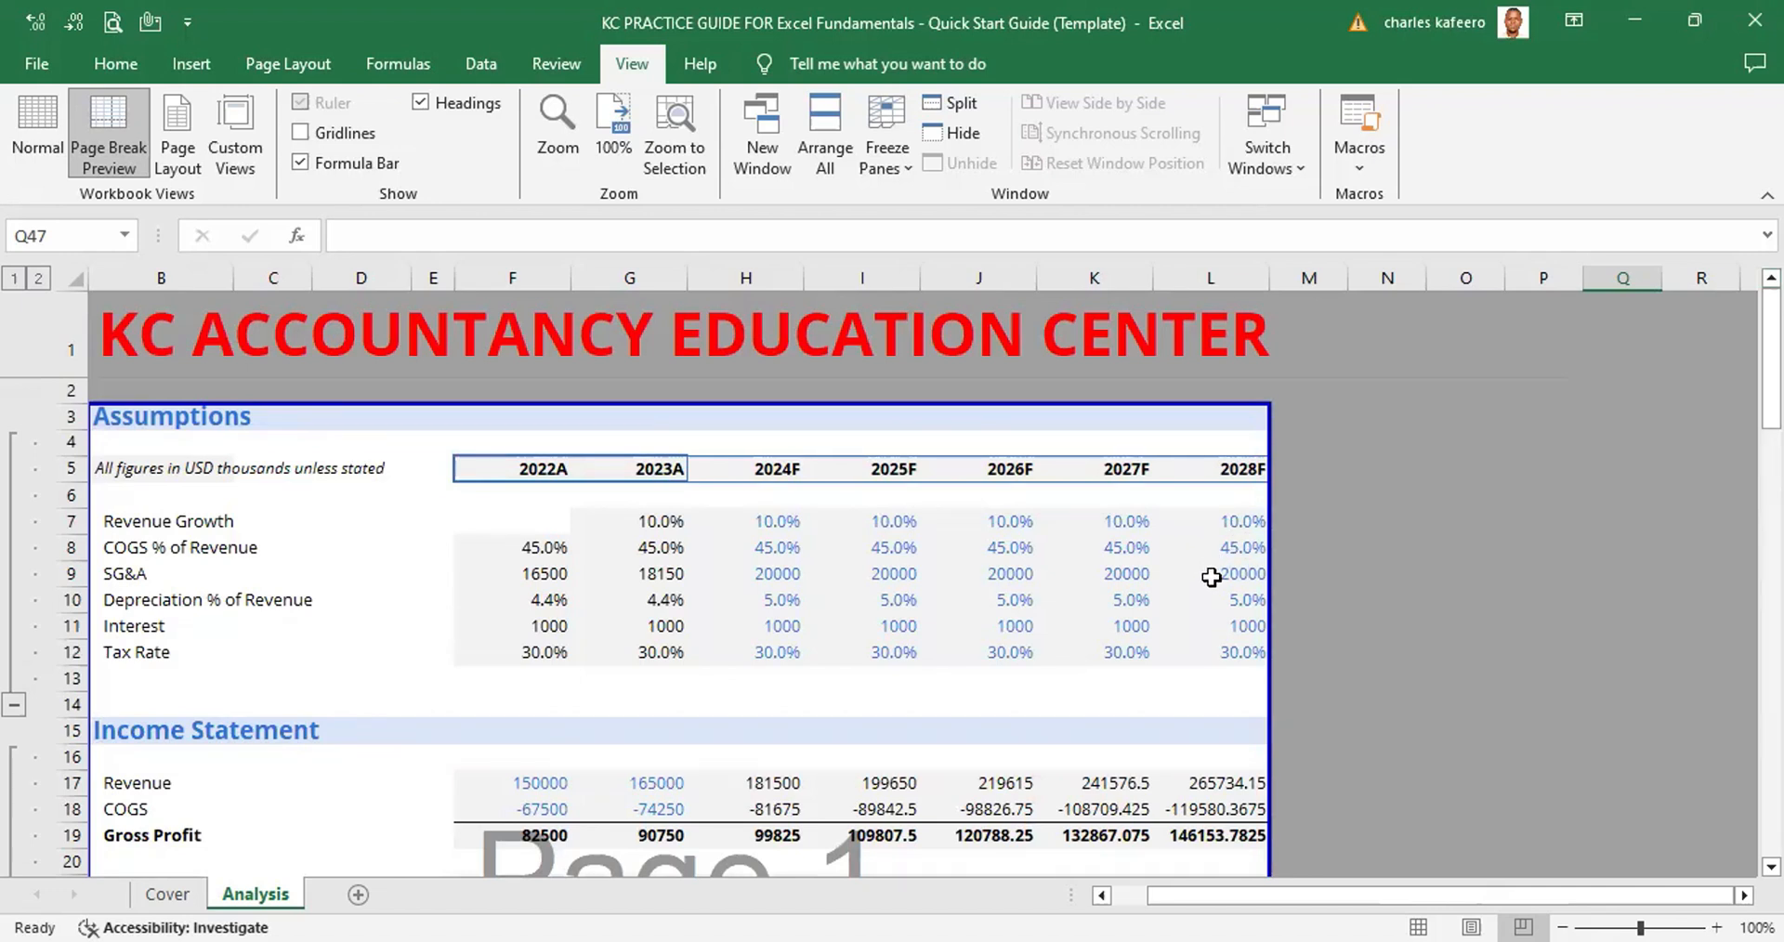
Set the Analysis sheet's print scaling to 80% of normal size in Page Setup
key("alt")
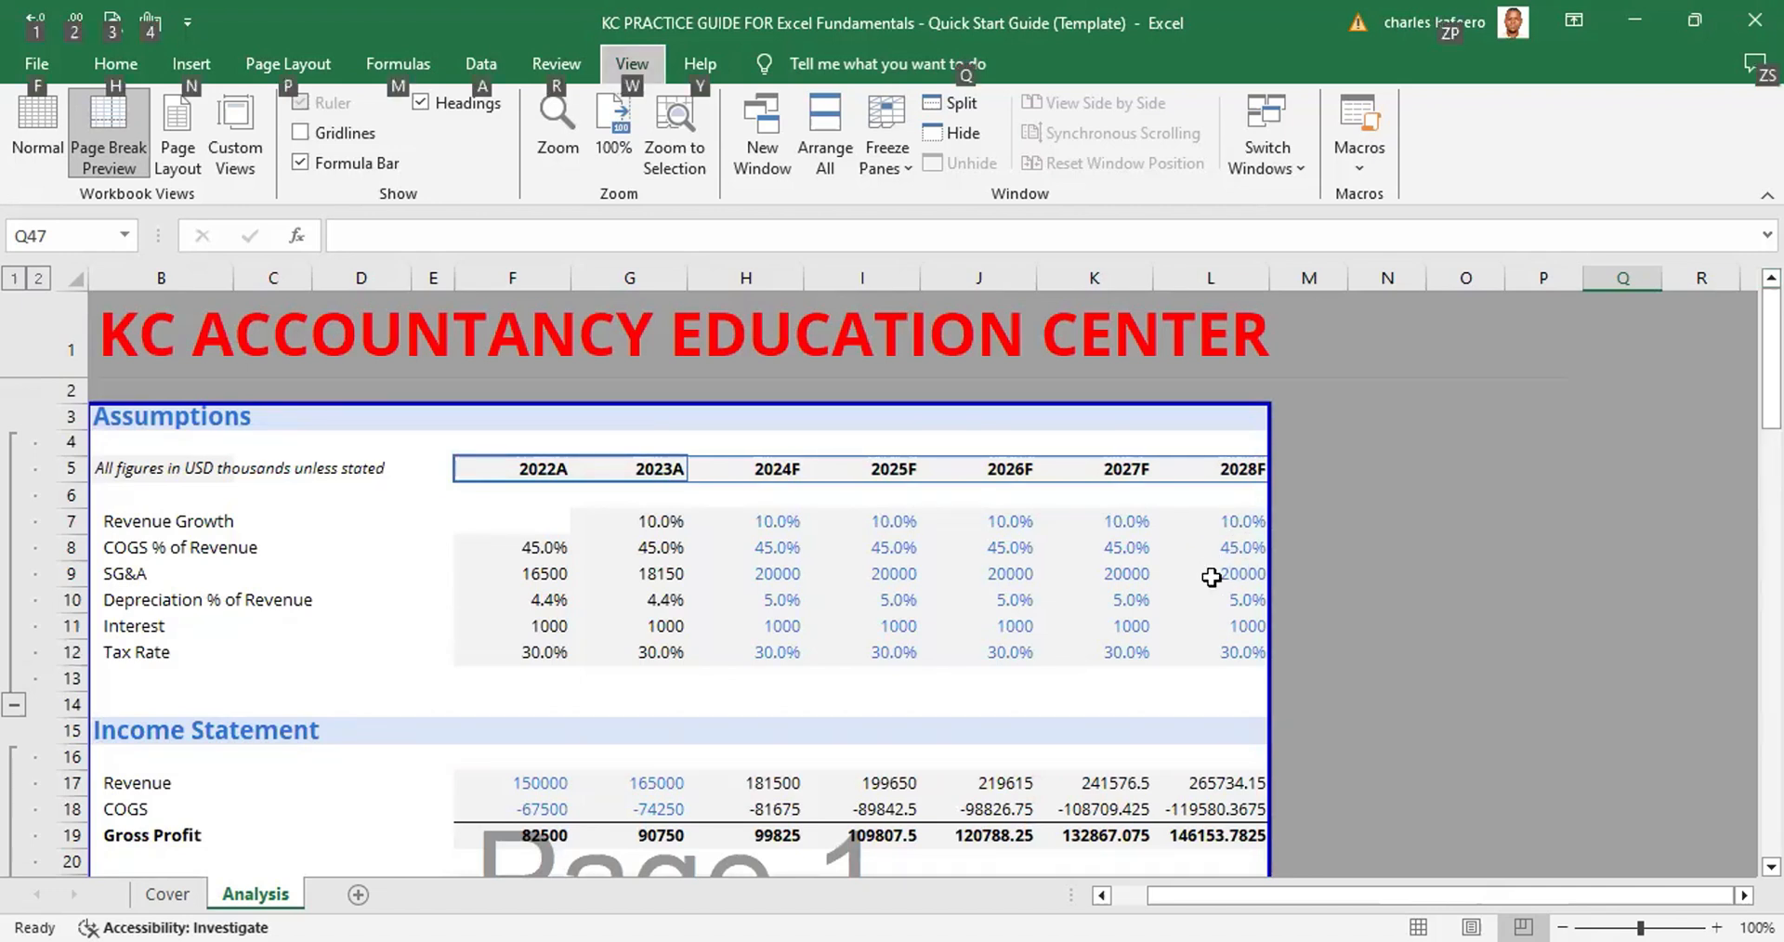
key("p")
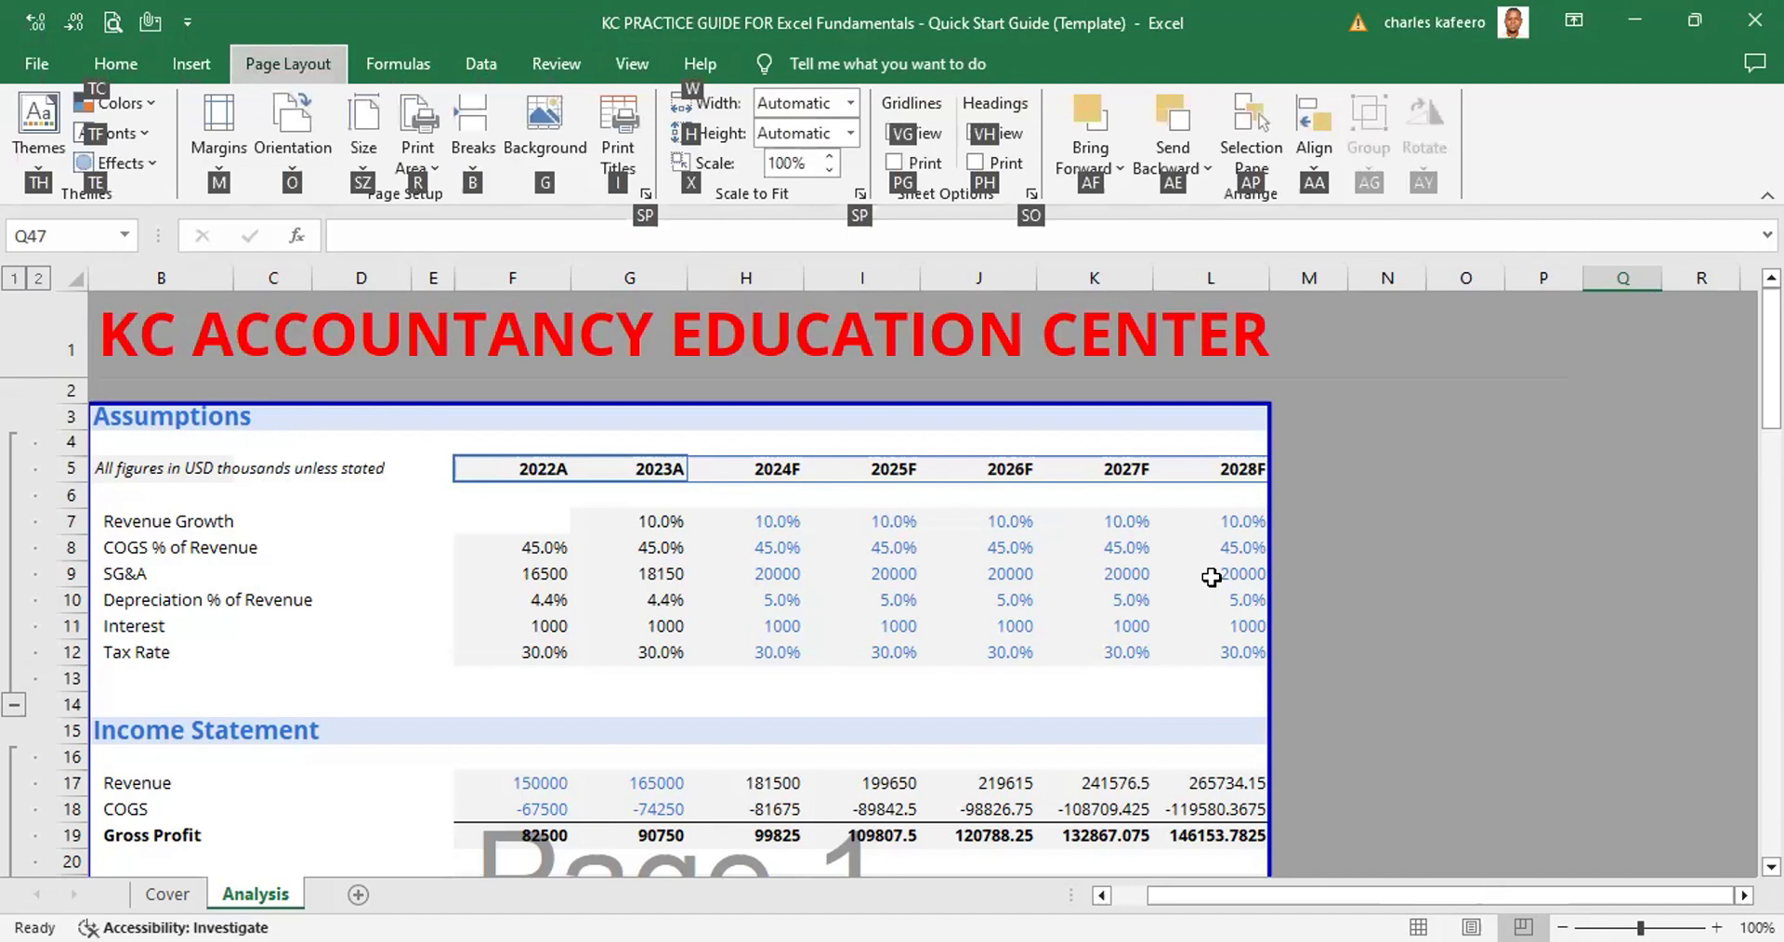
key("s")
key("p")
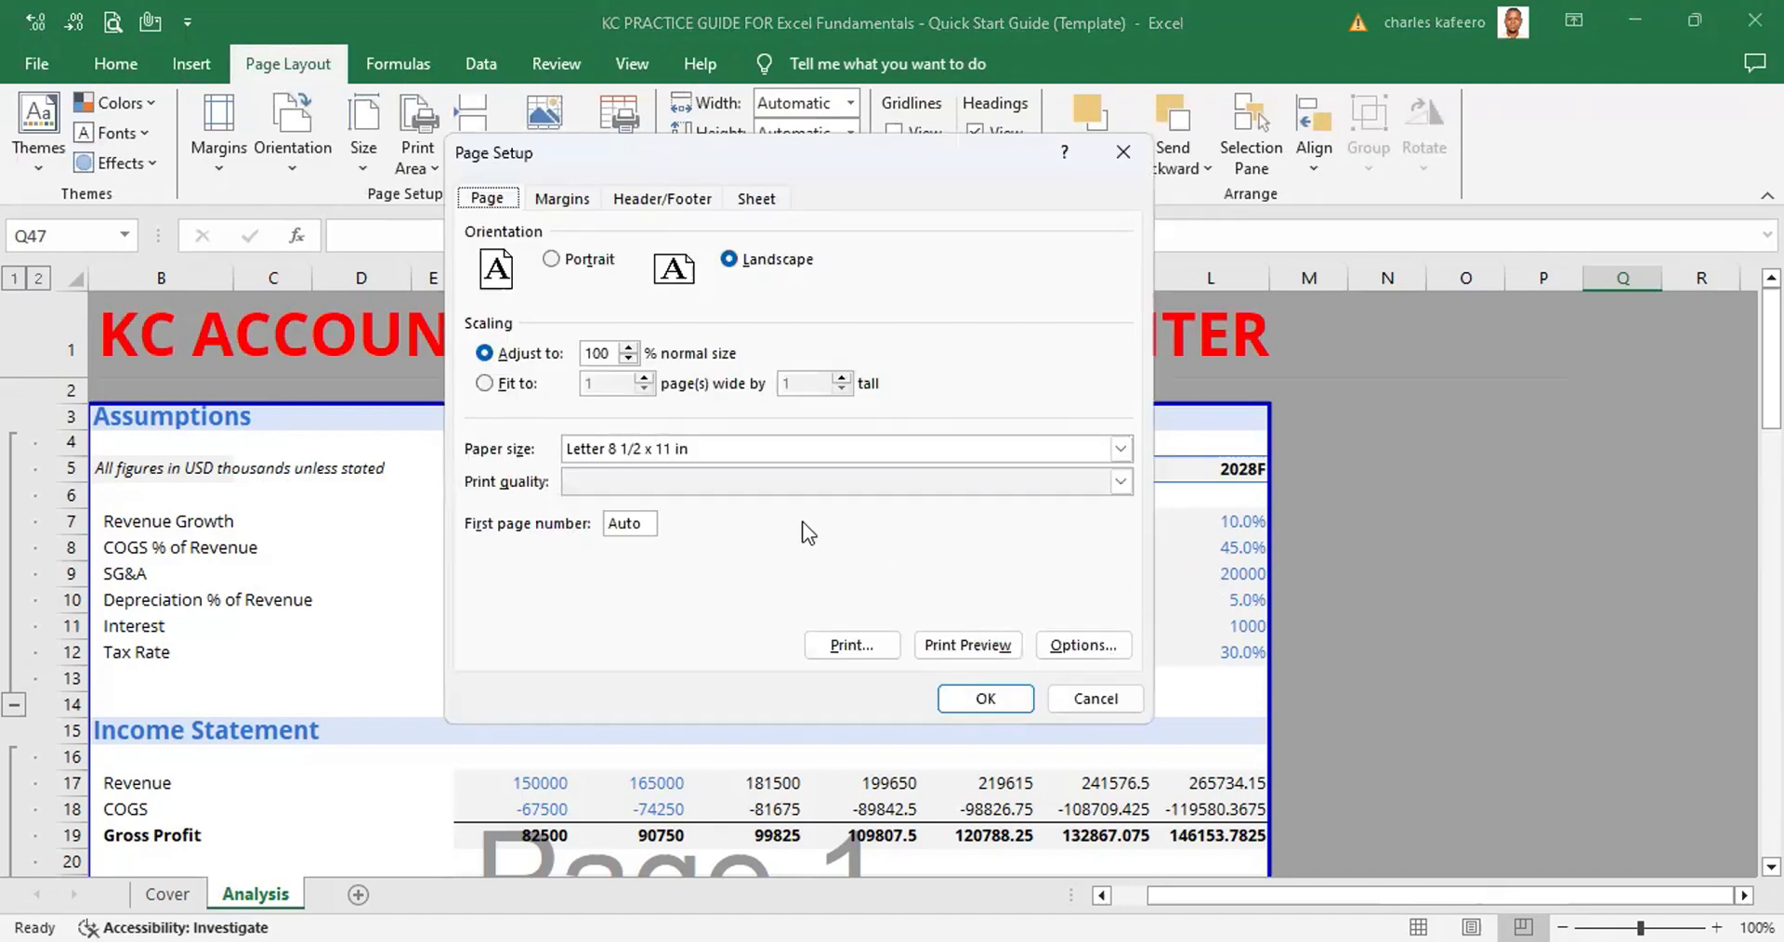
left_click(614, 357)
key("BackSpace")
key("BackSpace")
key("BackSpace")
type("80")
left_click(987, 699)
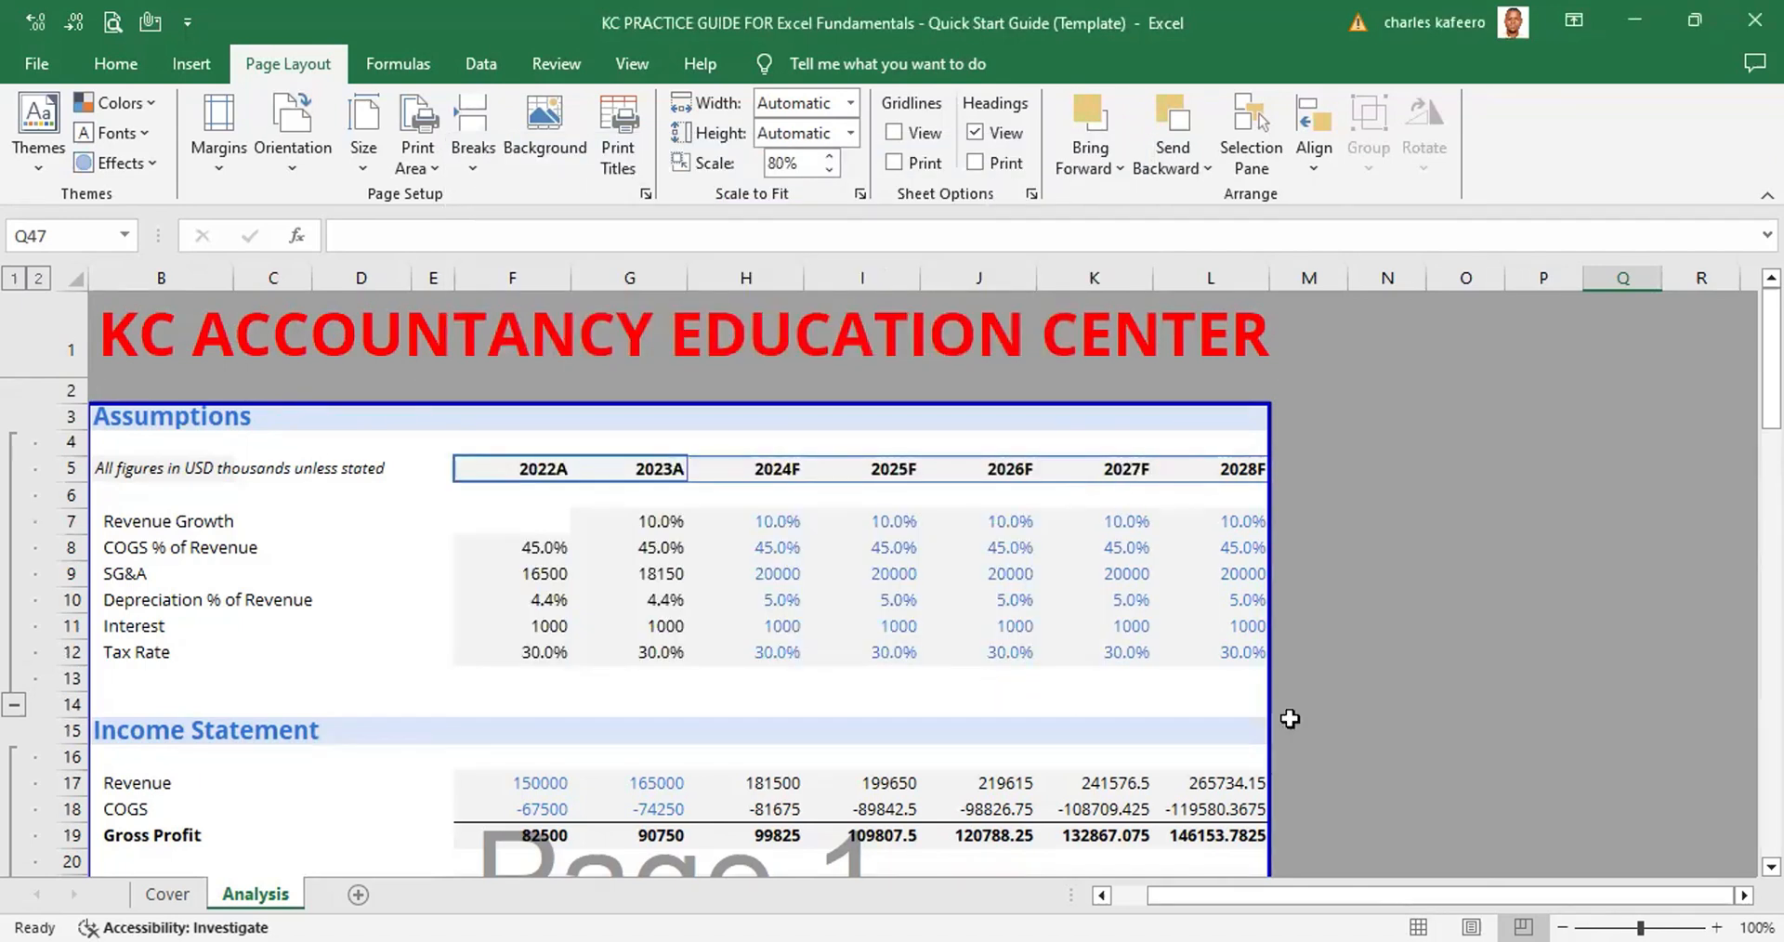
Check the page boundaries down to the COMMON SIZE section, and set the print scaling to 70% of normal size
left_click(1770, 866)
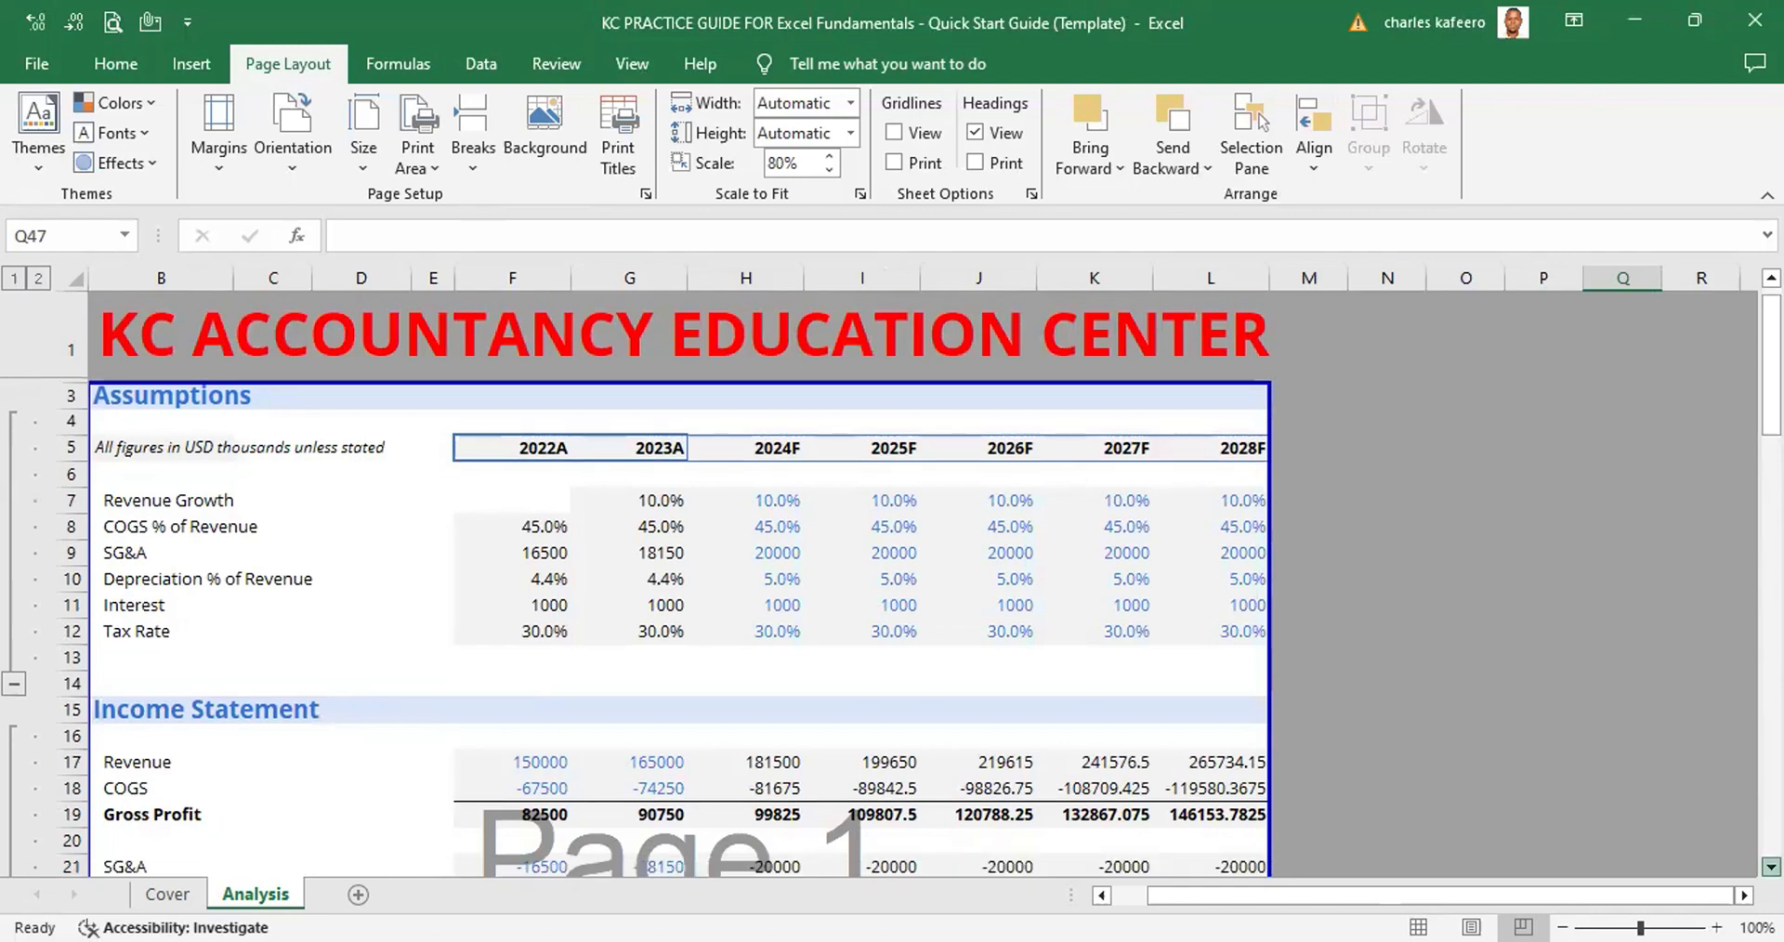
left_click(1771, 866)
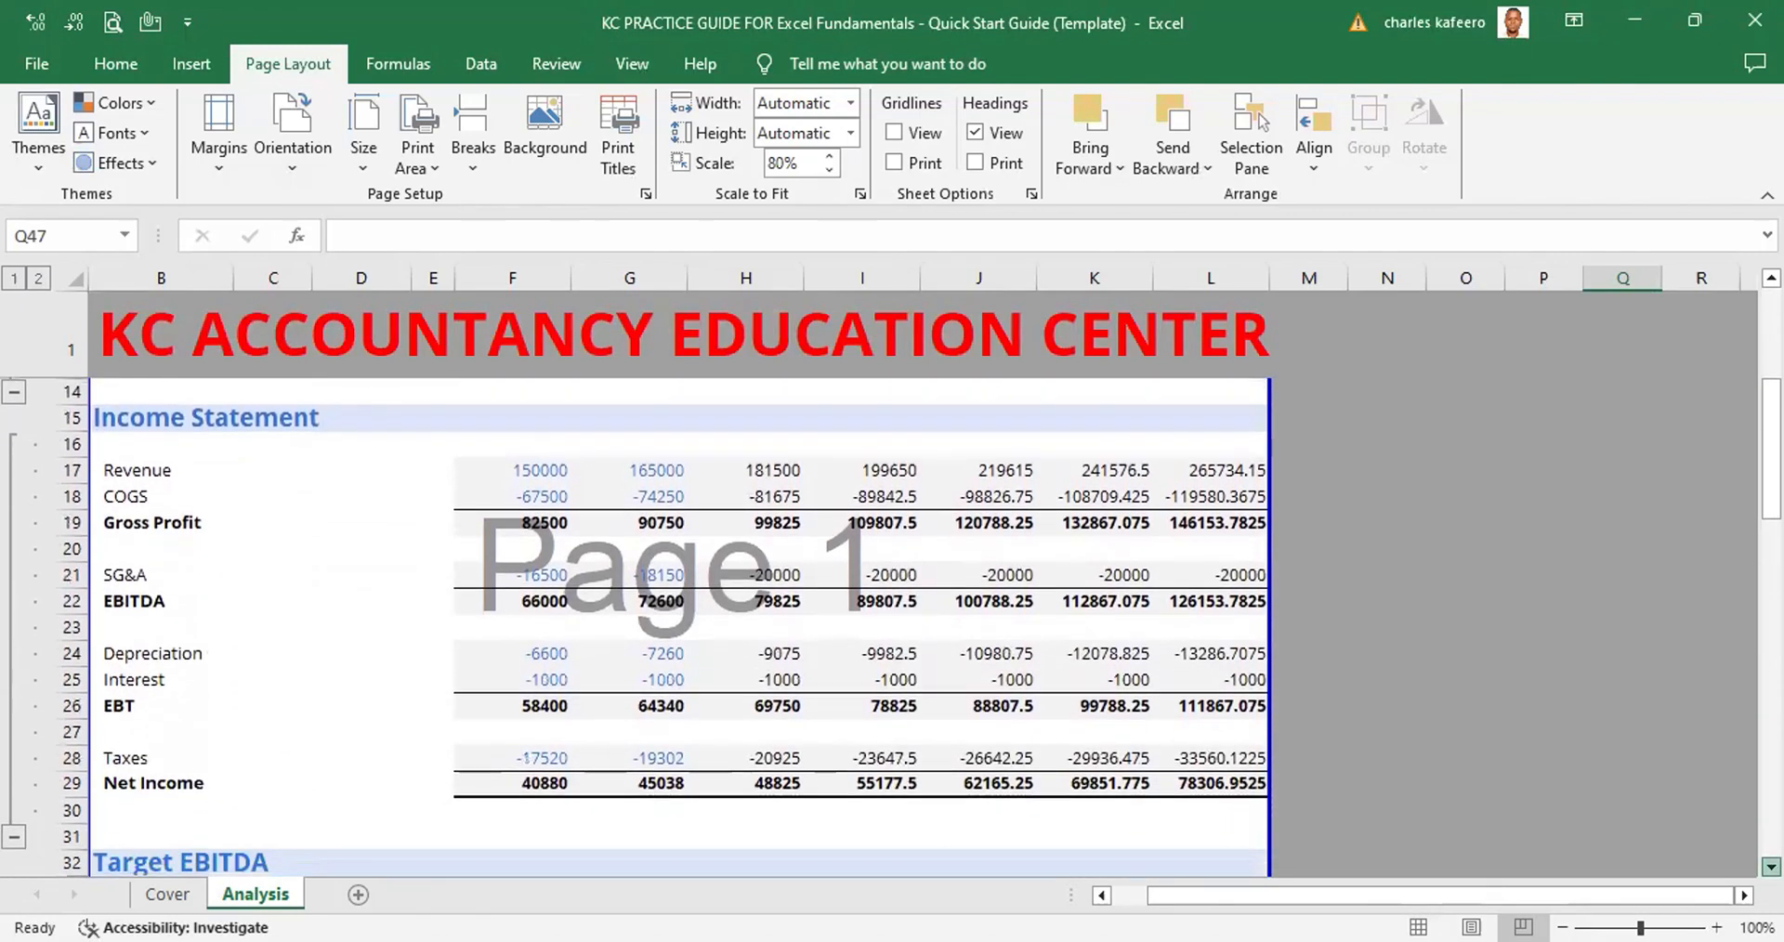
left_click(1770, 866)
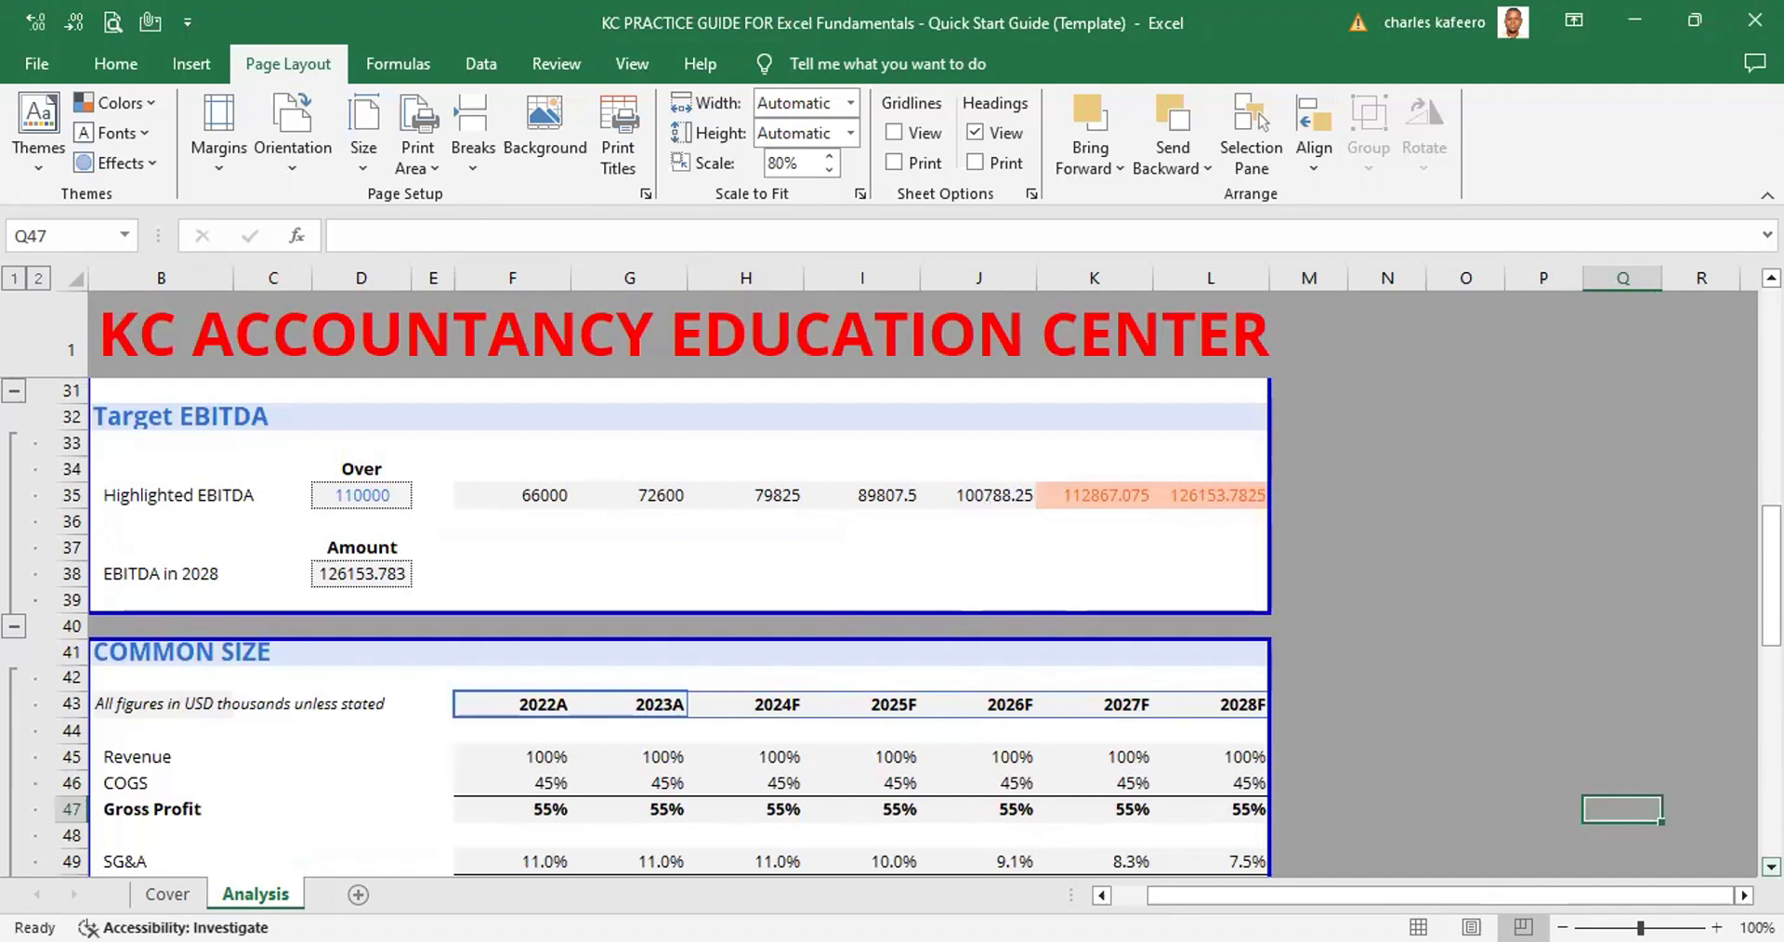
key("alt")
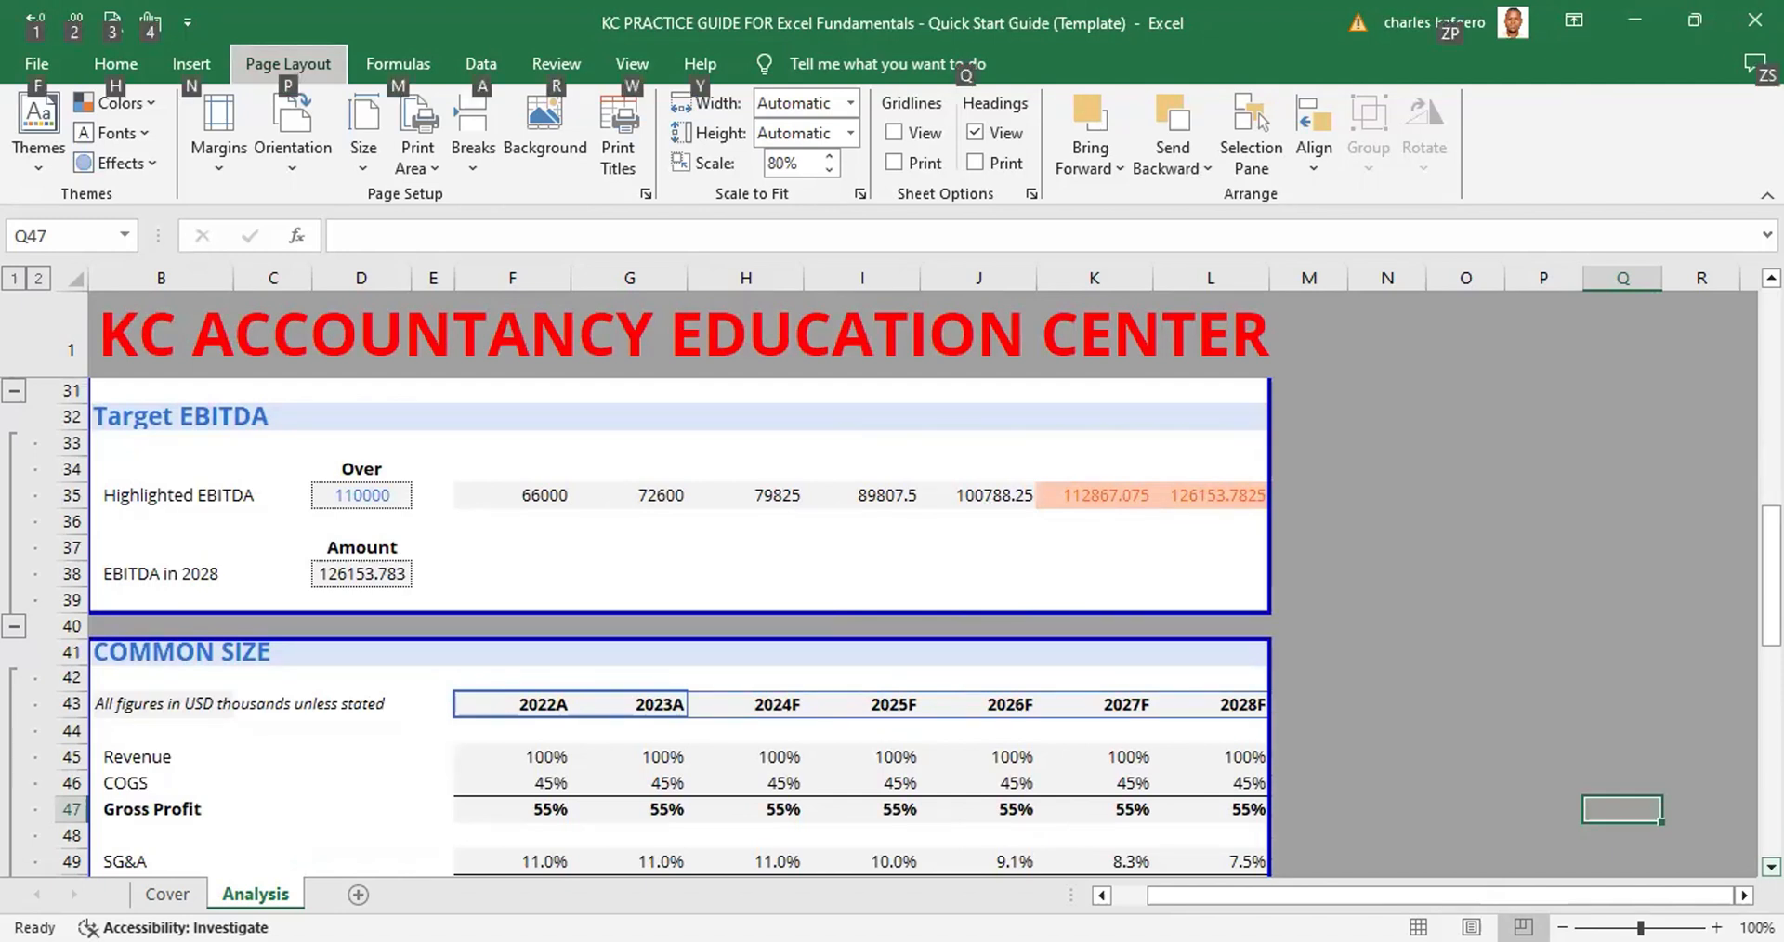
key("p")
key("s")
key("p")
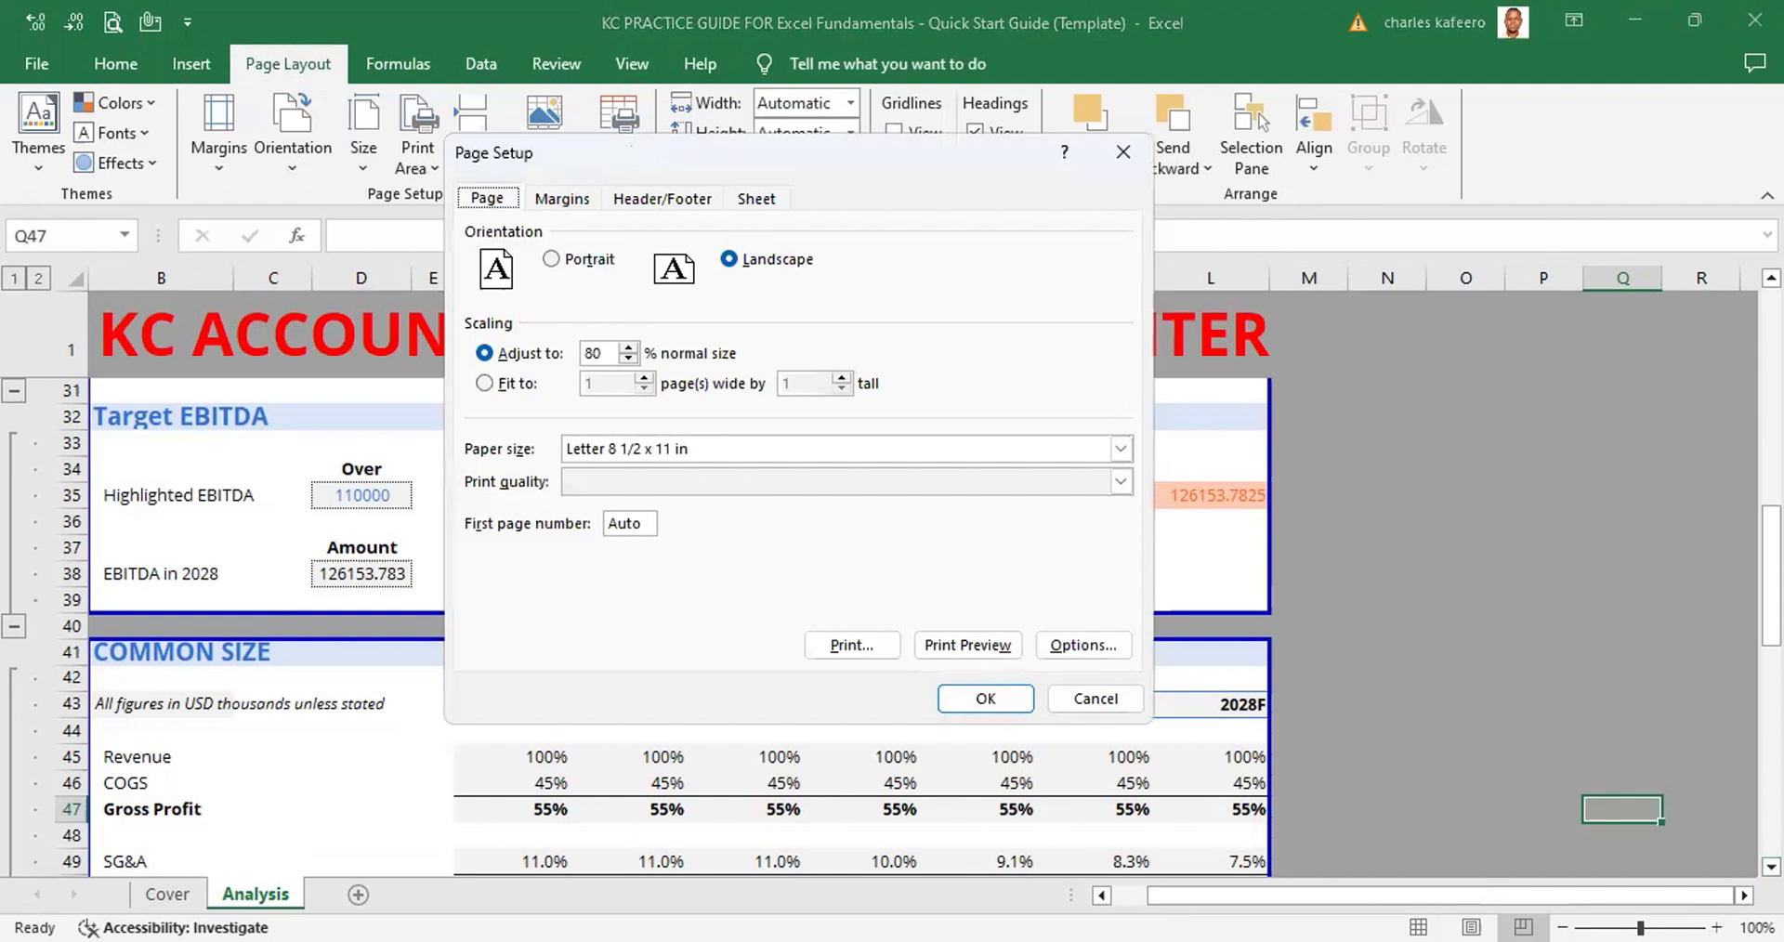
left_click(592, 352)
key("BackSpace")
type("7")
key("Return")
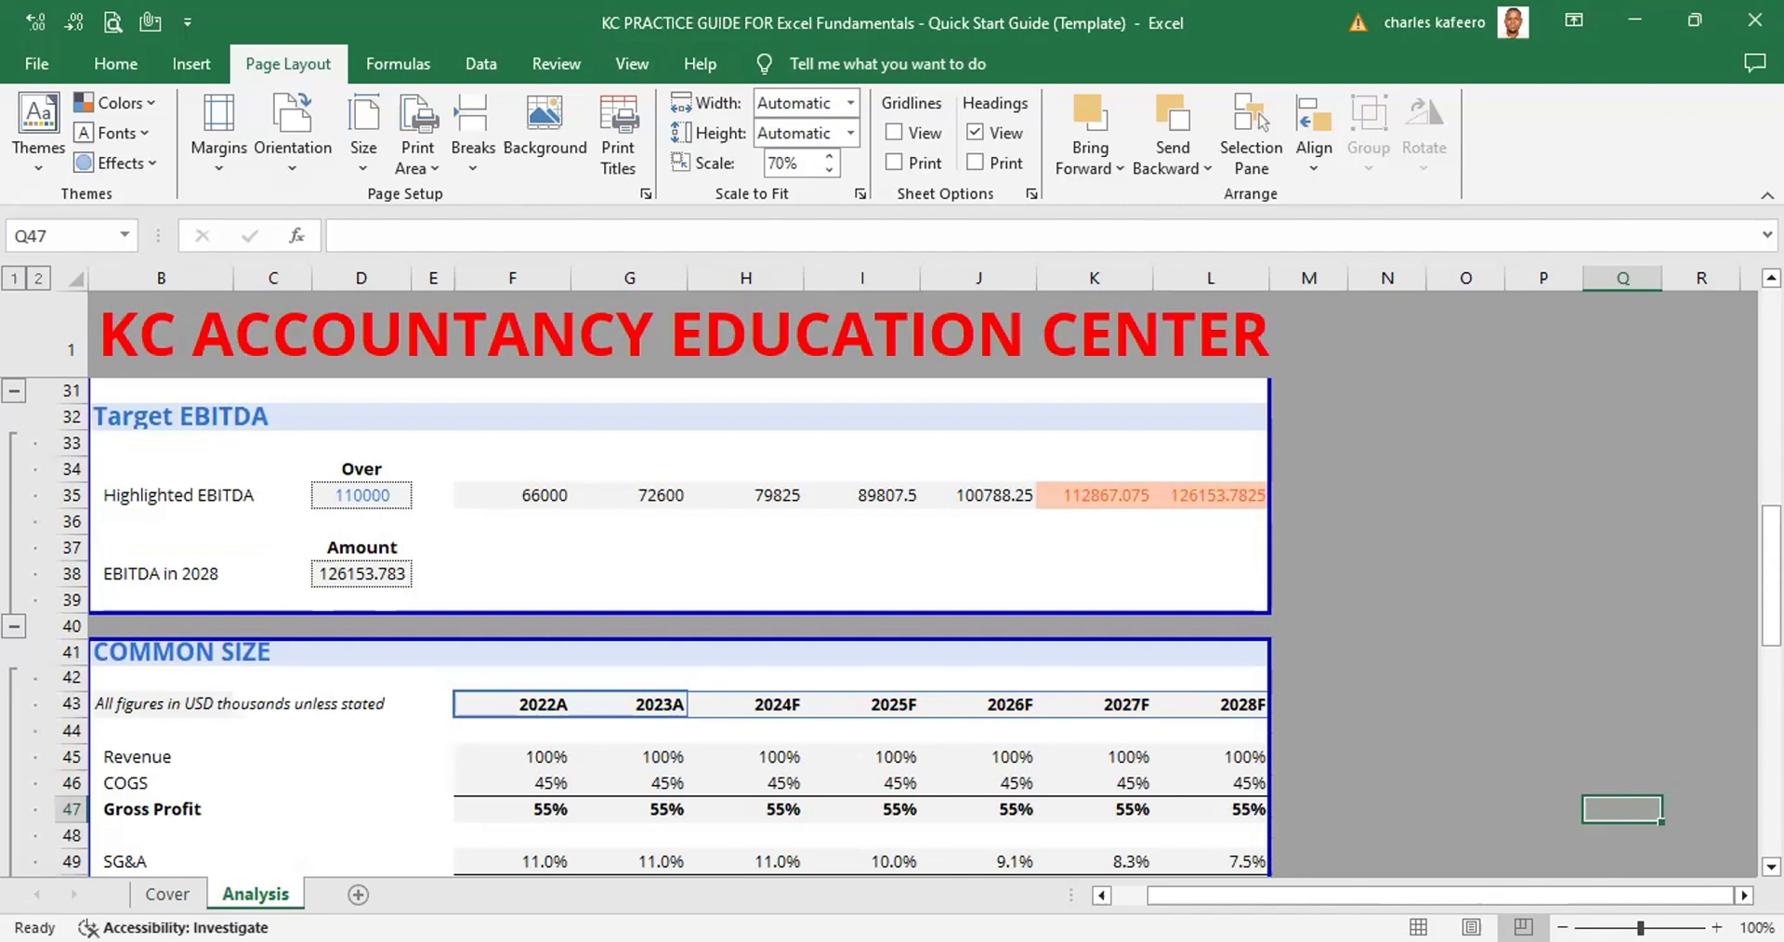
Return the Analysis sheet to Normal view
key("alt")
key("w")
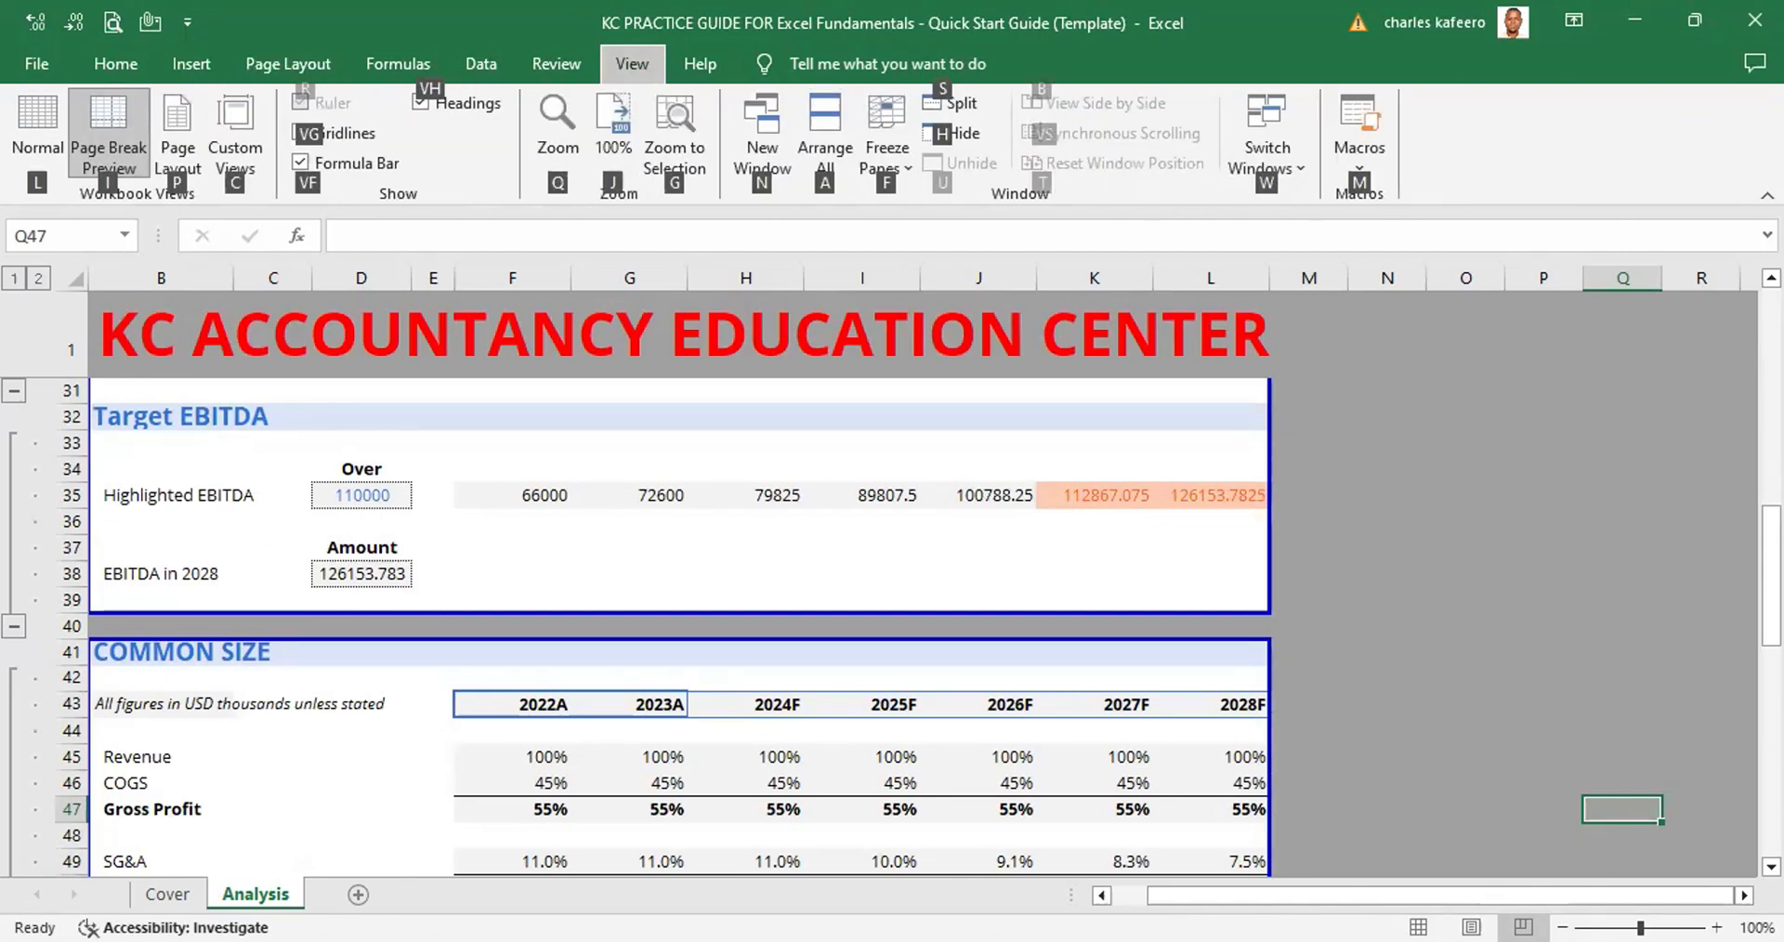
key("l")
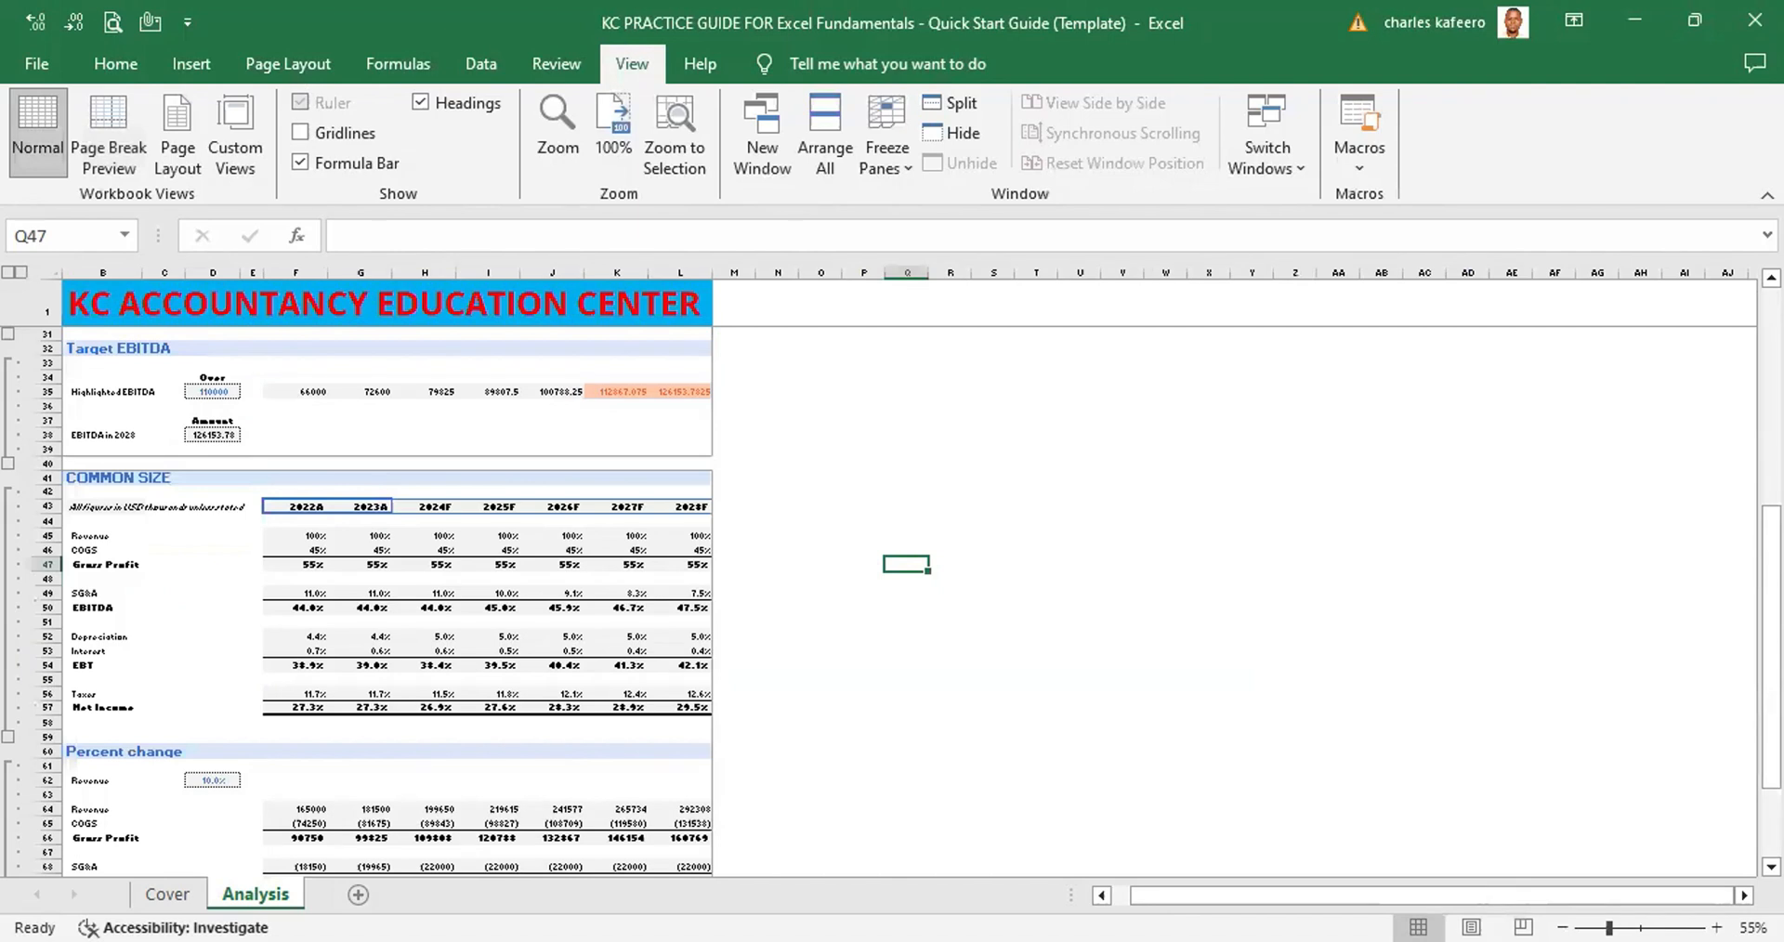